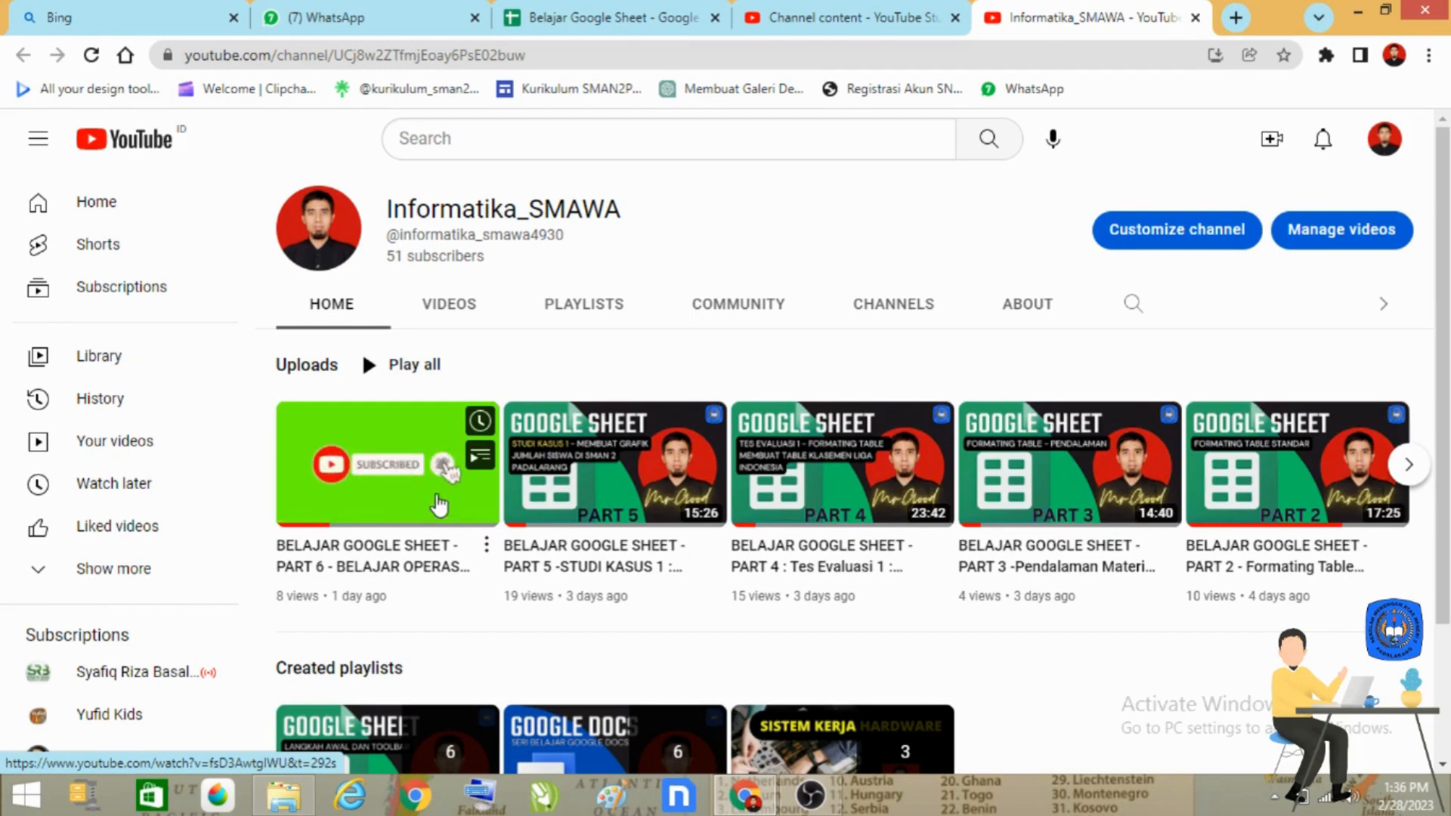
scroll(423, 531, down, 1)
scroll(423, 531, down, 1)
scroll(422, 532, up, 2)
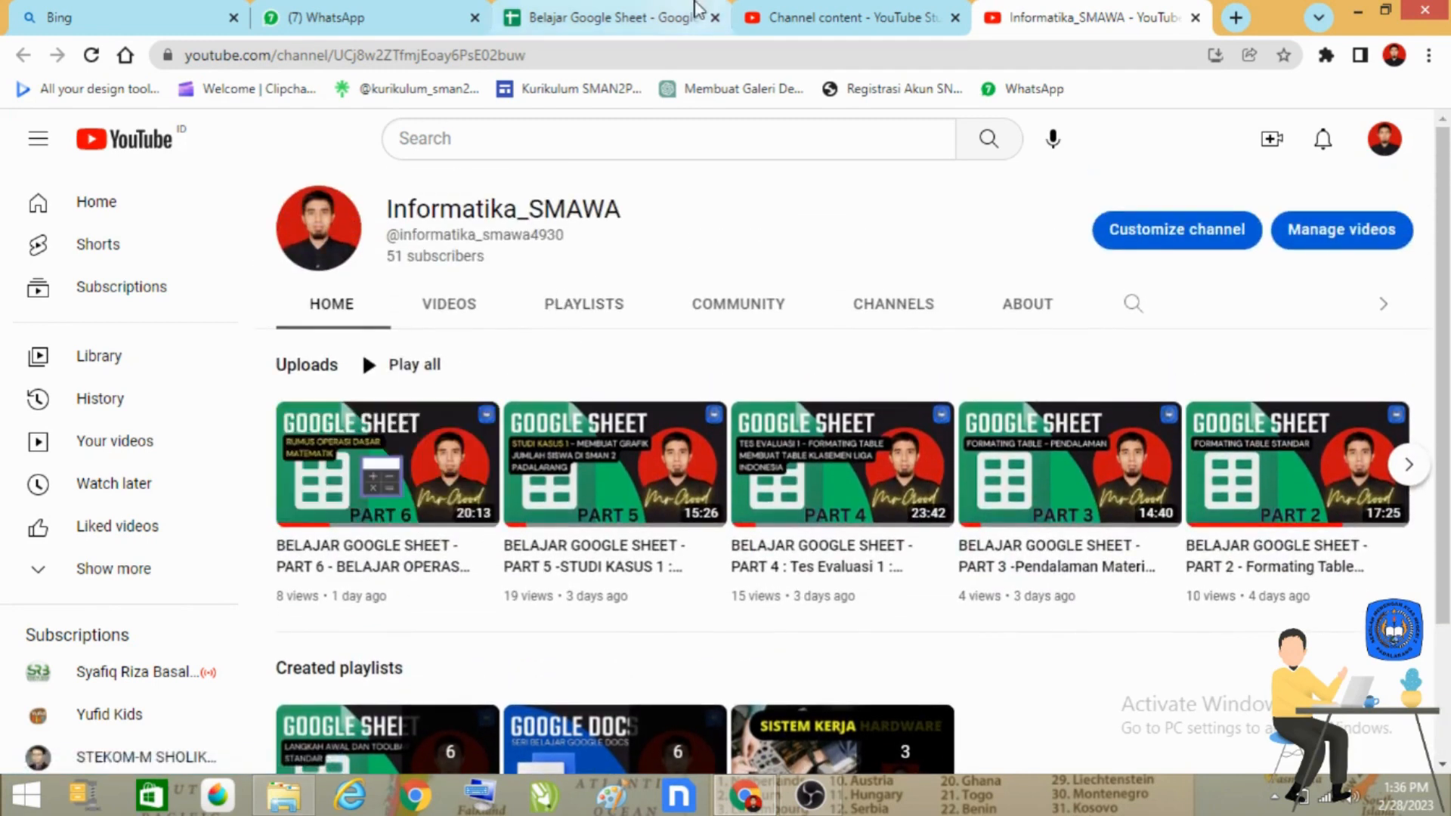
Step: Switch to the Belajar Google Sheet spreadsheet and add a new blank sheet to it
click(665, 18)
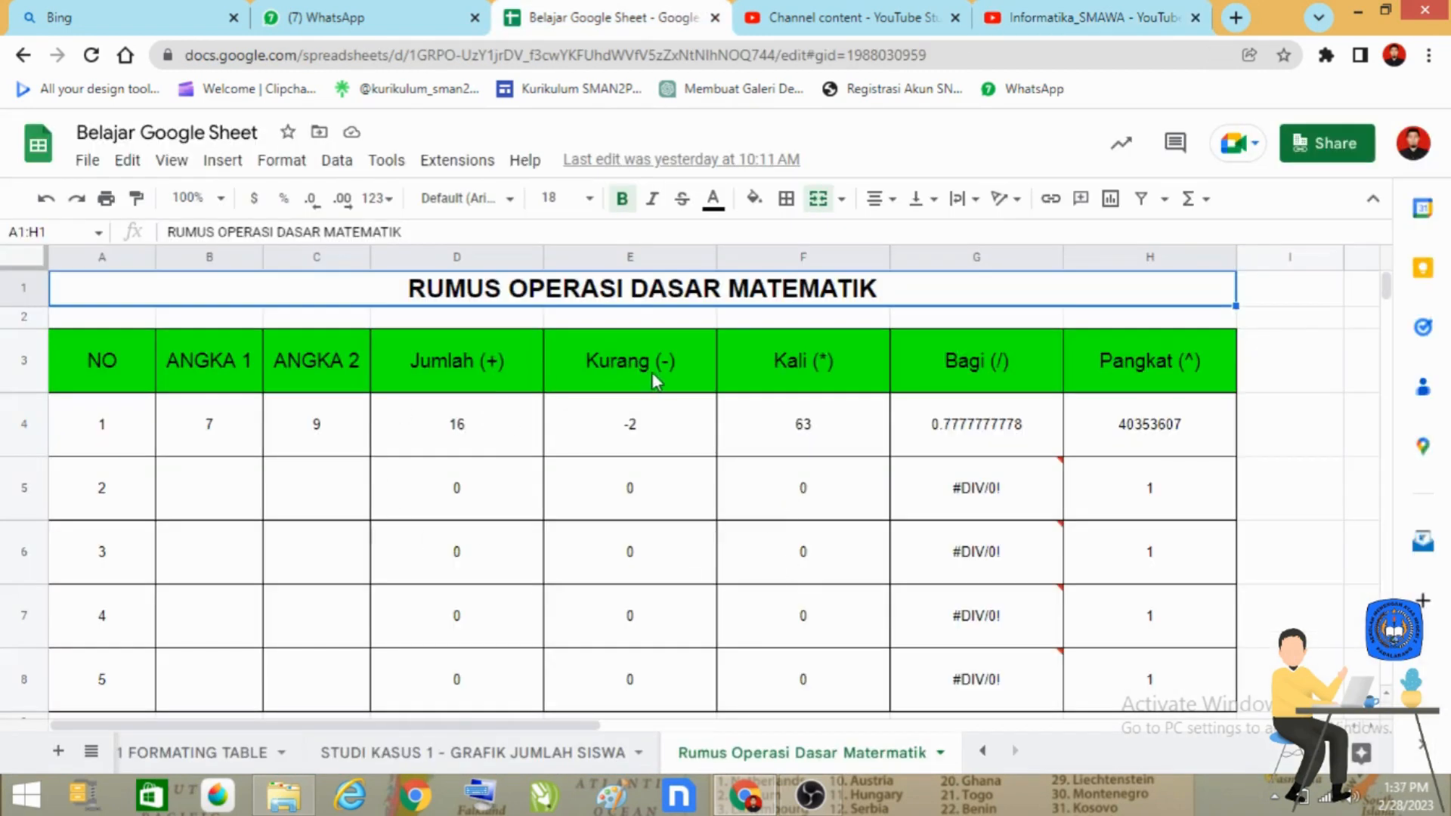
scroll(647, 395, down, 2)
scroll(646, 395, up, 2)
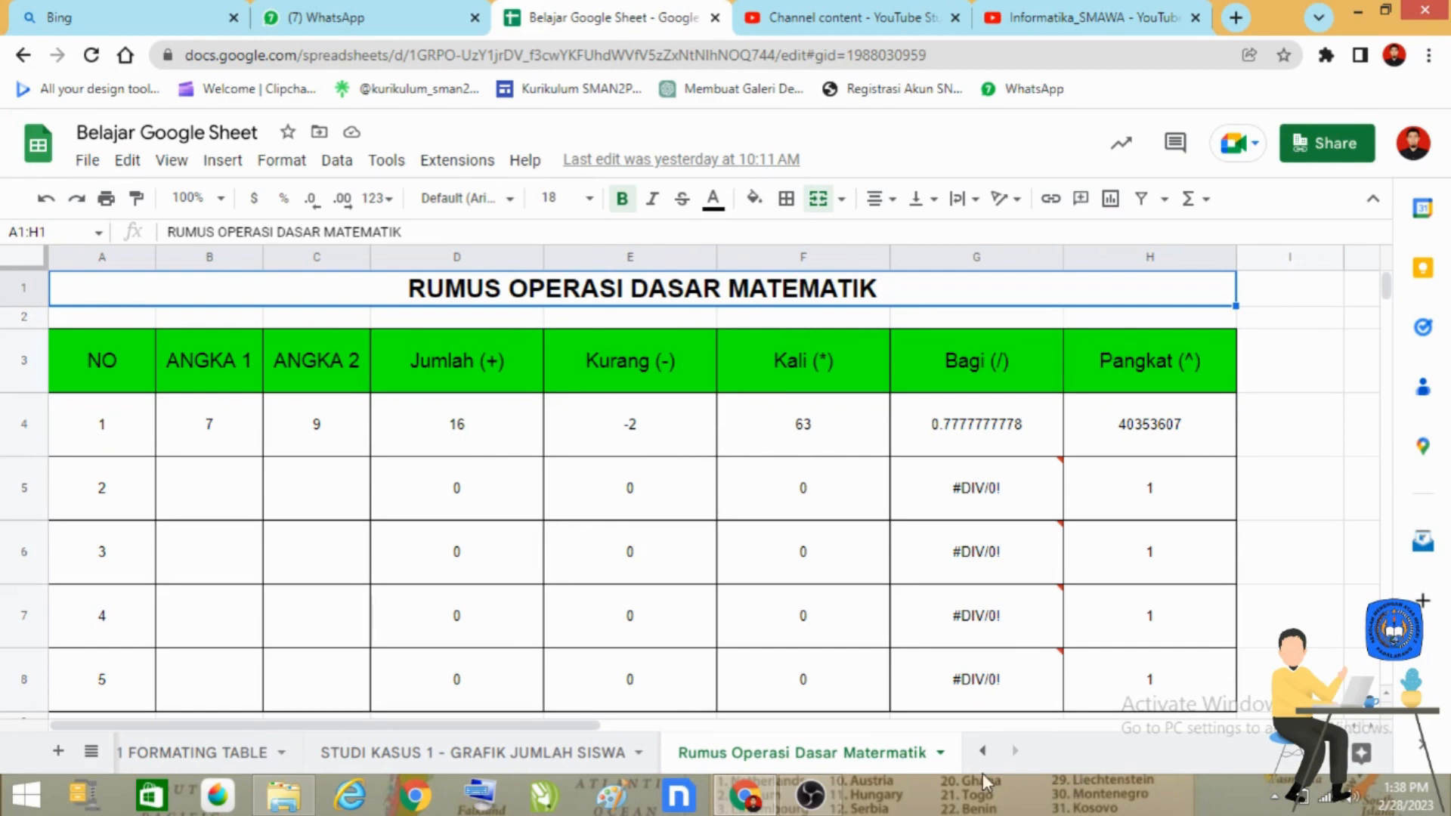
click(58, 751)
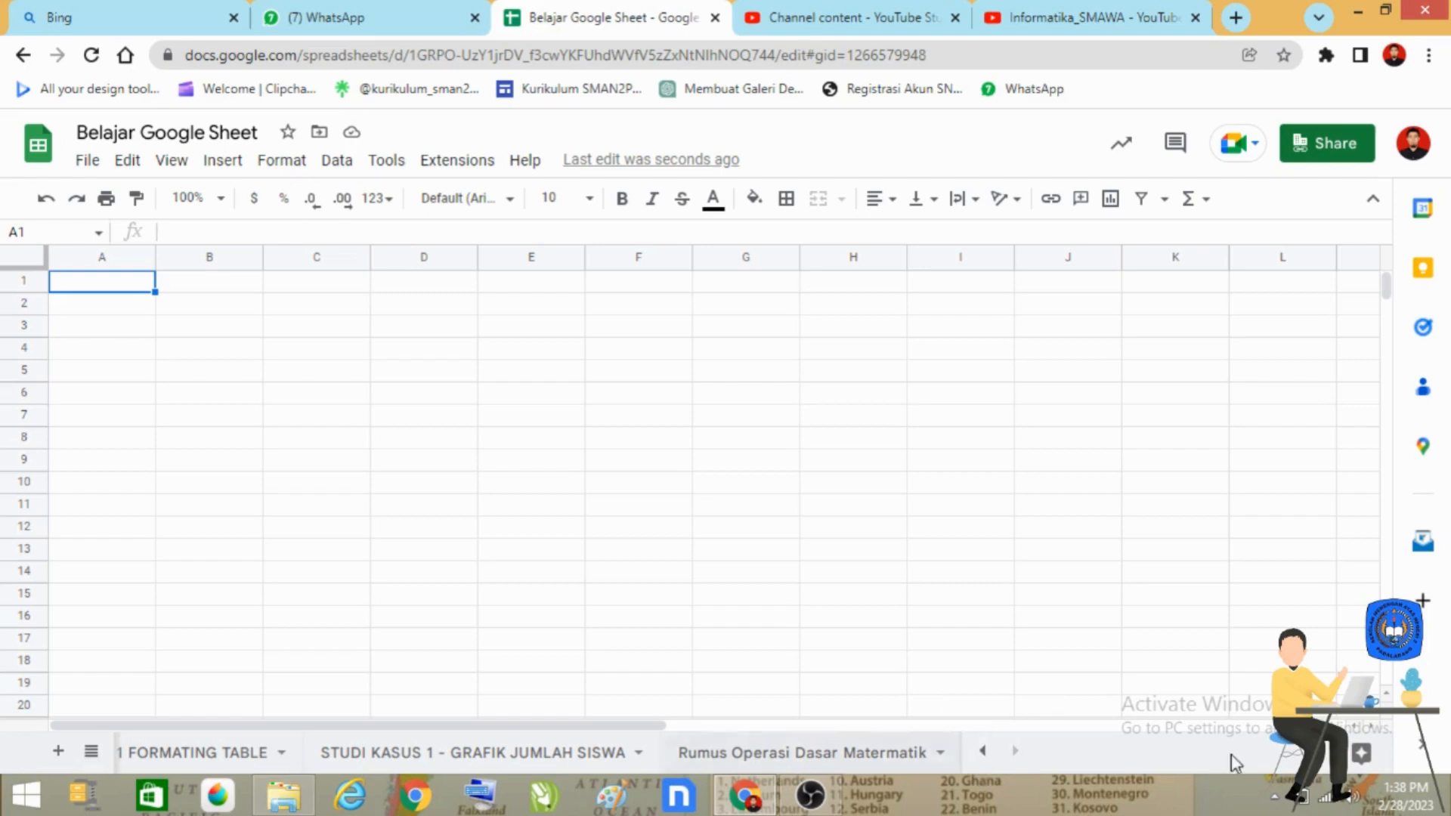
click(984, 751)
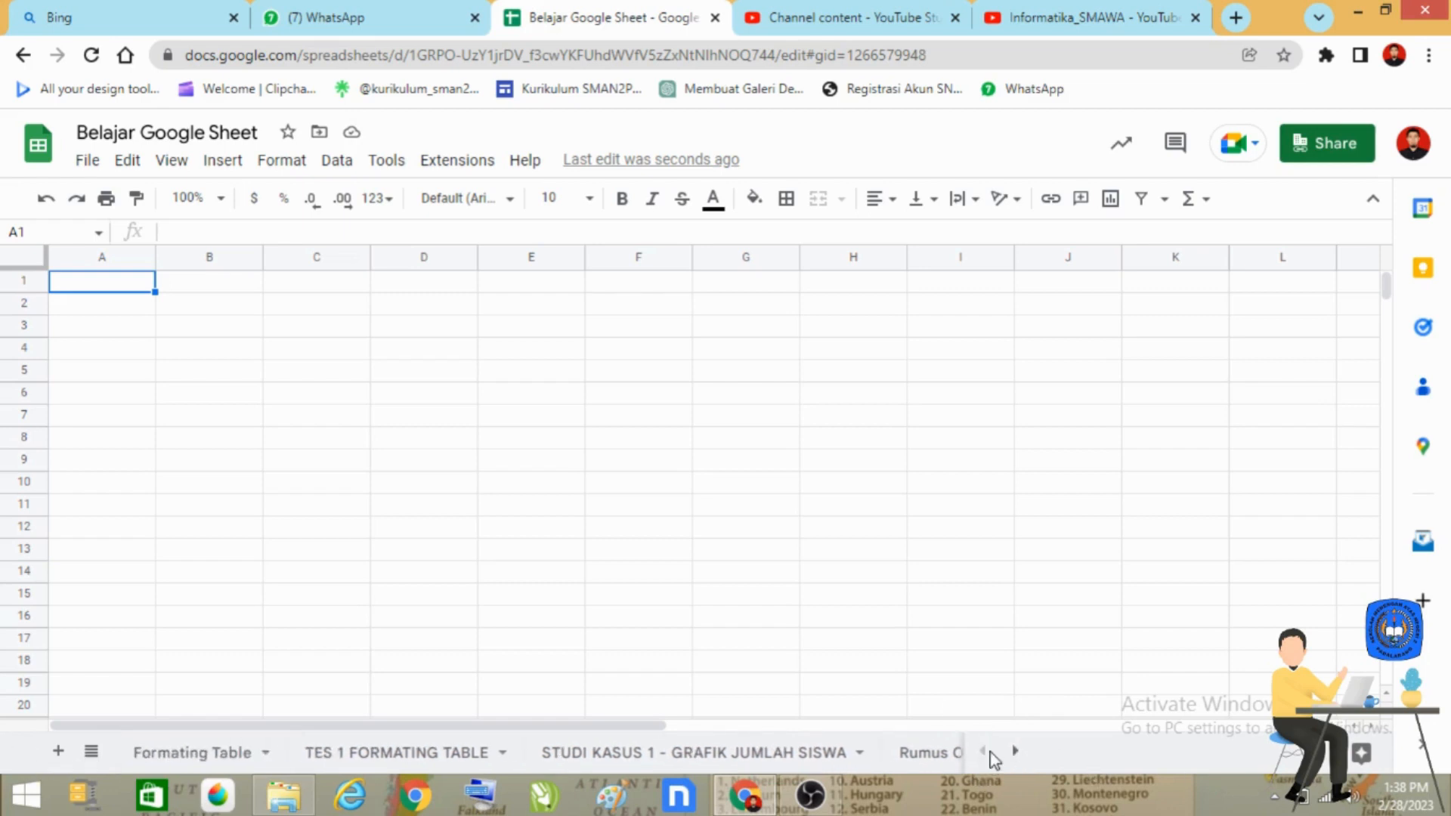
click(1020, 752)
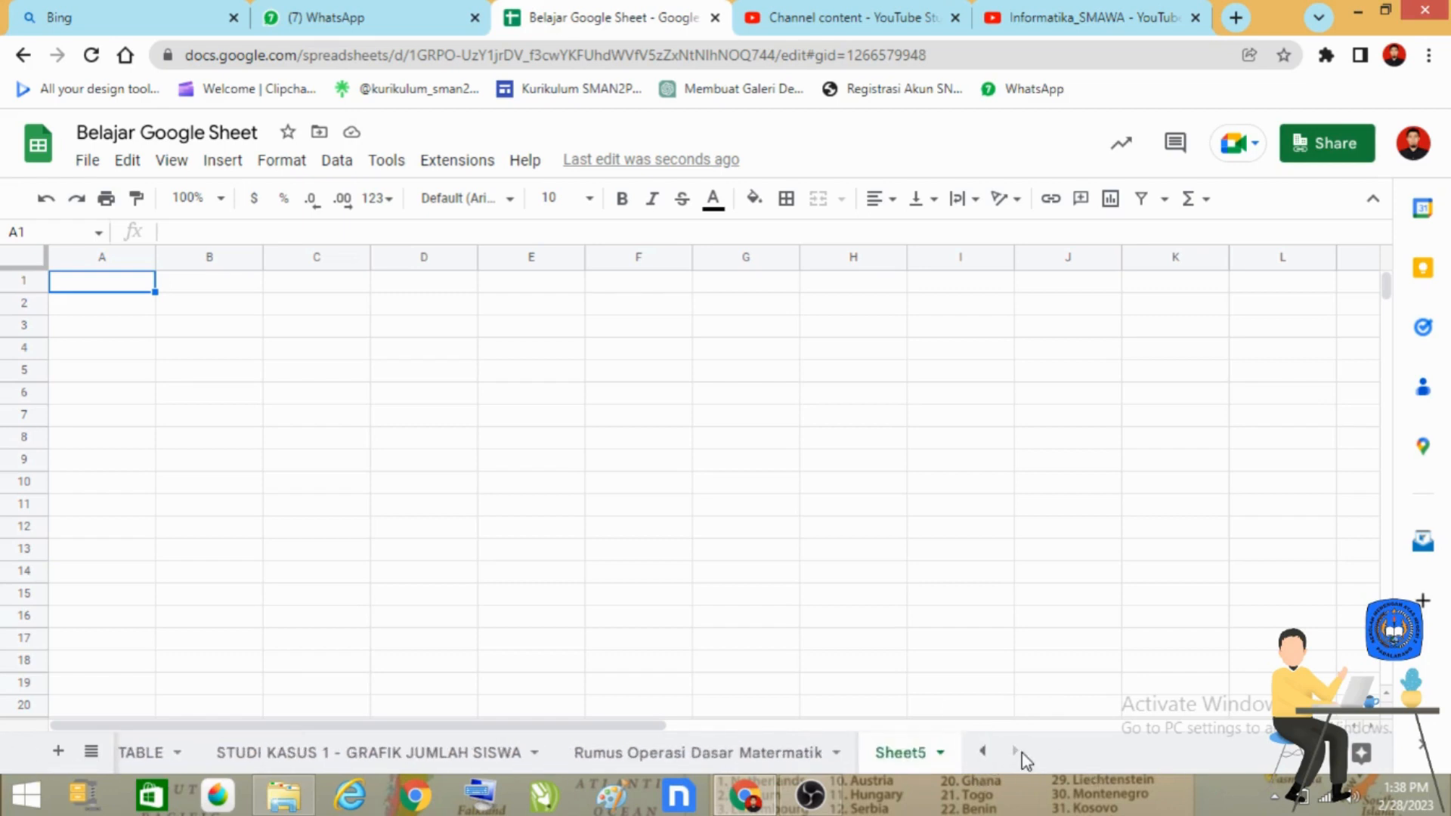
Step: Rename the new sheet as "Studi Kasus Rumus Bangun Matematik"
click(941, 756)
click(951, 490)
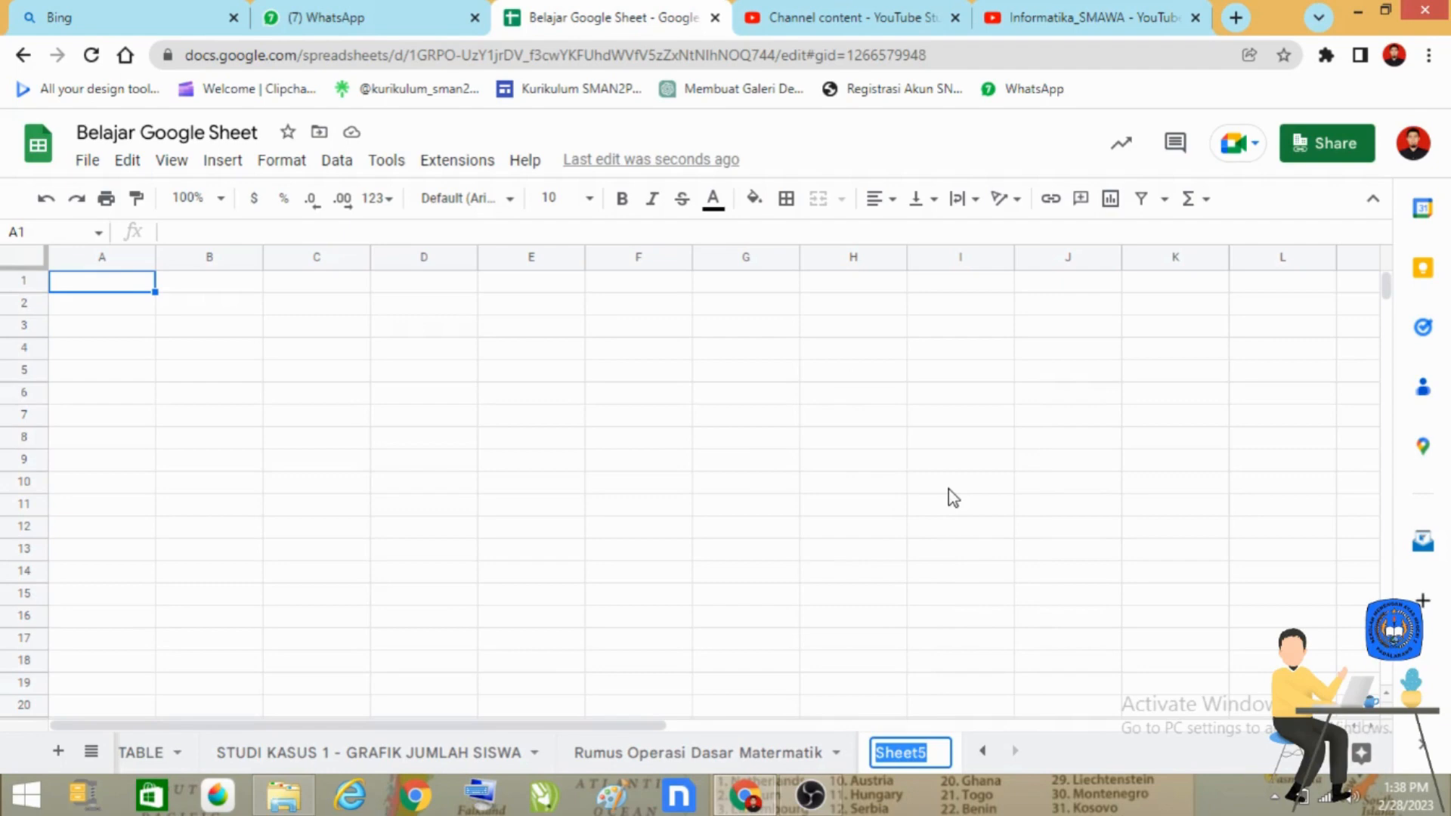
text(Studi Ka)
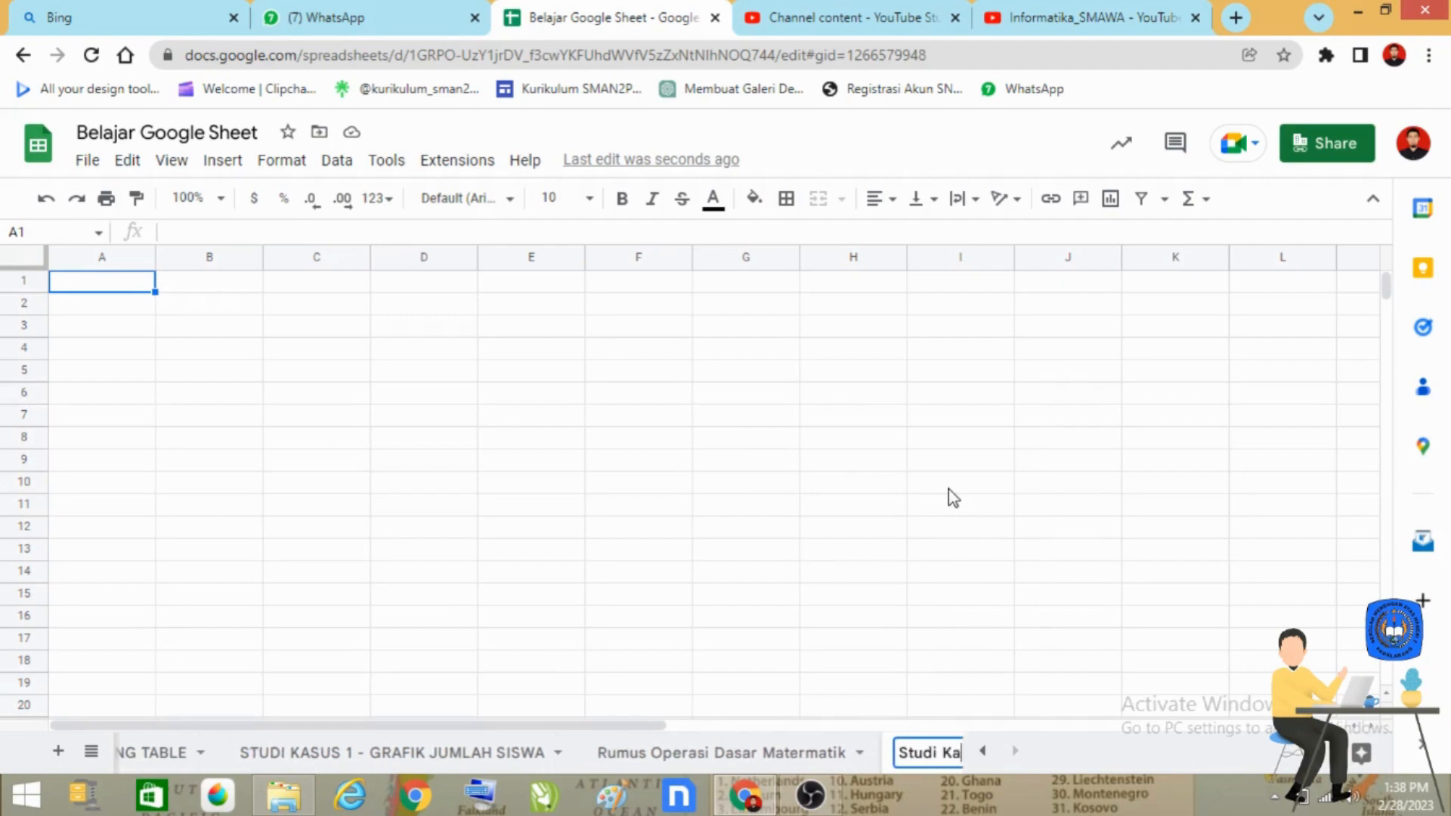
text(sus Rumus)
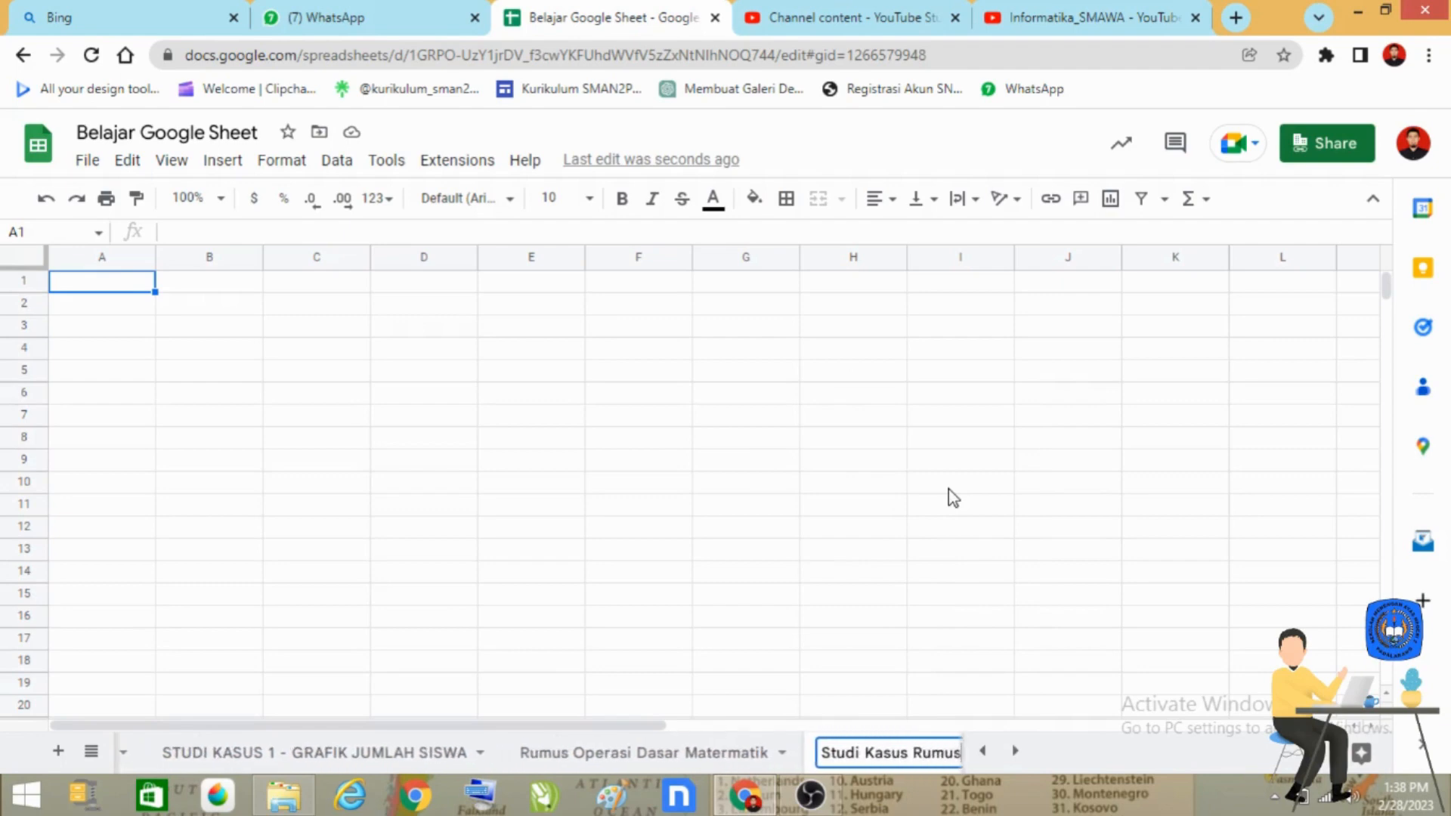
text( Bang)
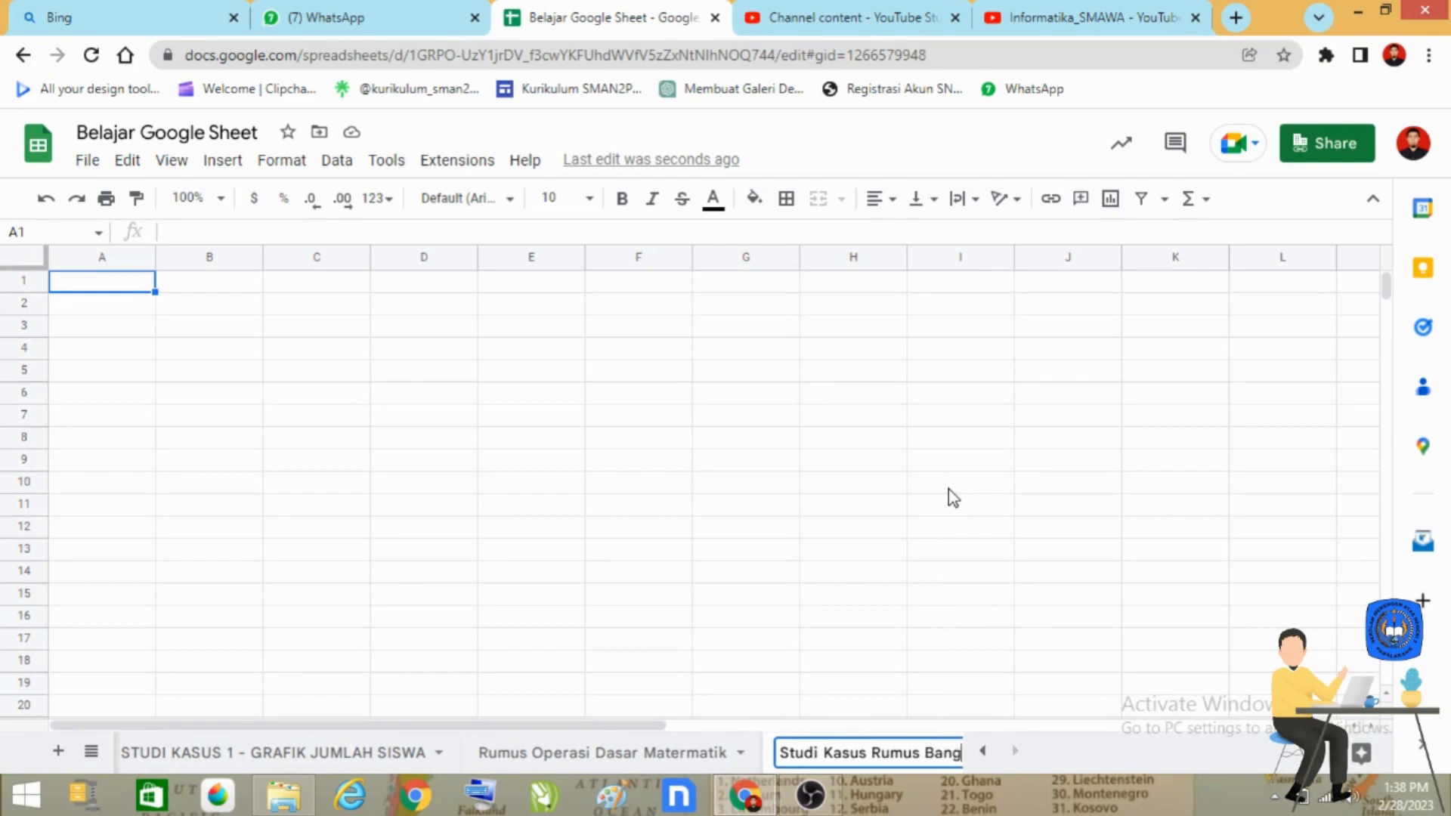
text(un Matema)
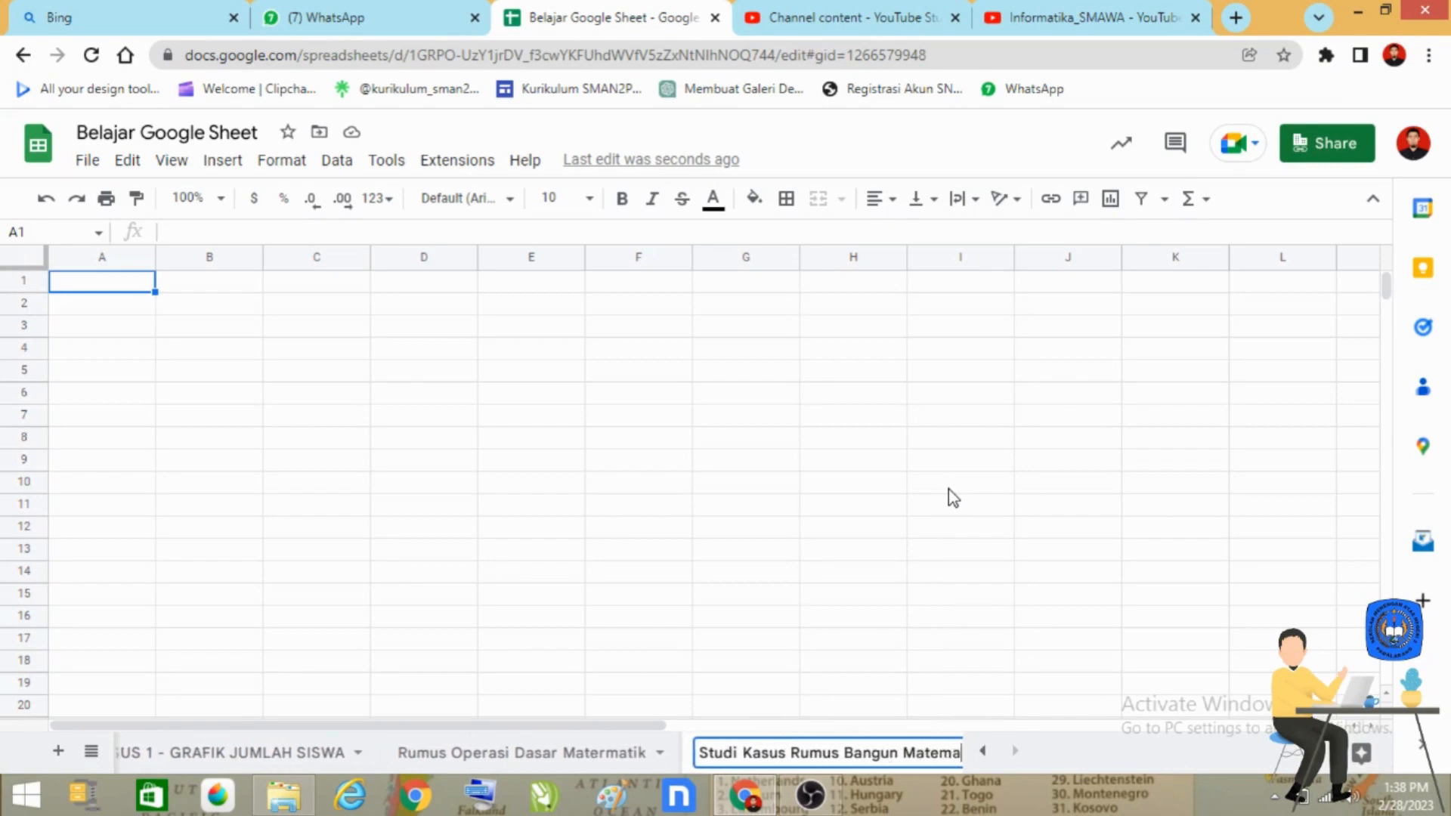
text(tik)
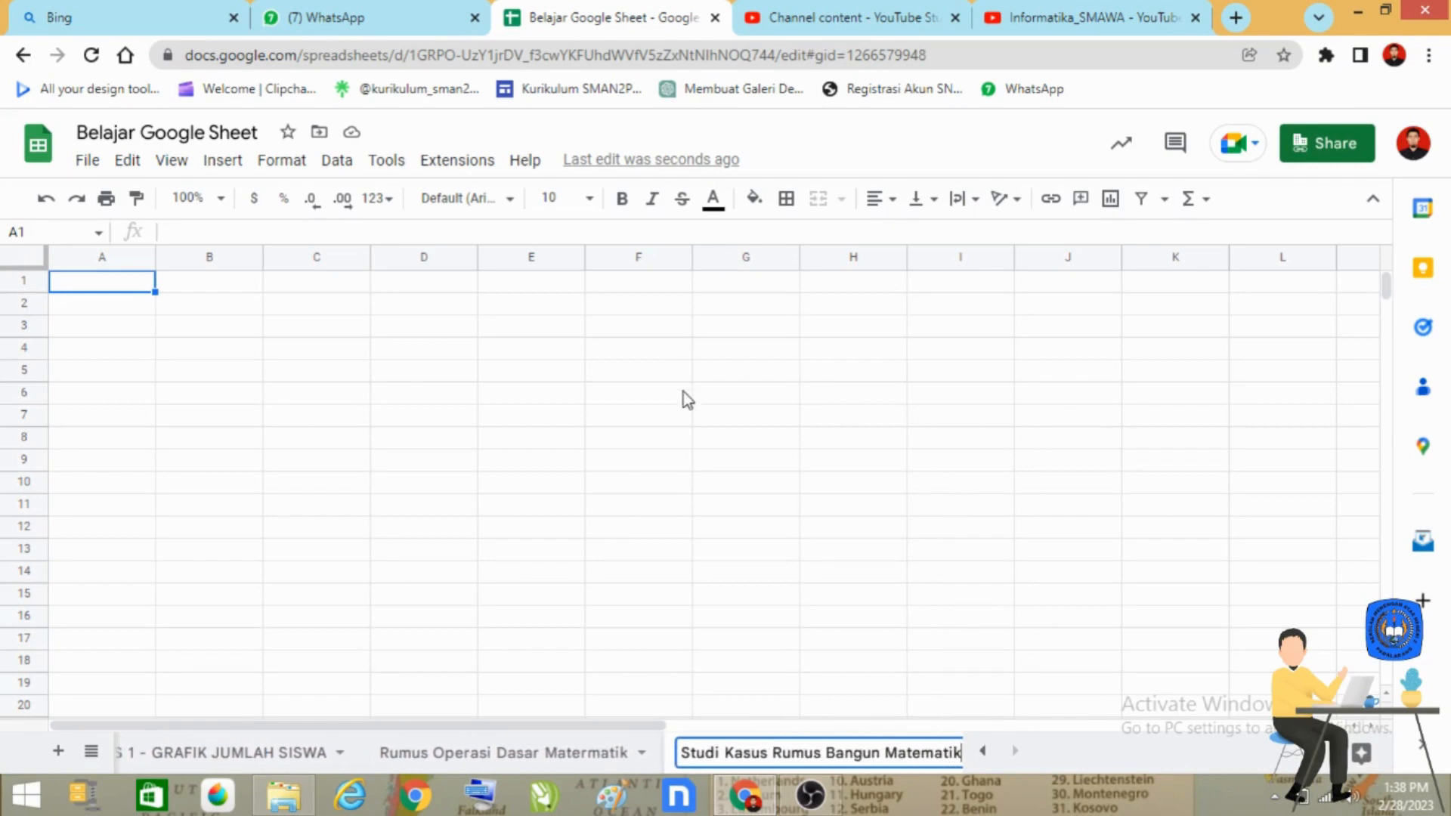
click(683, 392)
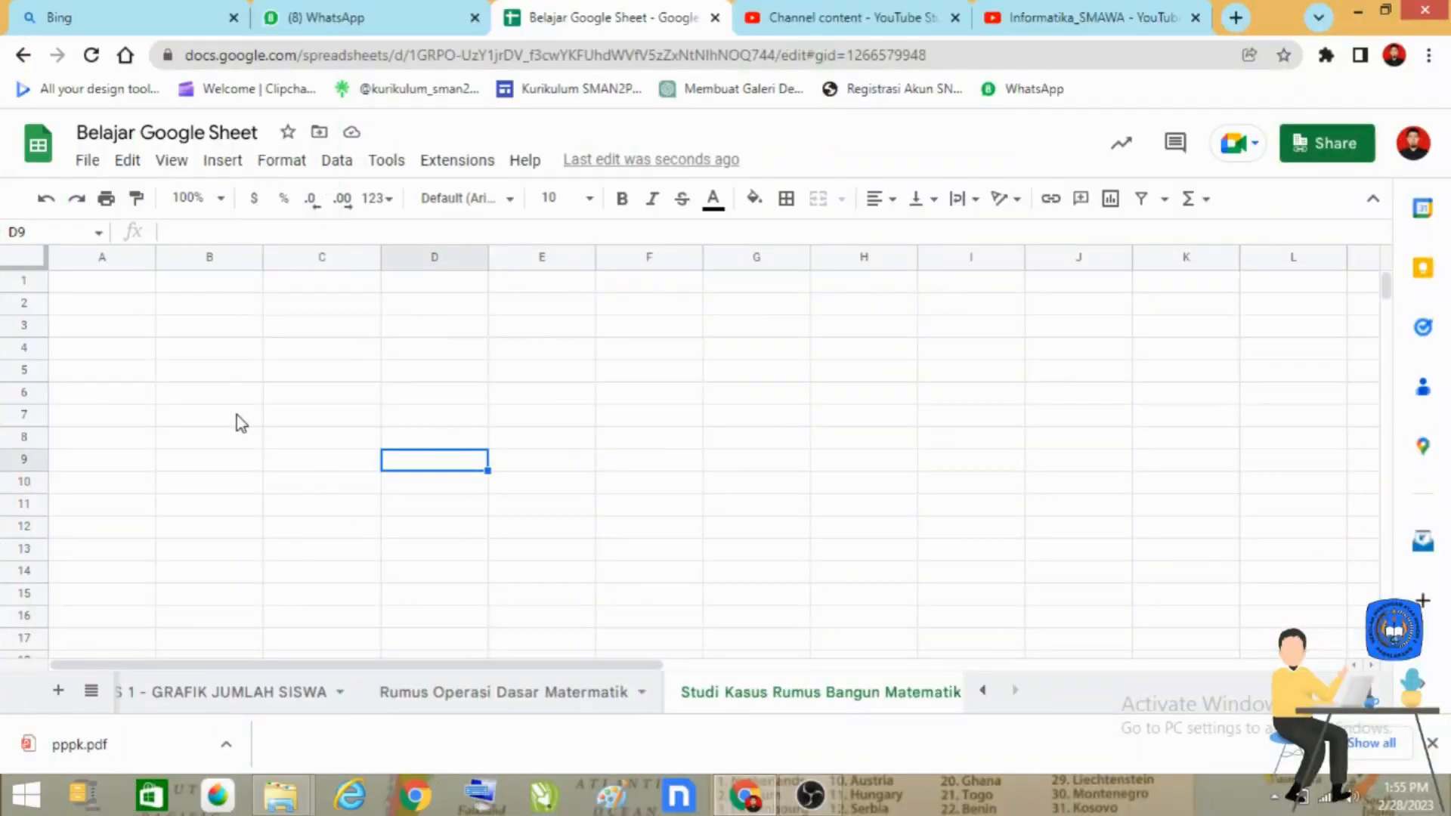
Step: Set the font size of cell A1 to 18 and enter the title "KUMPULAN RUMUS BANGUN MATEMATIK" there
click(136, 281)
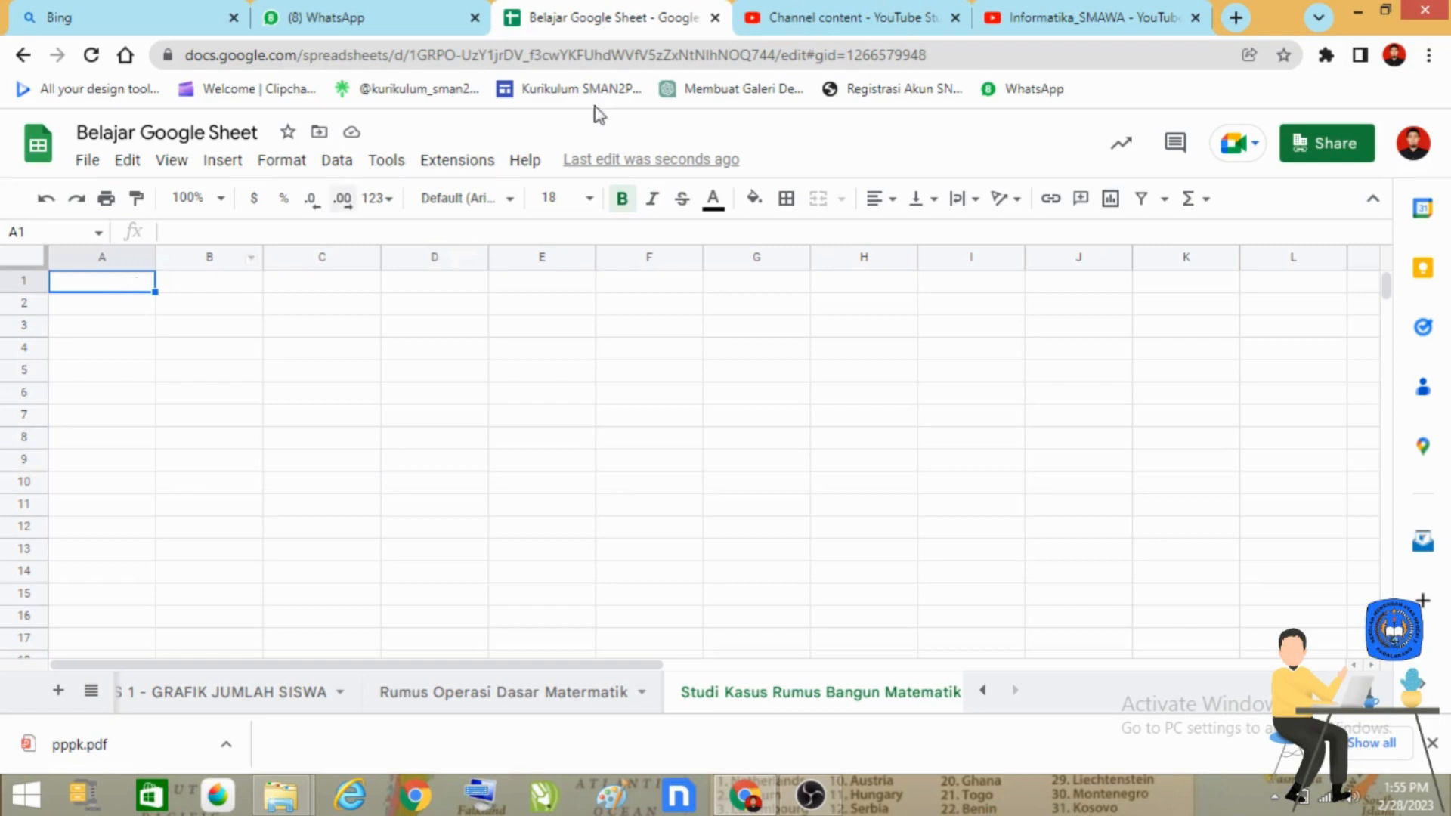
click(589, 199)
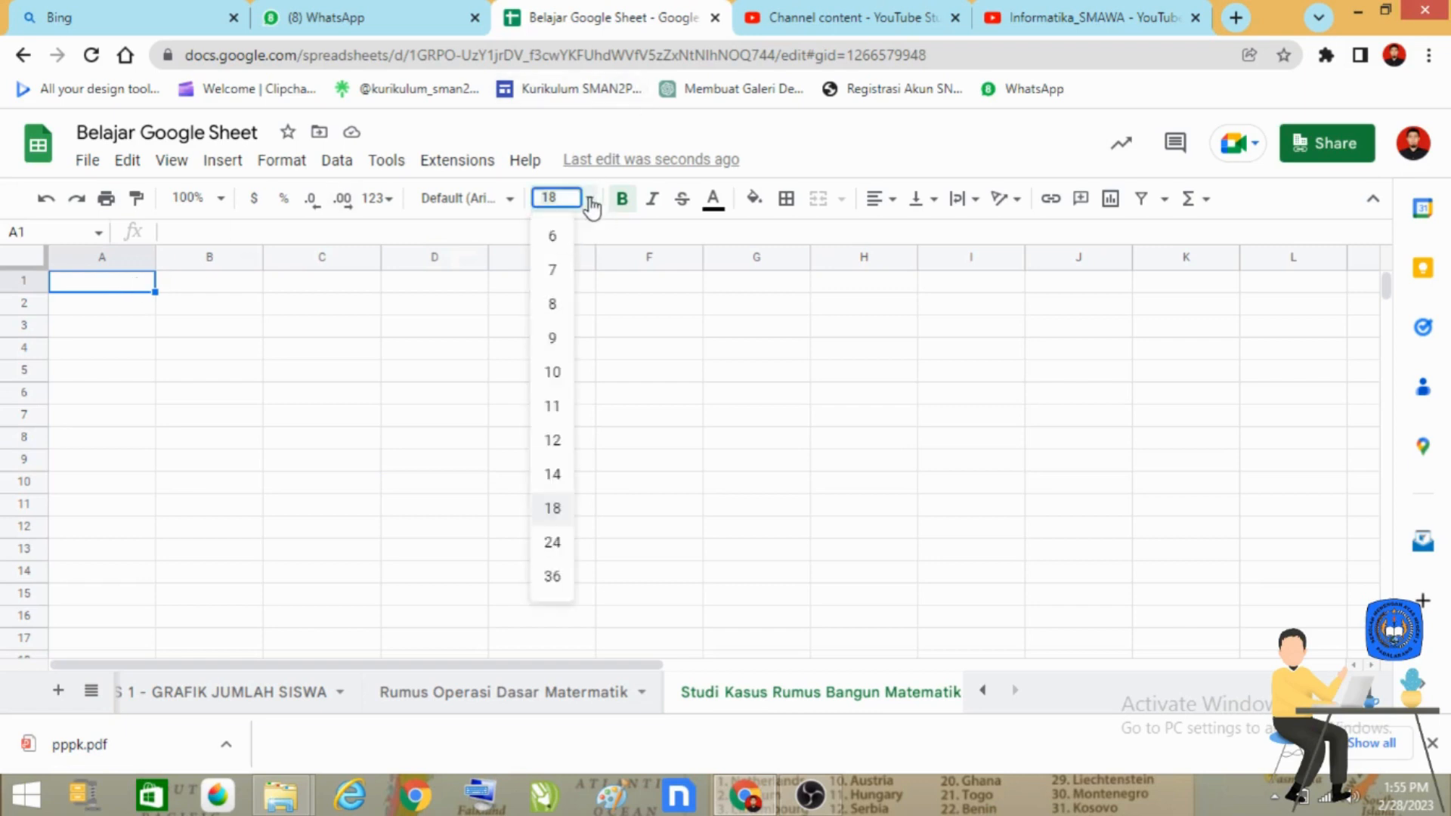
click(555, 508)
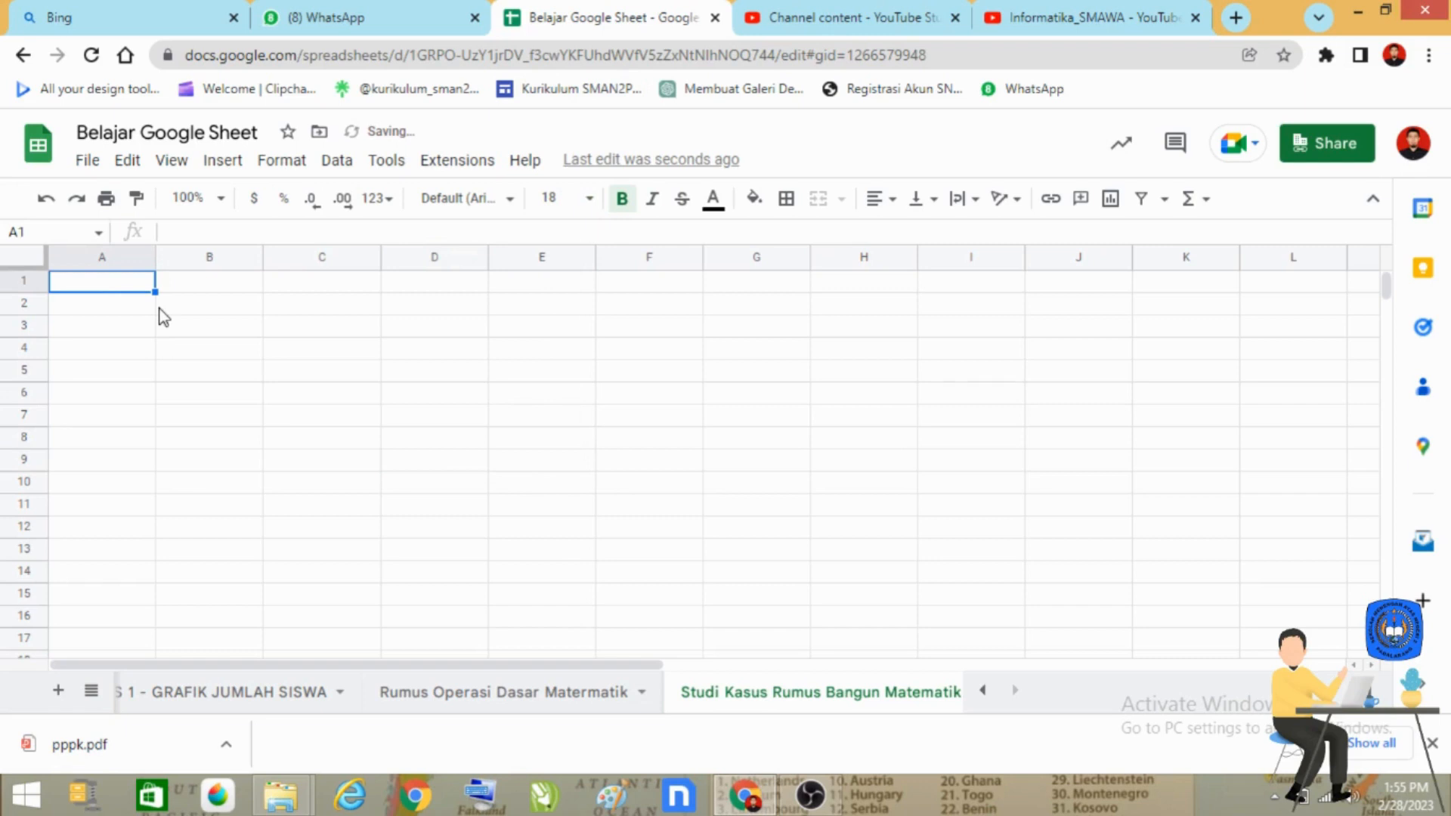
text(R)
key(BackSpace)
text(K)
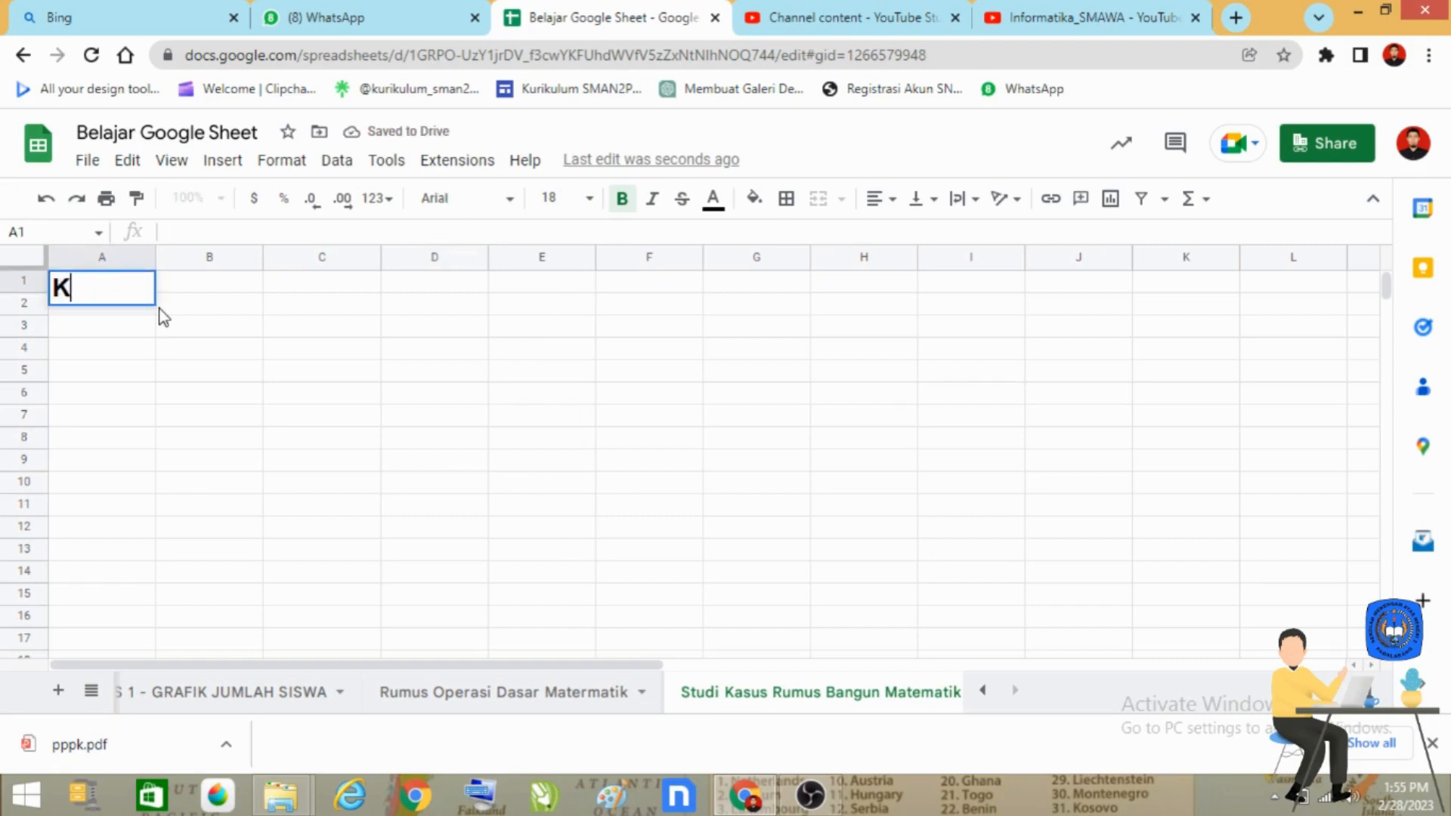
text(UMPULAN )
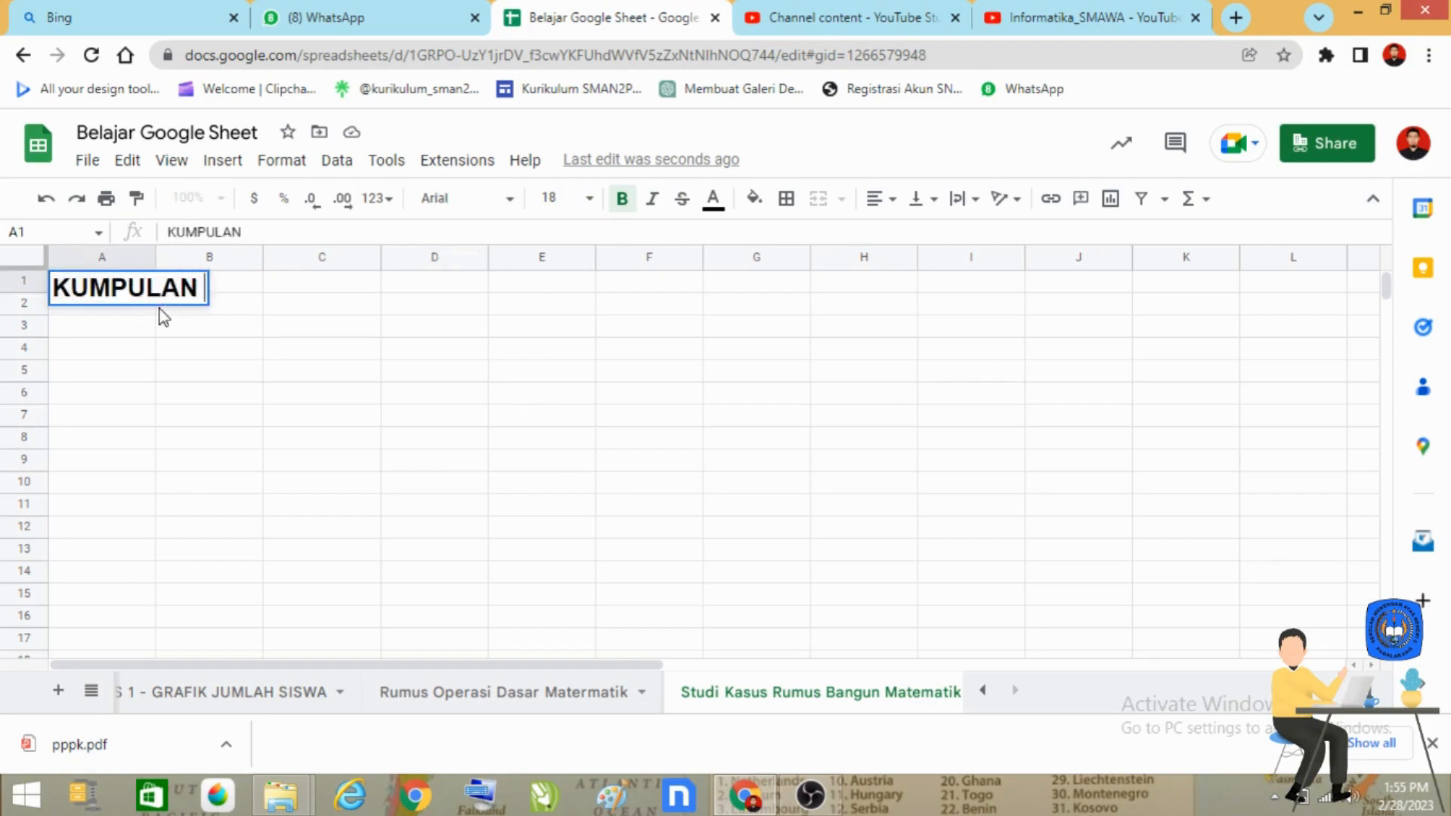
text(RUMUS BANGUN MA)
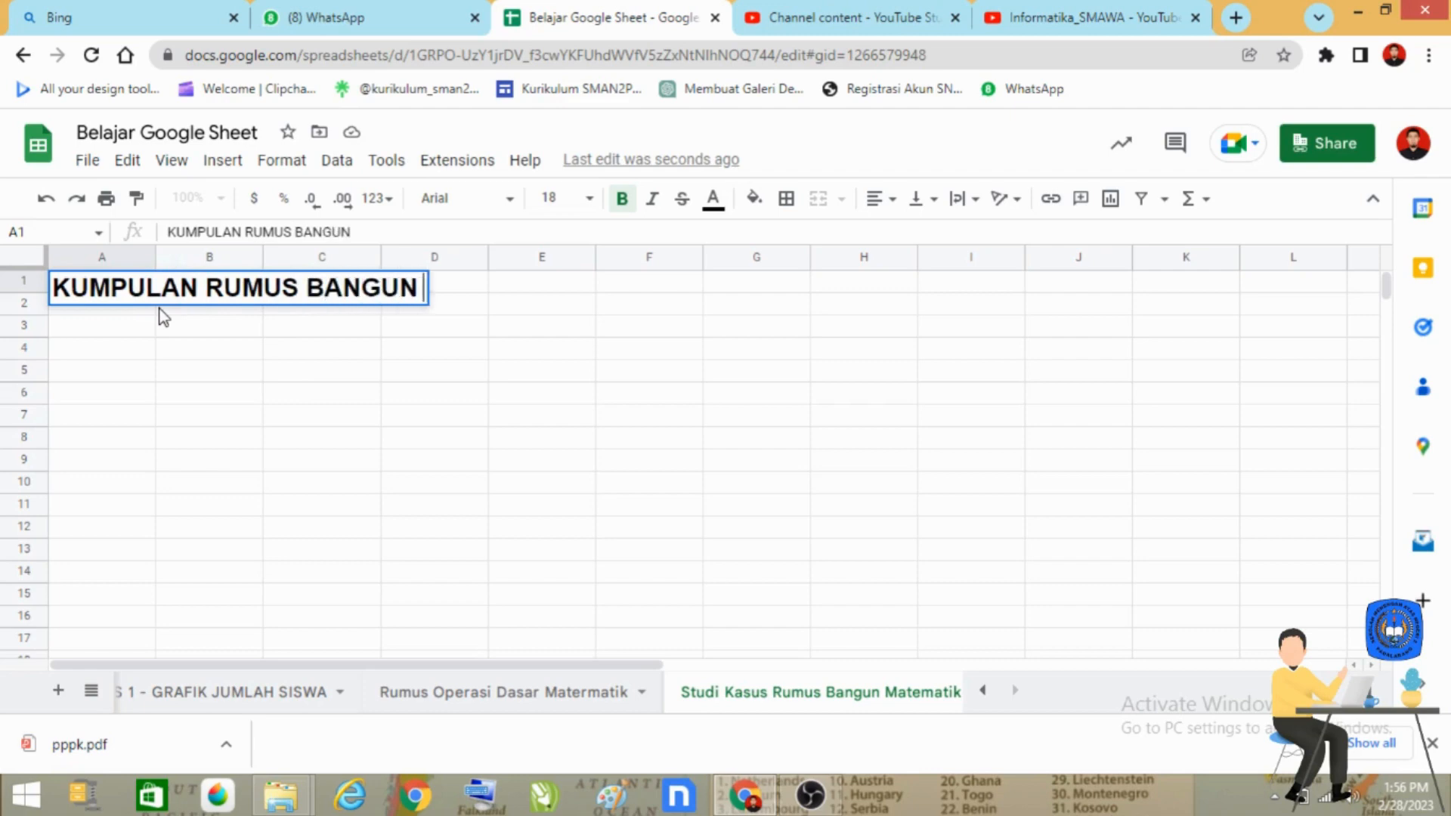
text(TIK)
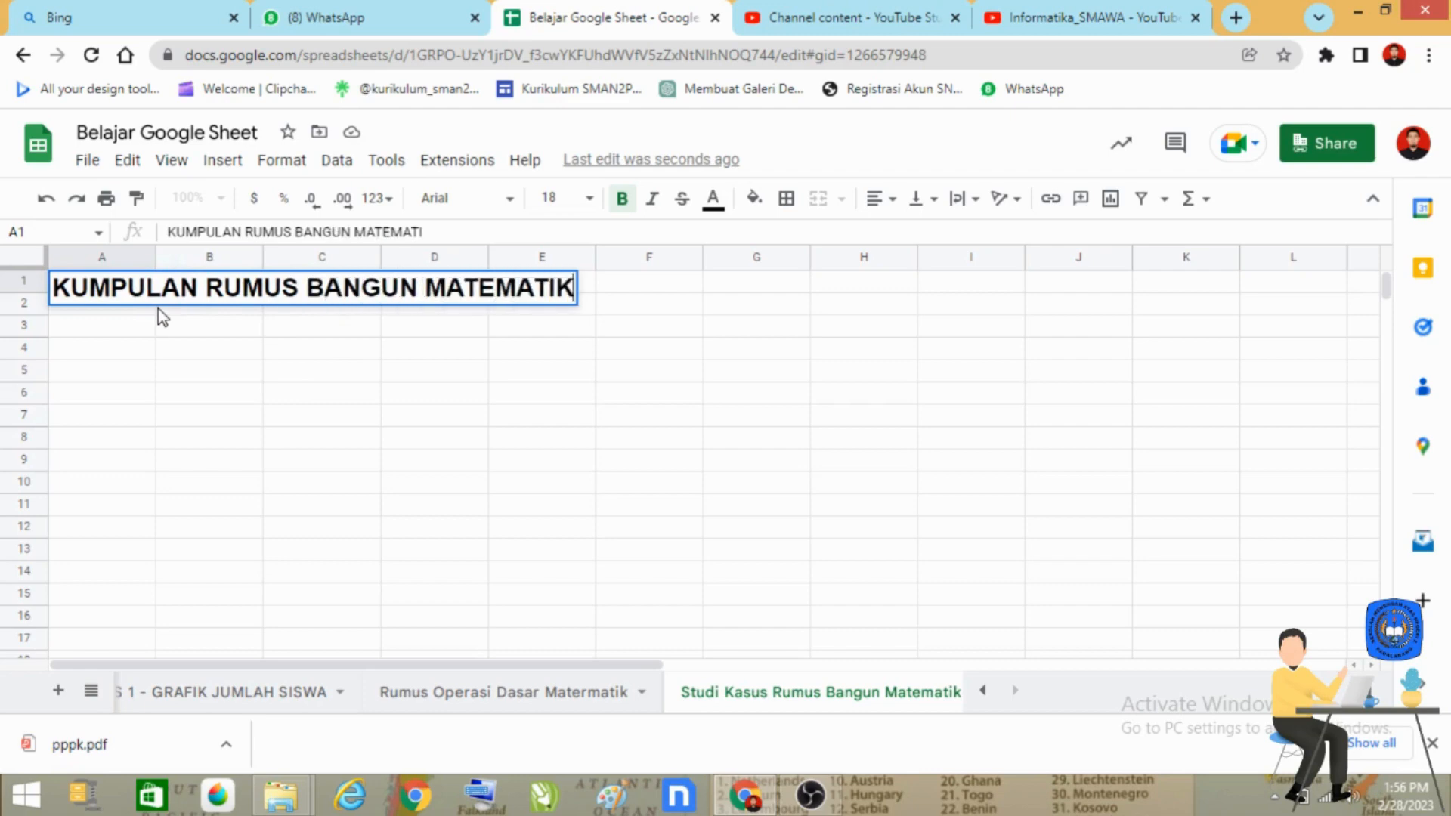
key(Return)
Step: Enter the section heading "RUMUS LUAS SEGITIGA" in cell A3
key(Down)
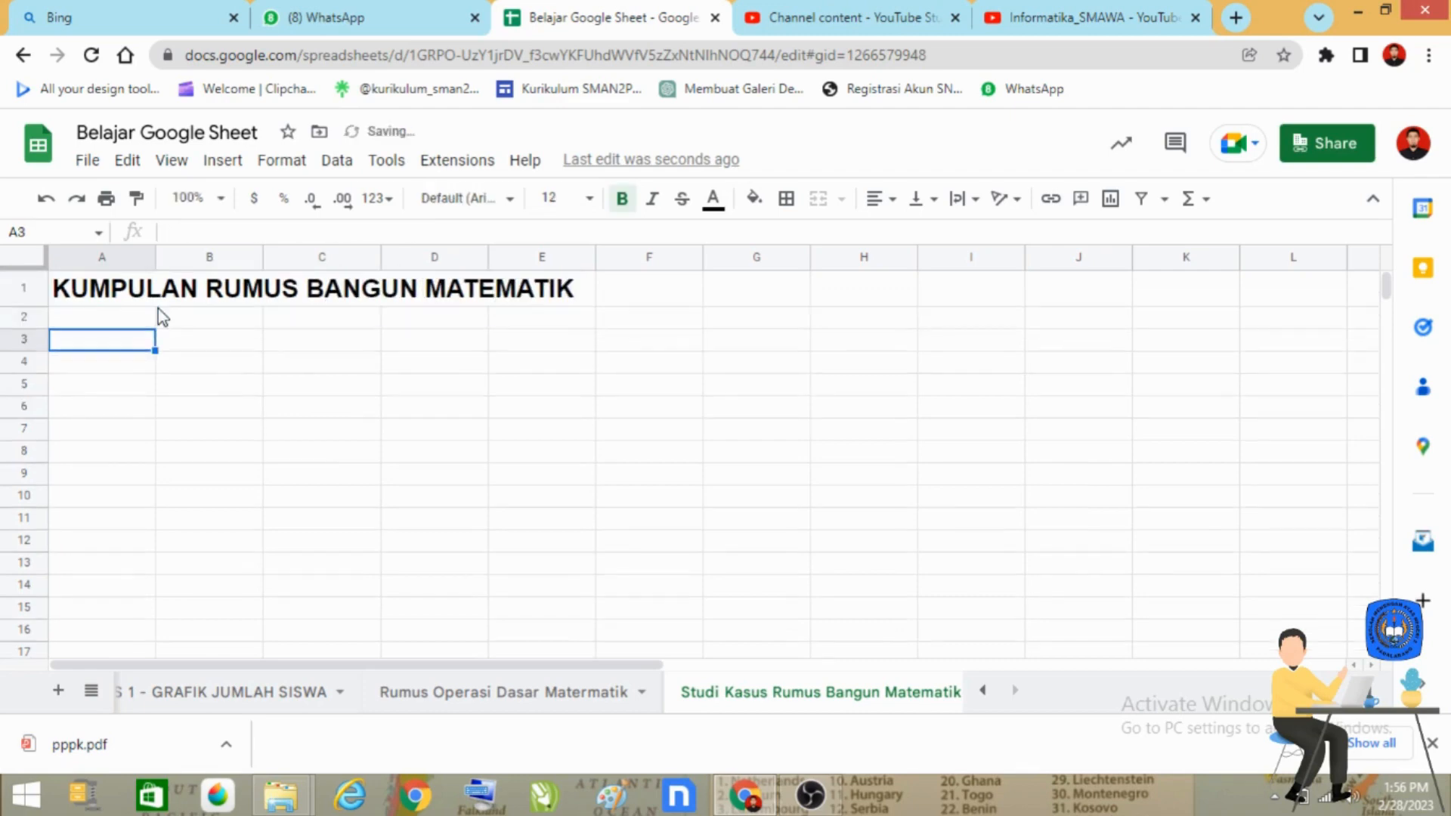
text(RUM)
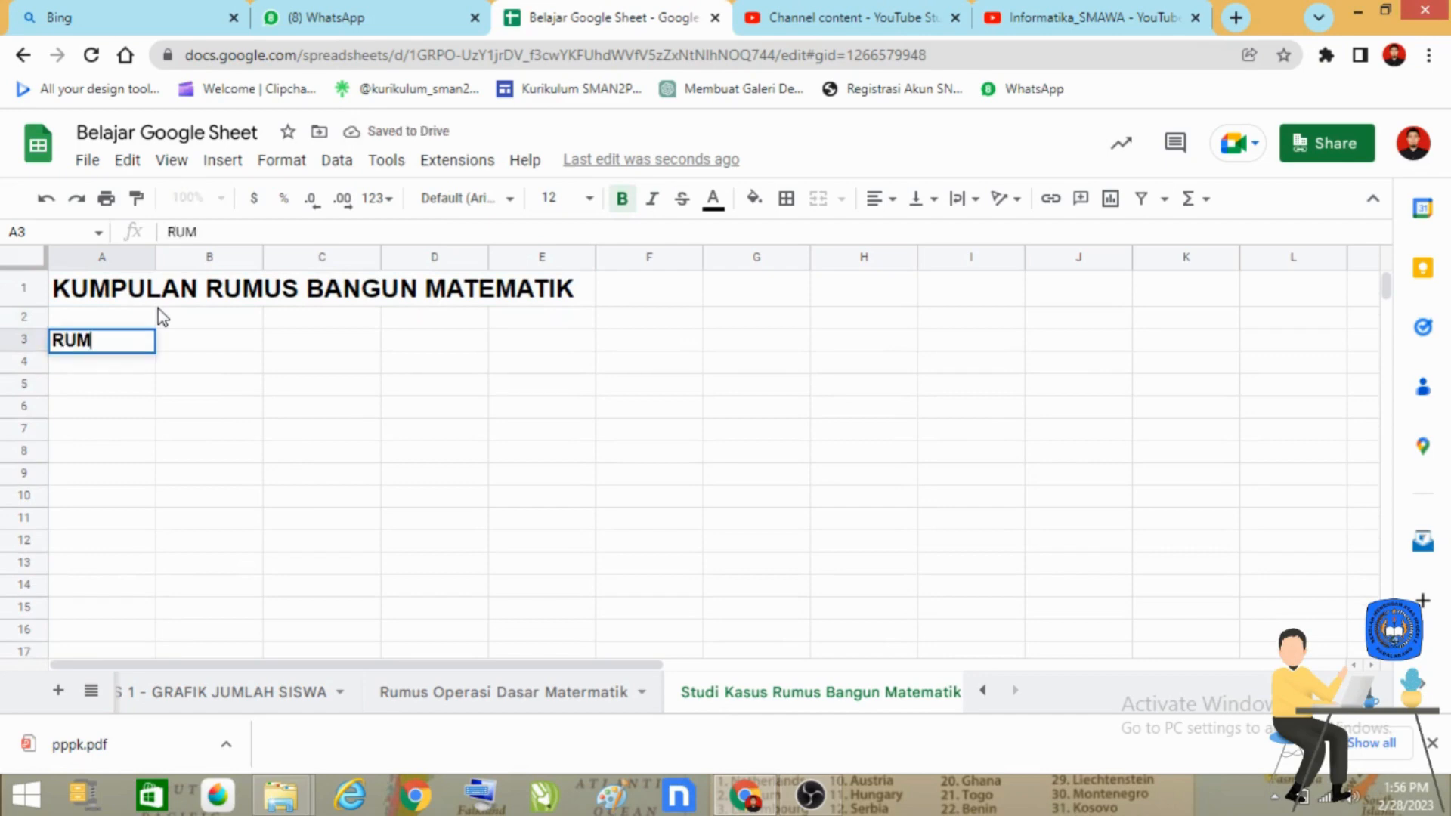
text(US LUAS SEGI)
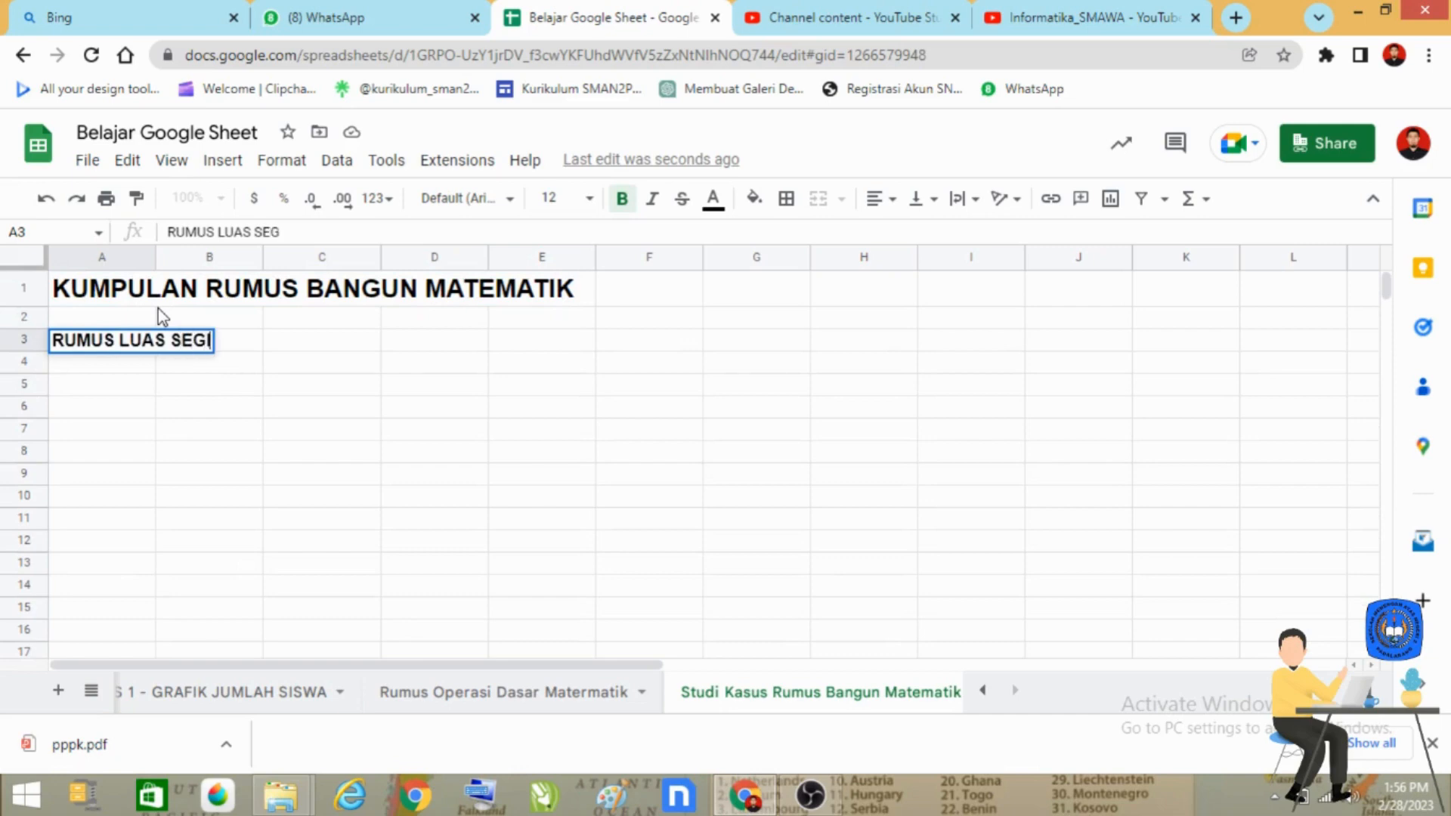
text(TIGA)
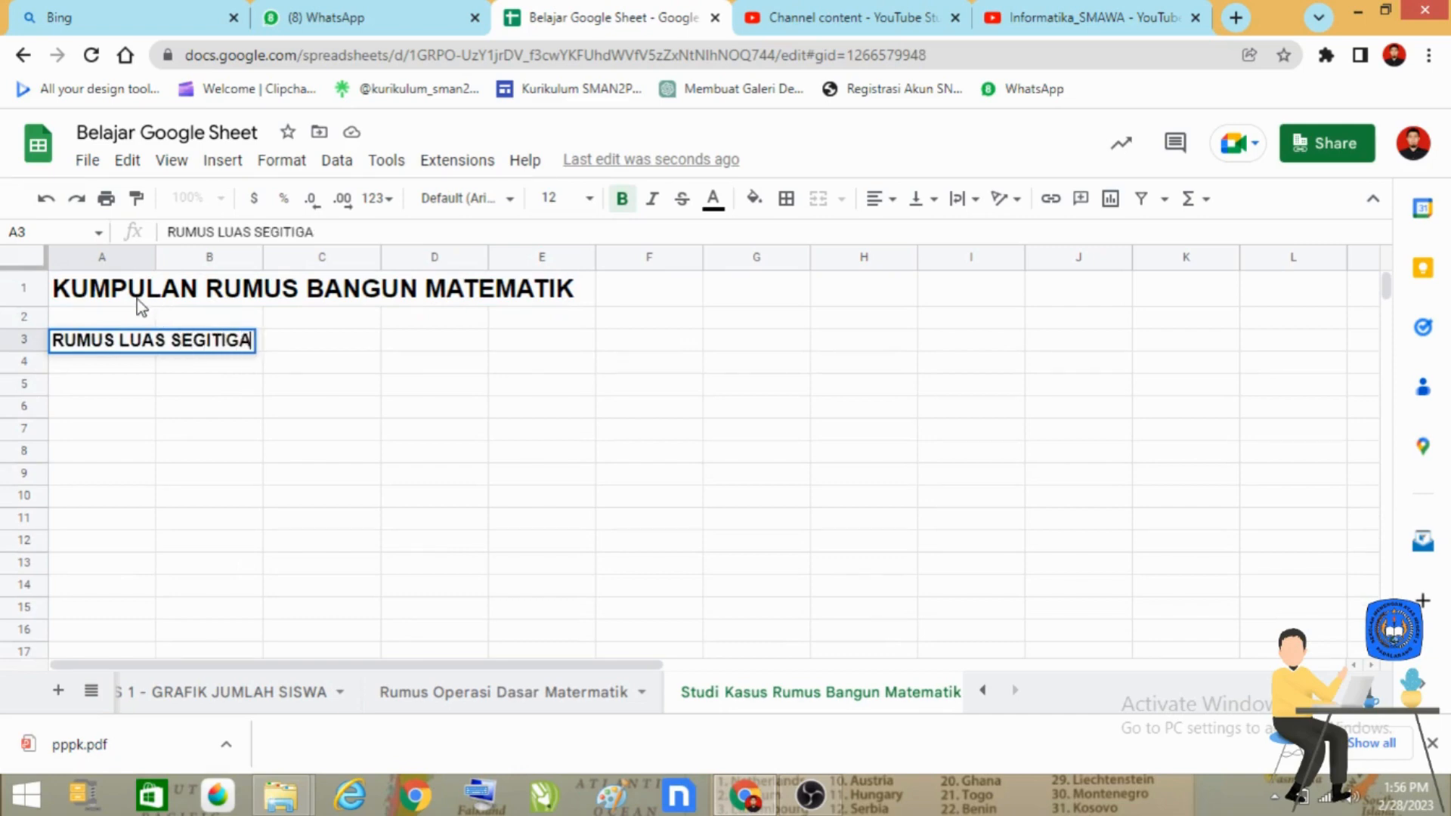
key(Return)
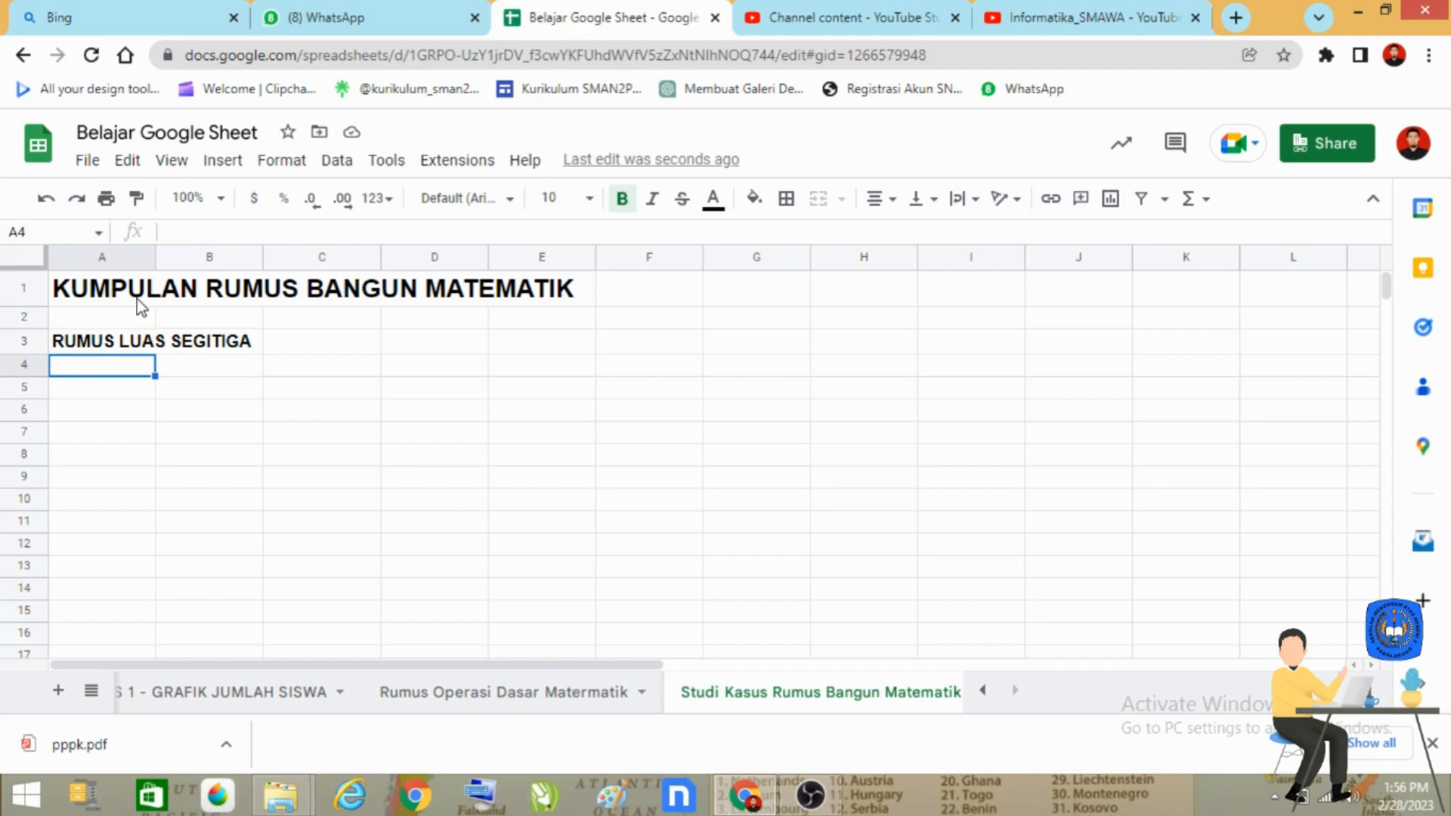
Step: Enter the column headers Alas, Tinggi and Luas in cells A4 to C4
text(Alas)
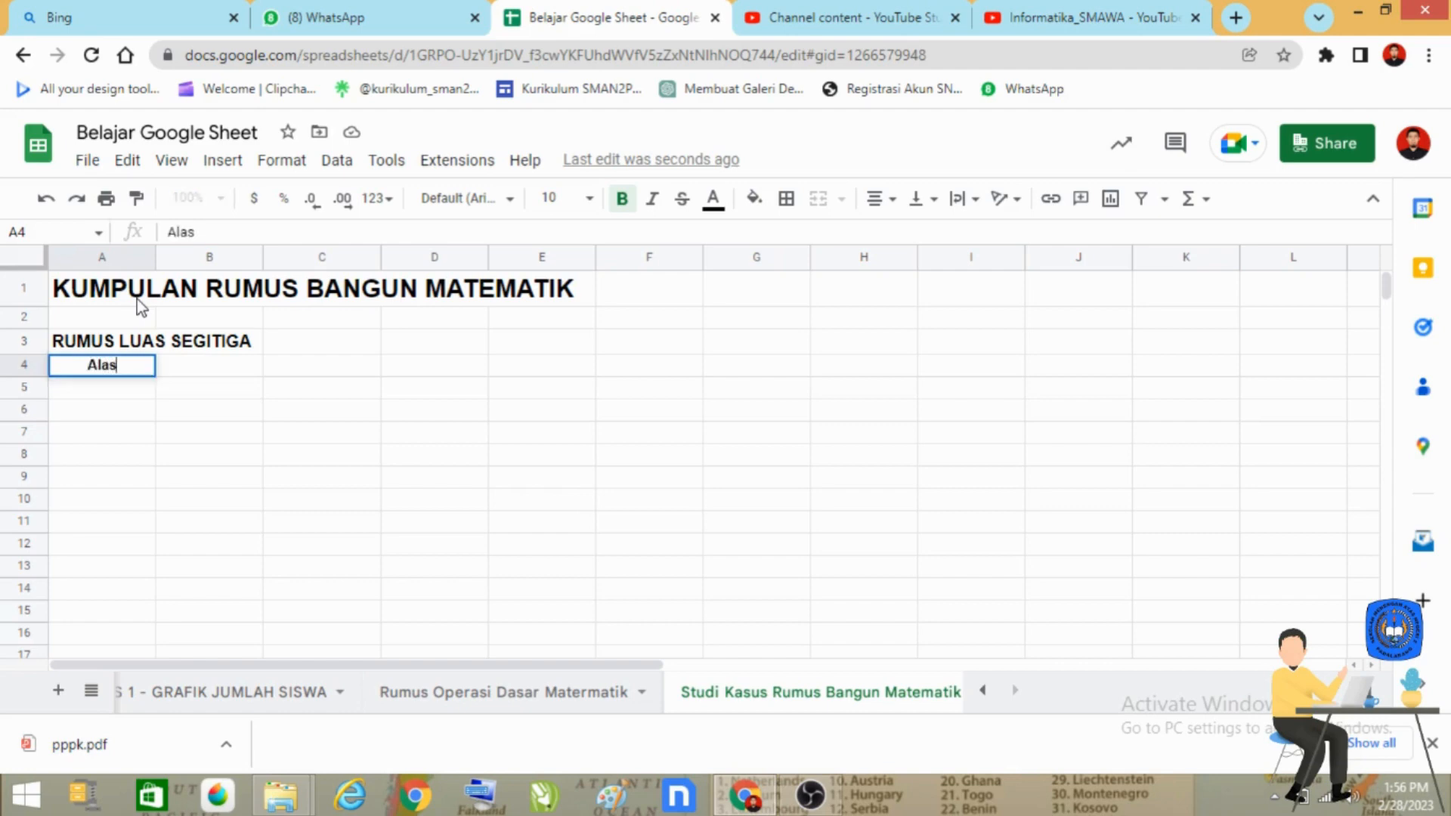
key(Tab)
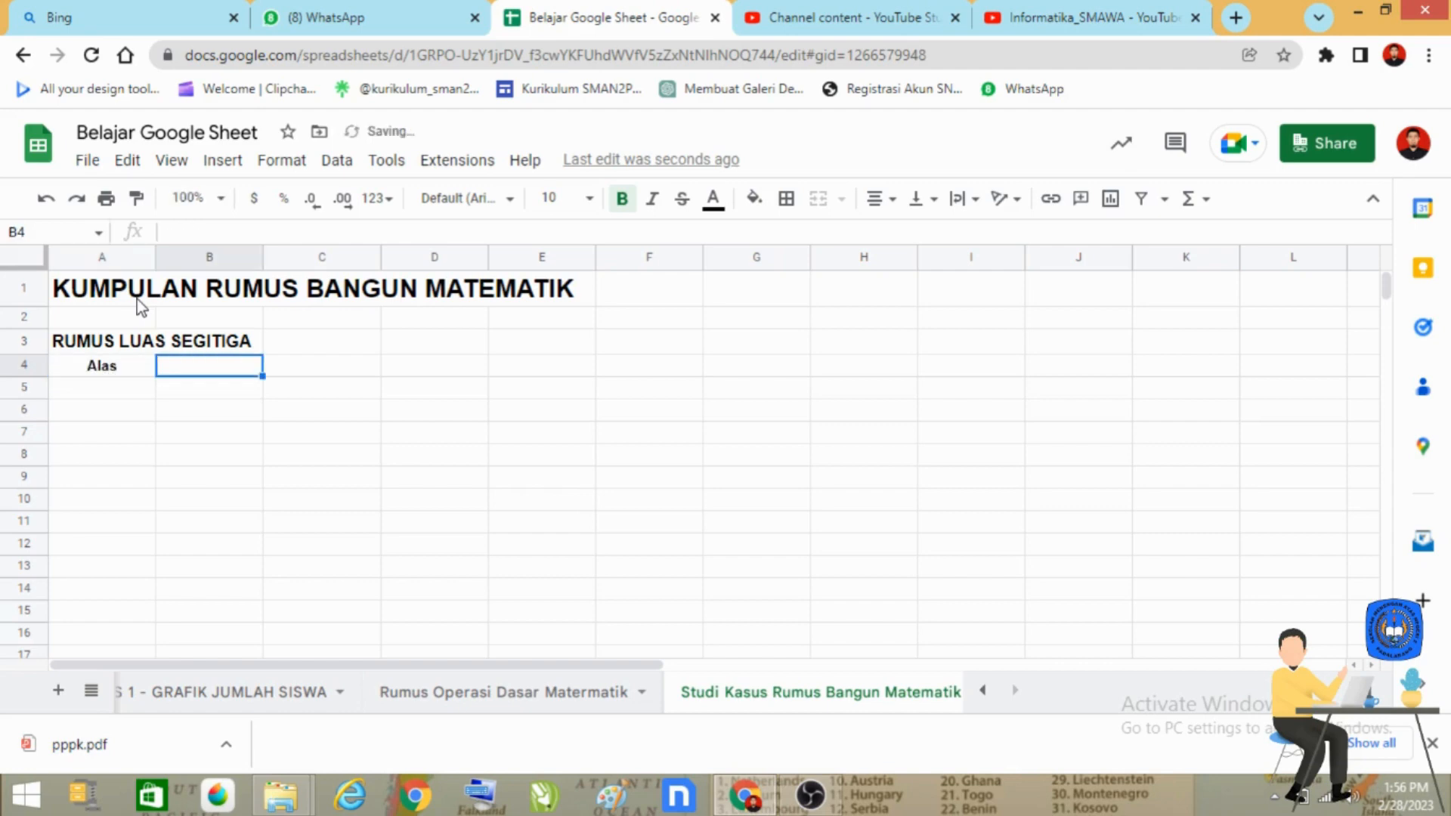
text(Tinggi)
key(Tab)
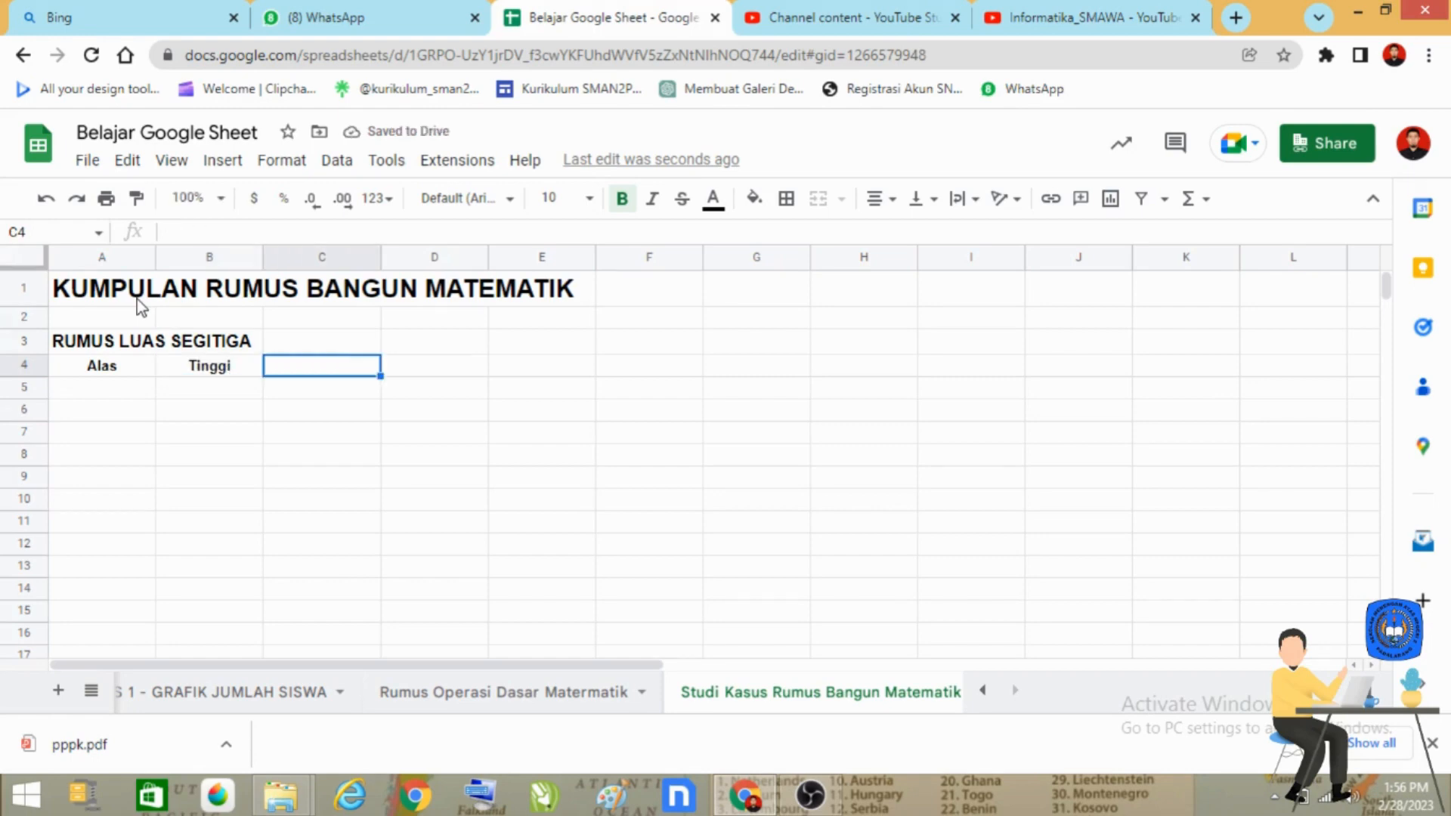
text(Luas)
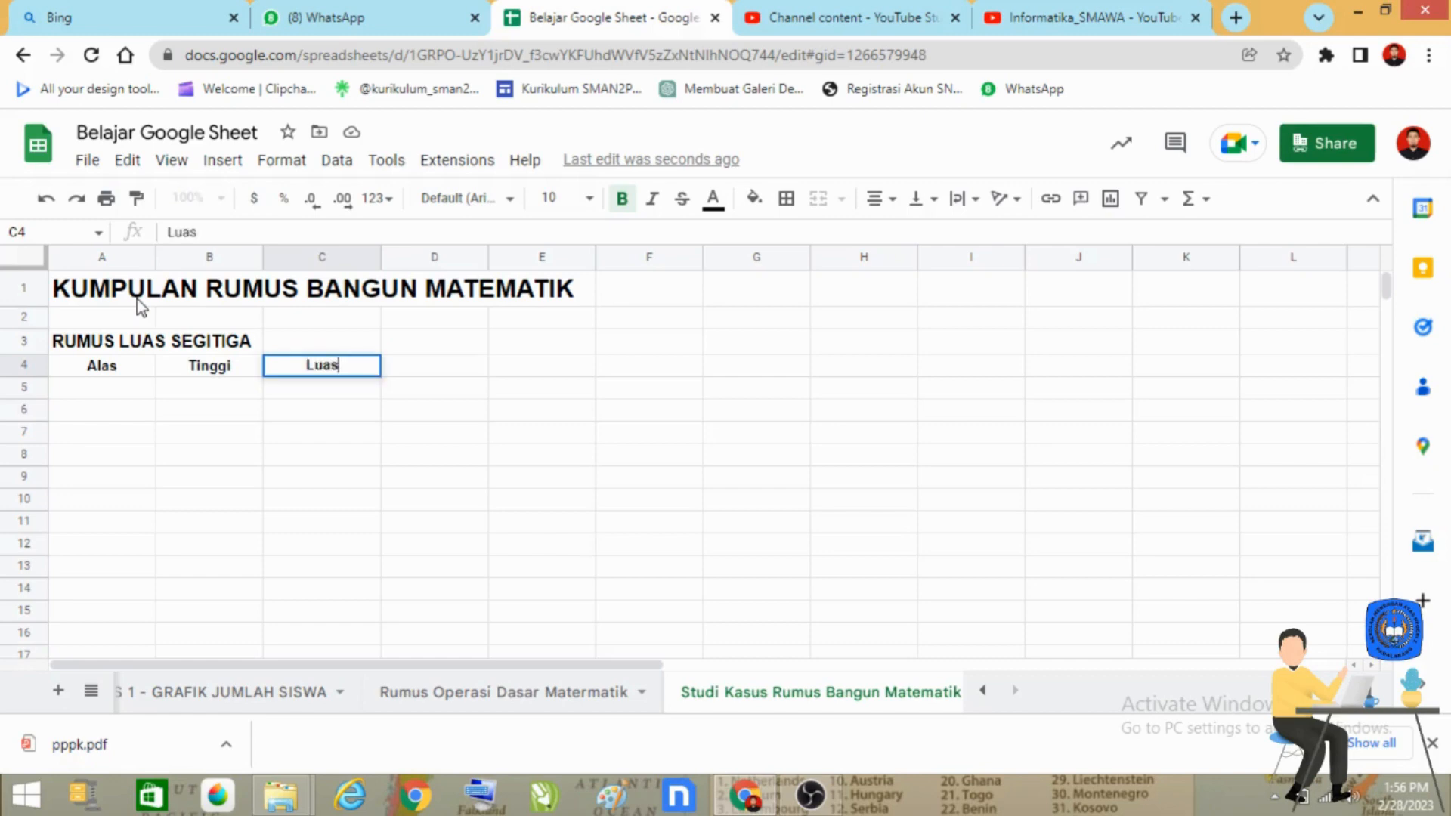
key(Return)
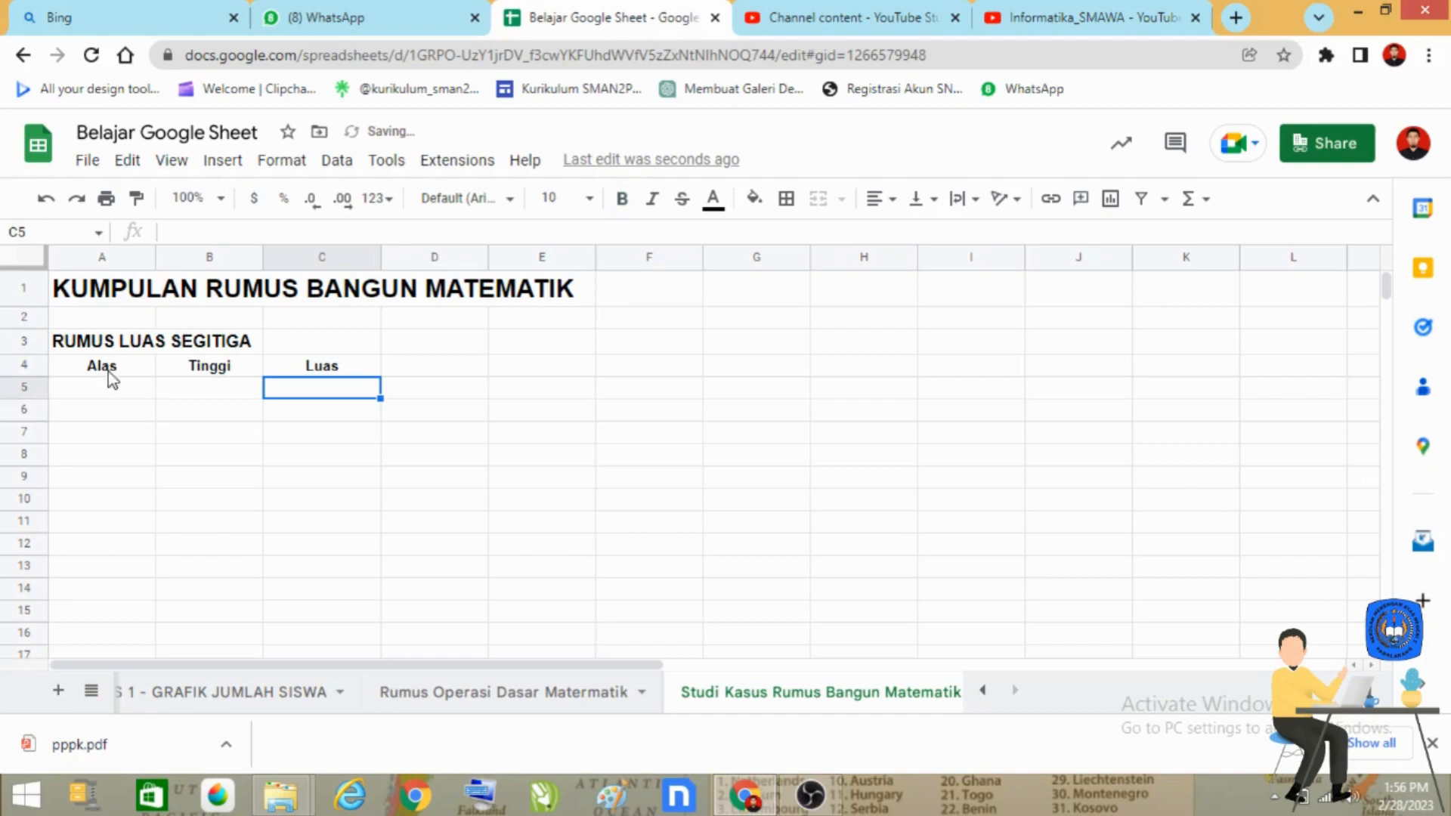
Step: Center the column headers in A4:C4 horizontally
drag(114, 369, 370, 374)
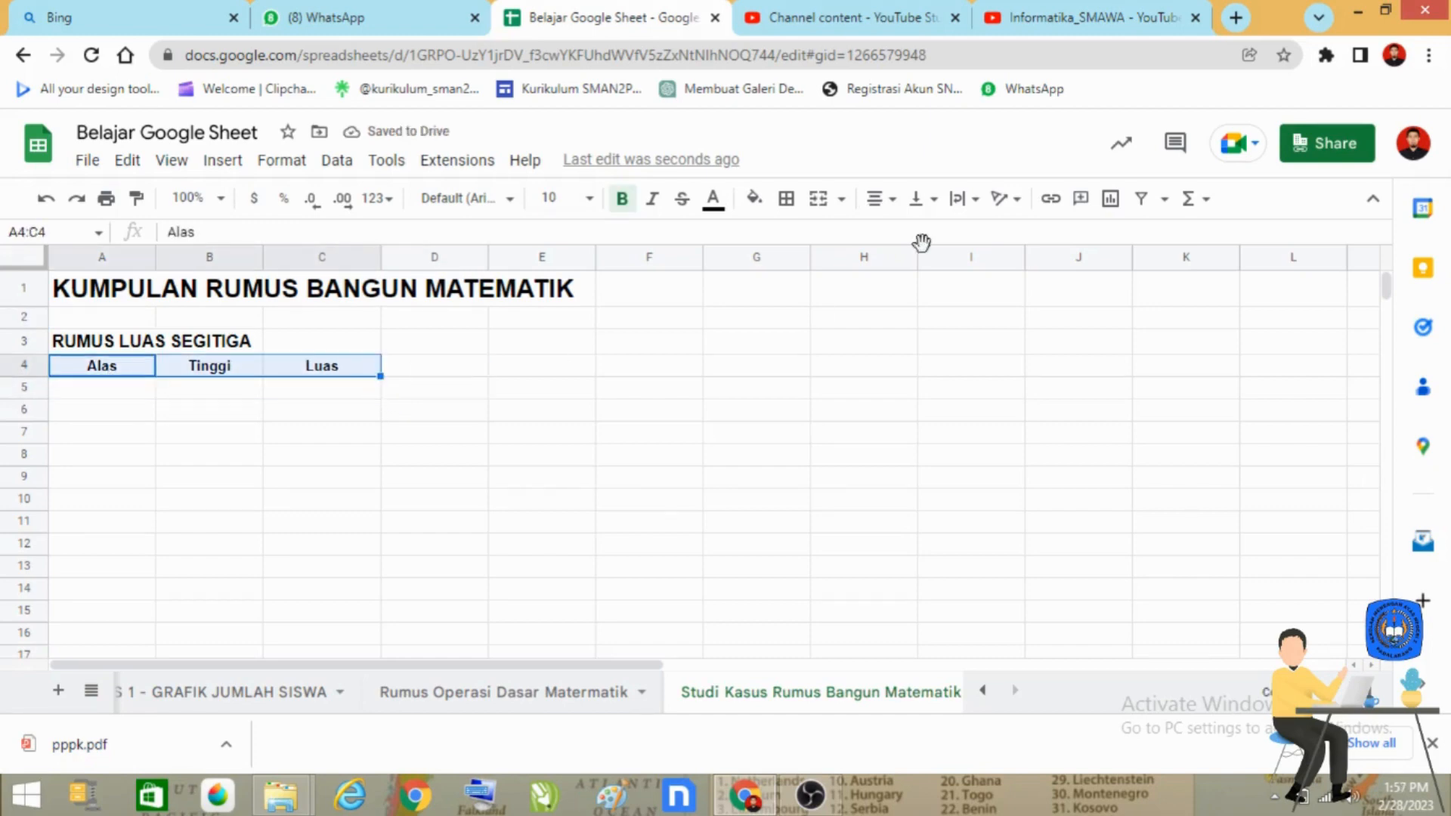
click(875, 201)
click(904, 235)
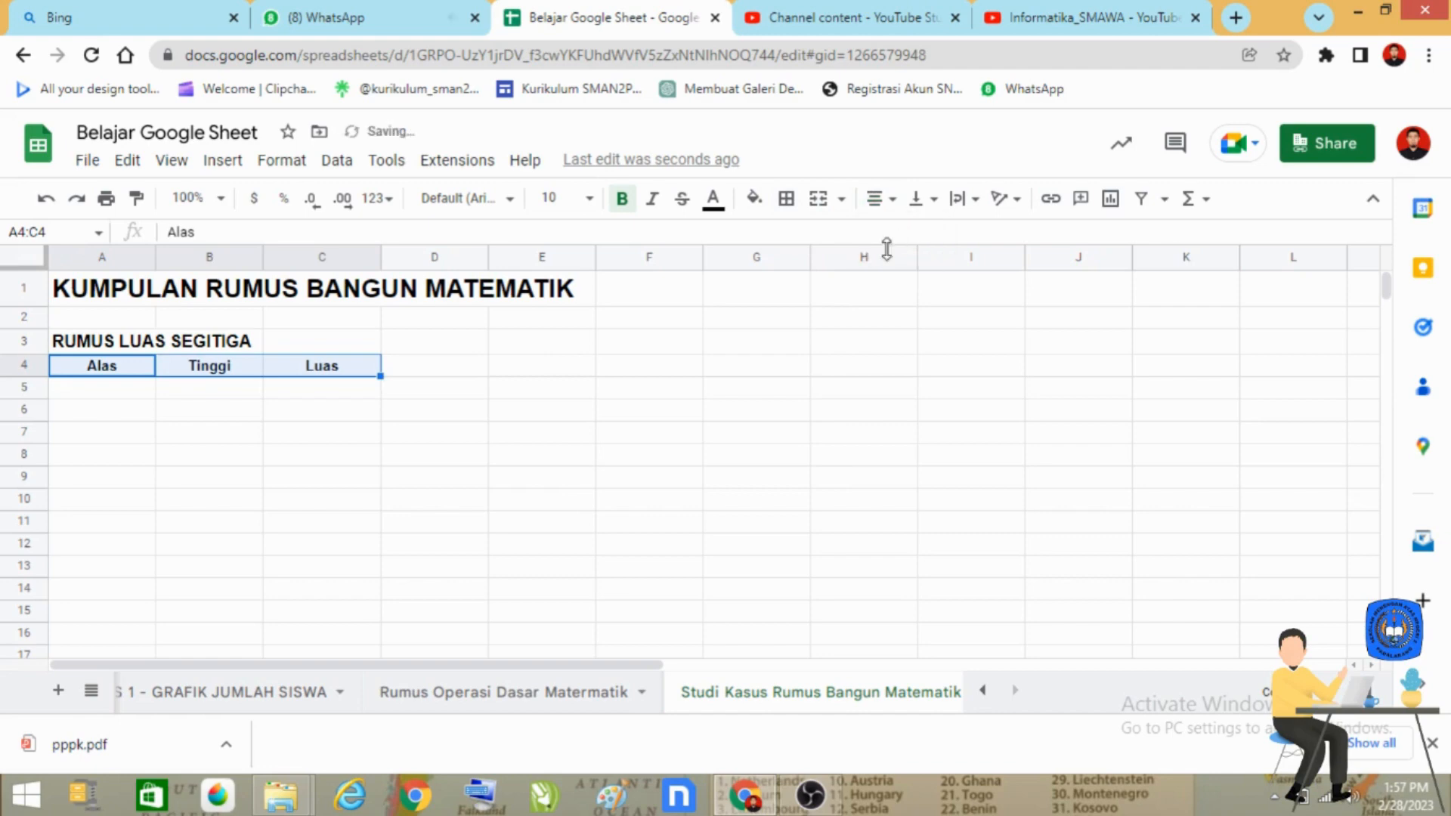
click(251, 520)
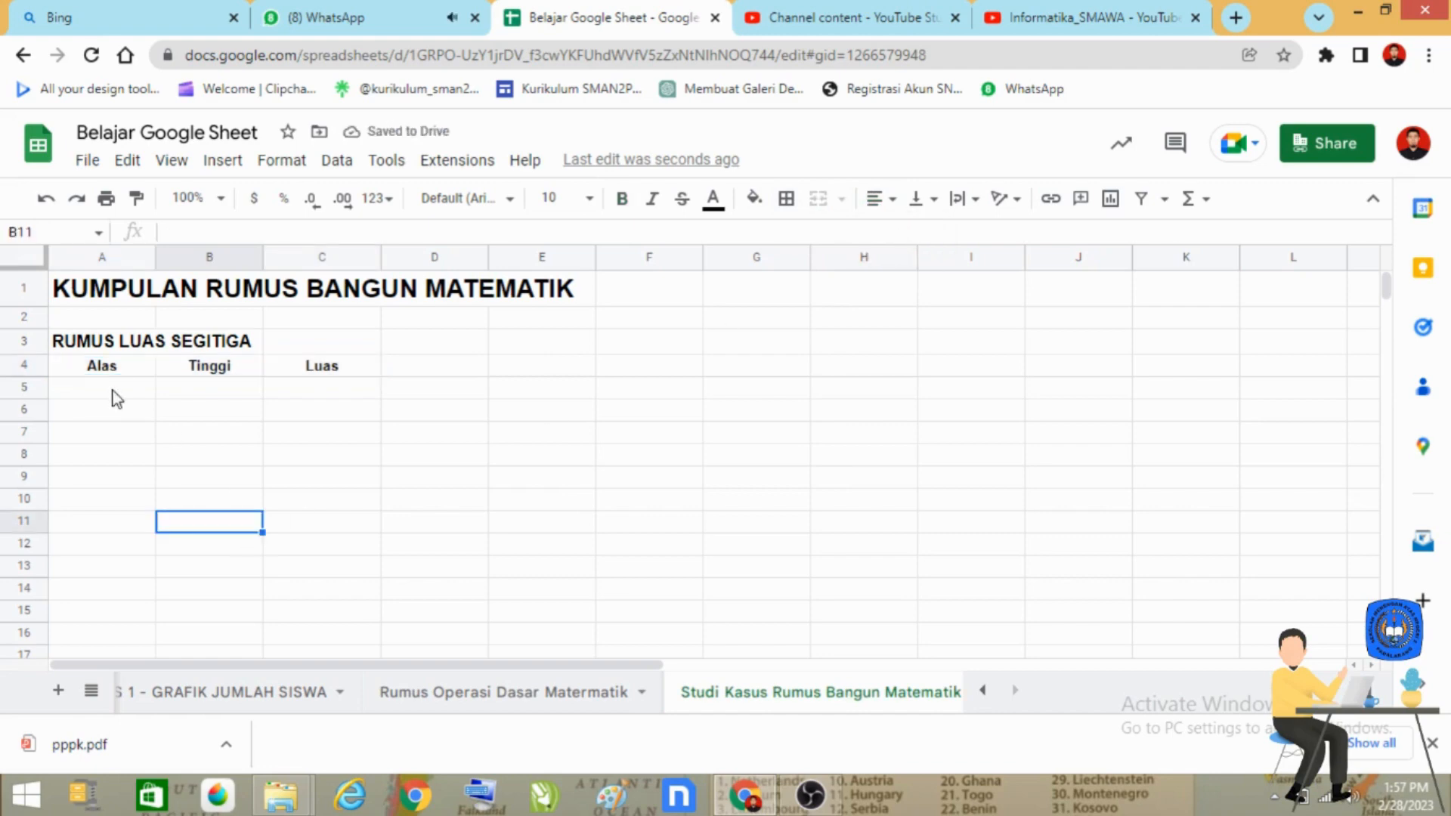
Step: Apply all borders to the triangle table range A3:C5
click(64, 370)
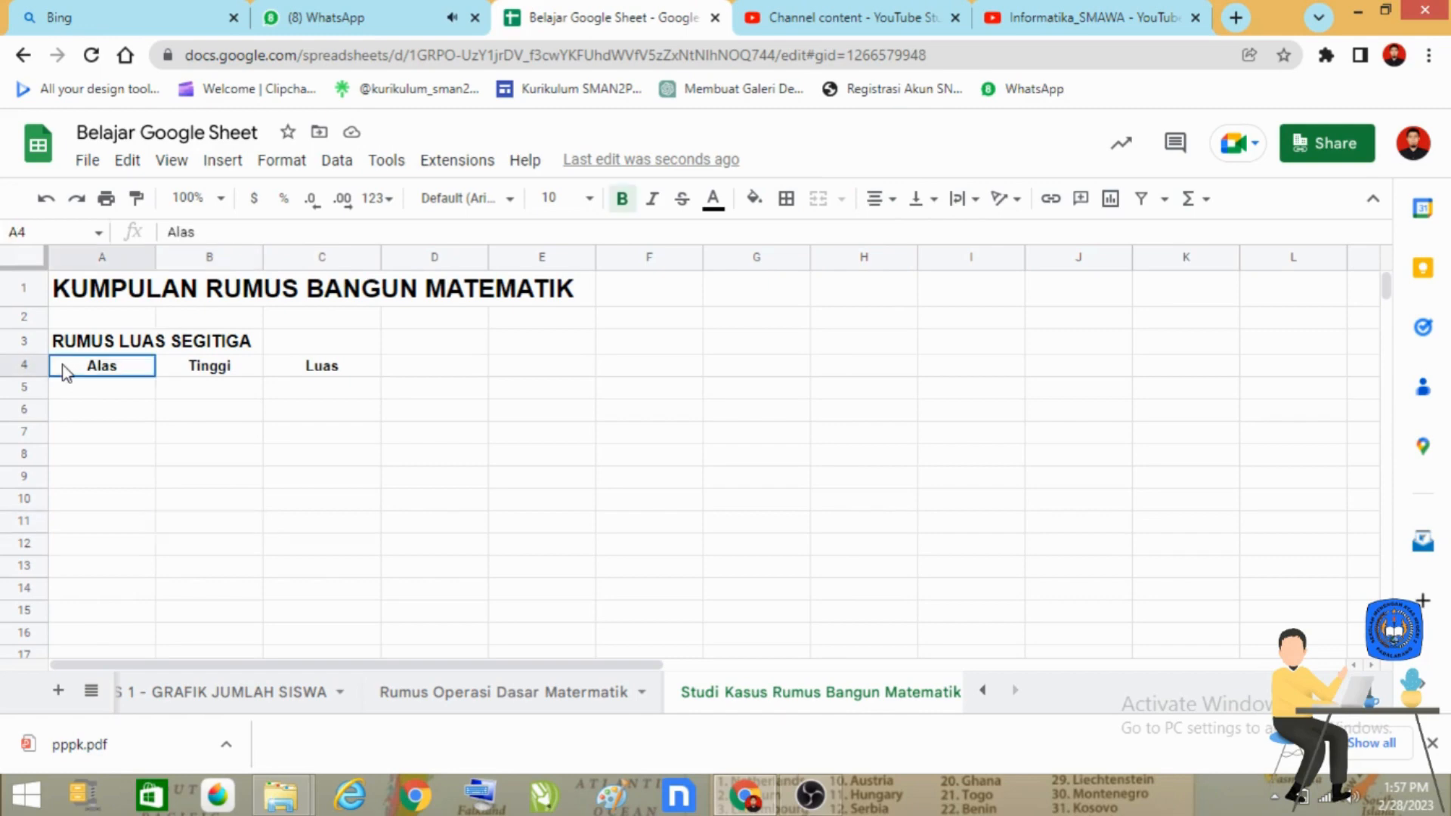
drag(59, 339, 527, 387)
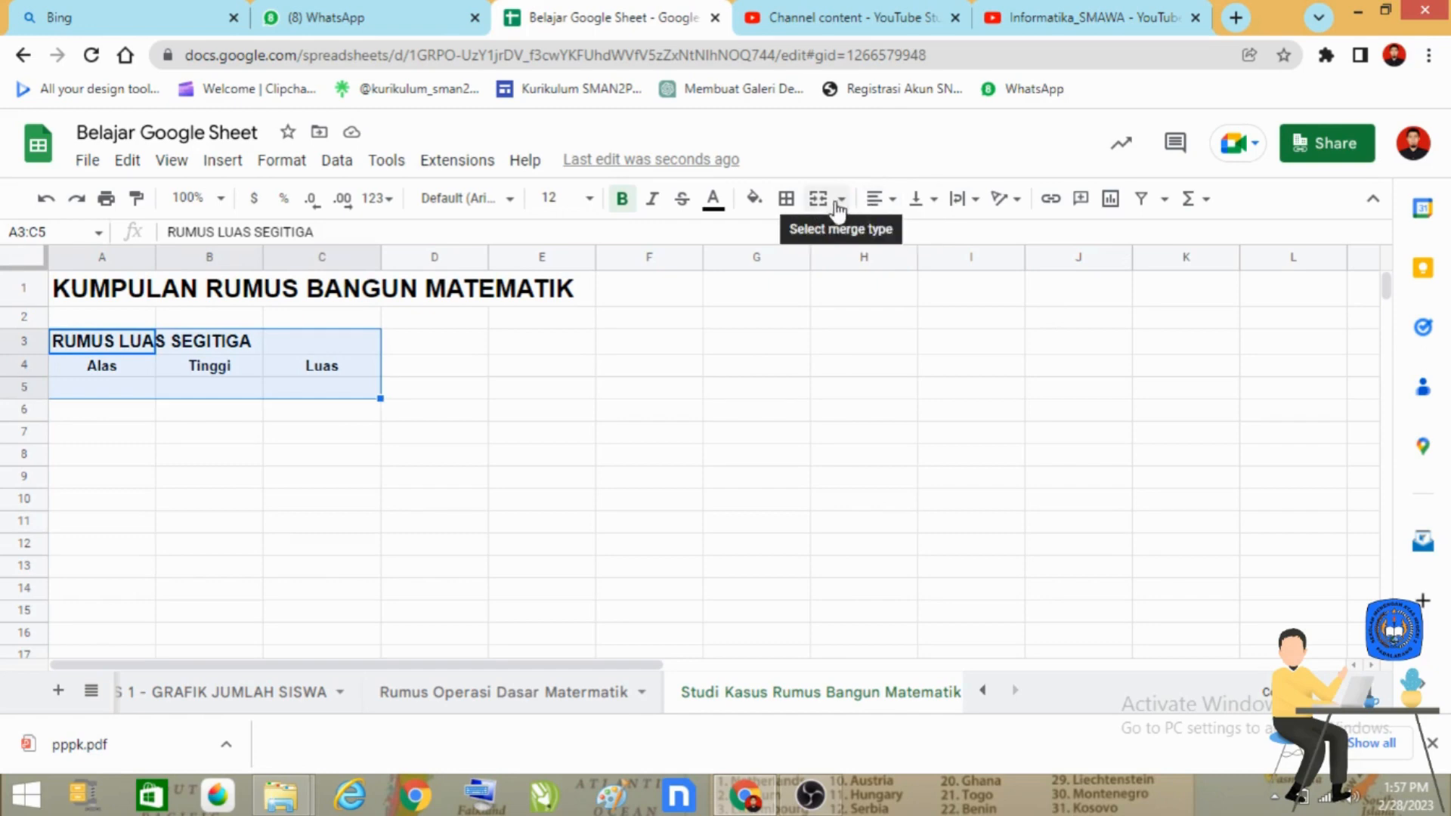
click(786, 198)
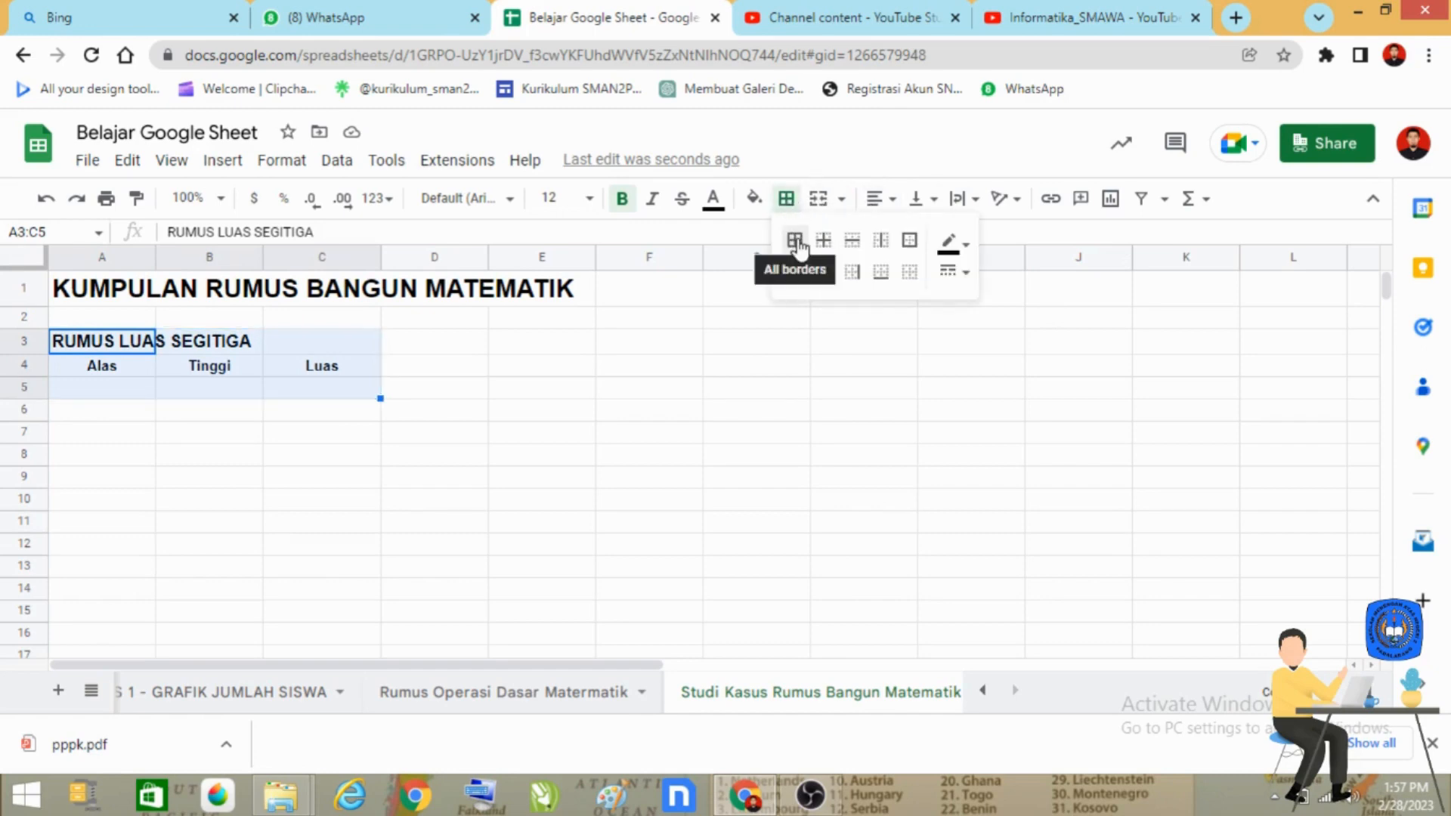
click(795, 240)
click(294, 429)
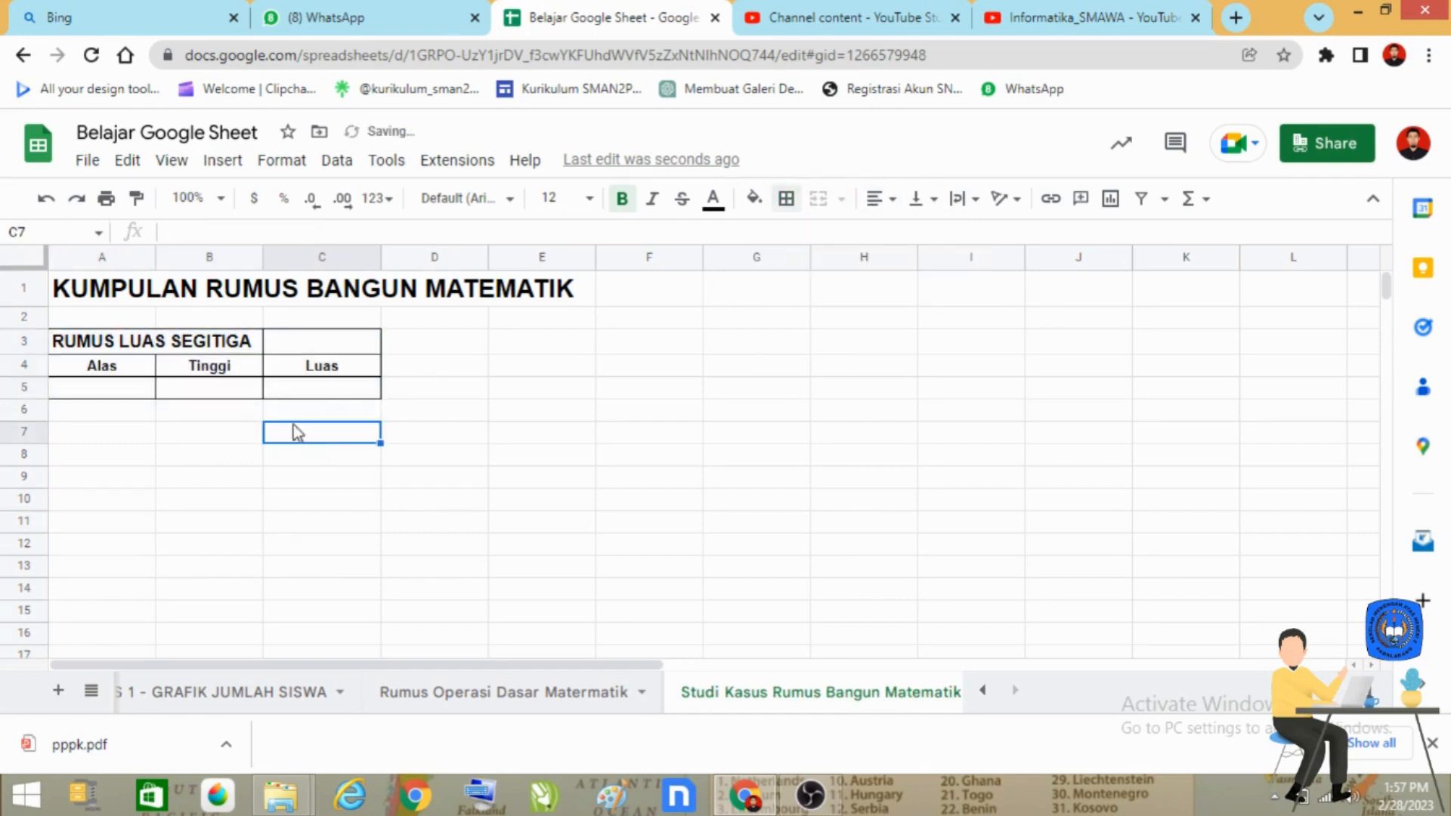
Step: Widen columns A to C equally so the heading "RUMUS LUAS SEGITIGA" fits within column A
click(104, 258)
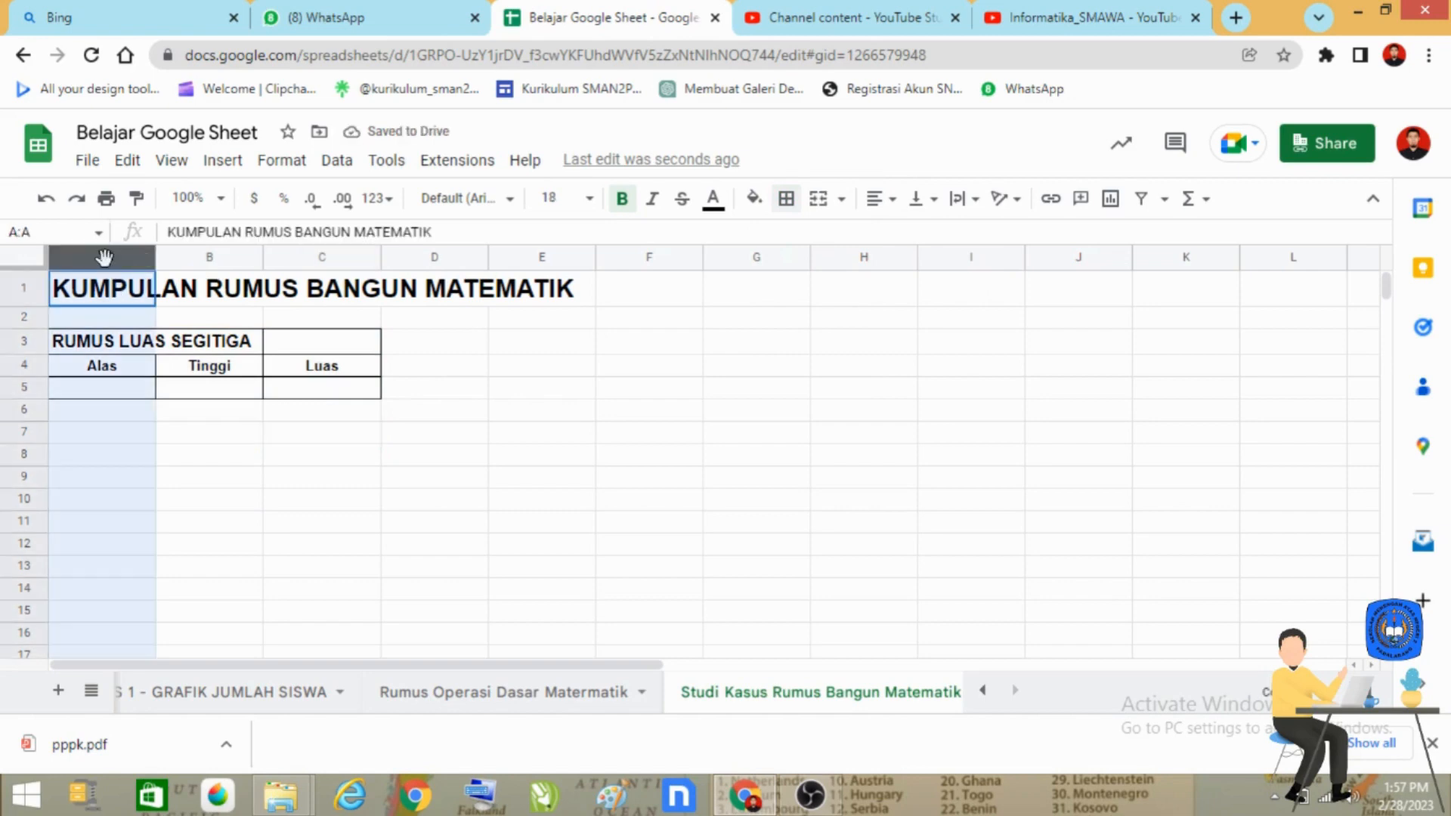
drag(104, 258, 359, 280)
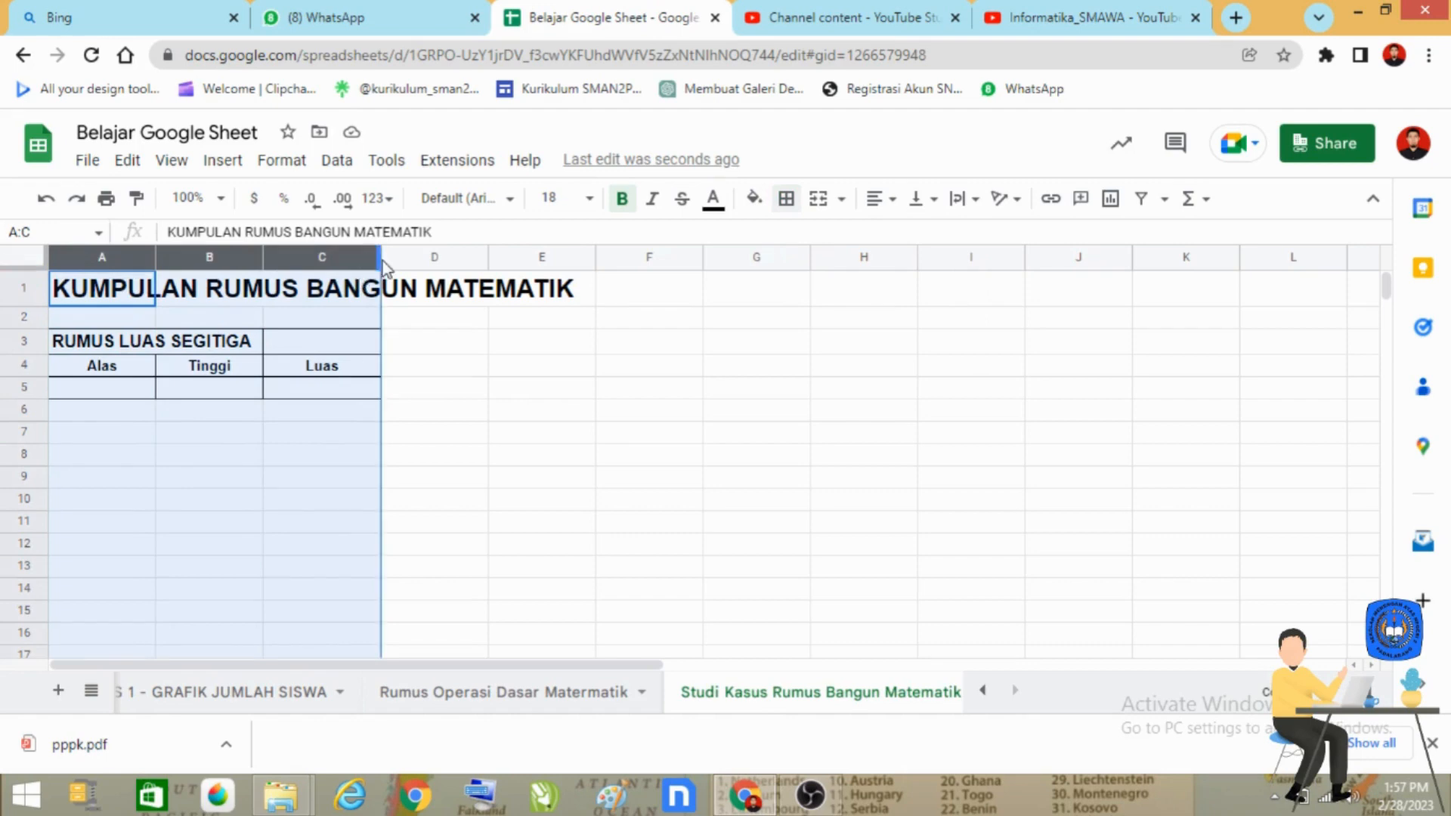
drag(380, 258, 594, 258)
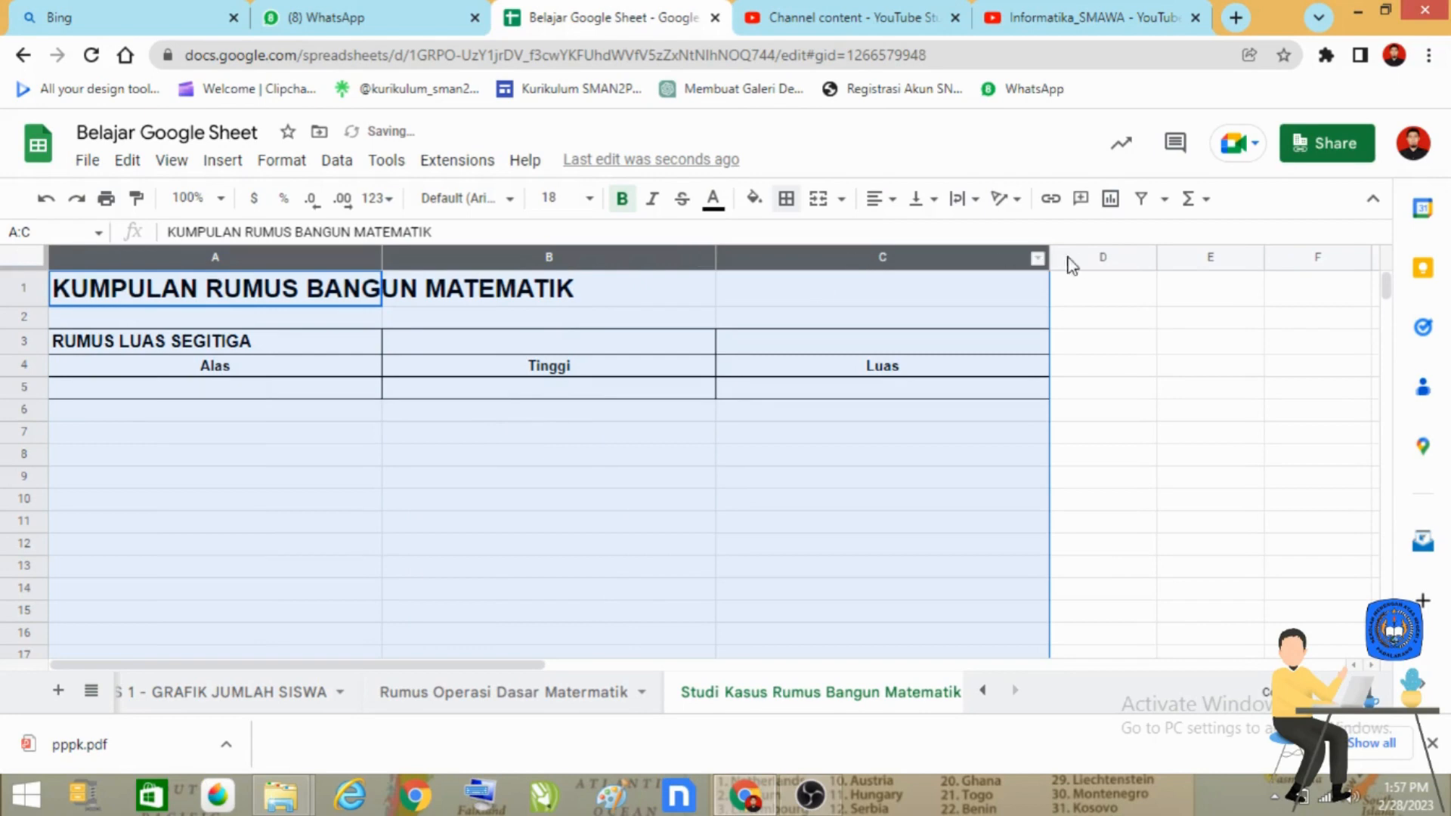
drag(1048, 258, 737, 266)
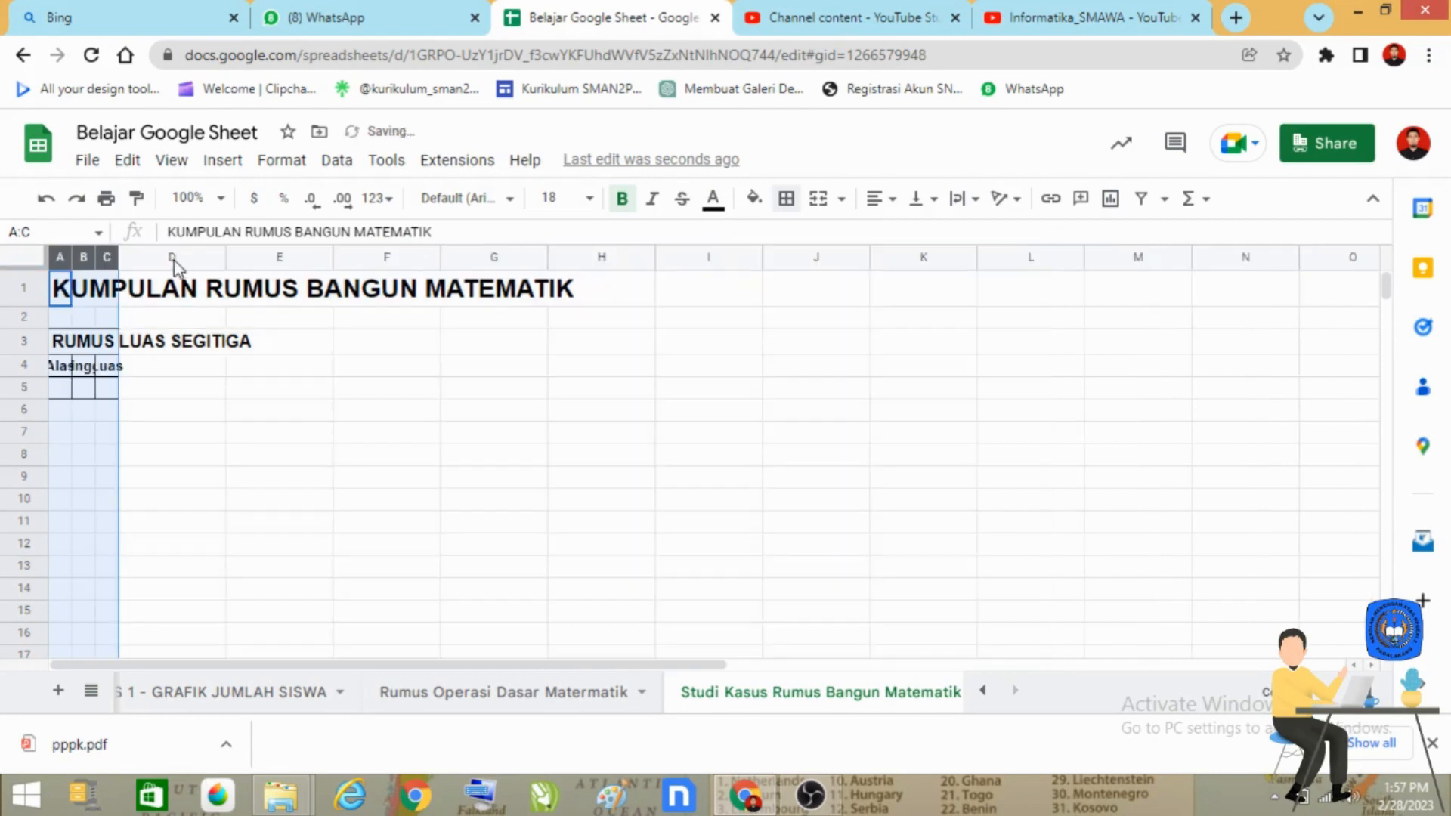
drag(120, 261, 225, 266)
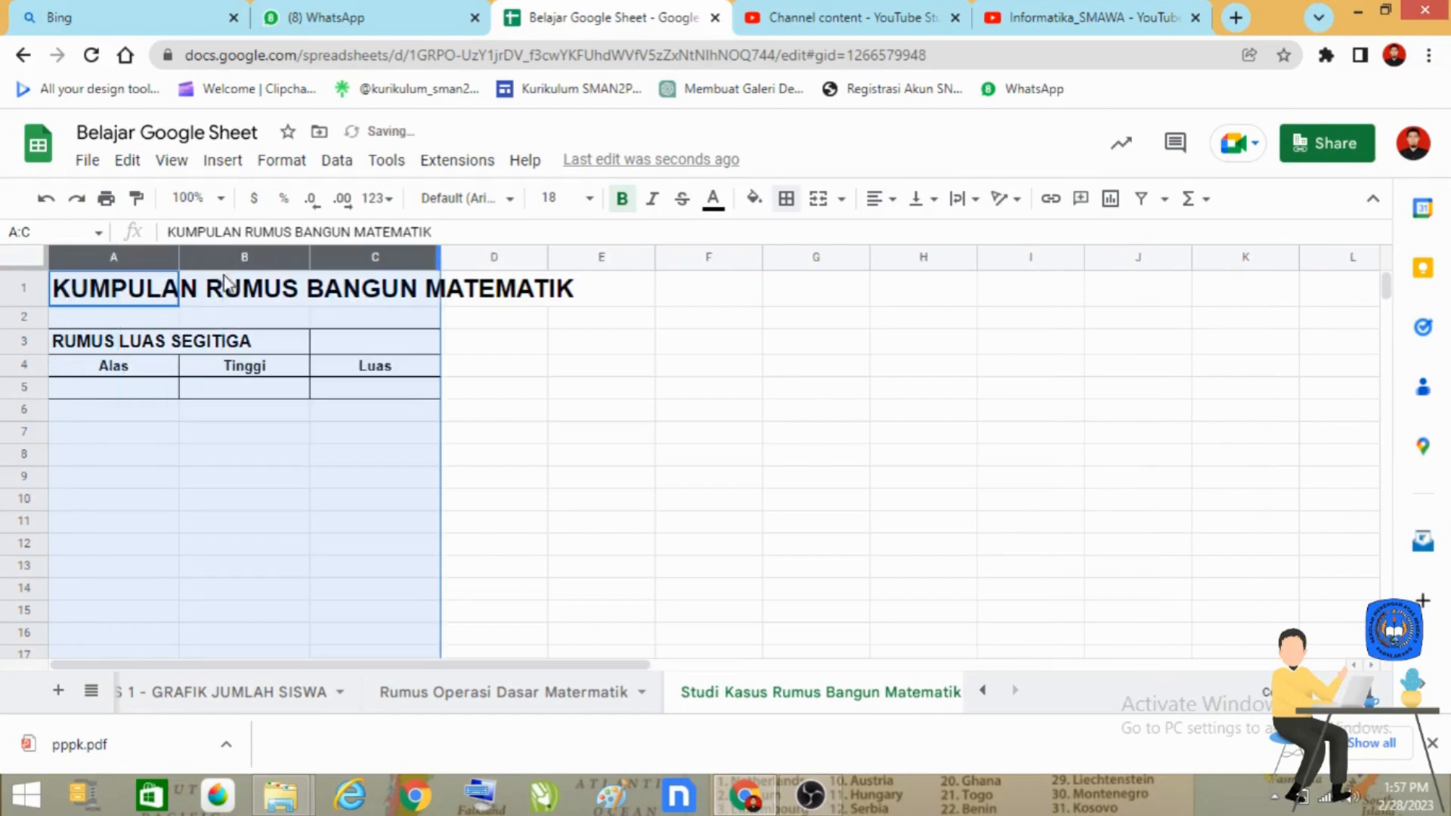
drag(440, 259, 561, 262)
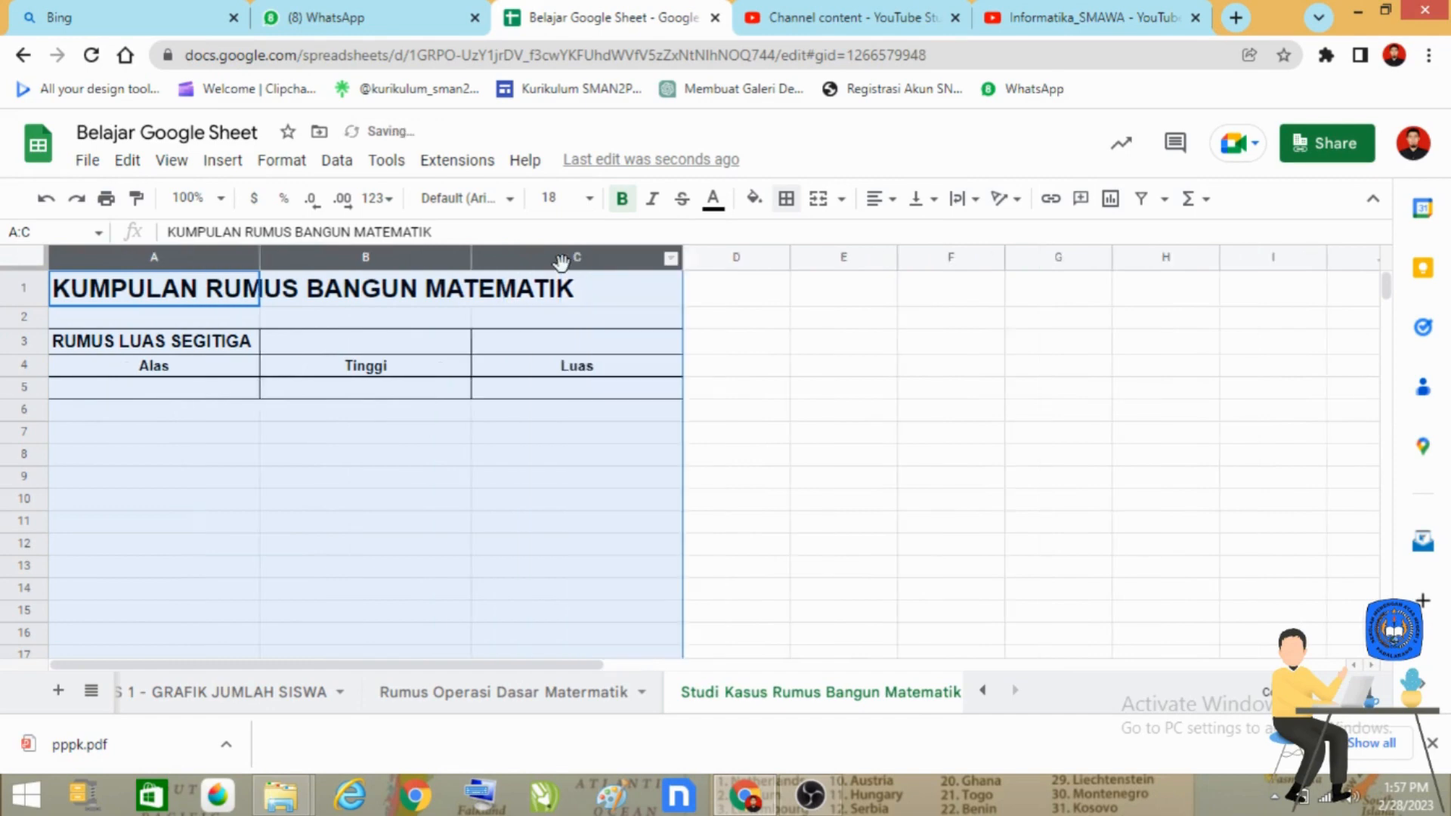
click(835, 521)
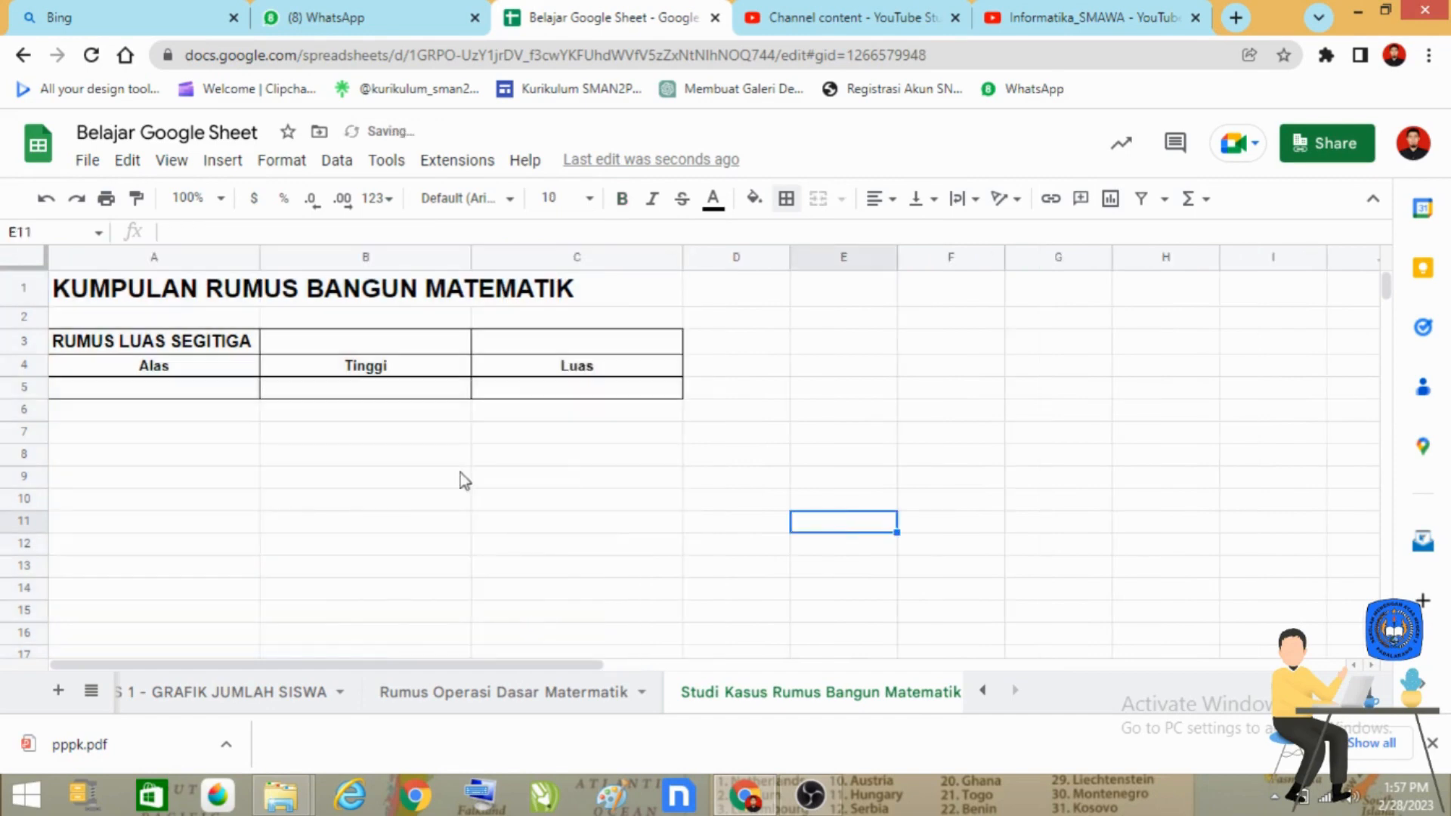
Step: Merge cells A1:C1 and center the sheet title horizontally across them
click(97, 291)
drag(258, 295, 665, 300)
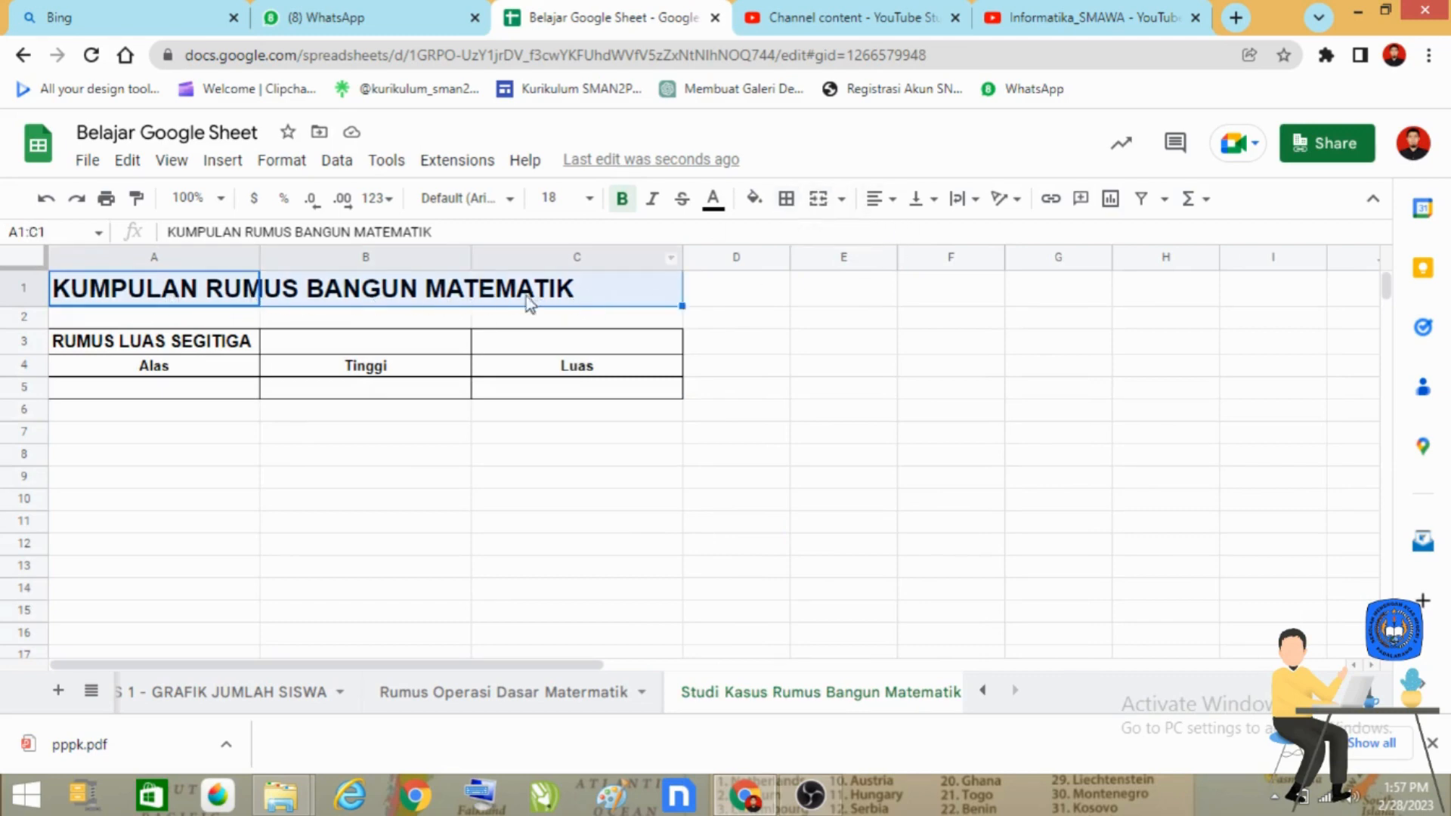
click(820, 200)
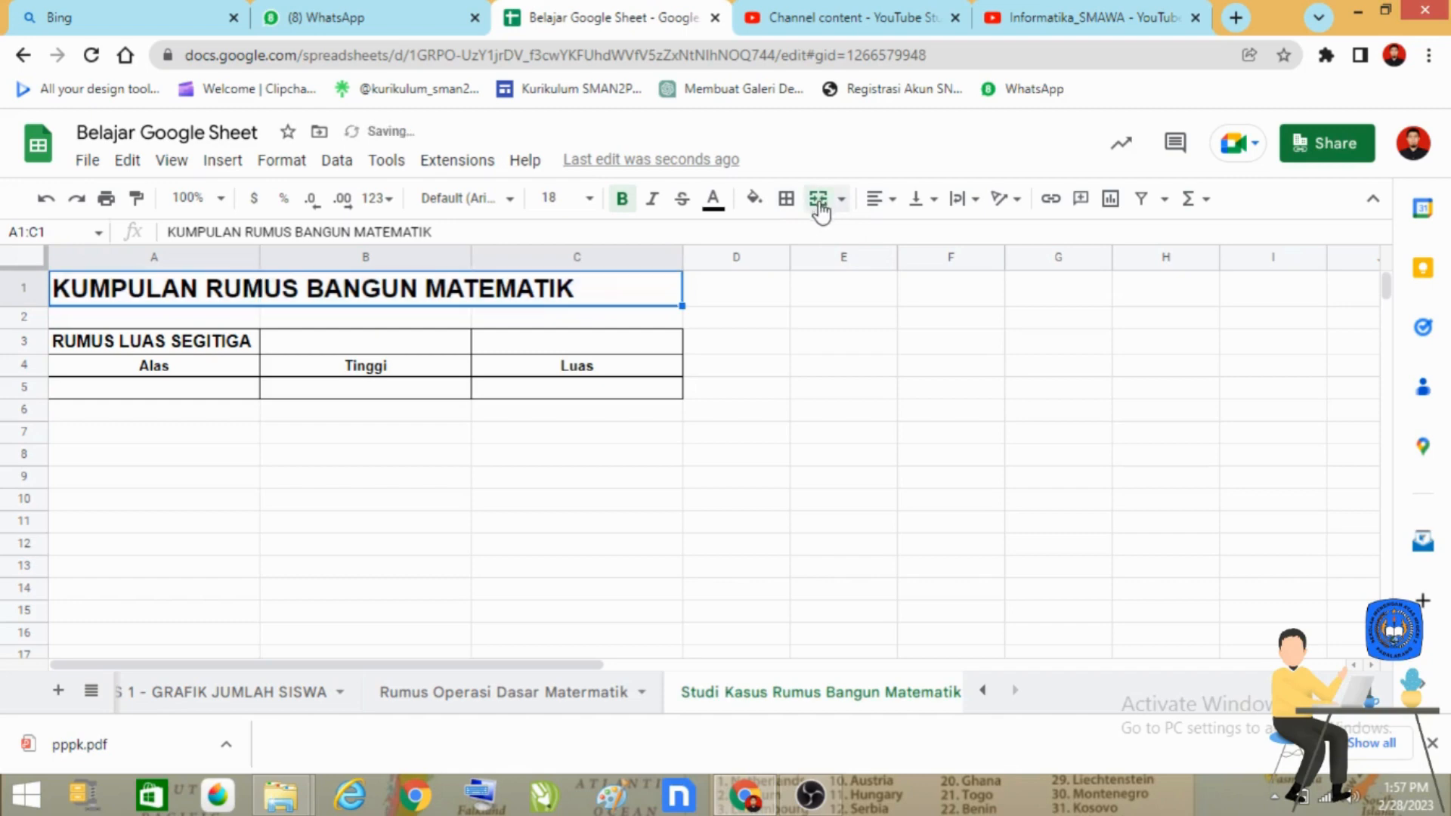
click(875, 202)
click(903, 235)
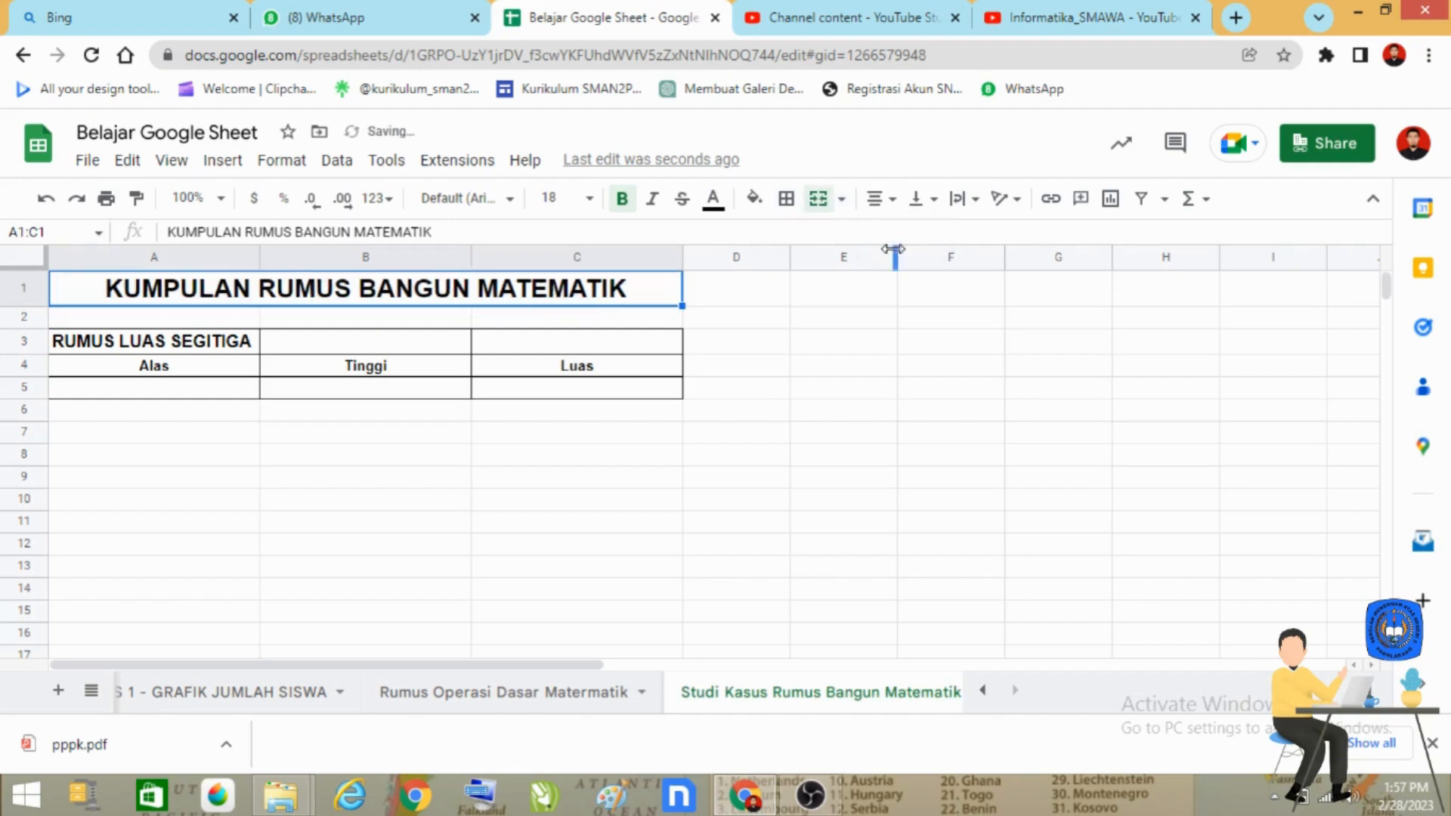
click(589, 478)
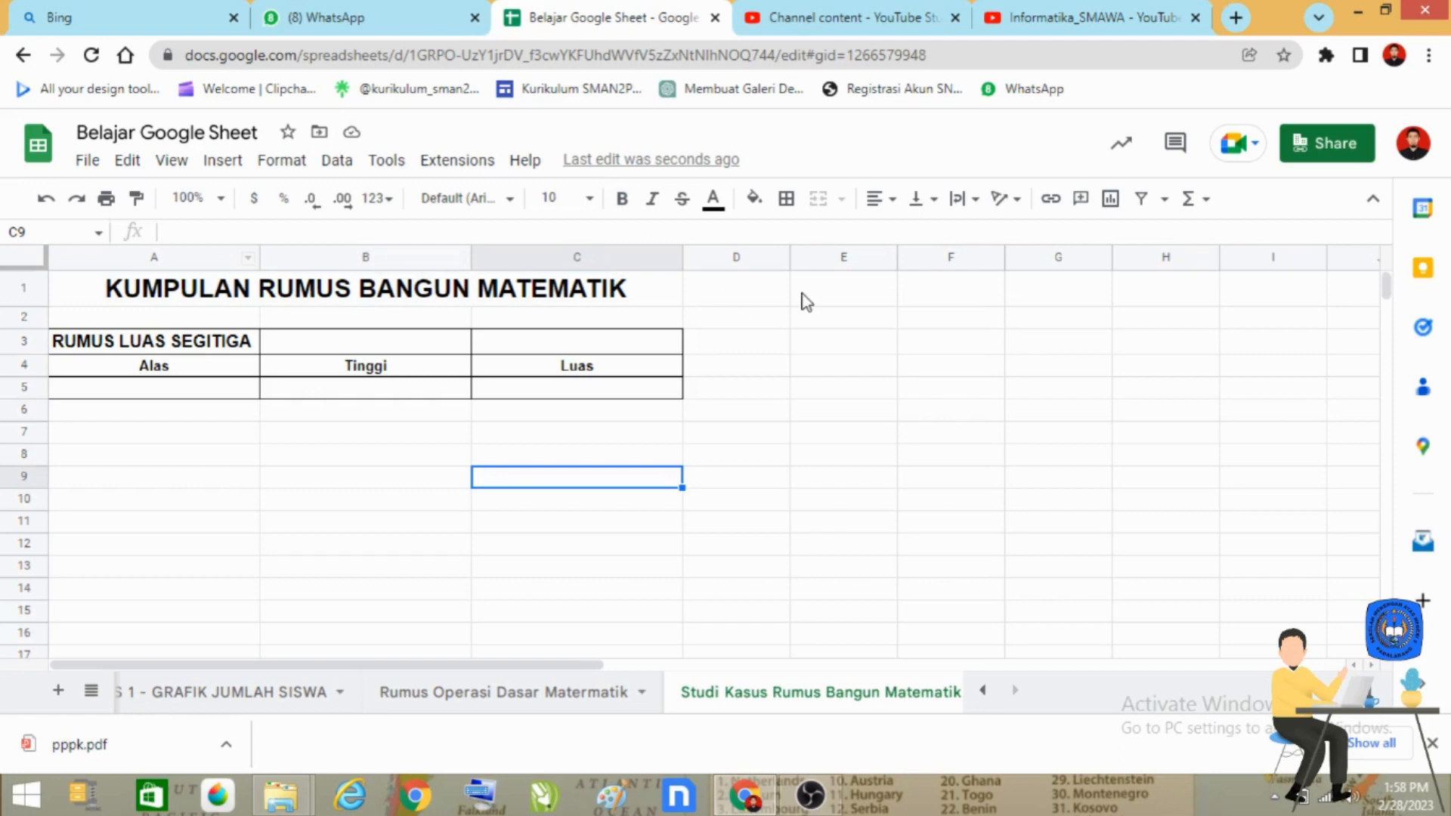
Step: Try extending the merged title cell across A1:D1, and undo that merge
click(173, 294)
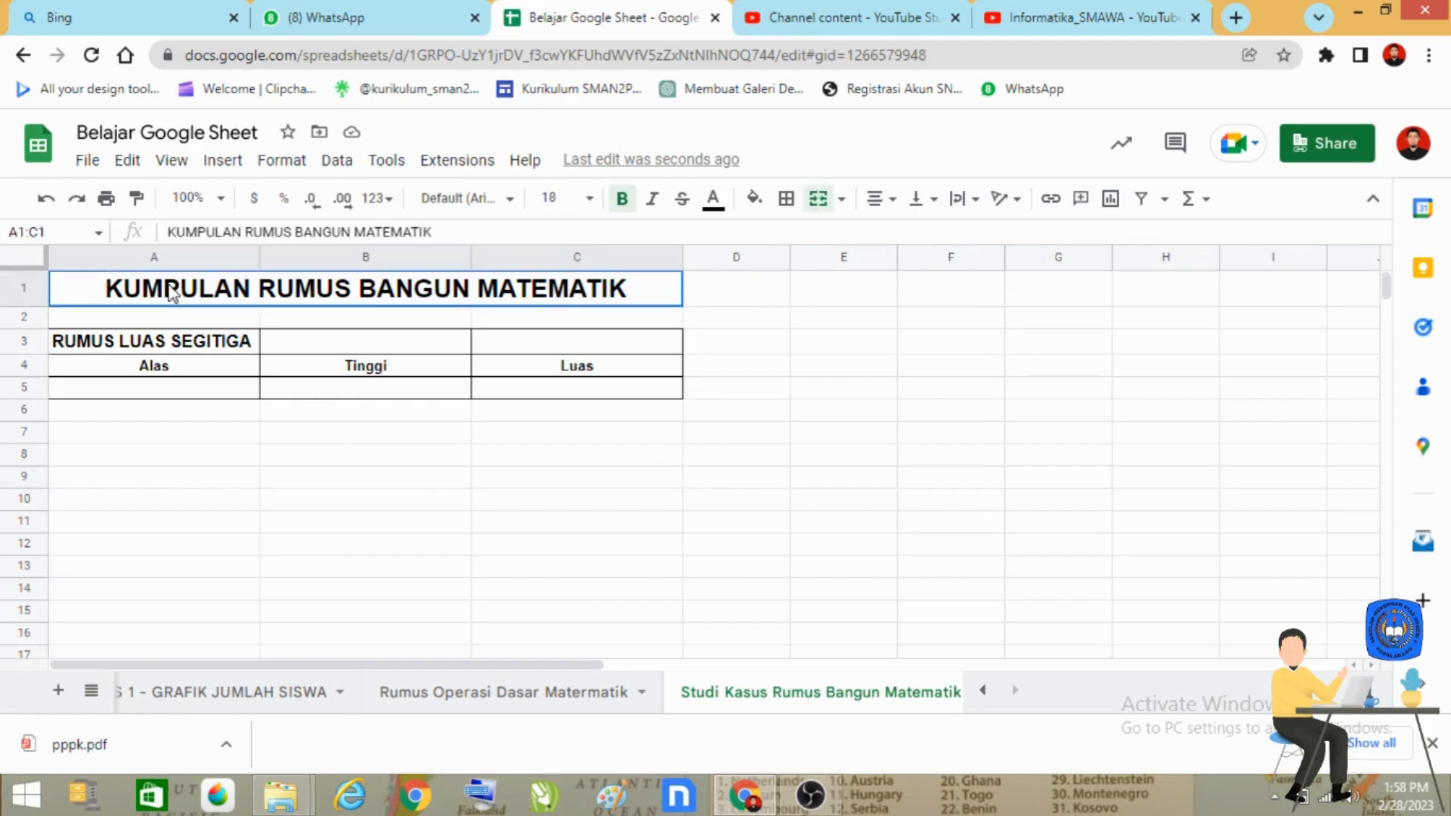
drag(173, 294, 759, 310)
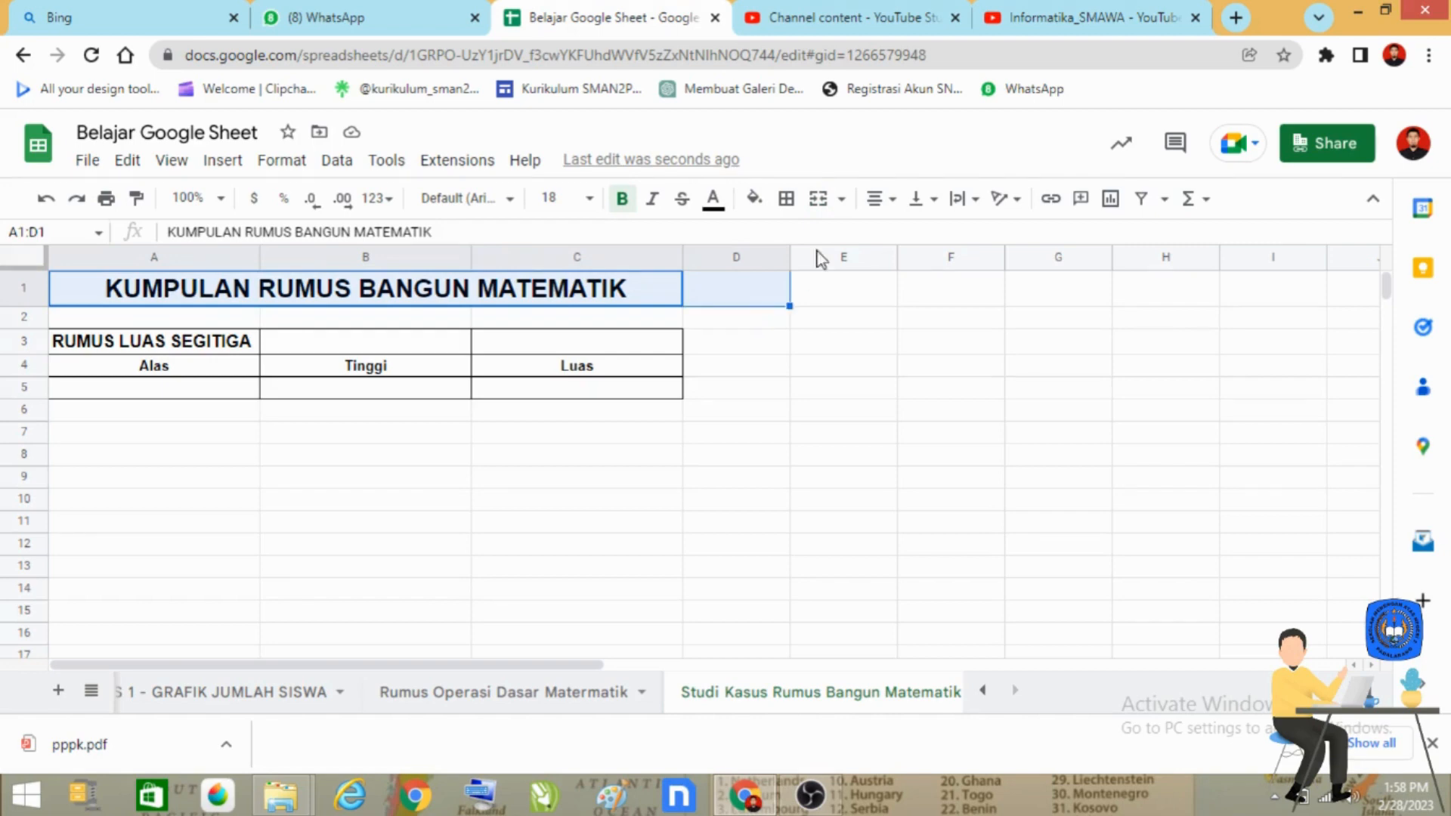
click(822, 201)
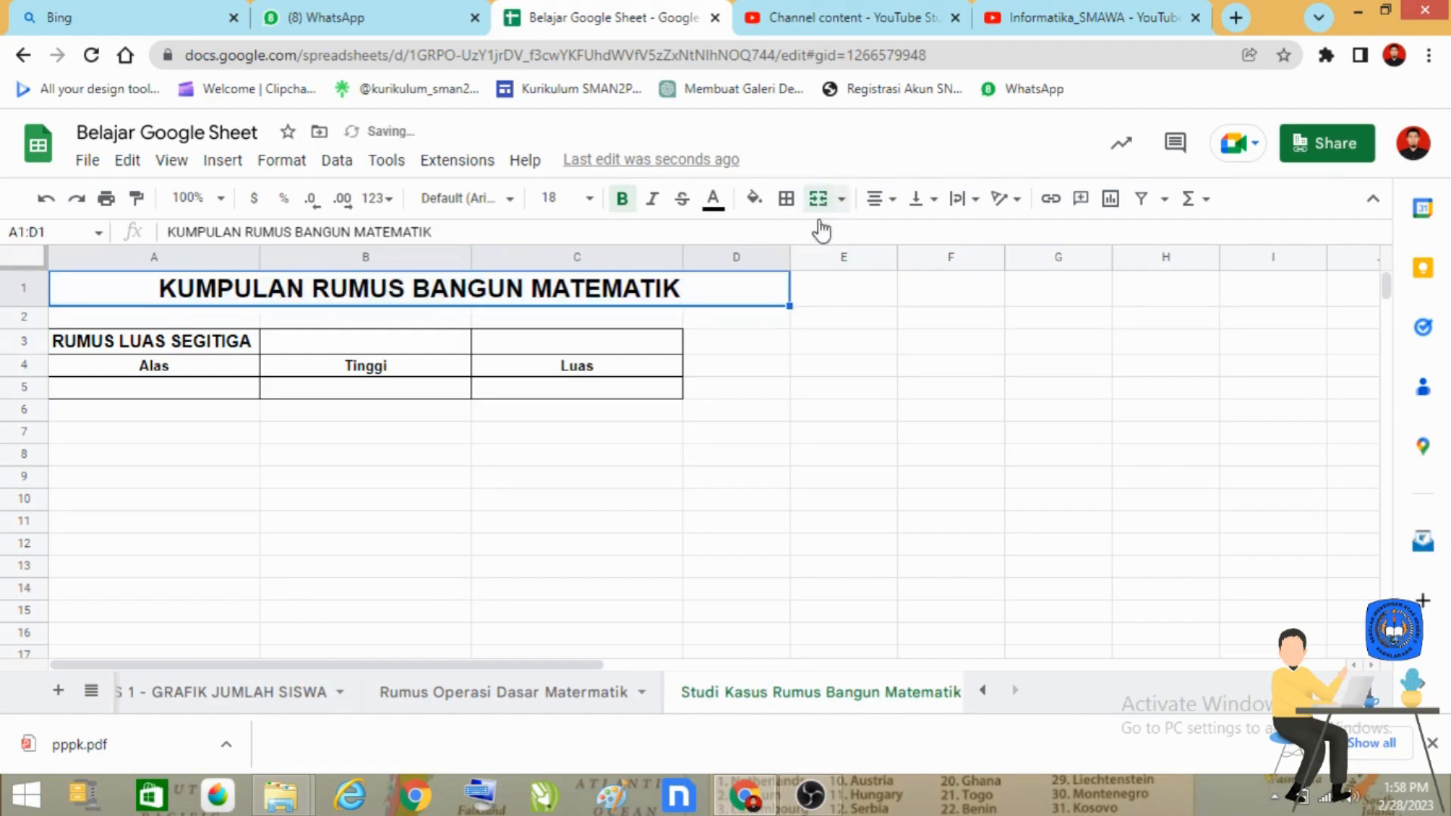
click(835, 366)
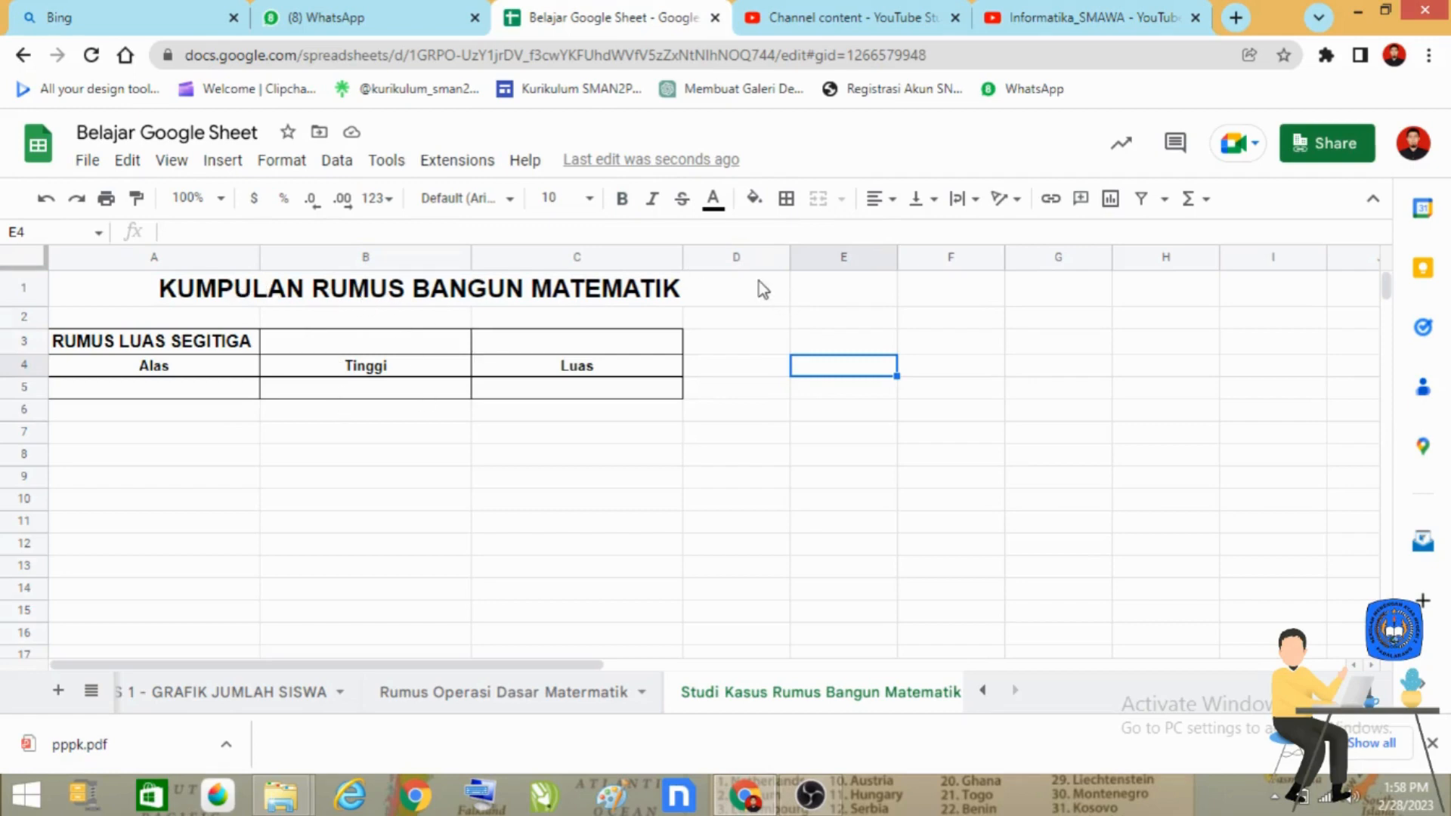
click(726, 299)
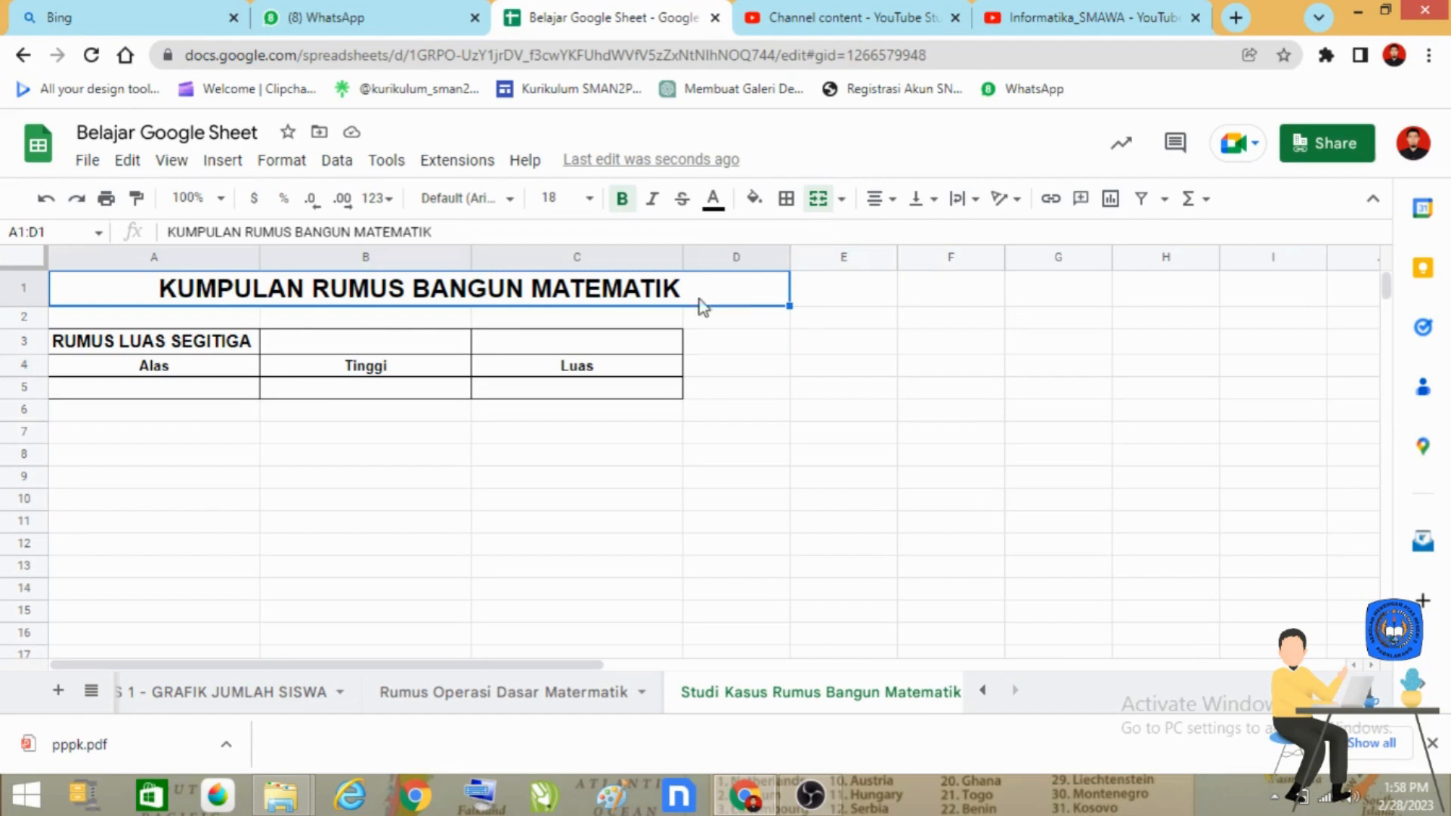
click(46, 199)
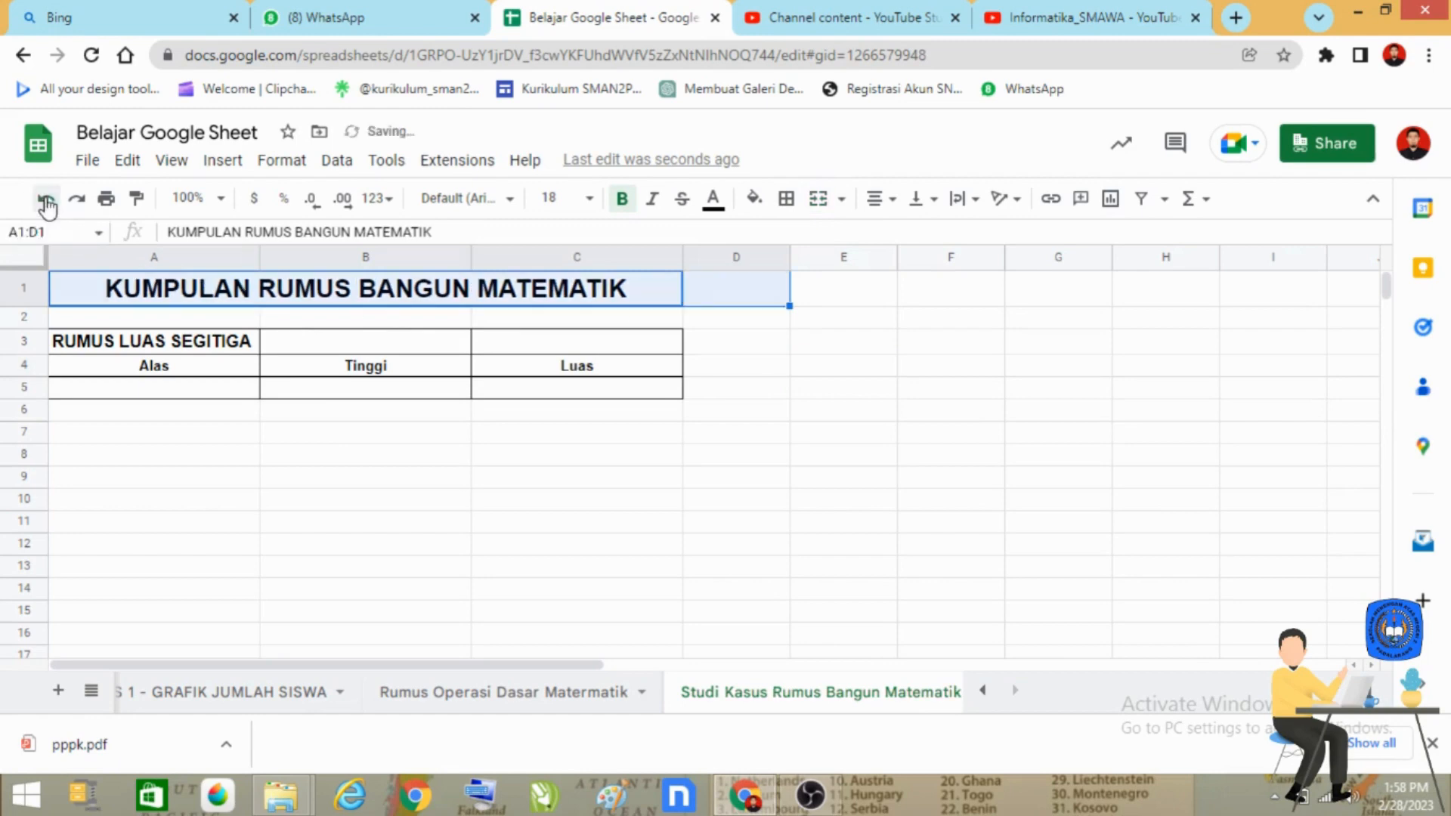
click(266, 437)
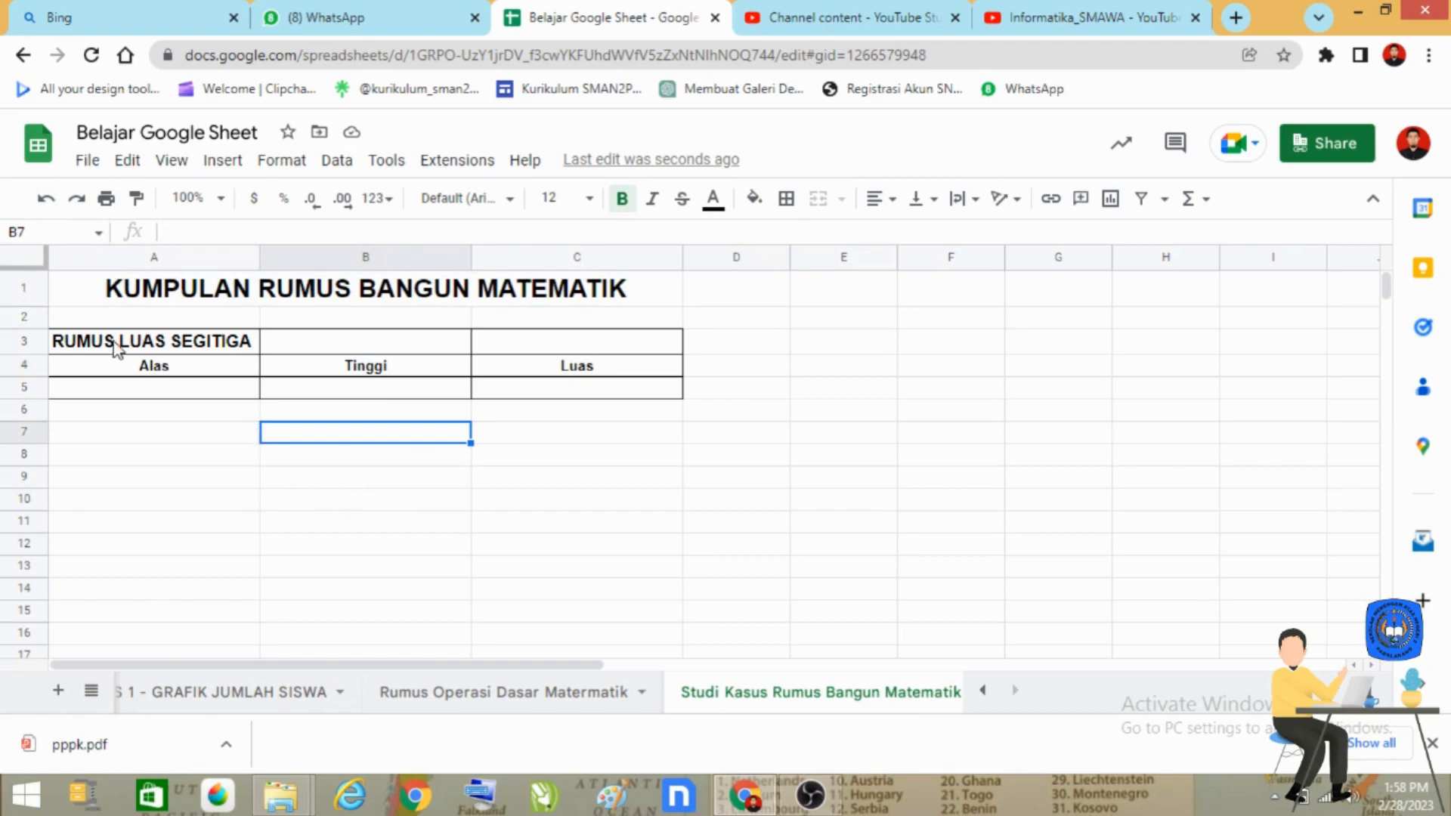
Step: Merge cells A3:C3 and center the heading "RUMUS LUAS SEGITIGA" horizontally
drag(121, 344, 604, 352)
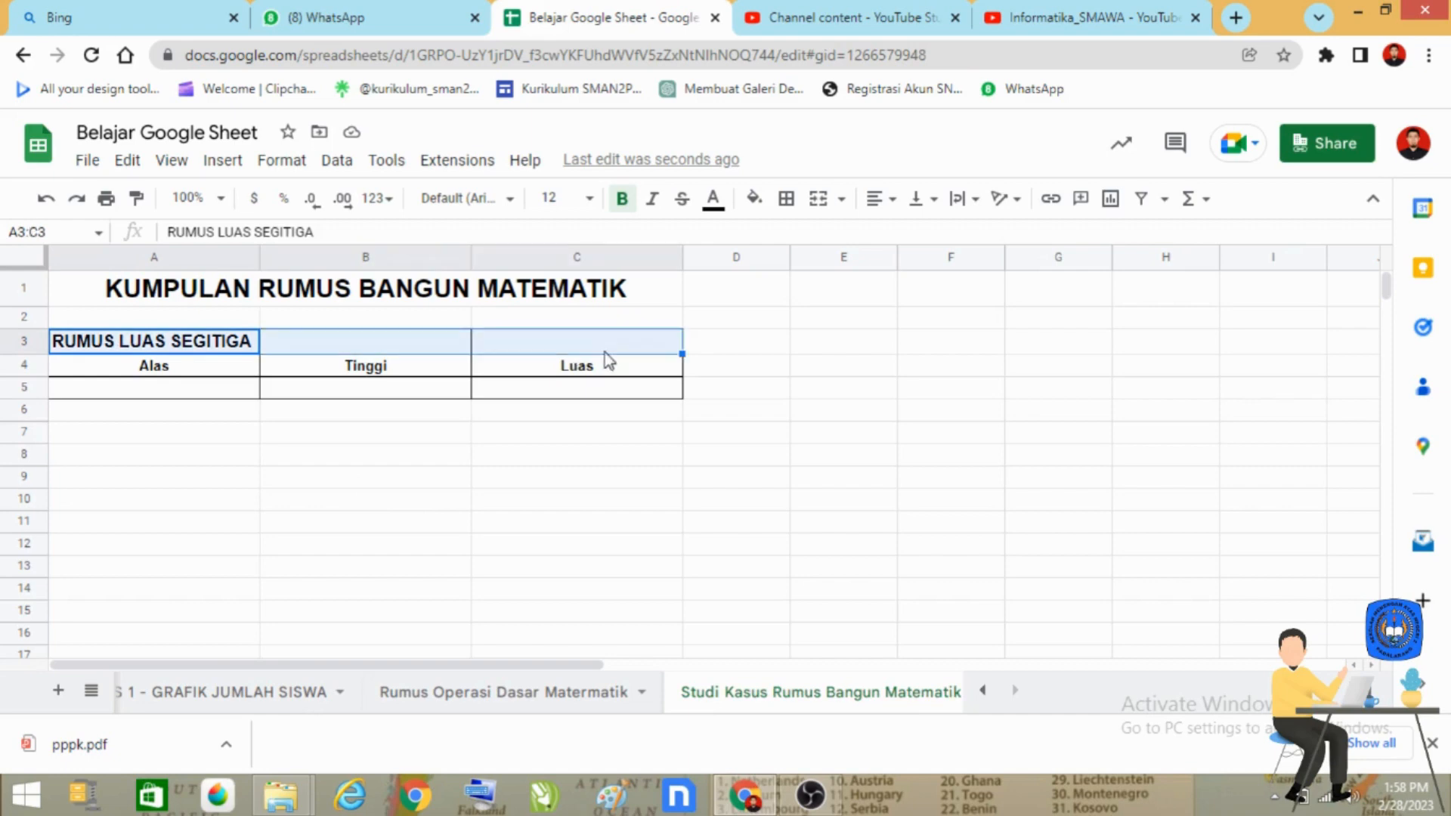
click(819, 201)
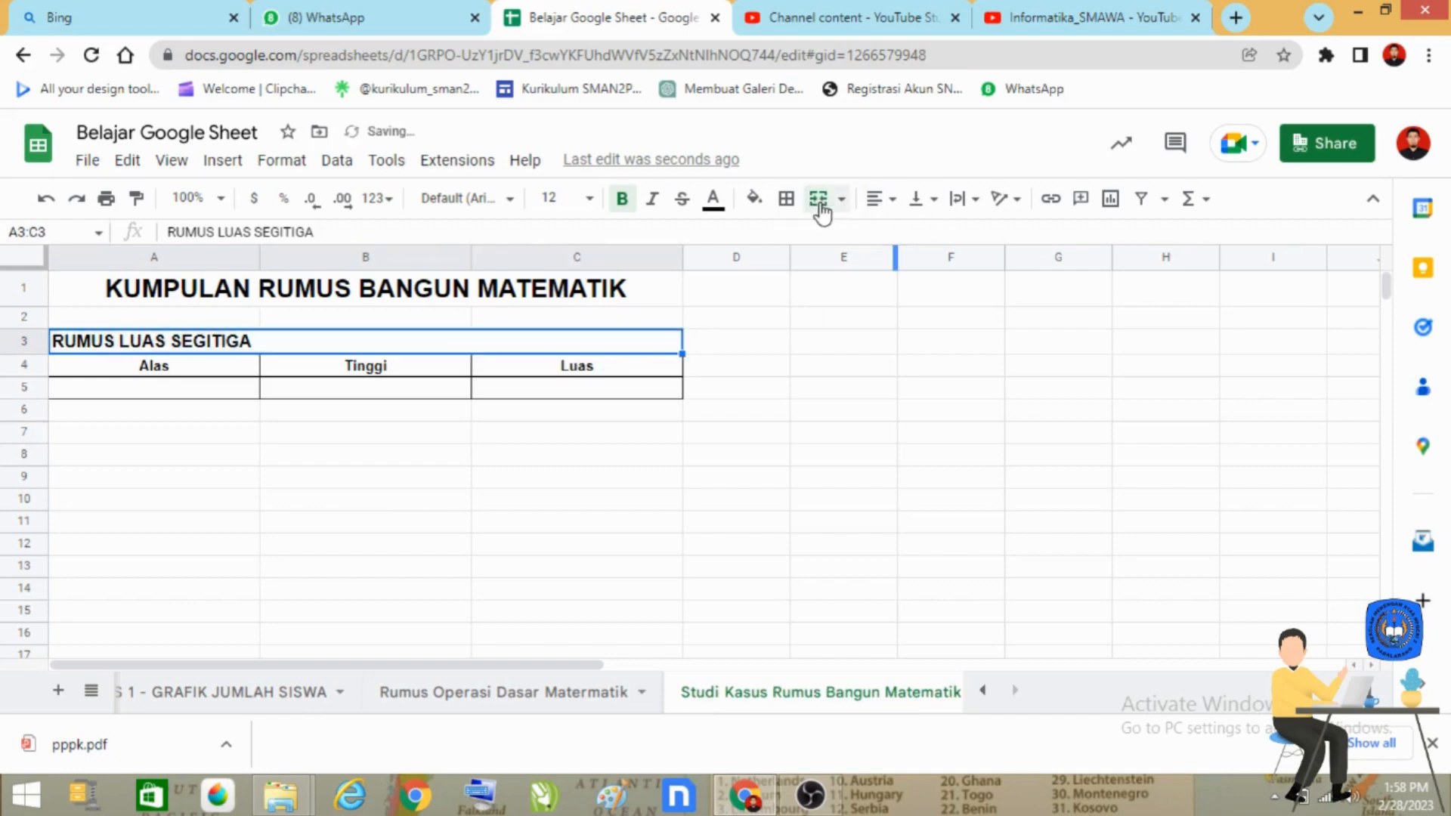
click(878, 200)
click(905, 235)
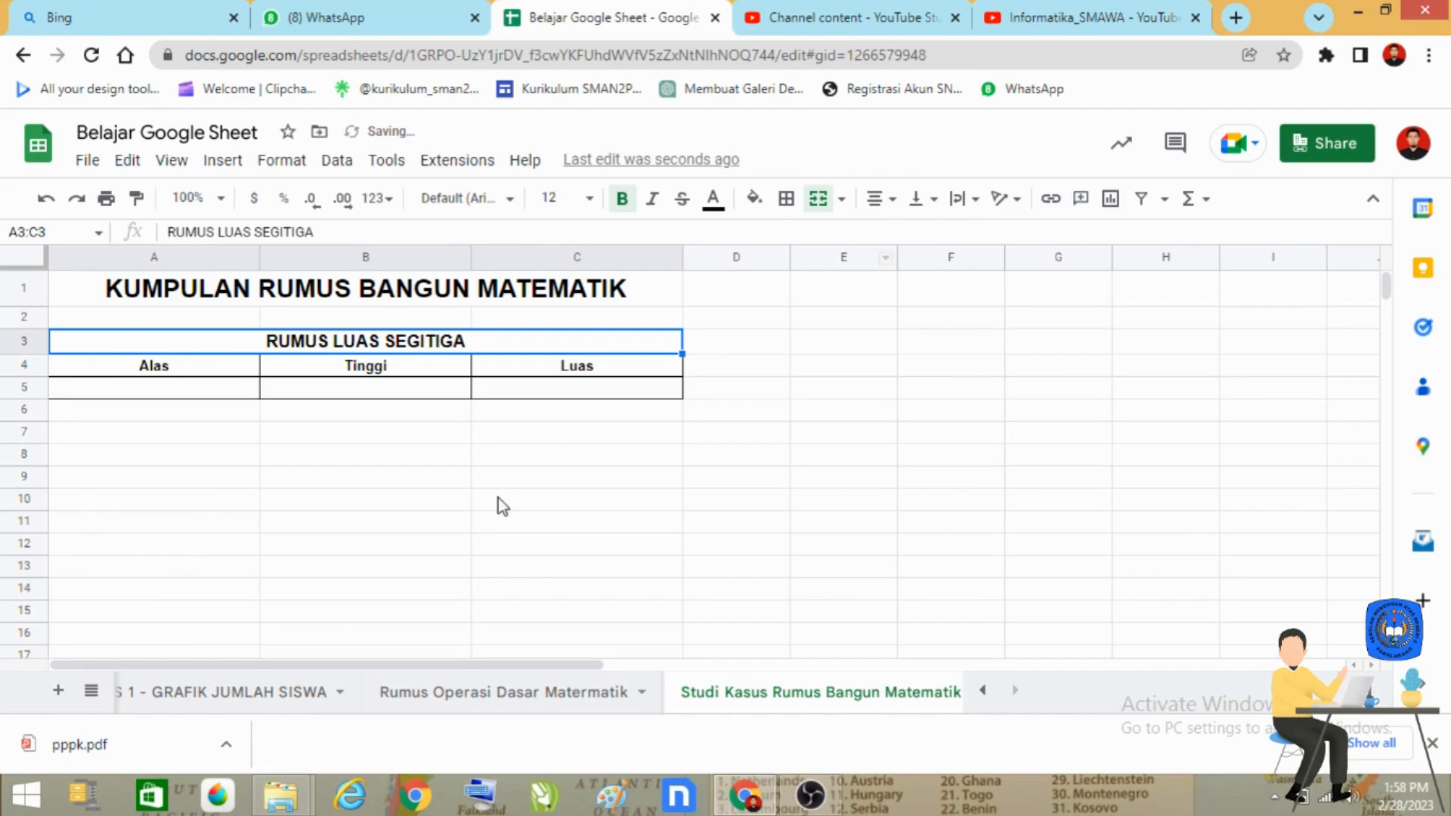
Step: Fill the merged heading cell A3:C3 with bright green
click(756, 199)
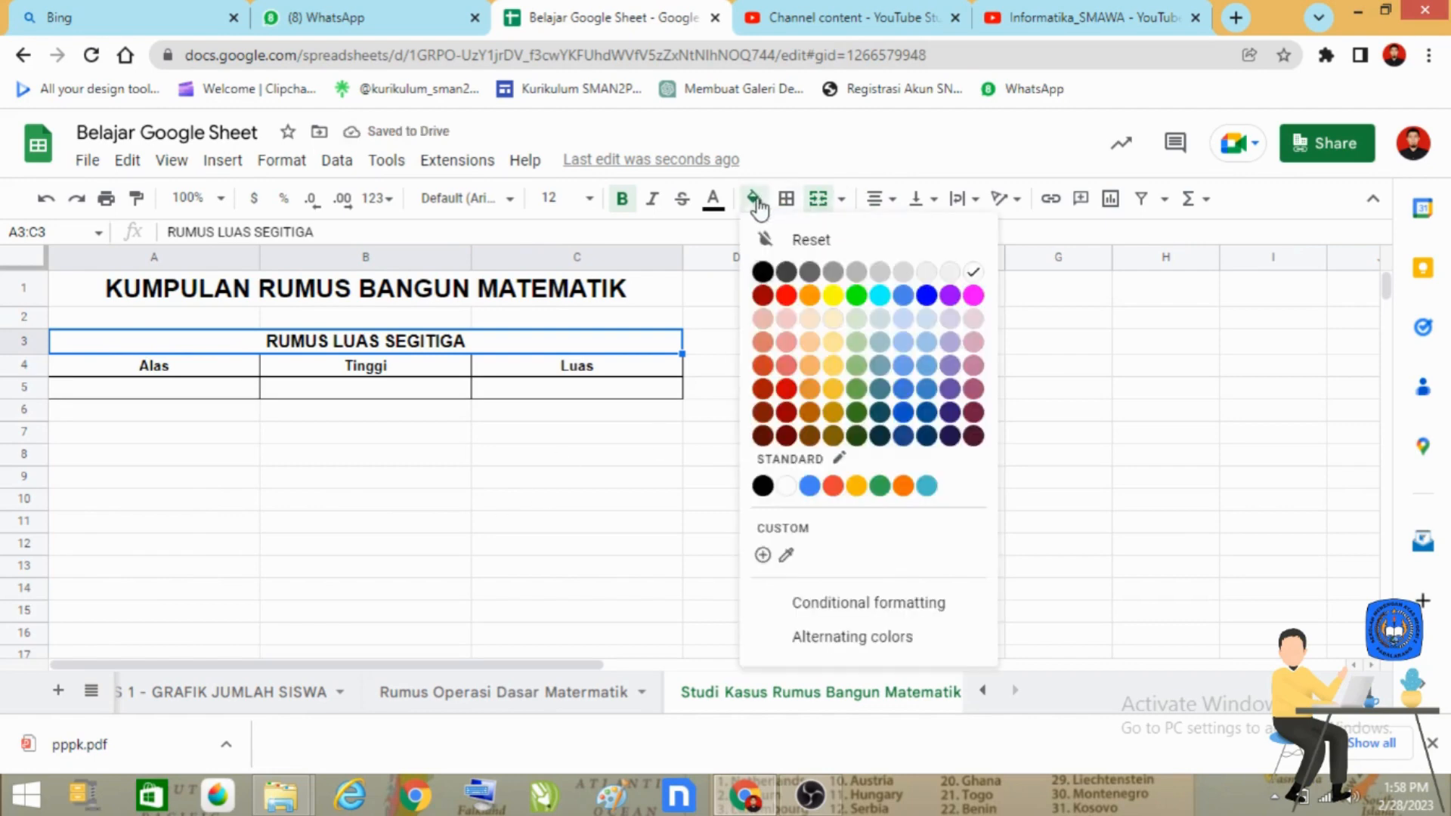
click(845, 296)
click(533, 464)
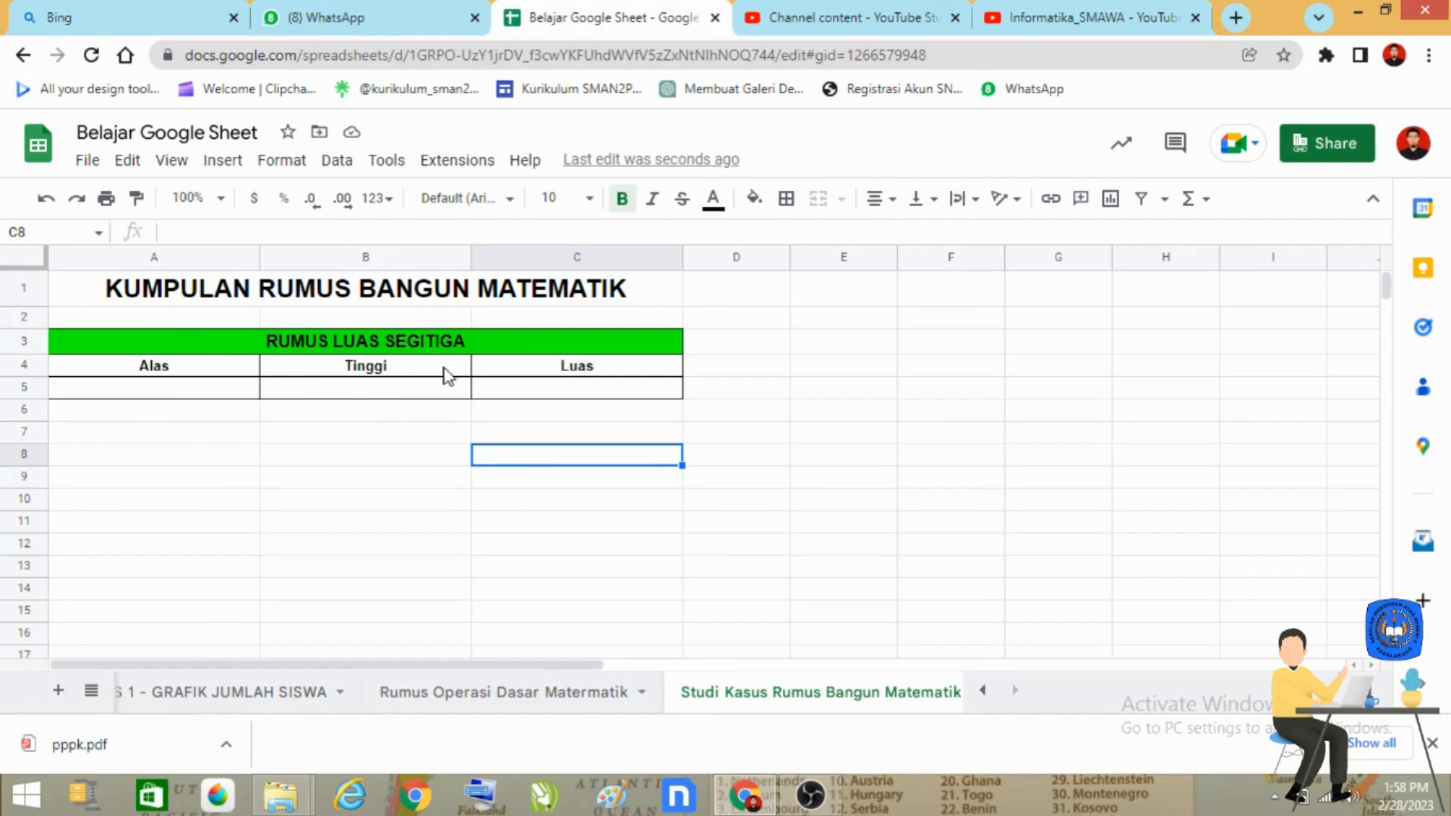
Step: Set the font size of the bold column headers in A4:C4 to 12
drag(189, 366, 593, 370)
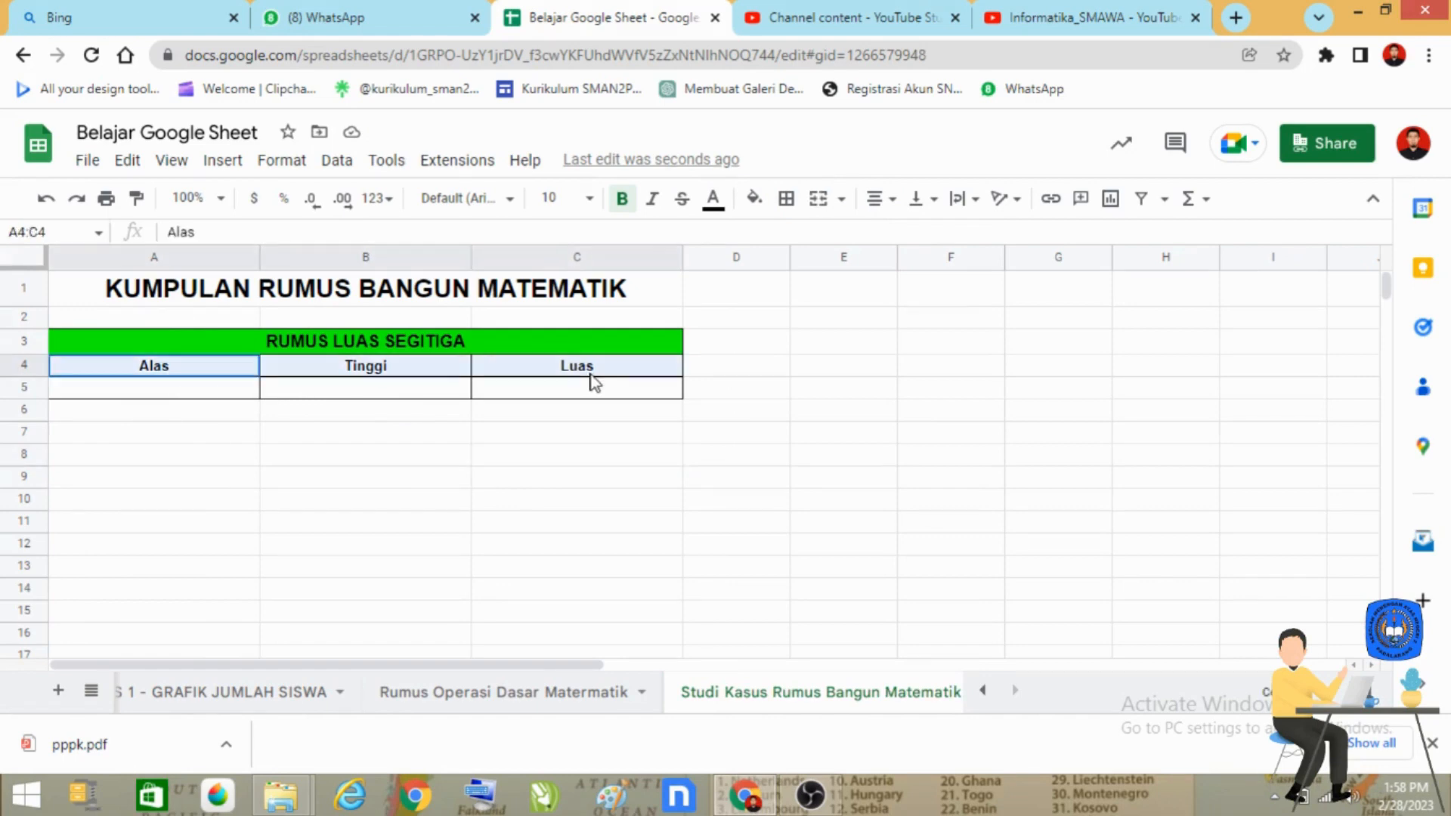
click(621, 200)
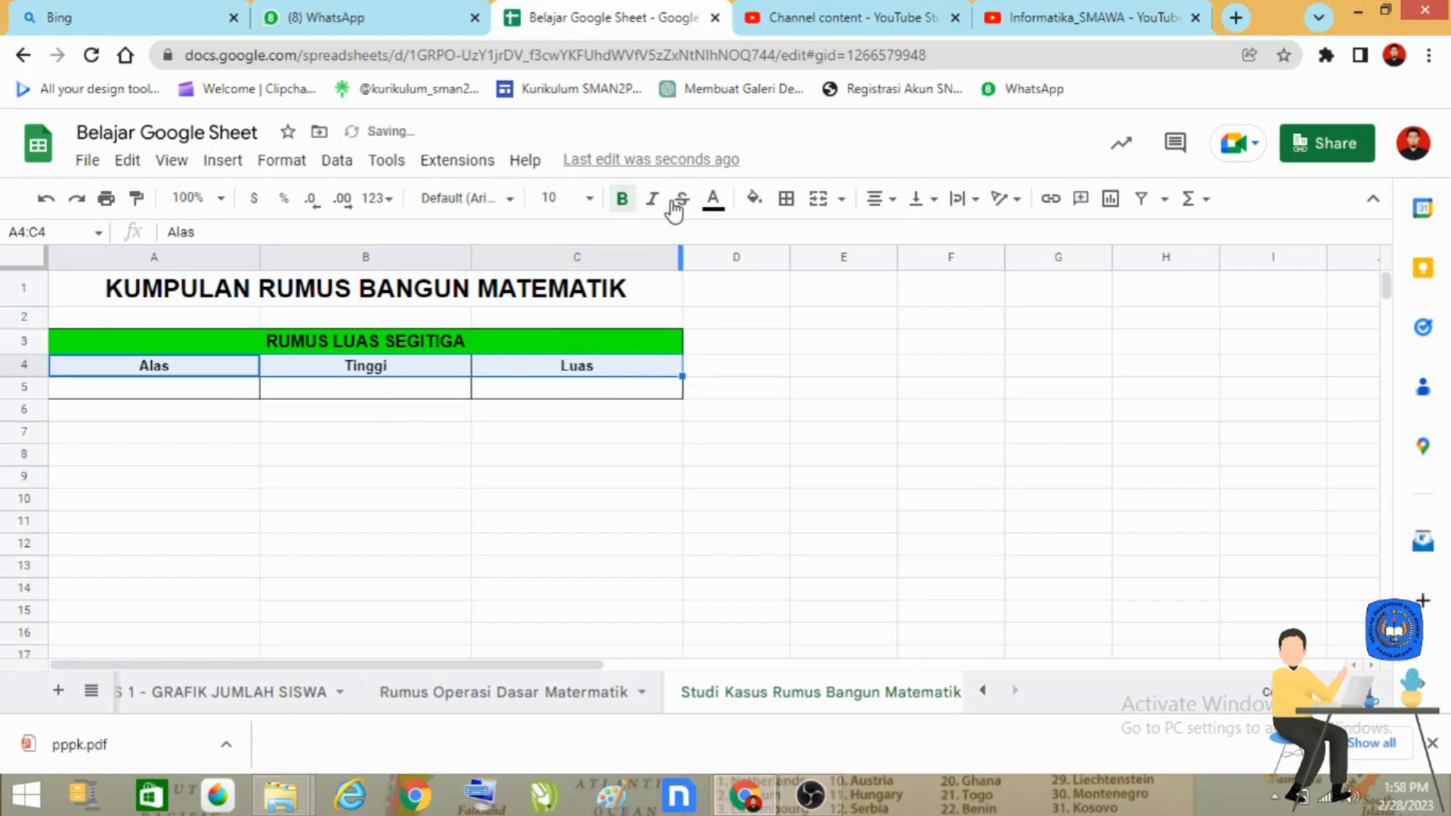
click(589, 199)
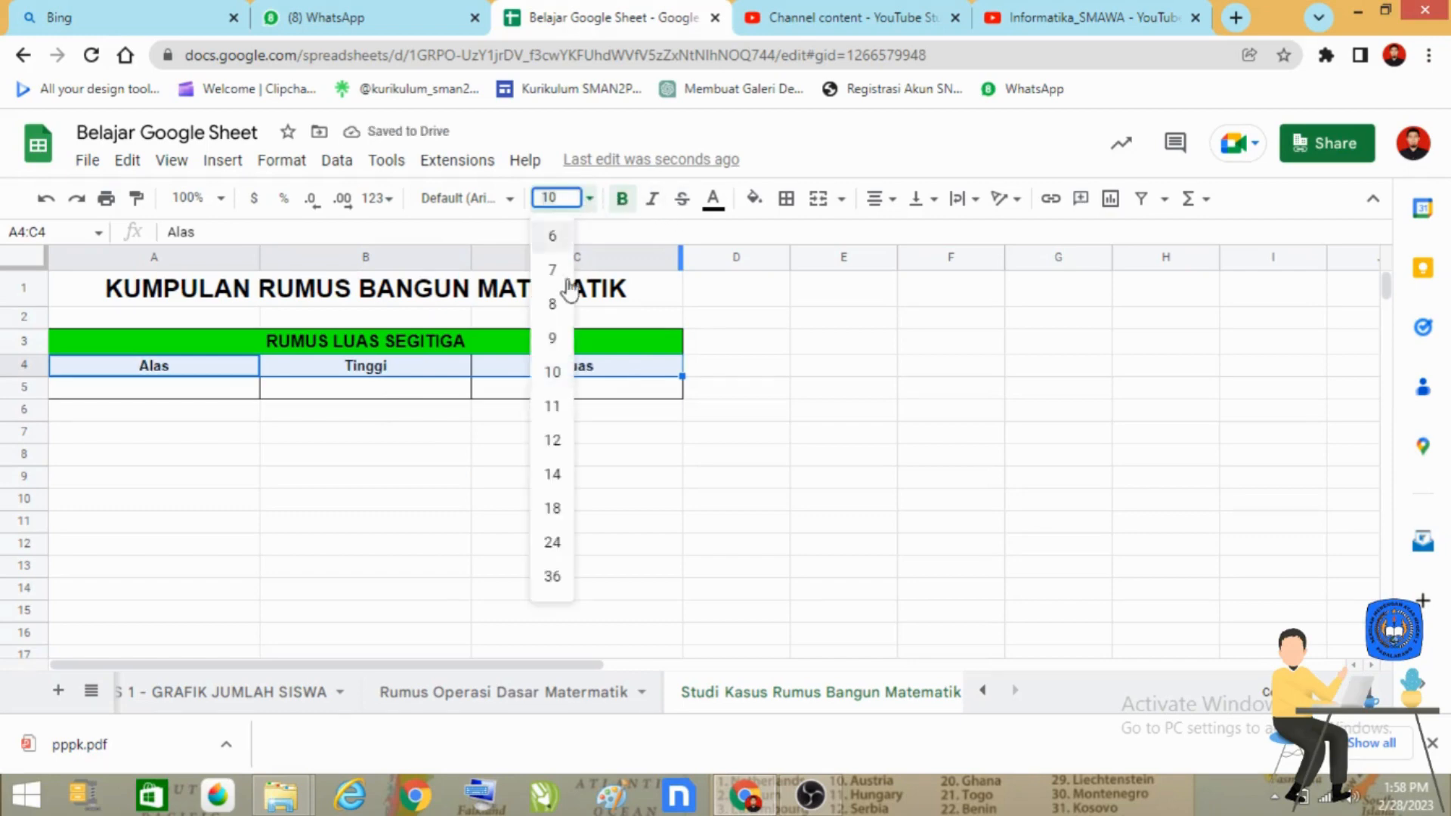
click(551, 440)
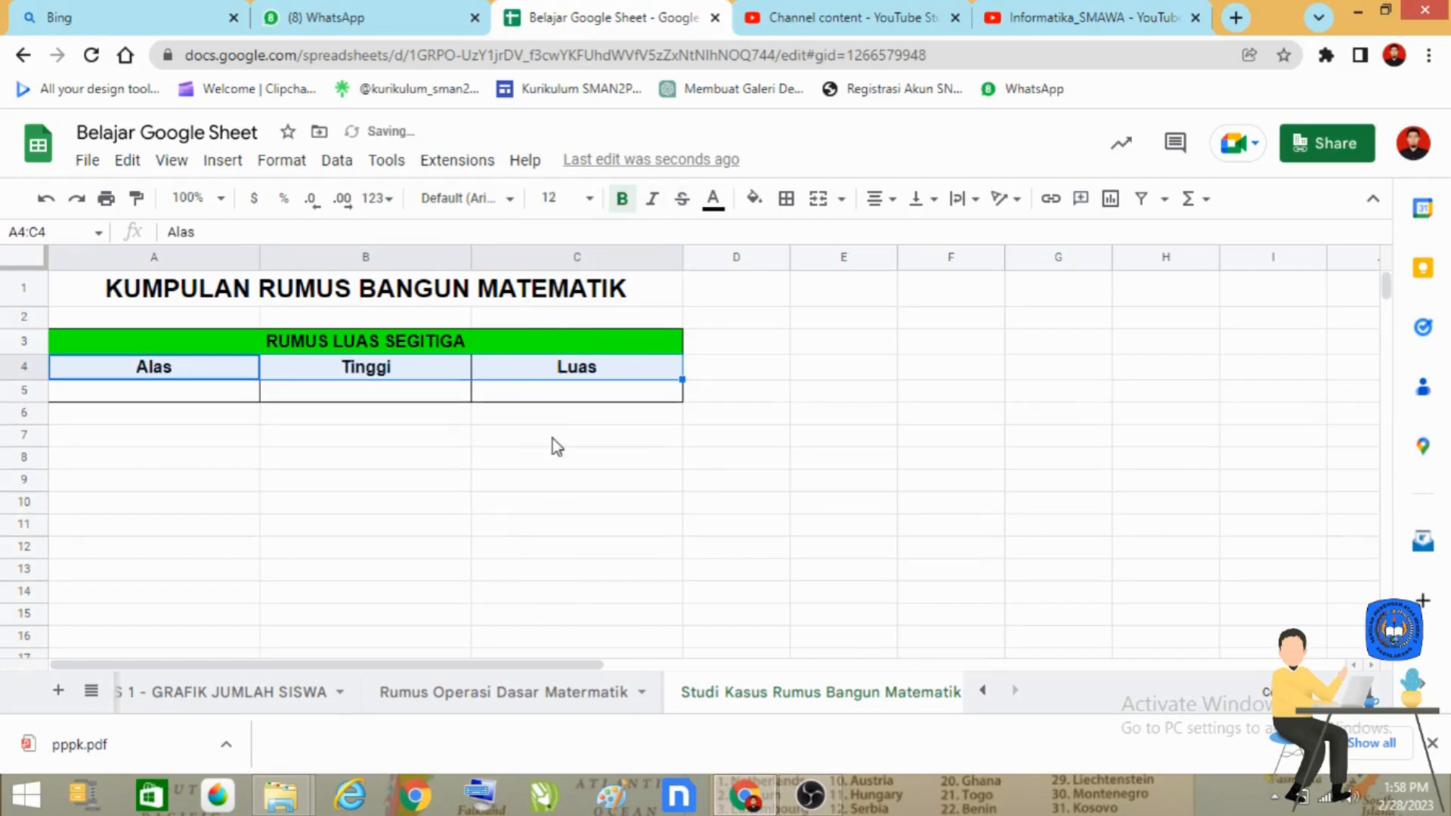
click(737, 463)
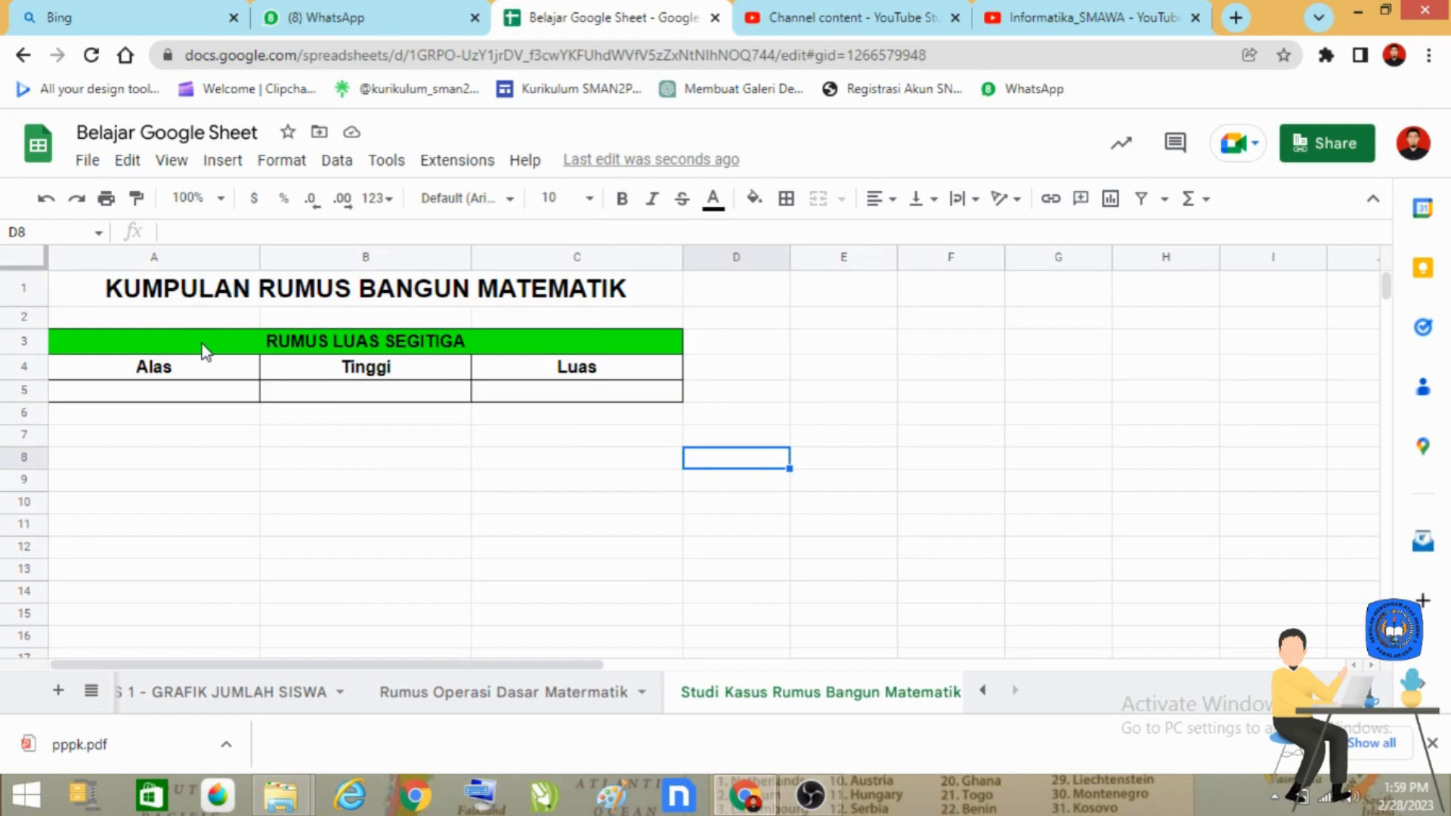
Step: Copy the triangle area table A3:C5 and paste the copy starting at cell A7
click(221, 349)
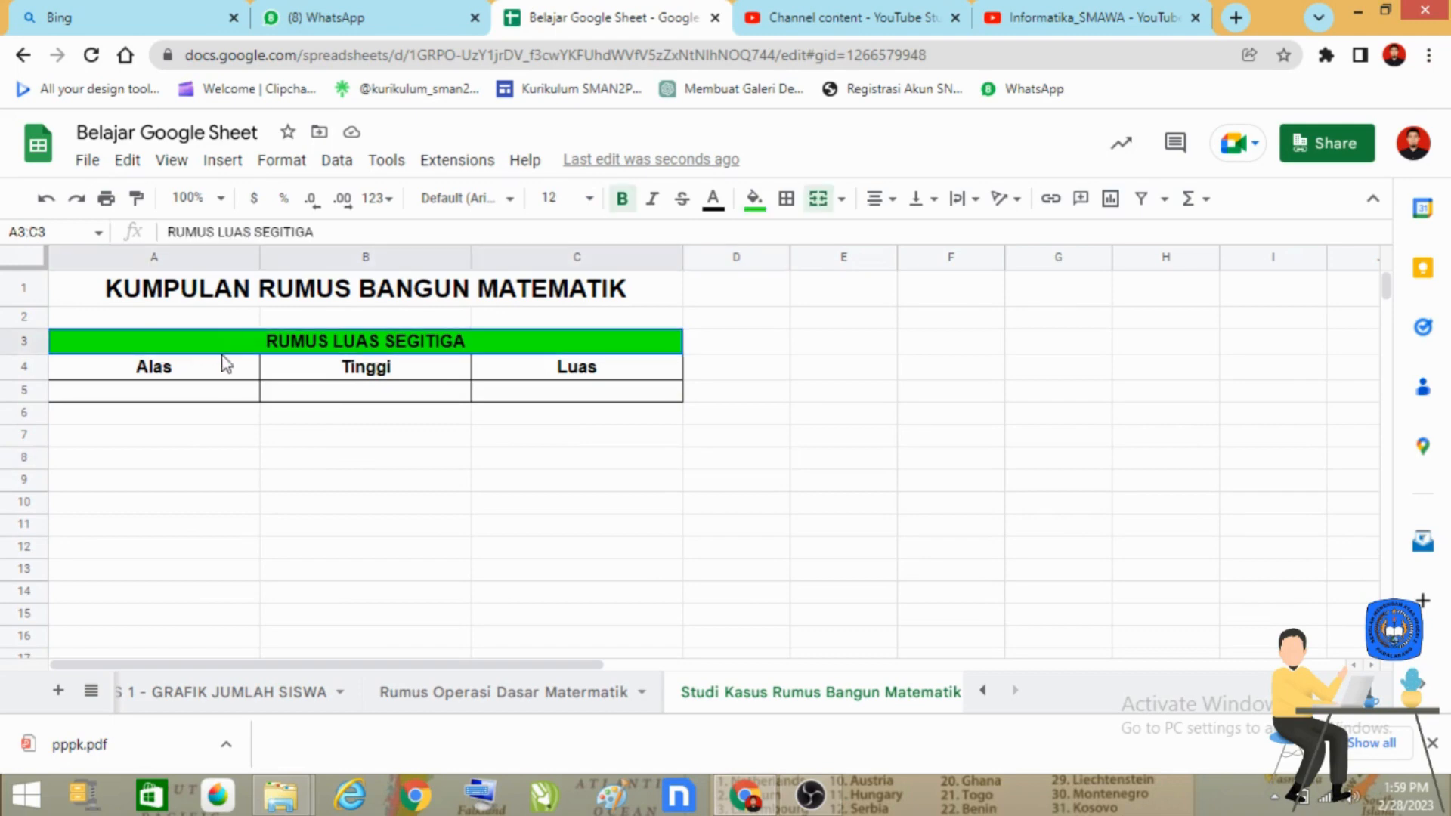
drag(222, 355, 222, 395)
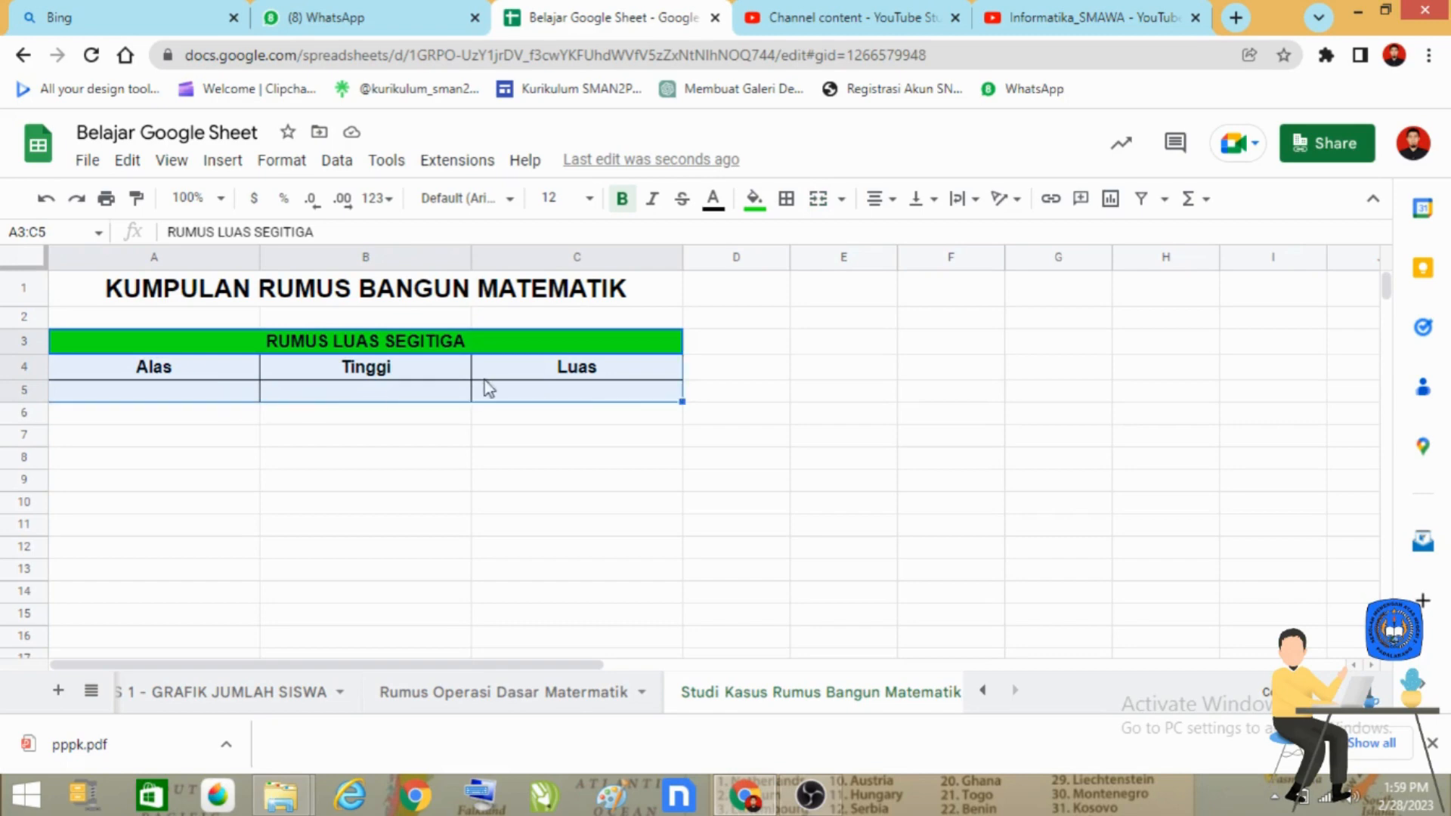
right_click(487, 345)
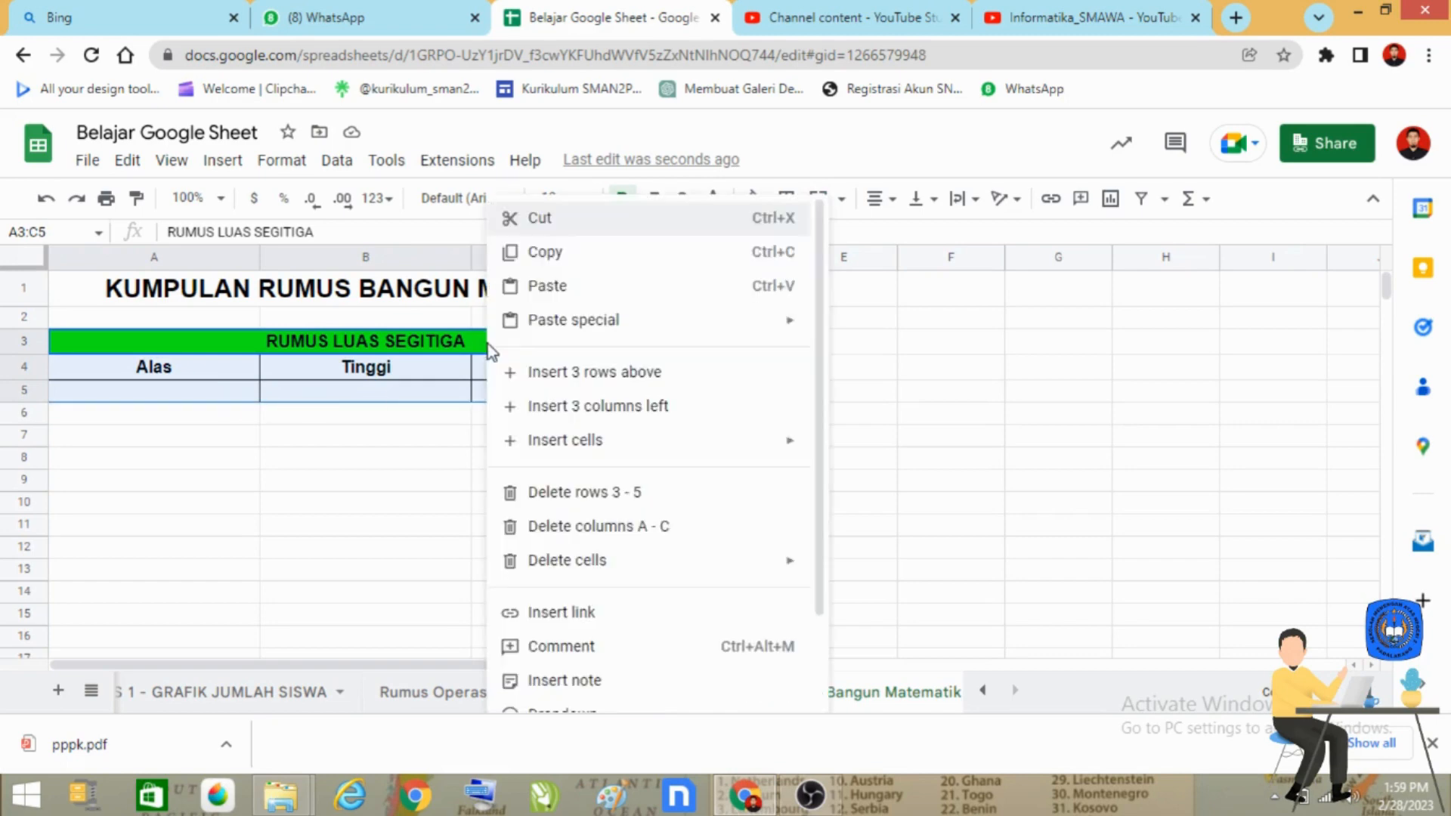
click(623, 265)
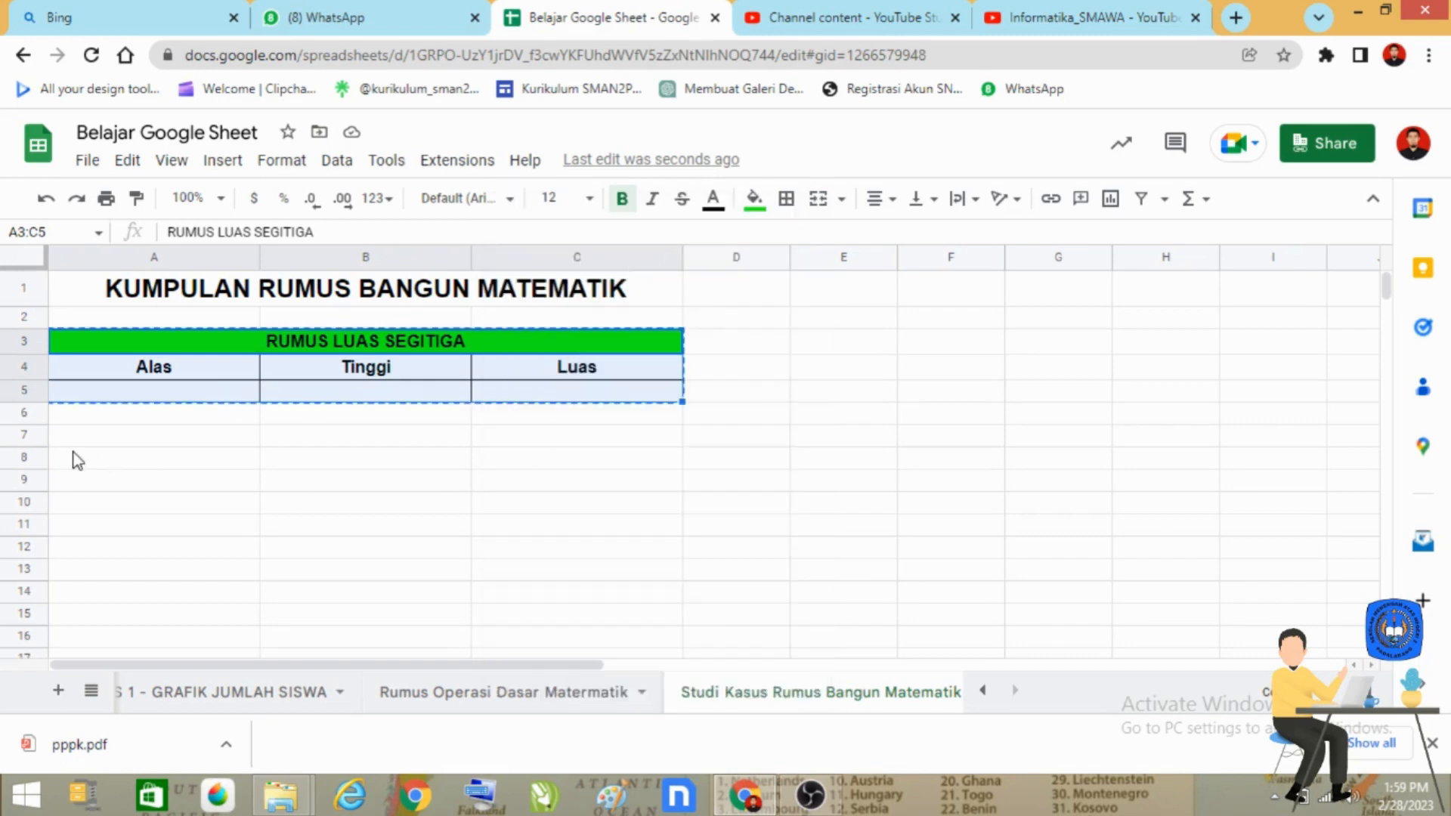
click(103, 441)
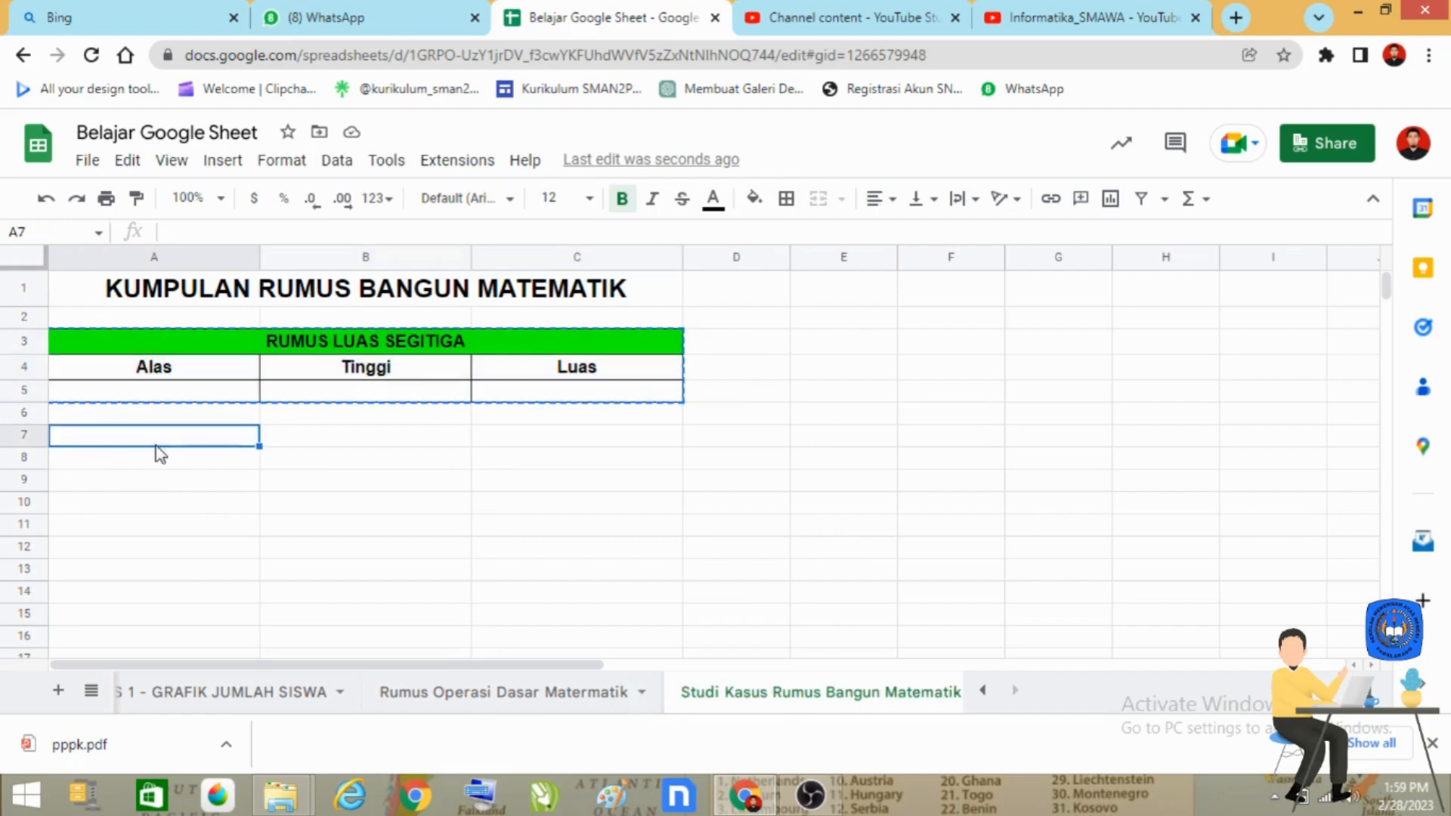
right_click(133, 450)
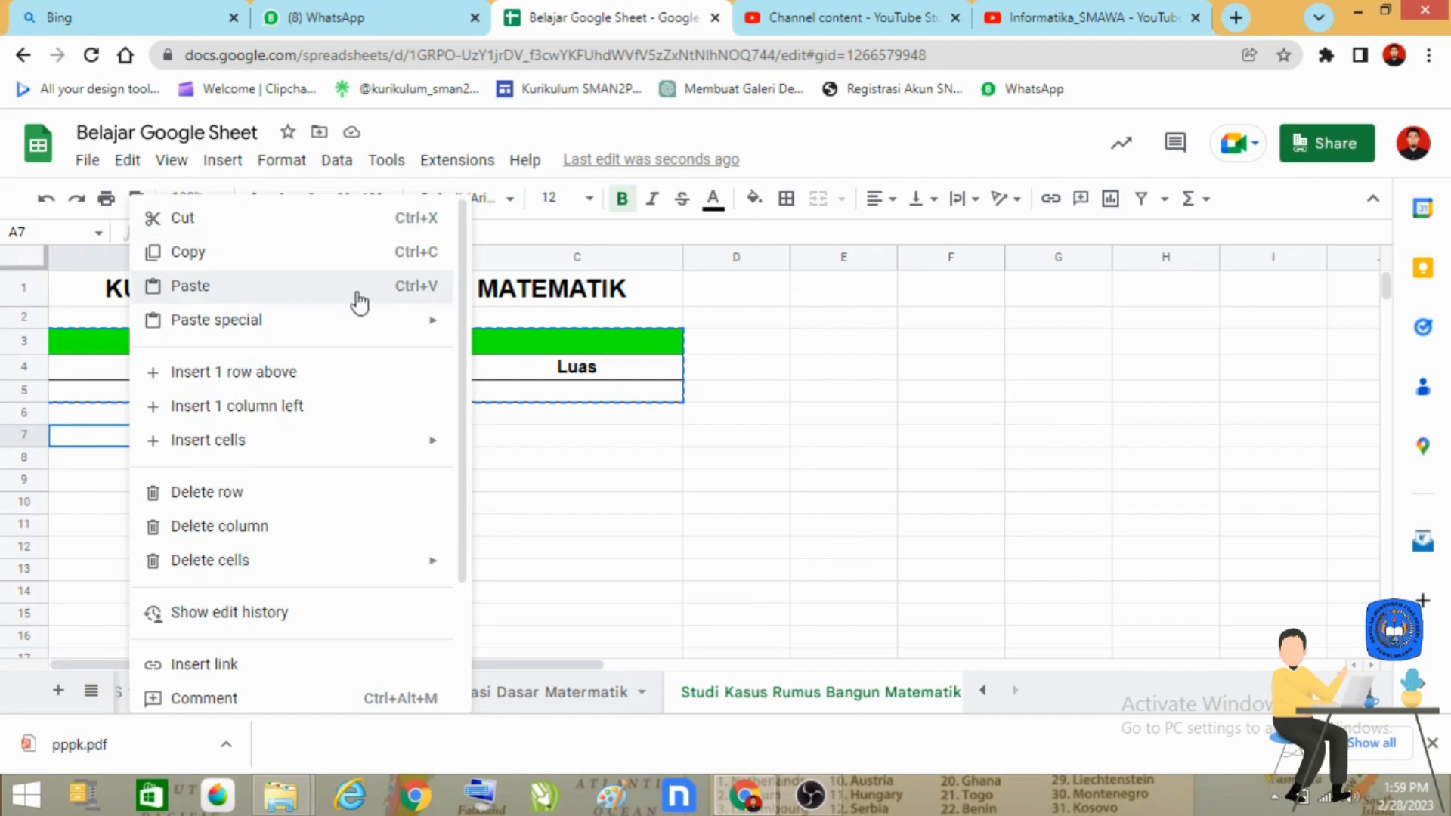
click(216, 290)
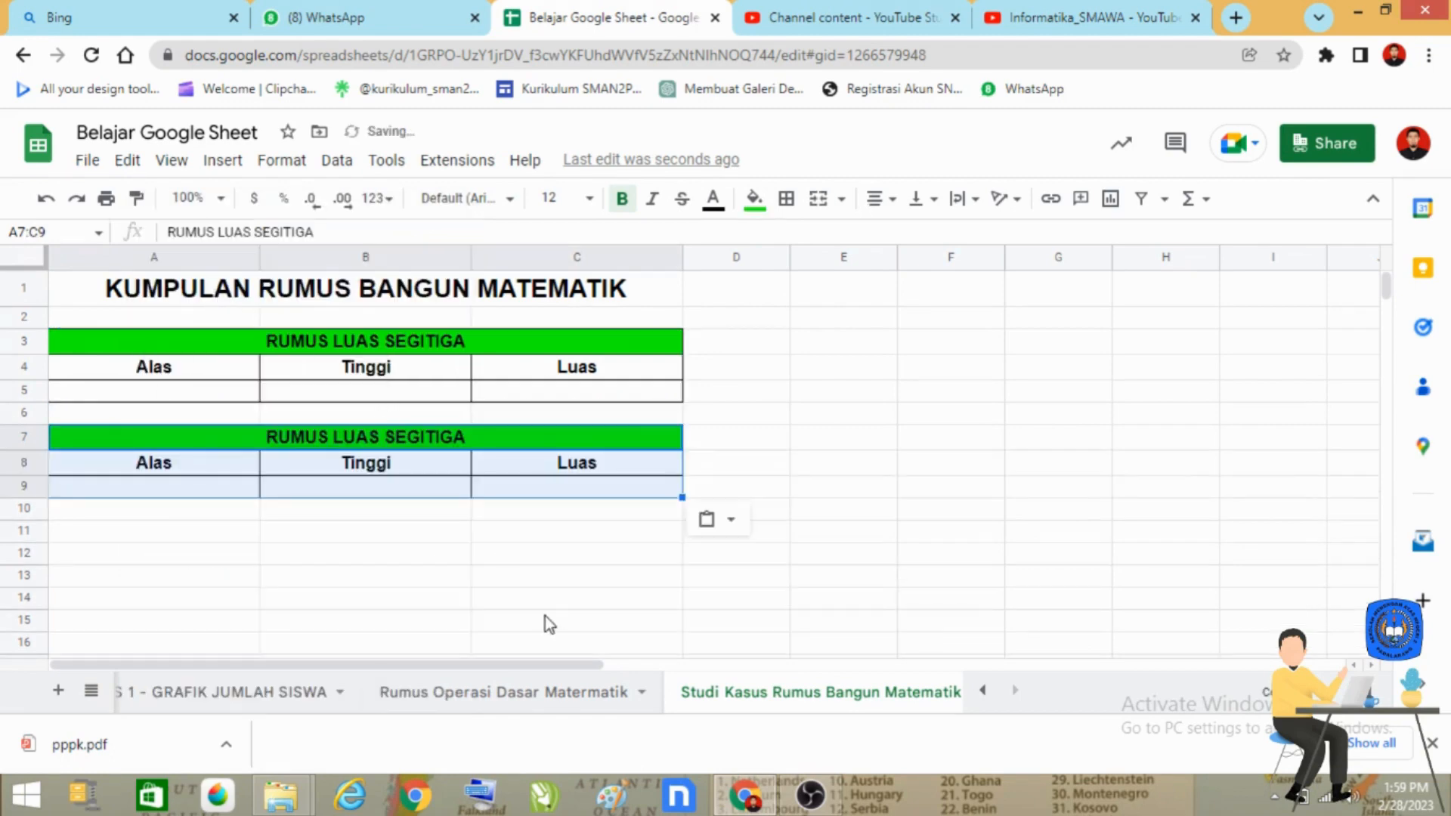
Step: Paste another copy of the triangle area table starting at cell A11
click(95, 541)
right_click(99, 544)
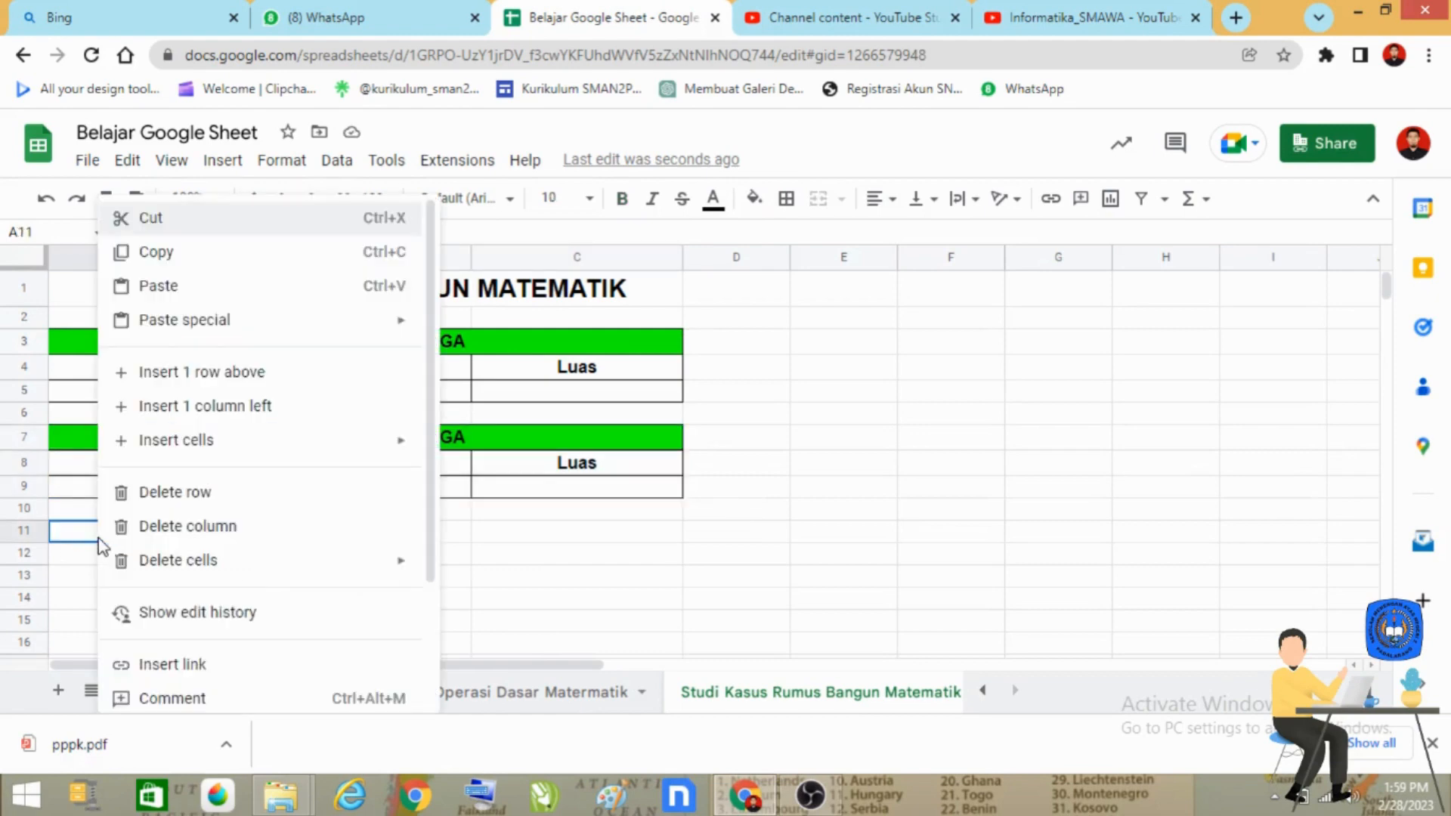
click(233, 286)
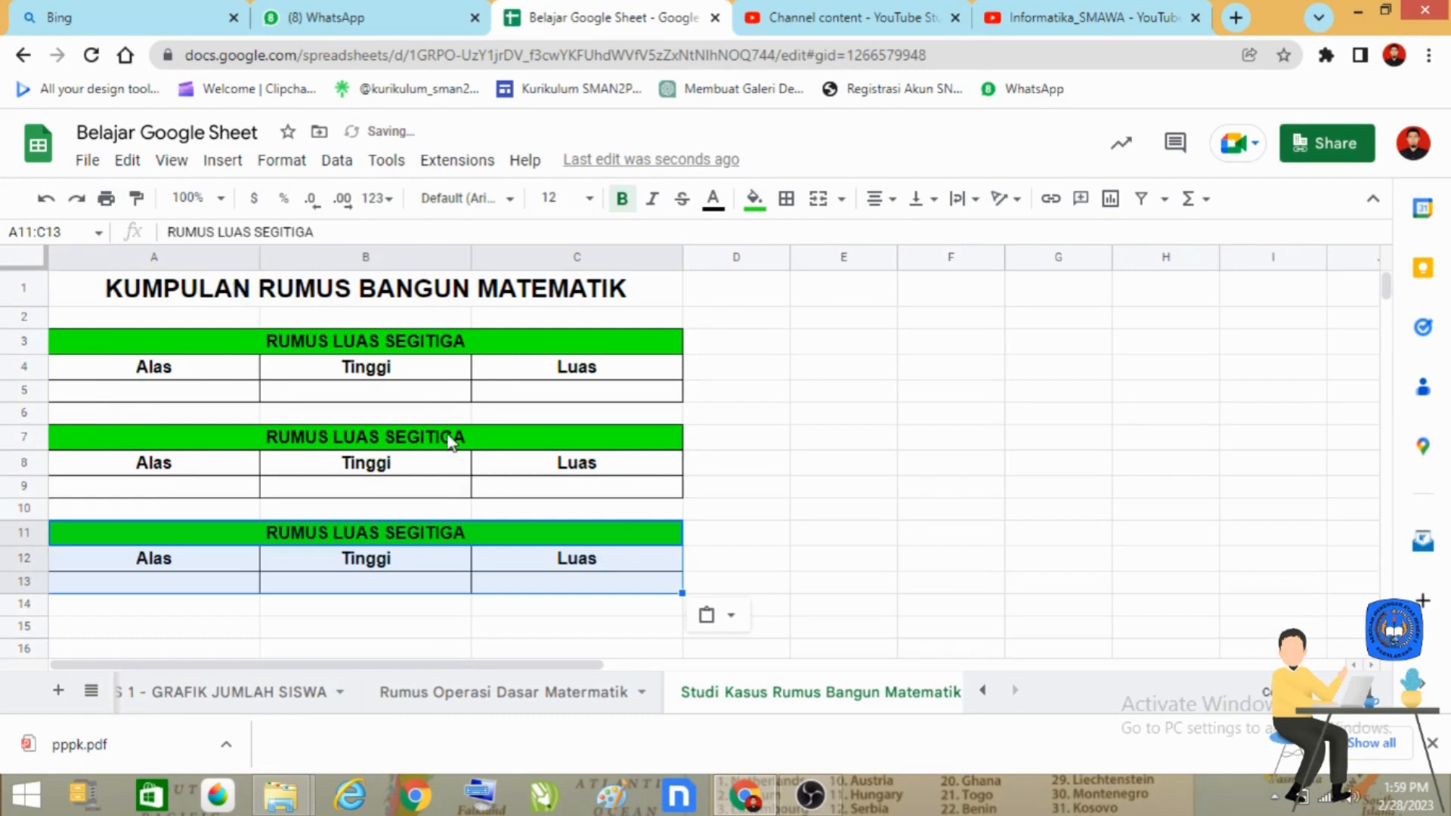
Step: Change the second table's heading in A7:C7 to "RUMUS LUAS PERSEGI PANJANG"
double_click(474, 438)
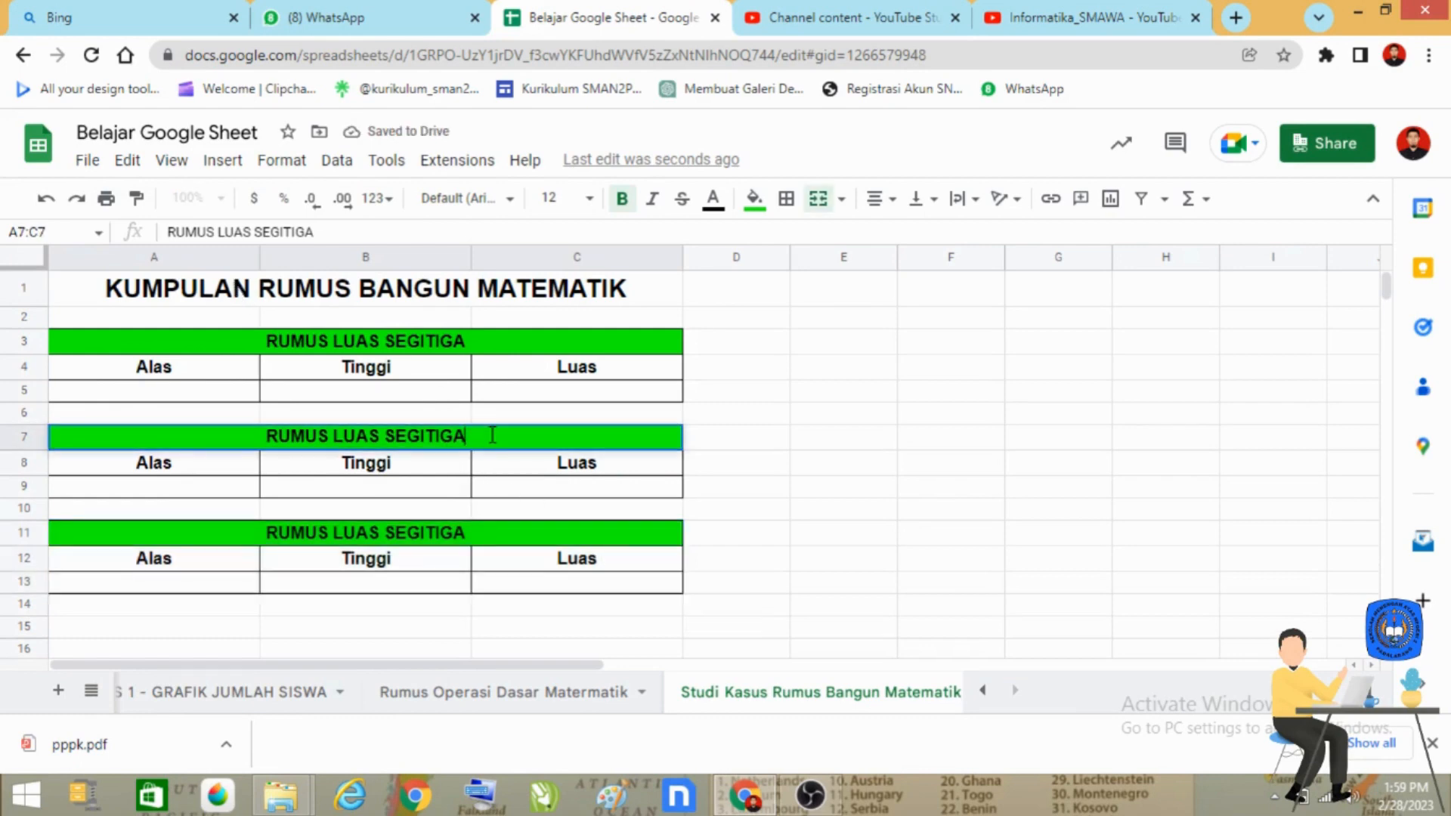
key(BackSpace)
key(BackSpace)
key(BackSpace)
key(BackSpace)
key(BackSpace)
key(BackSpace)
key(BackSpace)
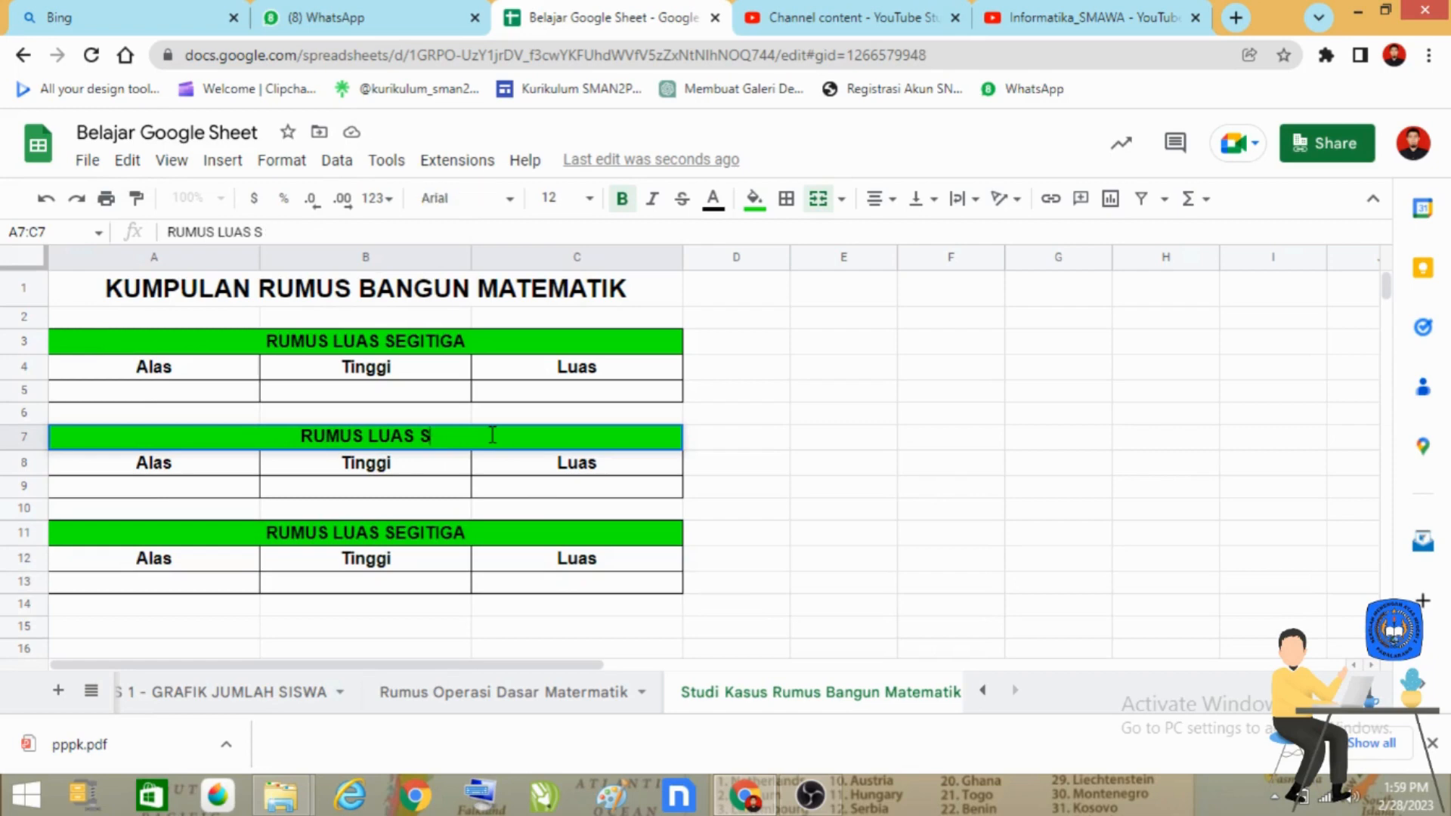
key(BackSpace)
text(per)
key(BackSpace)
key(BackSpace)
key(BackSpace)
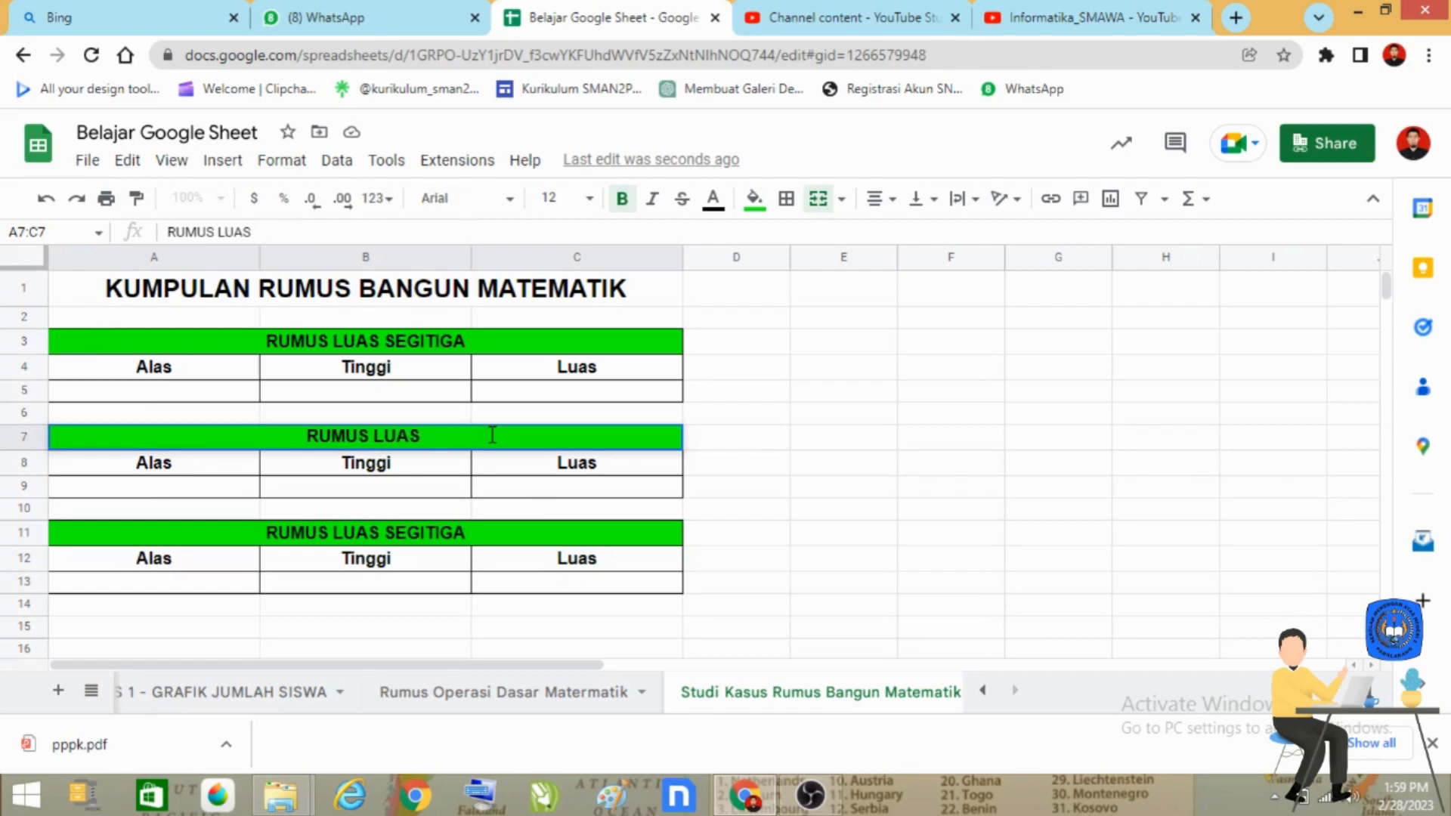
text(PERSS)
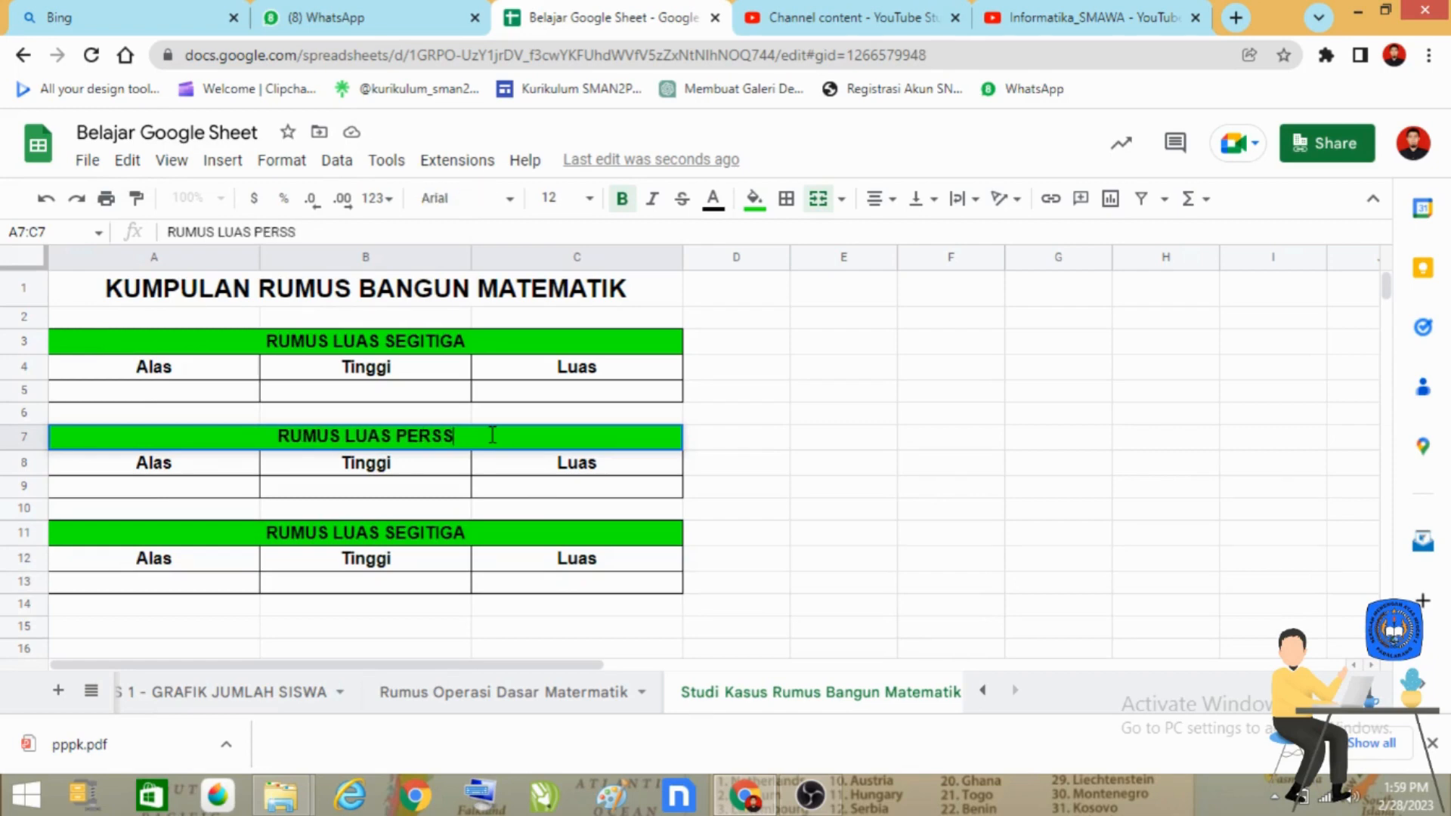
key(BackSpace)
text(EGI PAN)
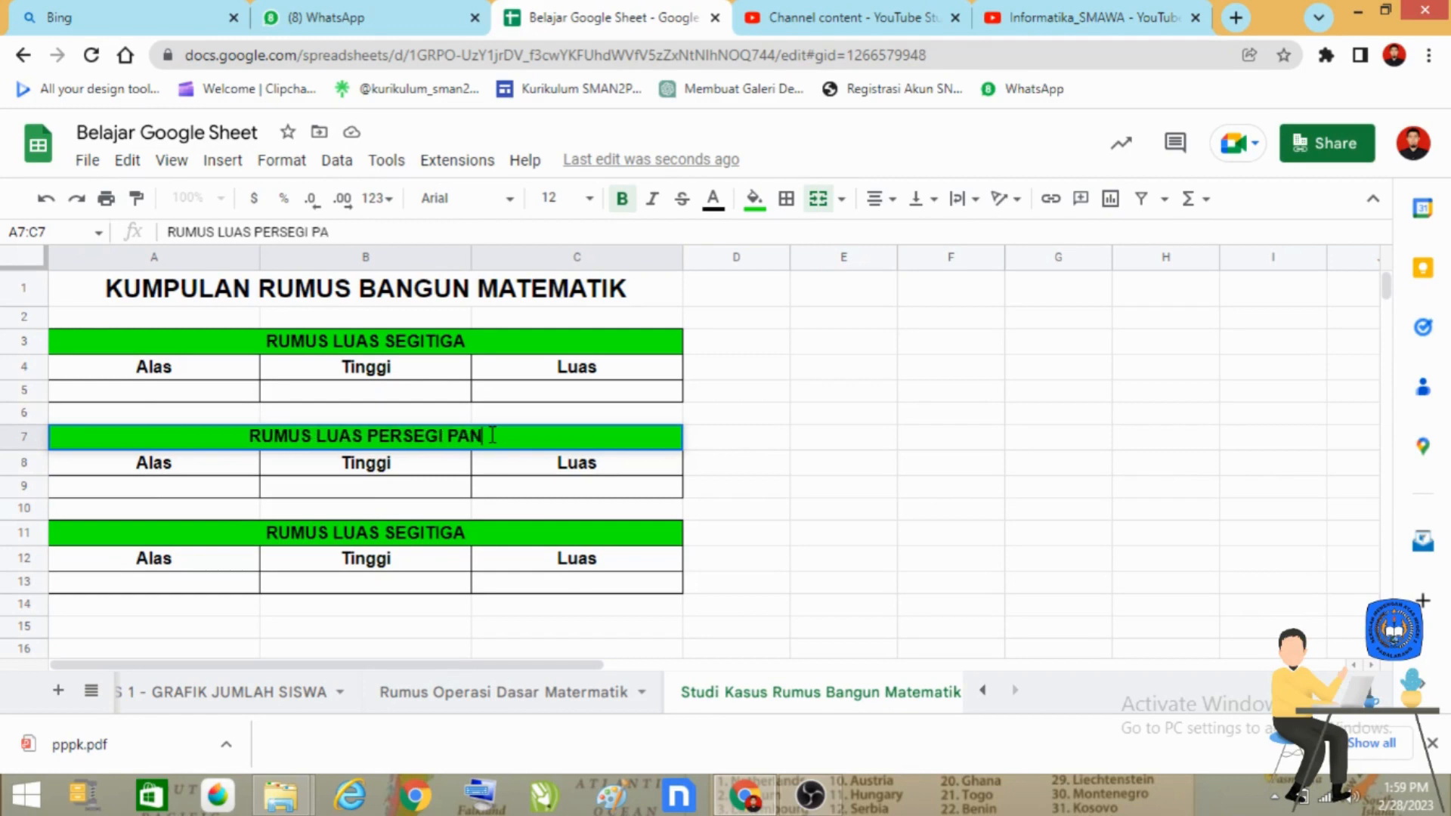
text(JANG)
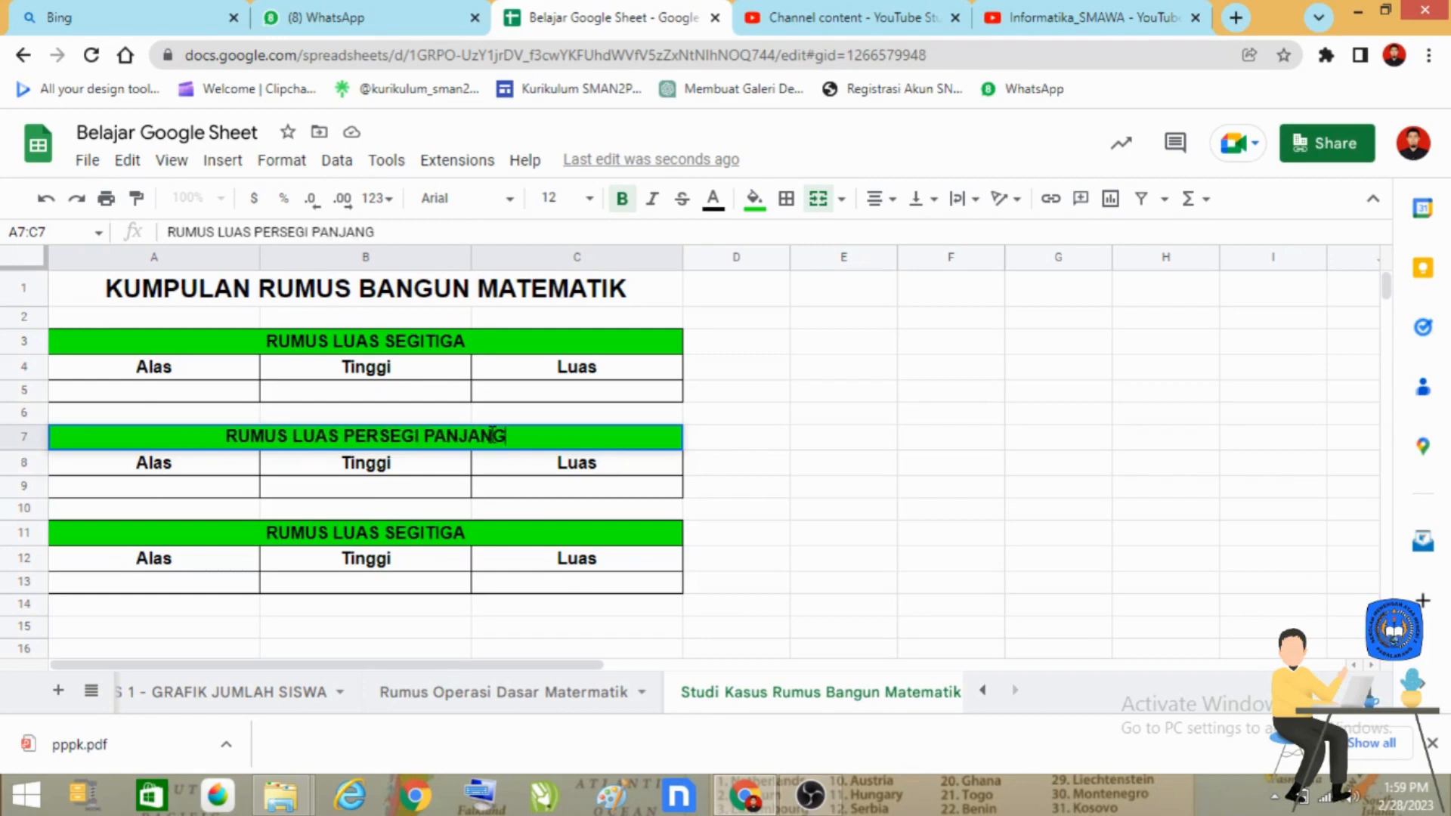
Step: Replace the second table's column headers in A8 and B8 with "Panjang" and "Lebar"
click(195, 466)
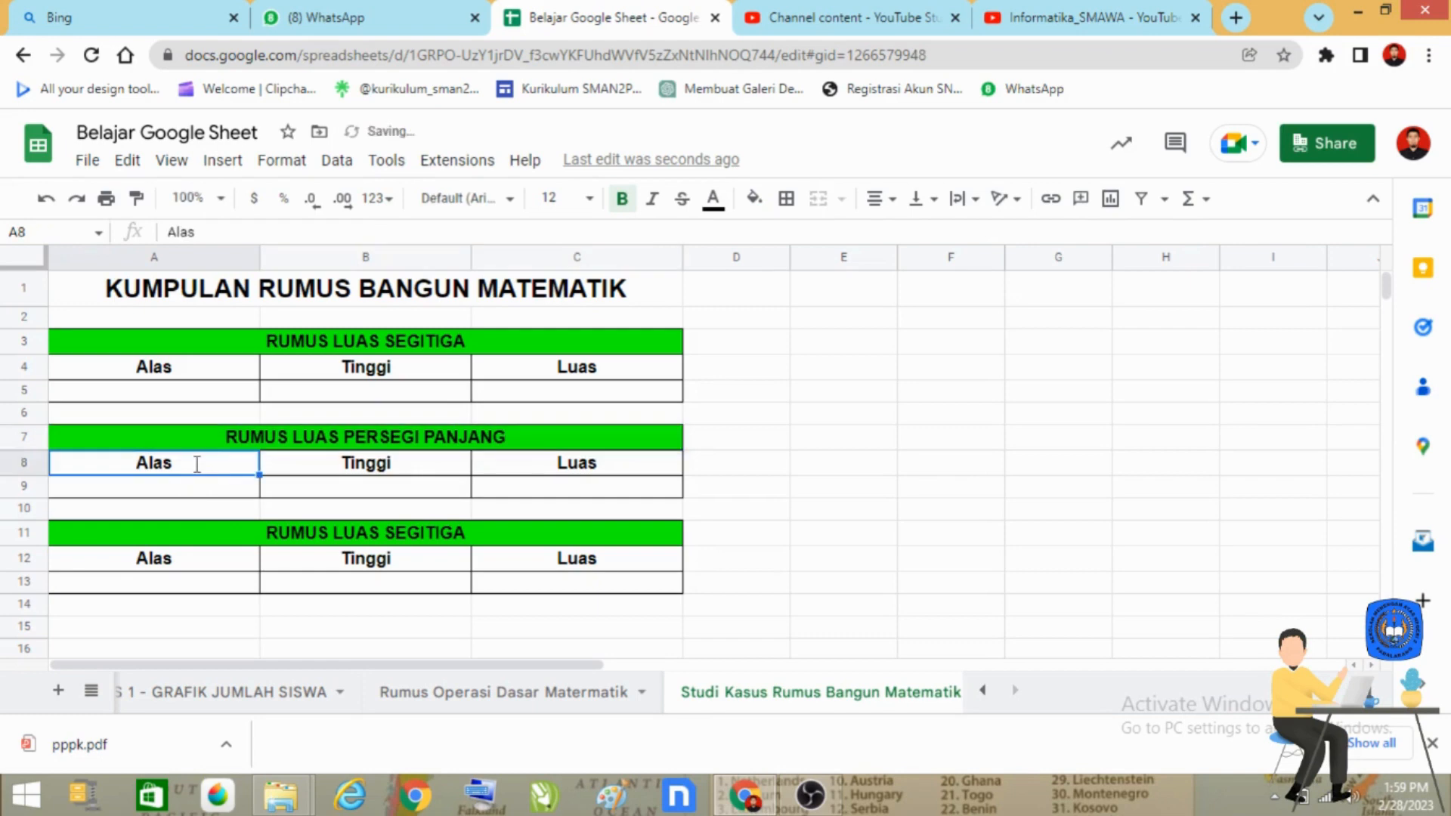
double_click(195, 464)
key(BackSpace)
key(BackSpace)
key(BackSpace)
key(BackSpace)
text(Panjang)
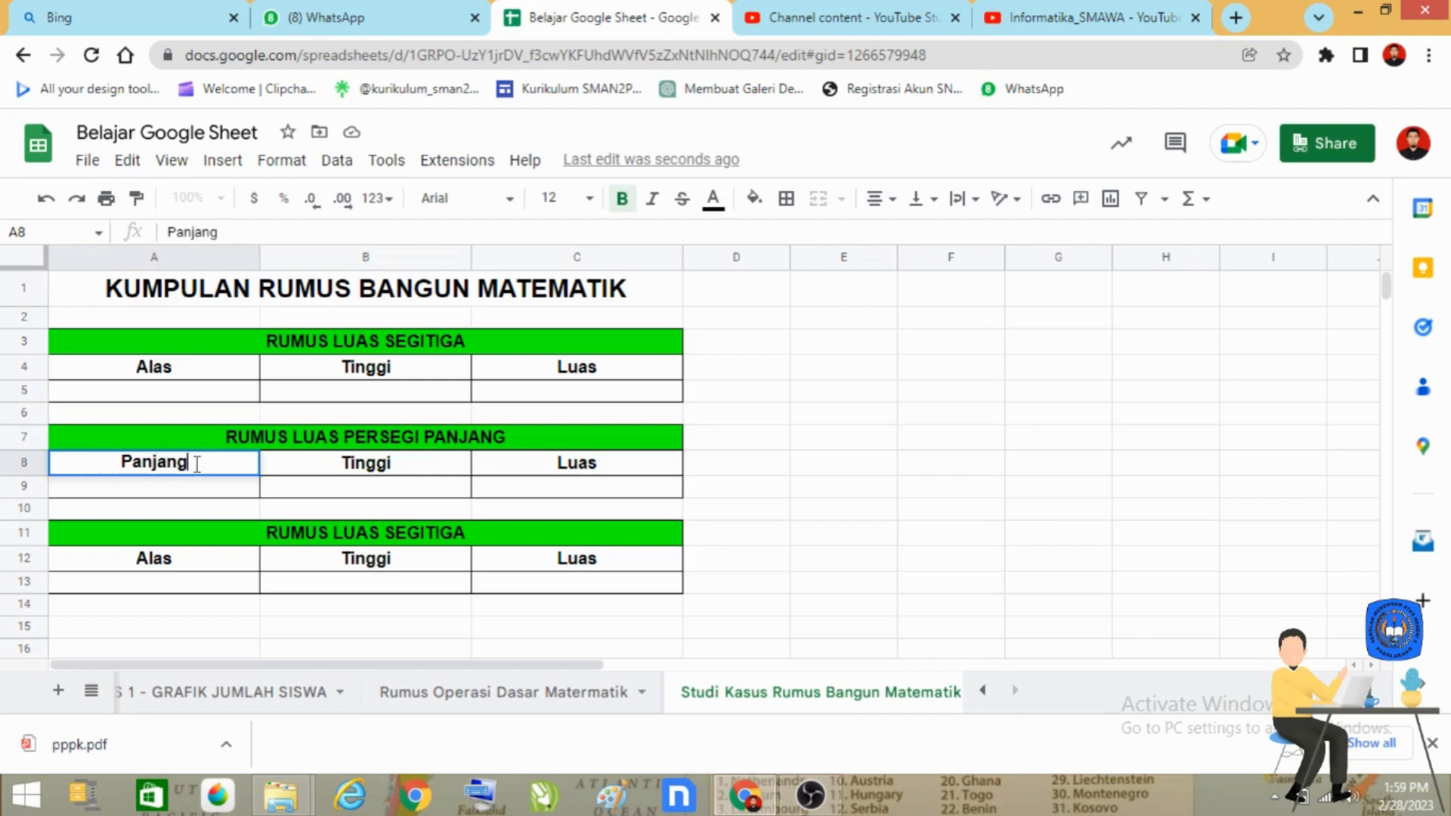
key(Tab)
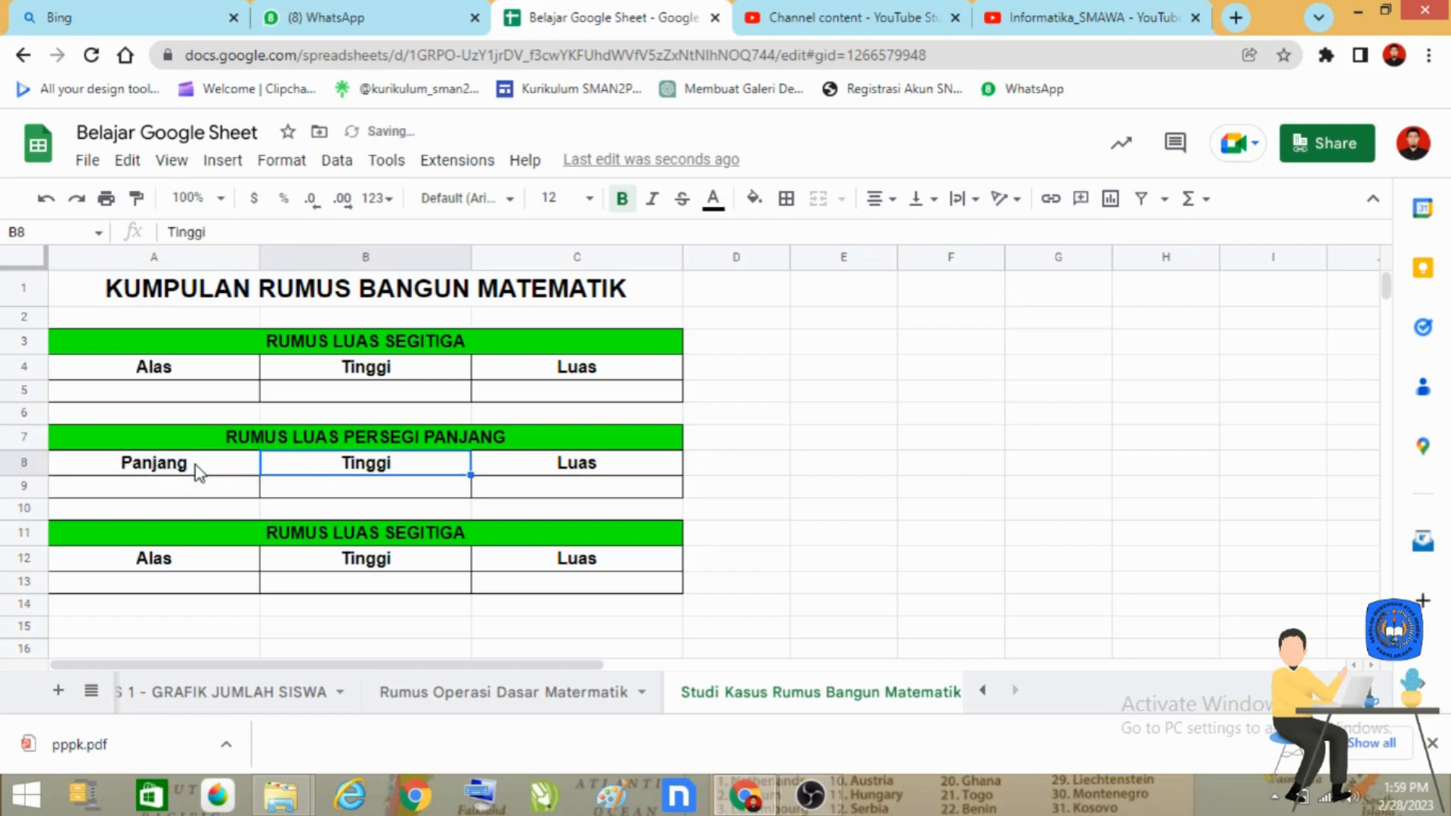
text(Lebar)
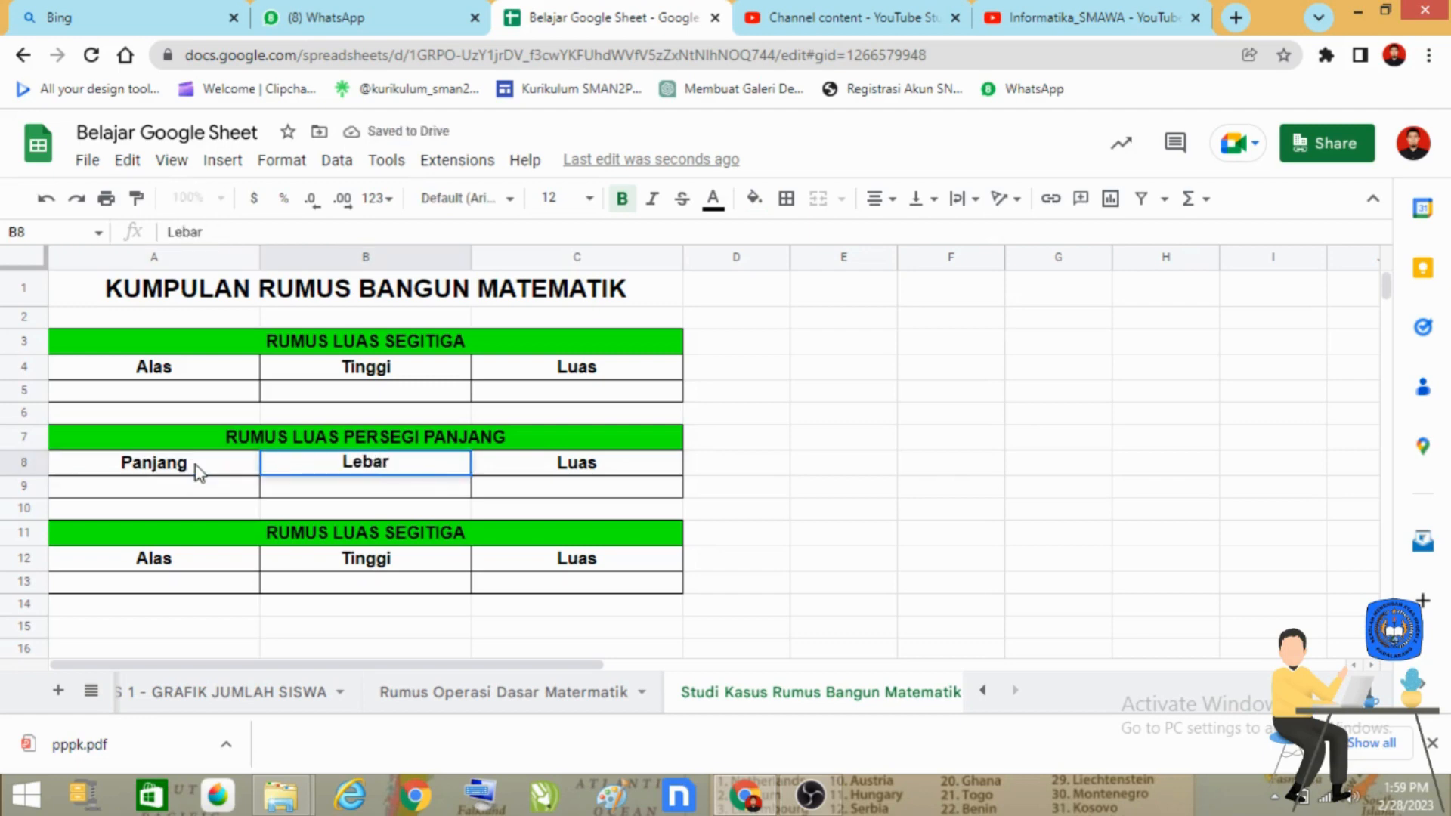
key(Down)
key(Down)
key(Down)
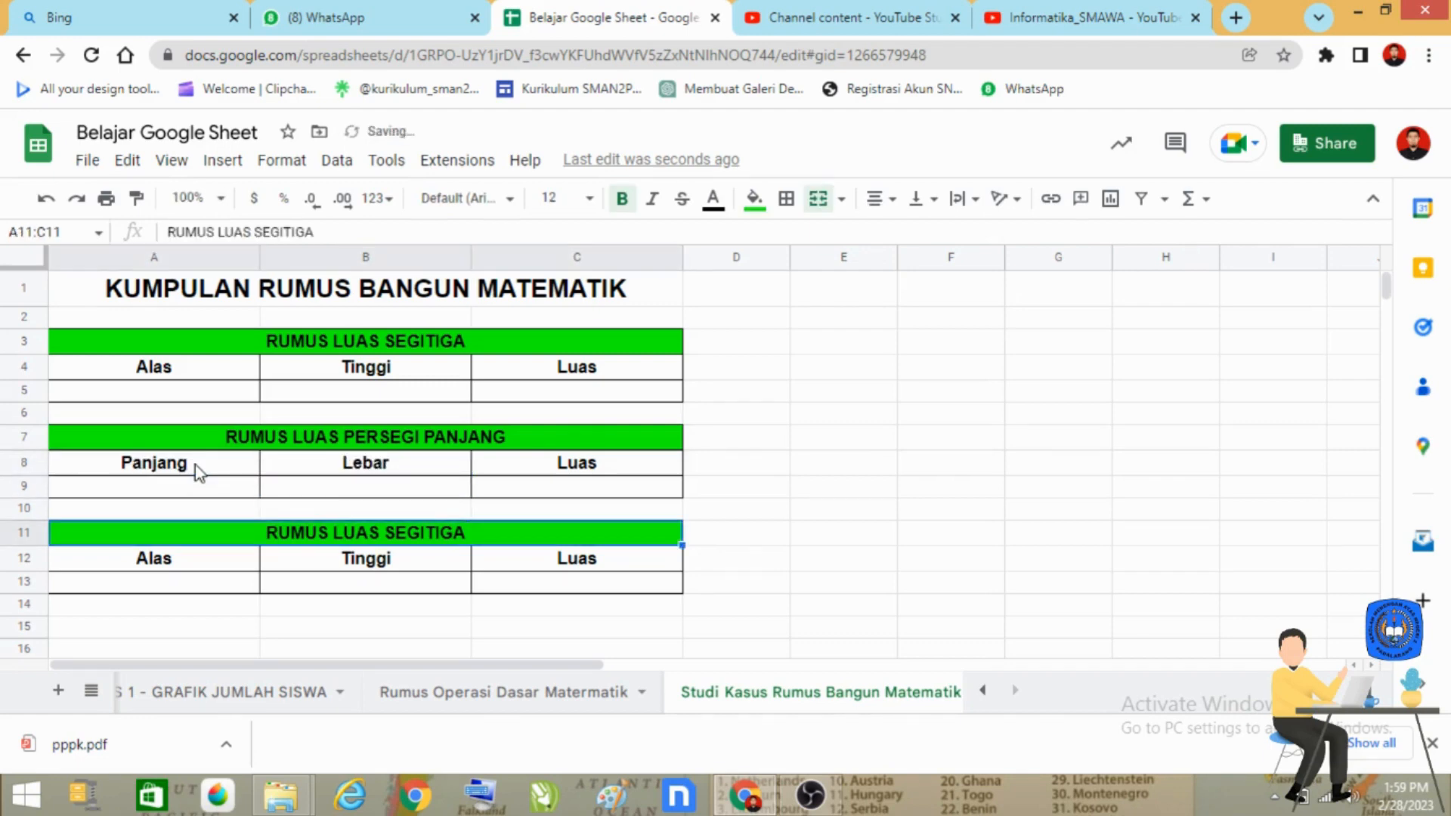
Step: Change the third table's heading in A11:C11 to "RUMUS LUAS LINGKARAN"
key(Return)
key(BackSpace)
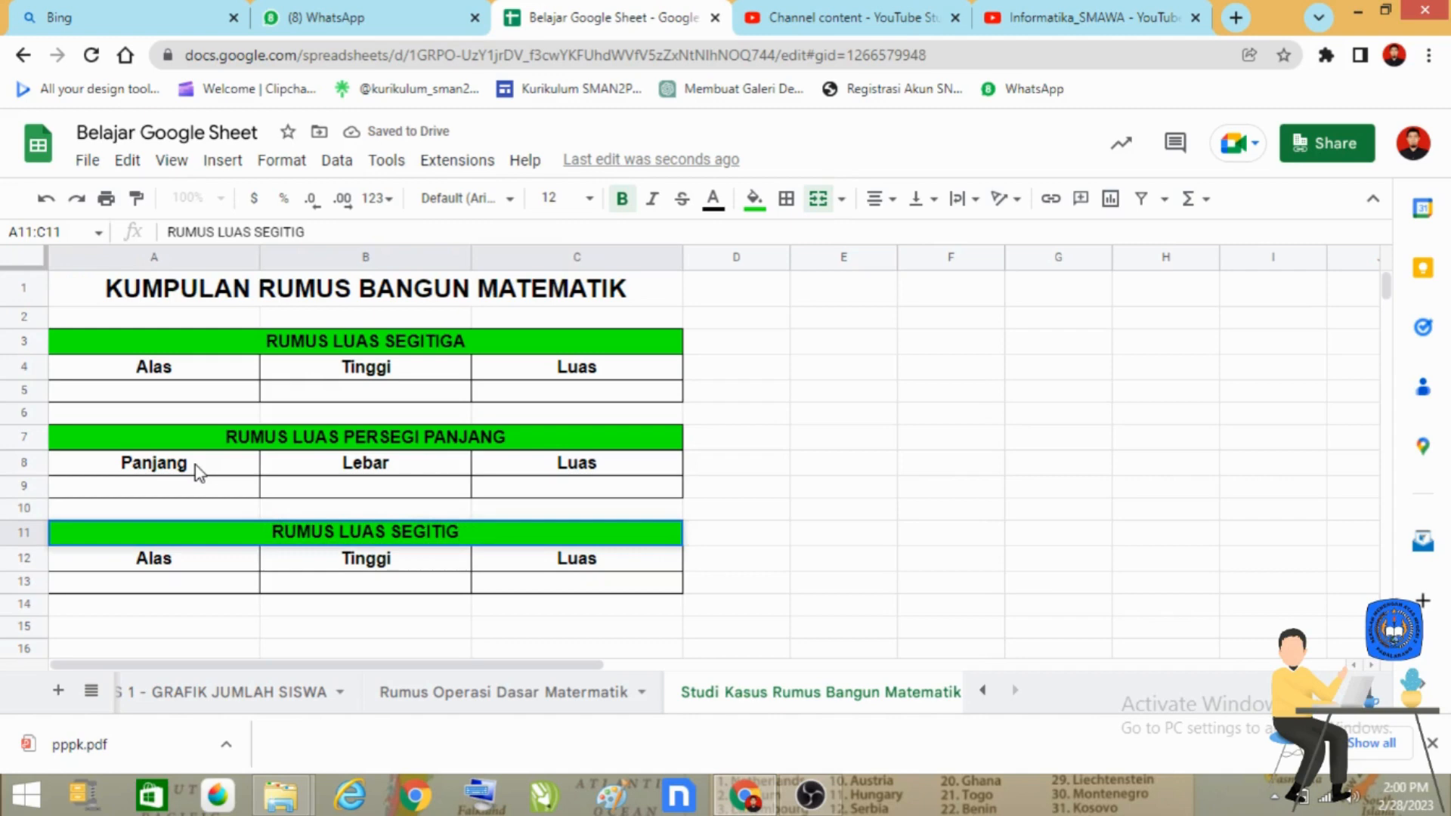
key(BackSpace)
key(BackSpace)
key(BackSpace)
key(BackSpace)
key(BackSpace)
key(BackSpace)
key(BackSpace)
text(Li)
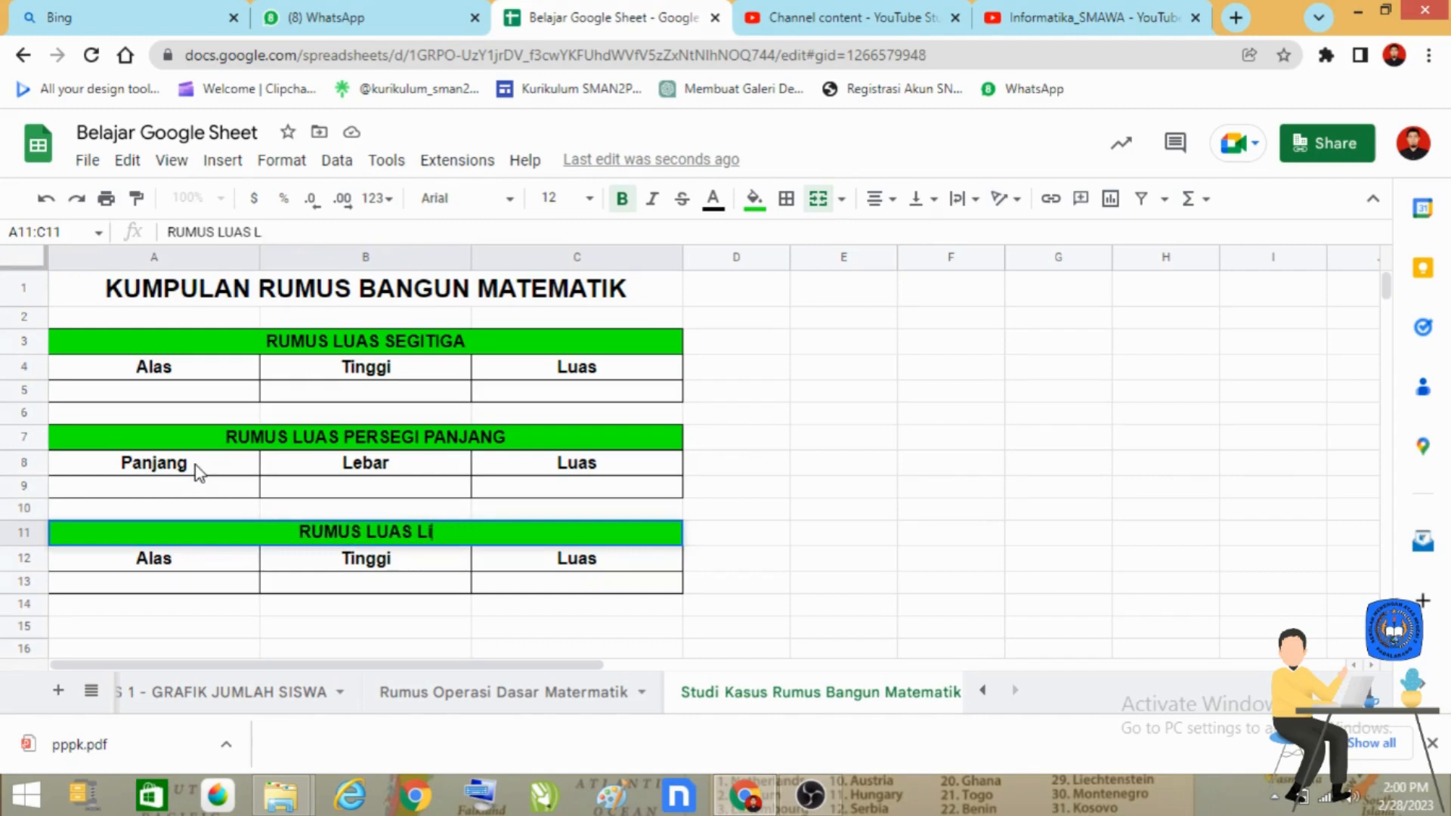
text(ng)
key(BackSpace)
key(BackSpace)
key(BackSpace)
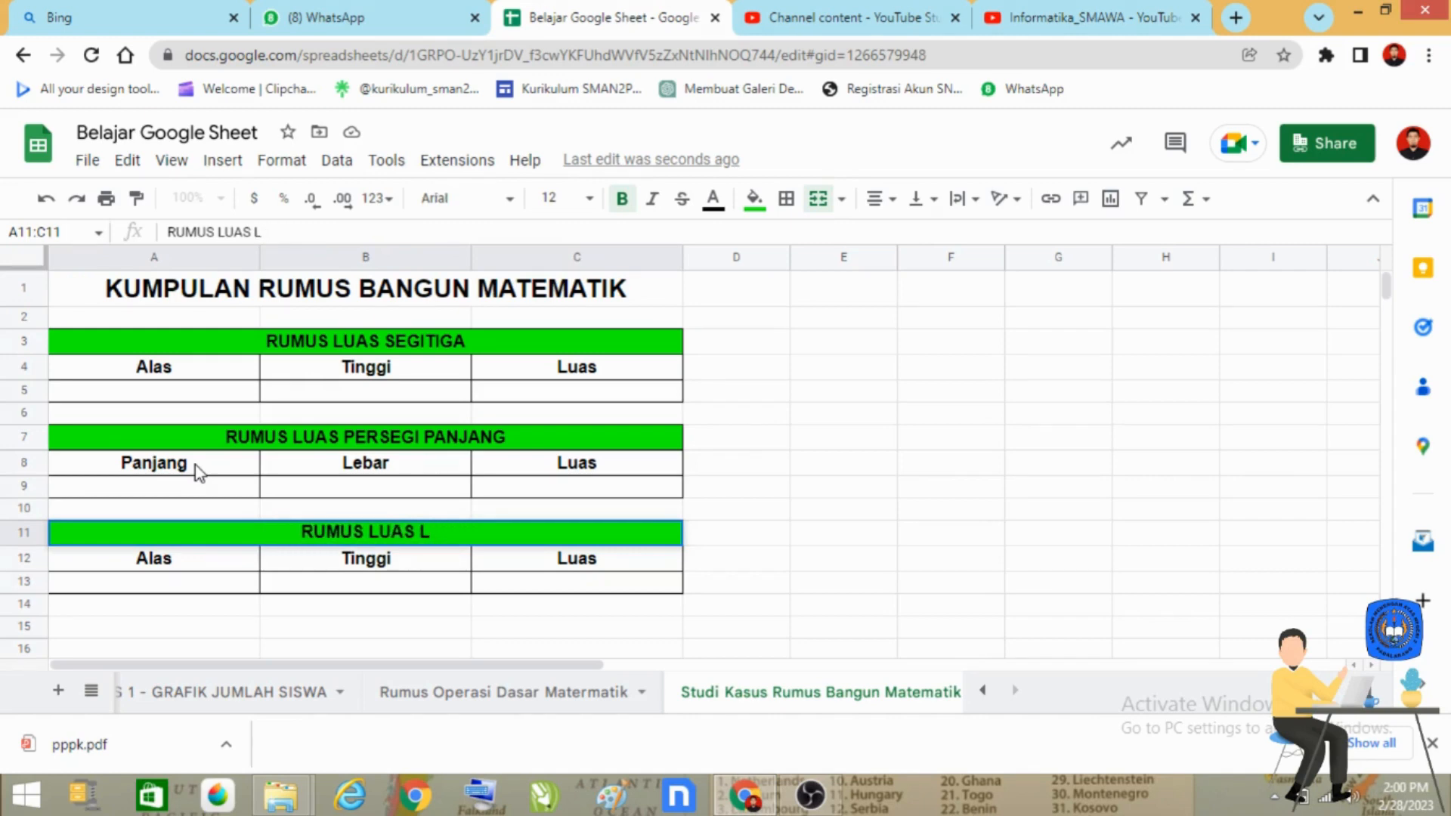
text(INGKARAN)
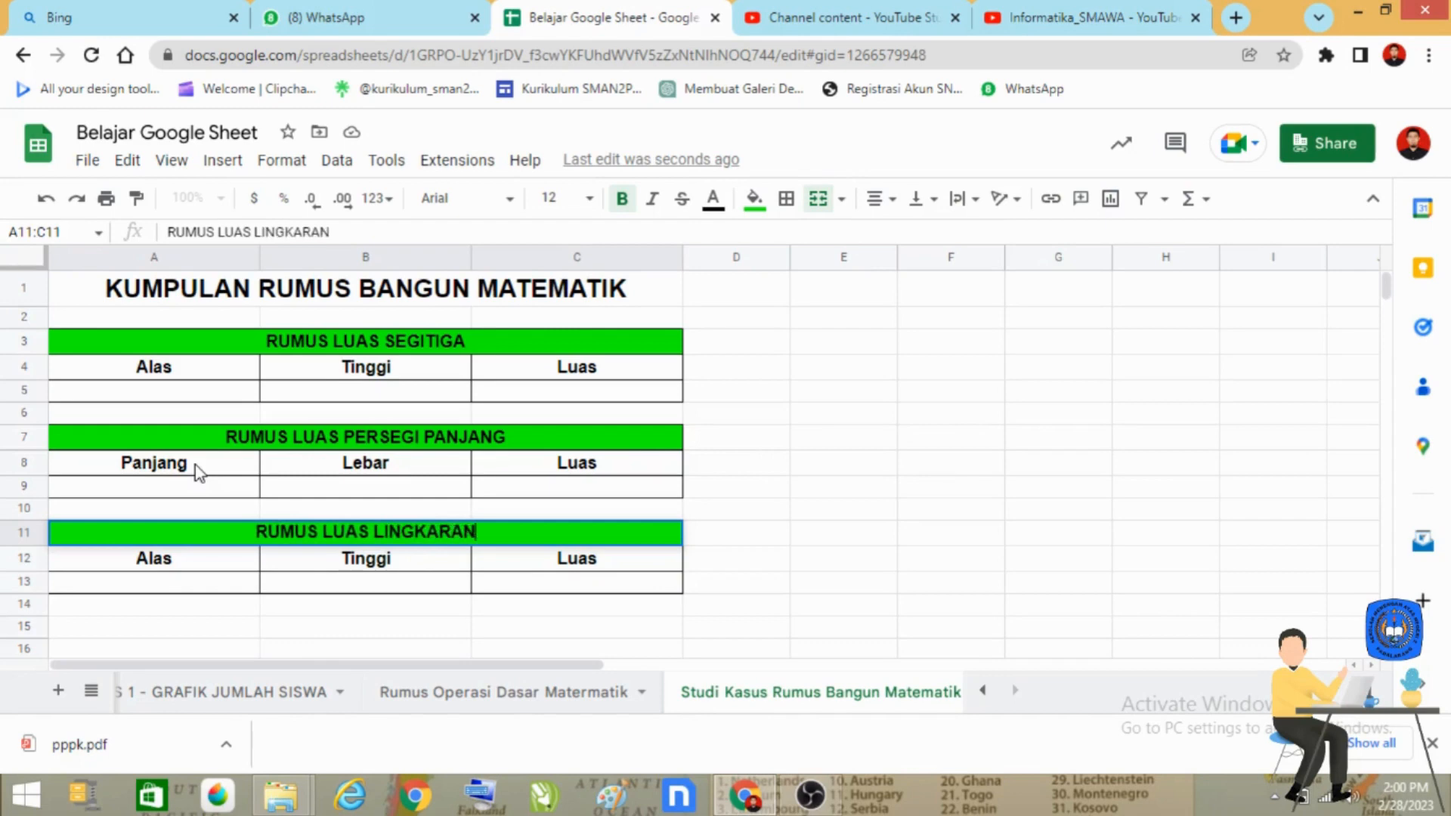
key(Return)
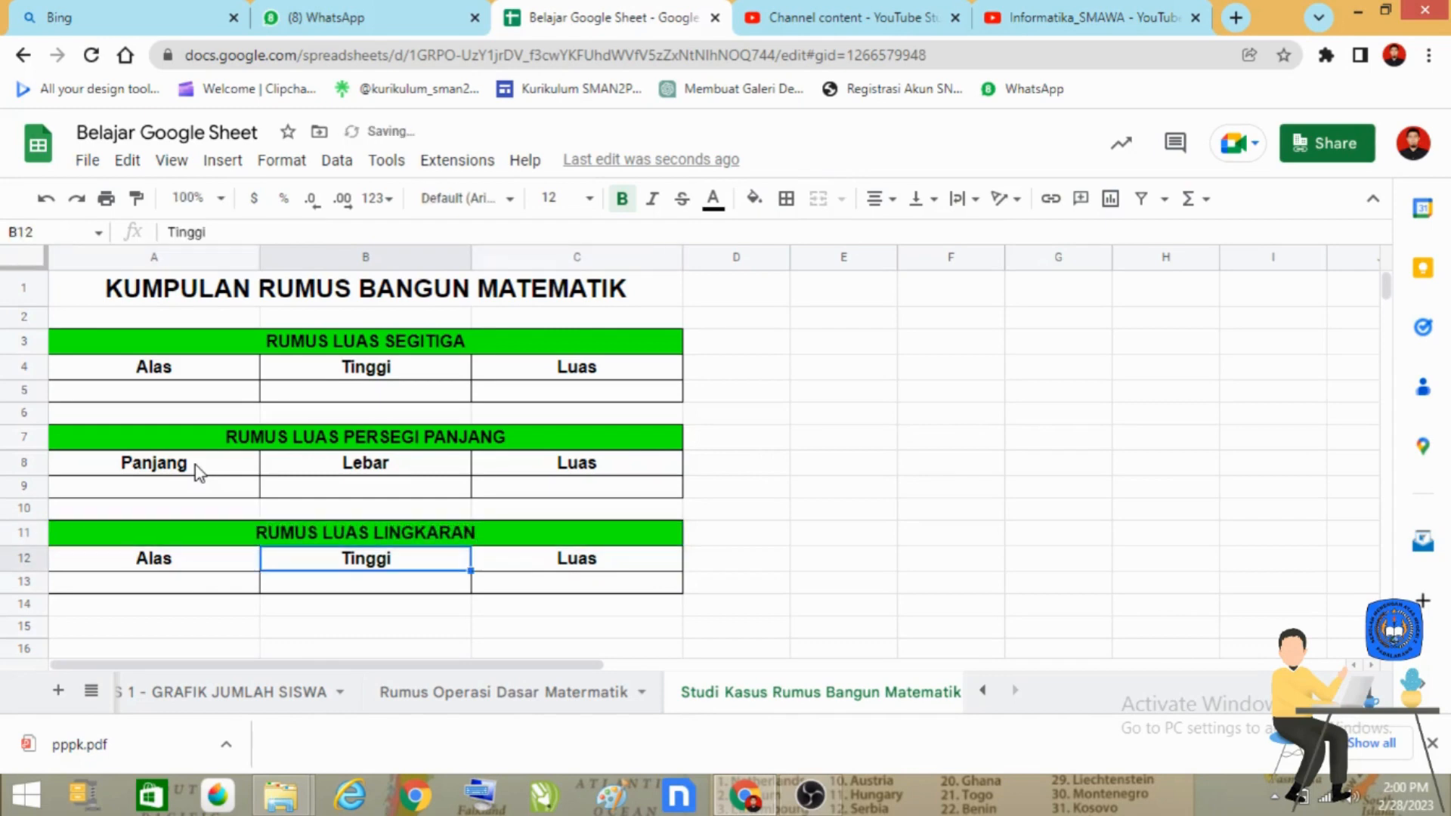
Step: Replace the circle table's first column header in A12 with "Jari-Jari 1"
key(Left)
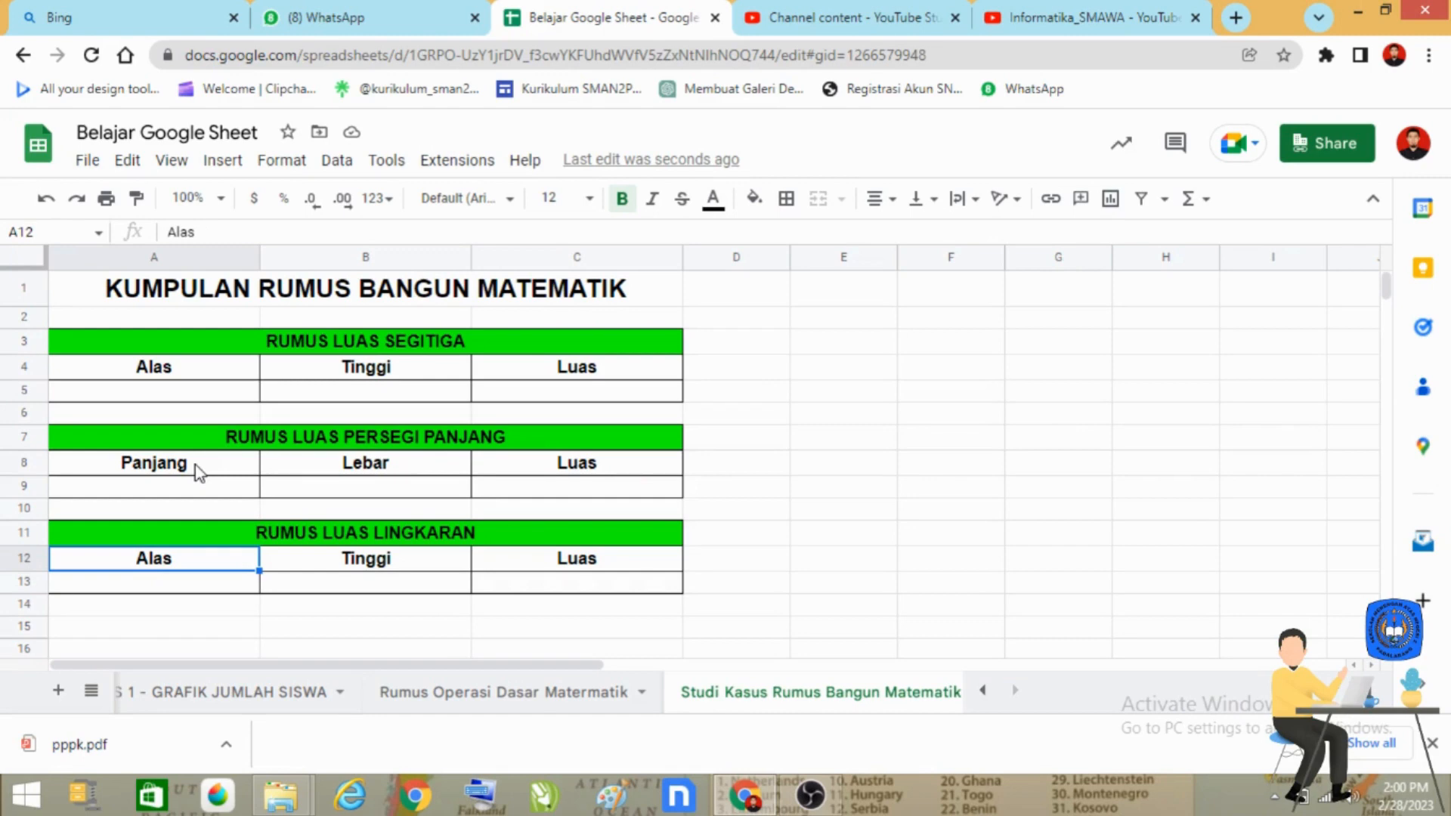
text(jARI)
key(BackSpace)
key(BackSpace)
key(BackSpace)
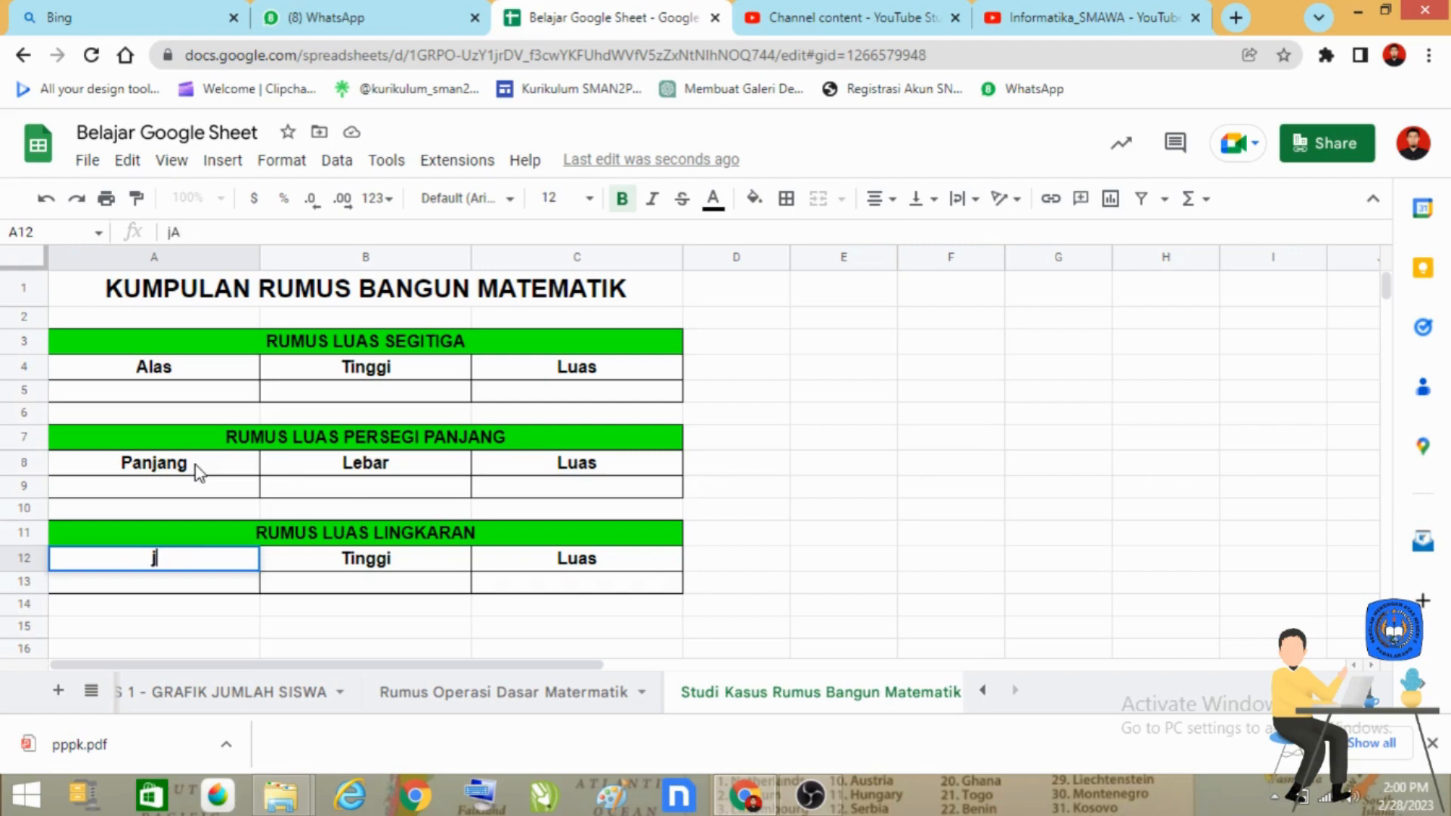
key(BackSpace)
text(Jari-)
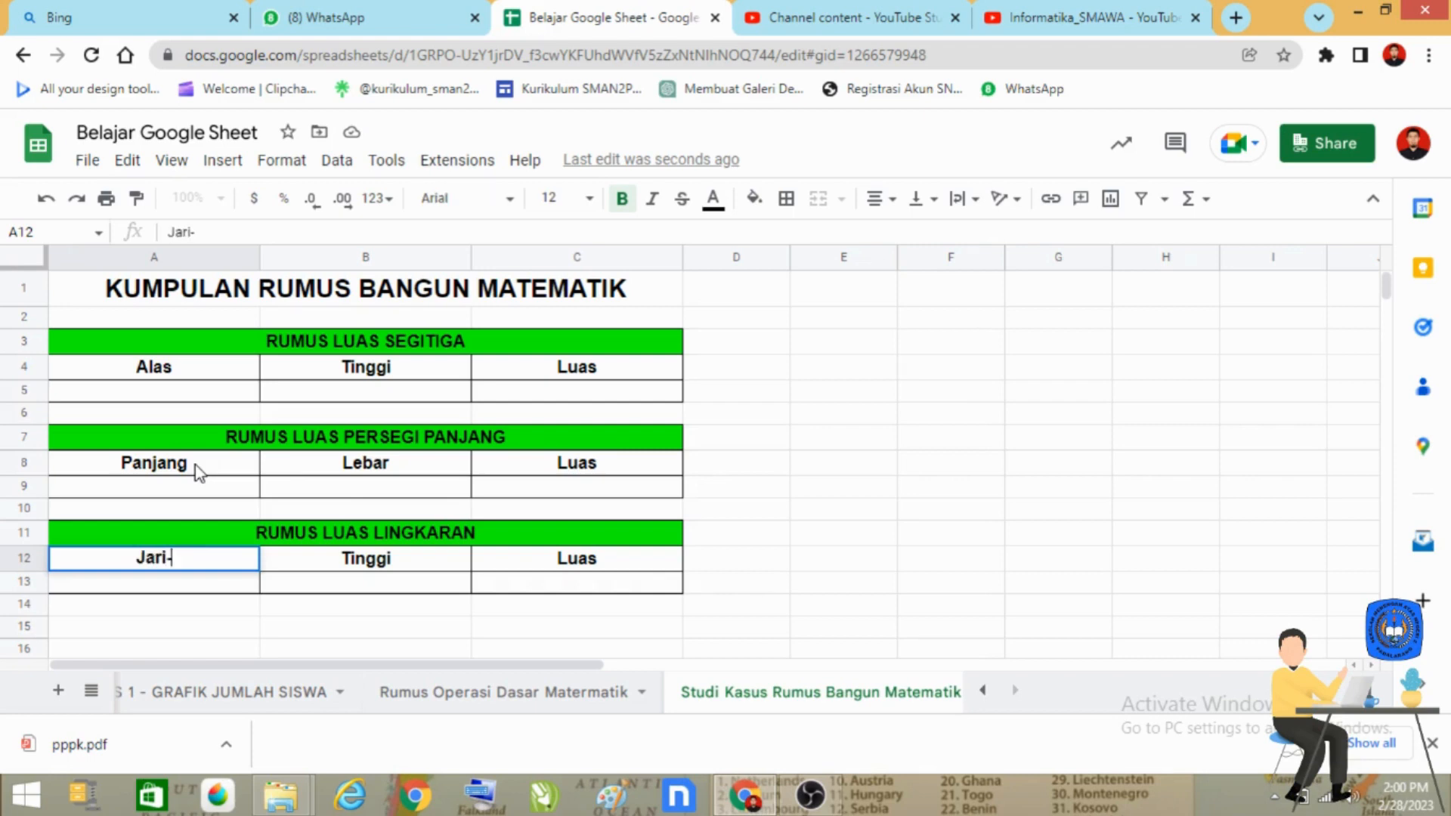
text(Jari)
key(Tab)
key(Left)
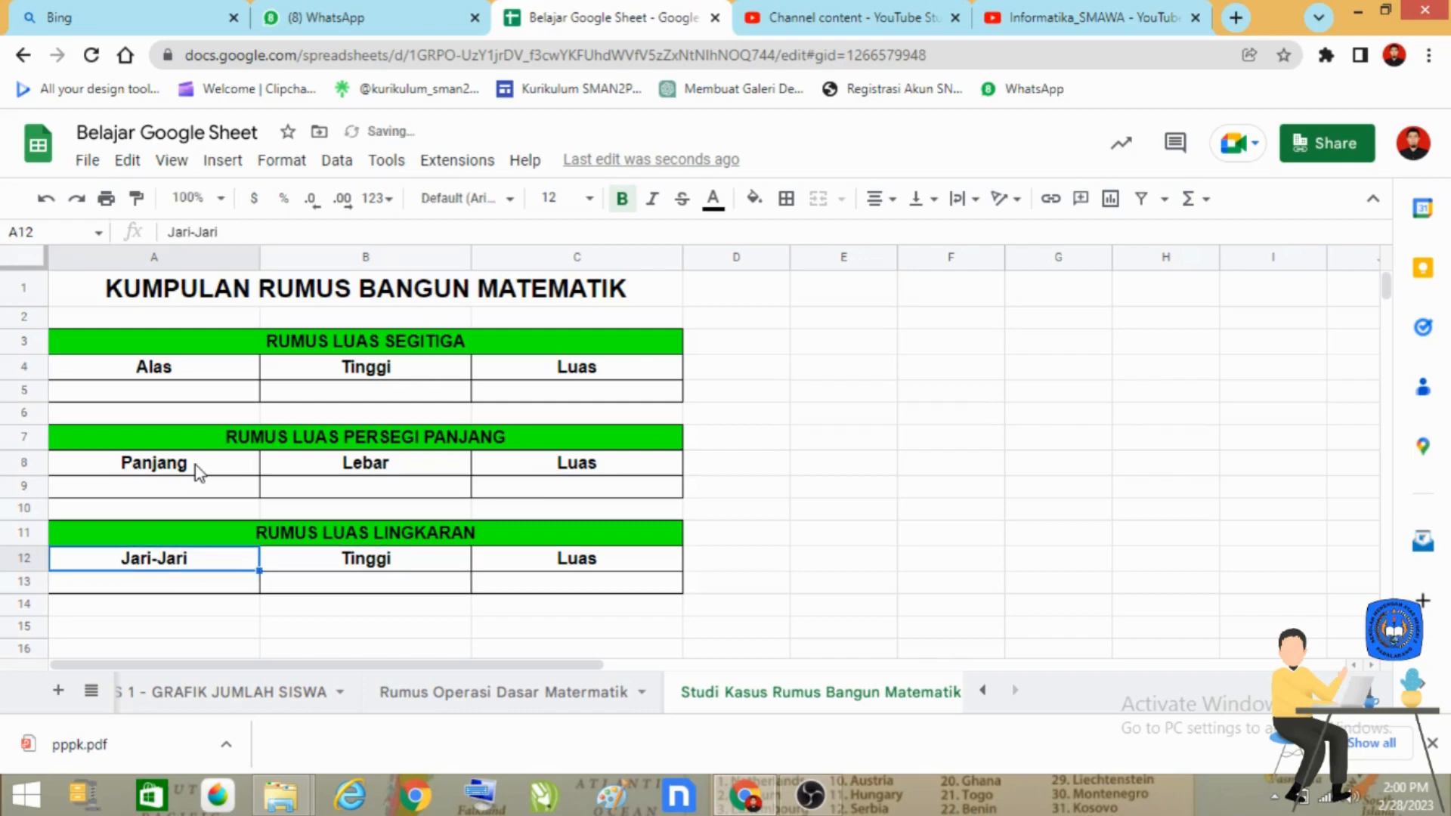
key(Return)
text(1)
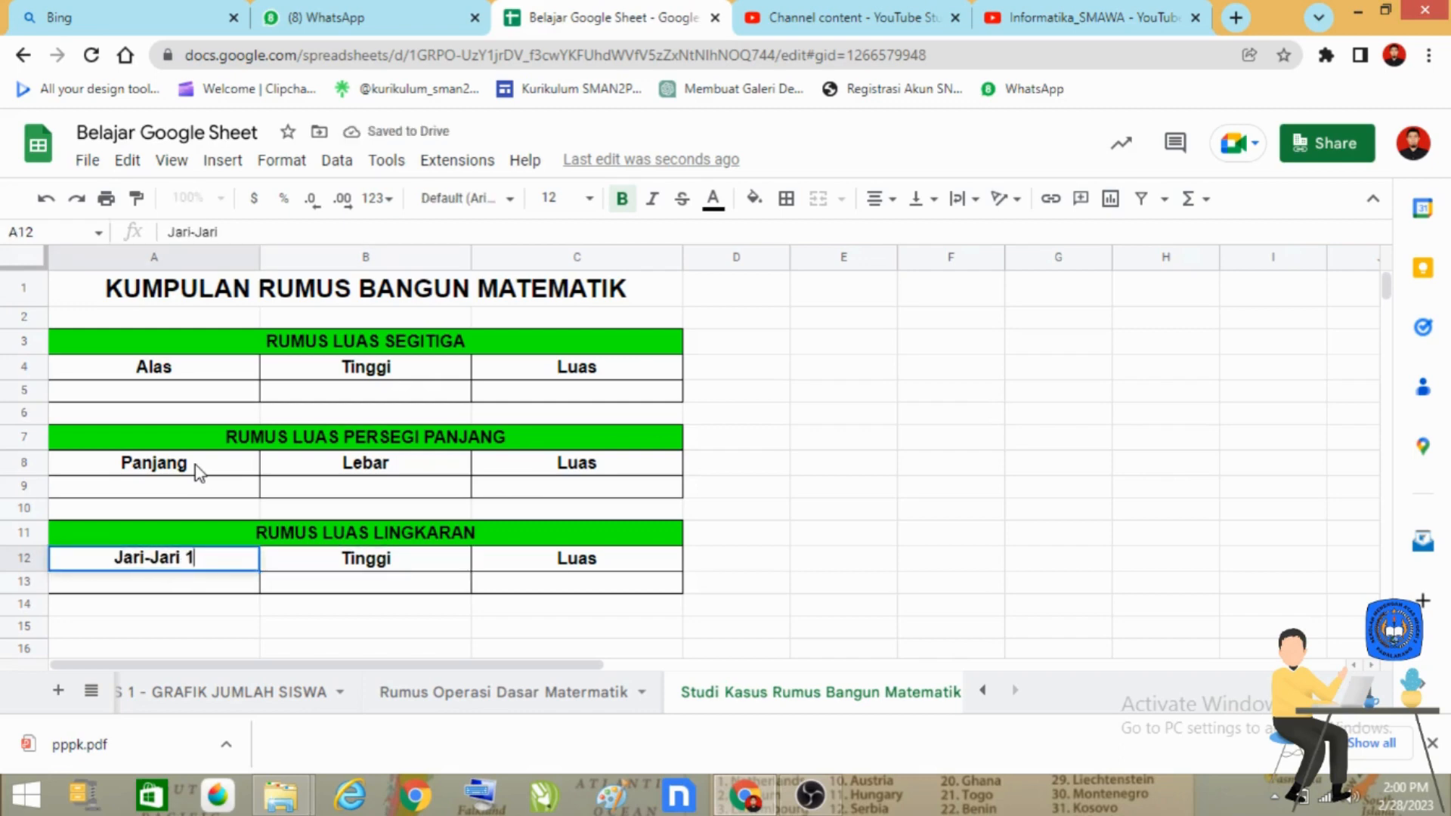
key(Tab)
Step: Replace the circle table's second column header in B12 with "Jari-Jari 2"
key(Up)
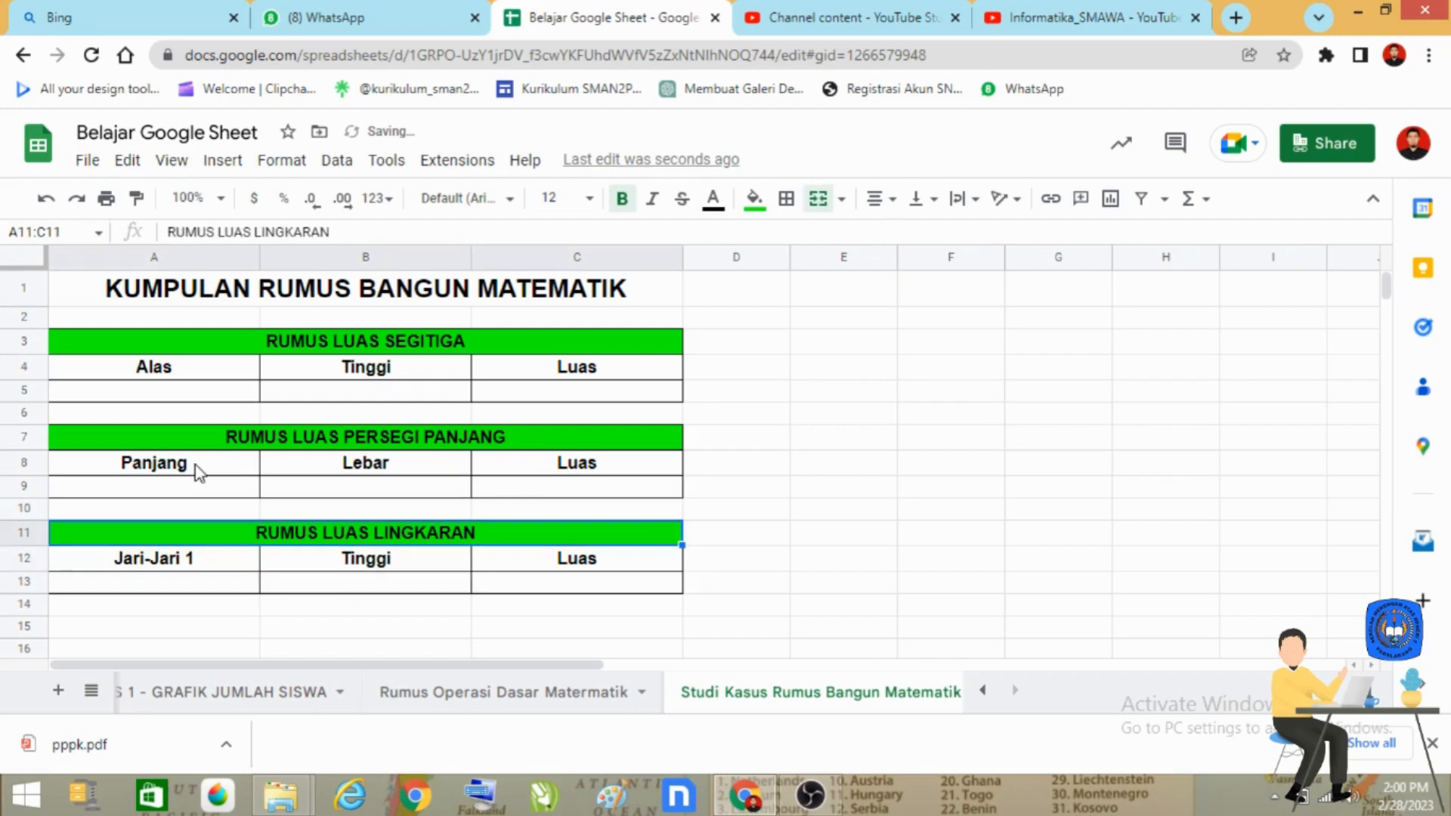
text(Jari)
key(Escape)
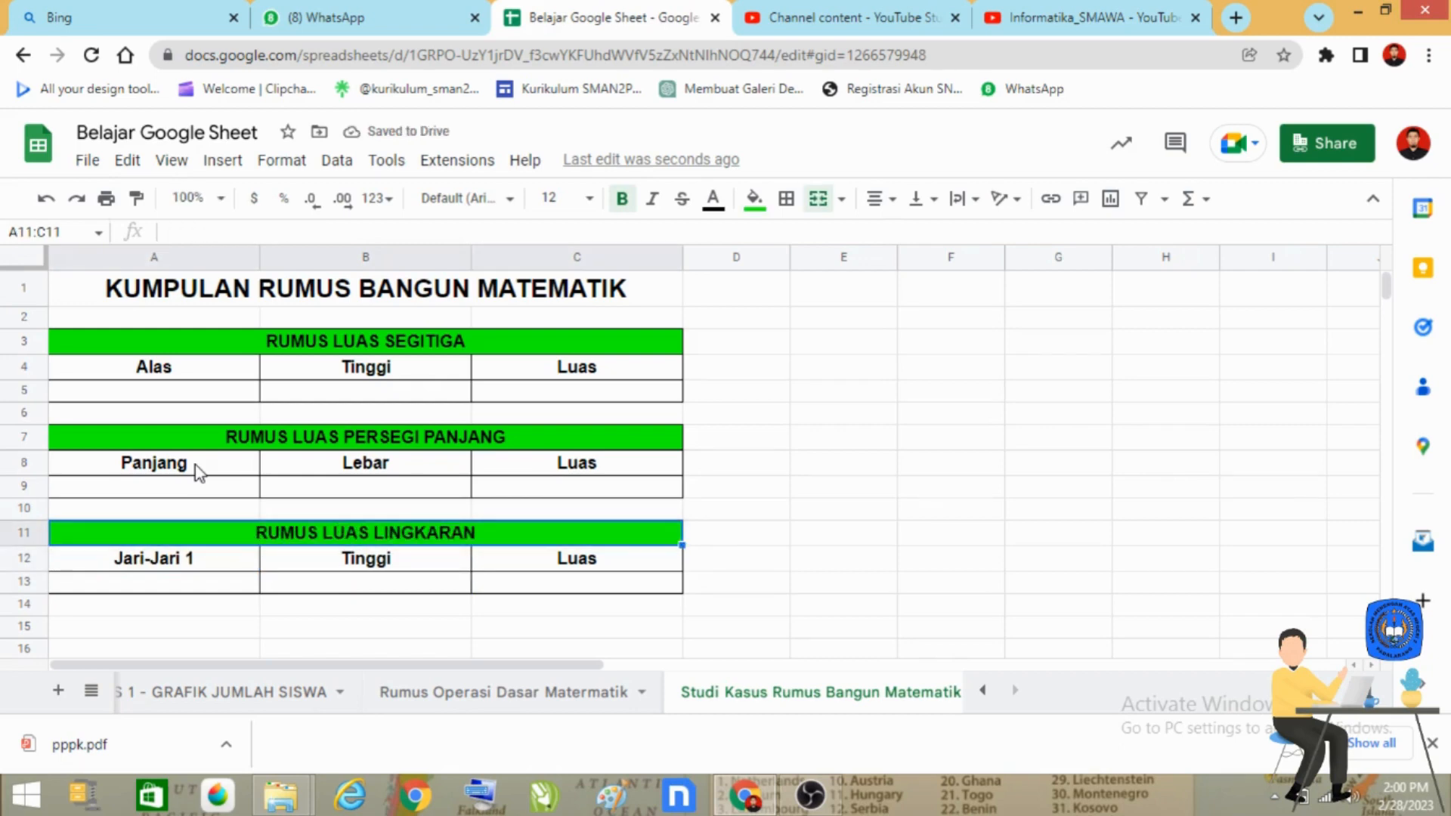
key(Down)
text(Jari)
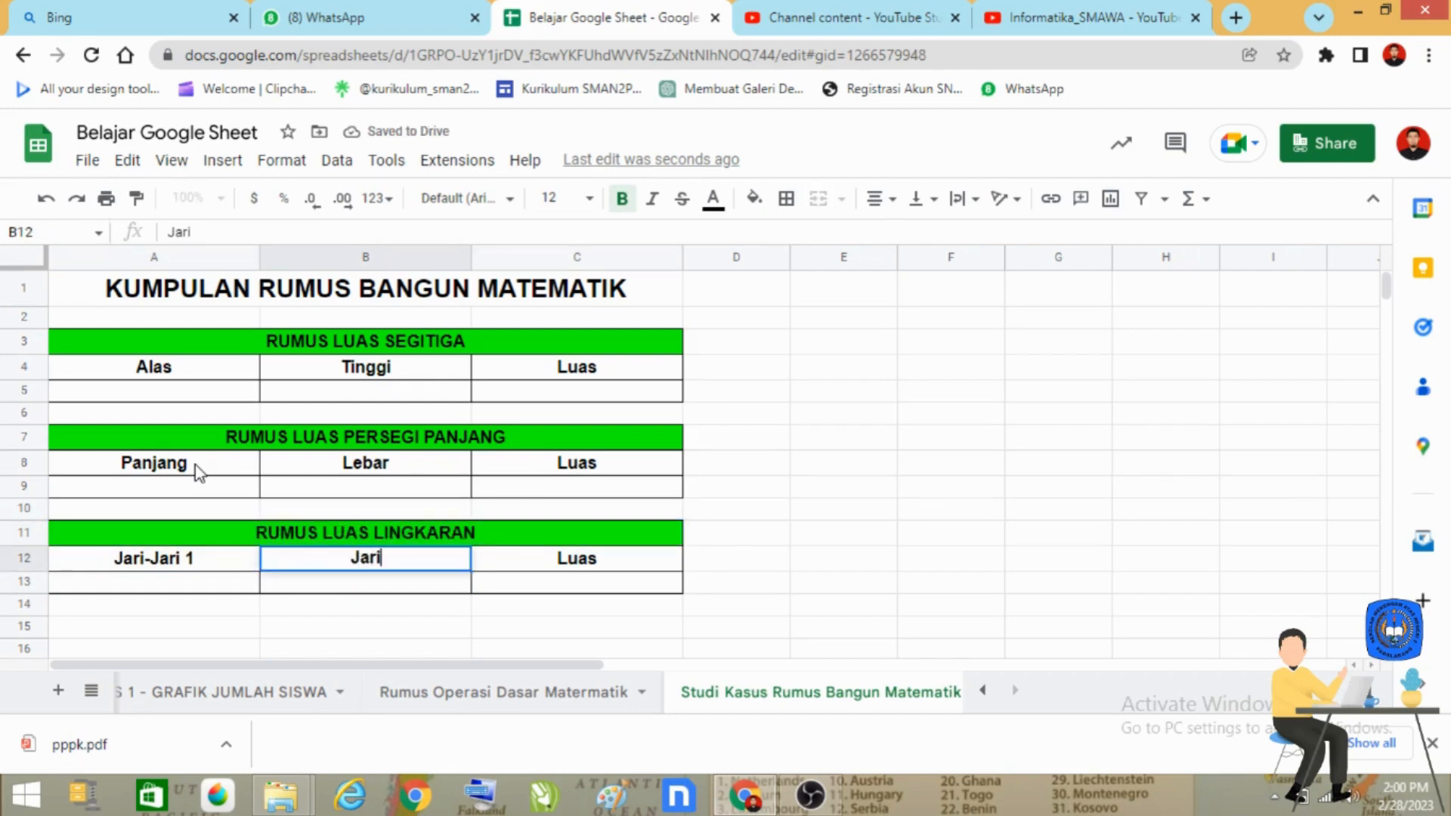
text(-Jari 2)
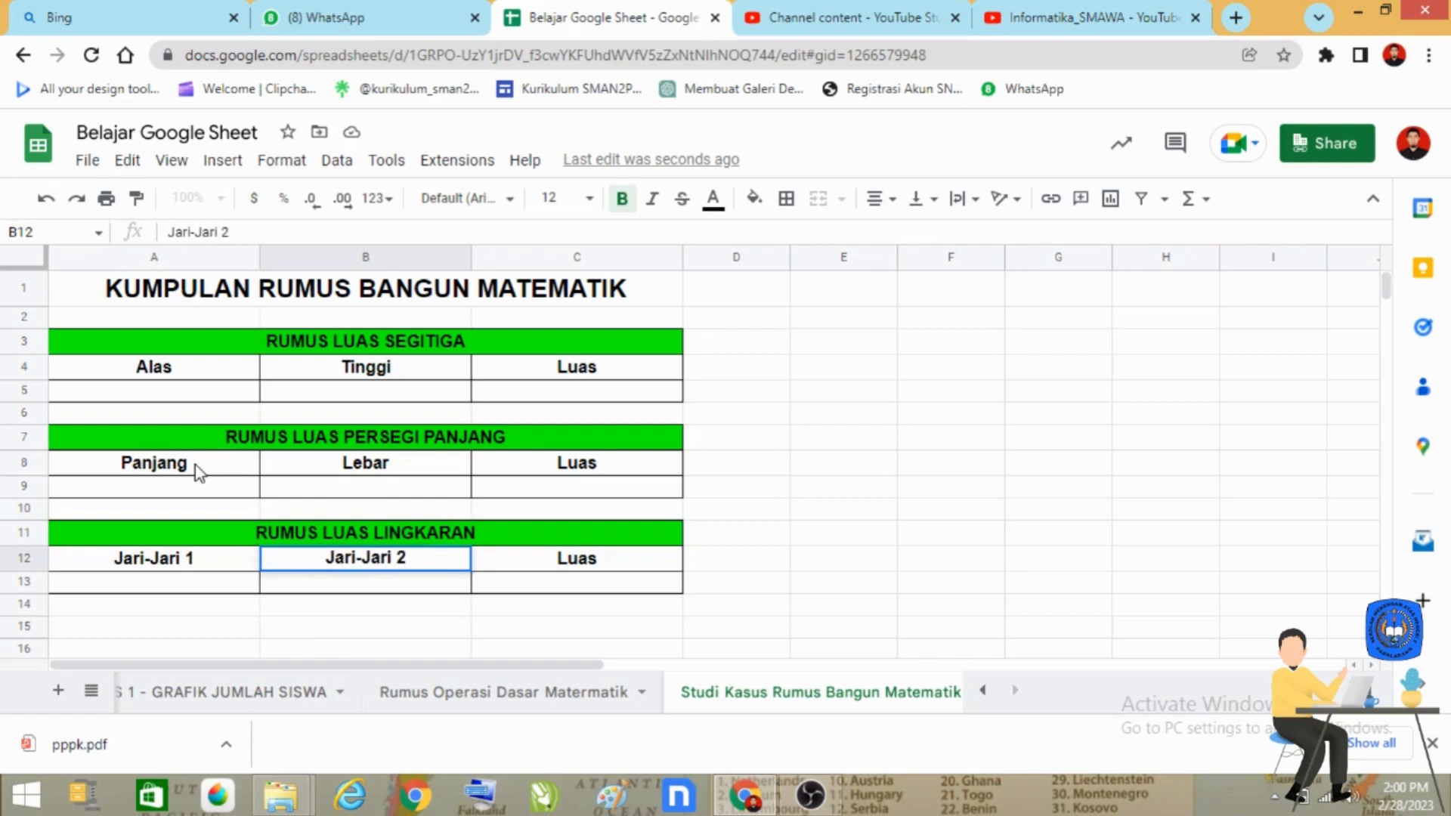
key(Return)
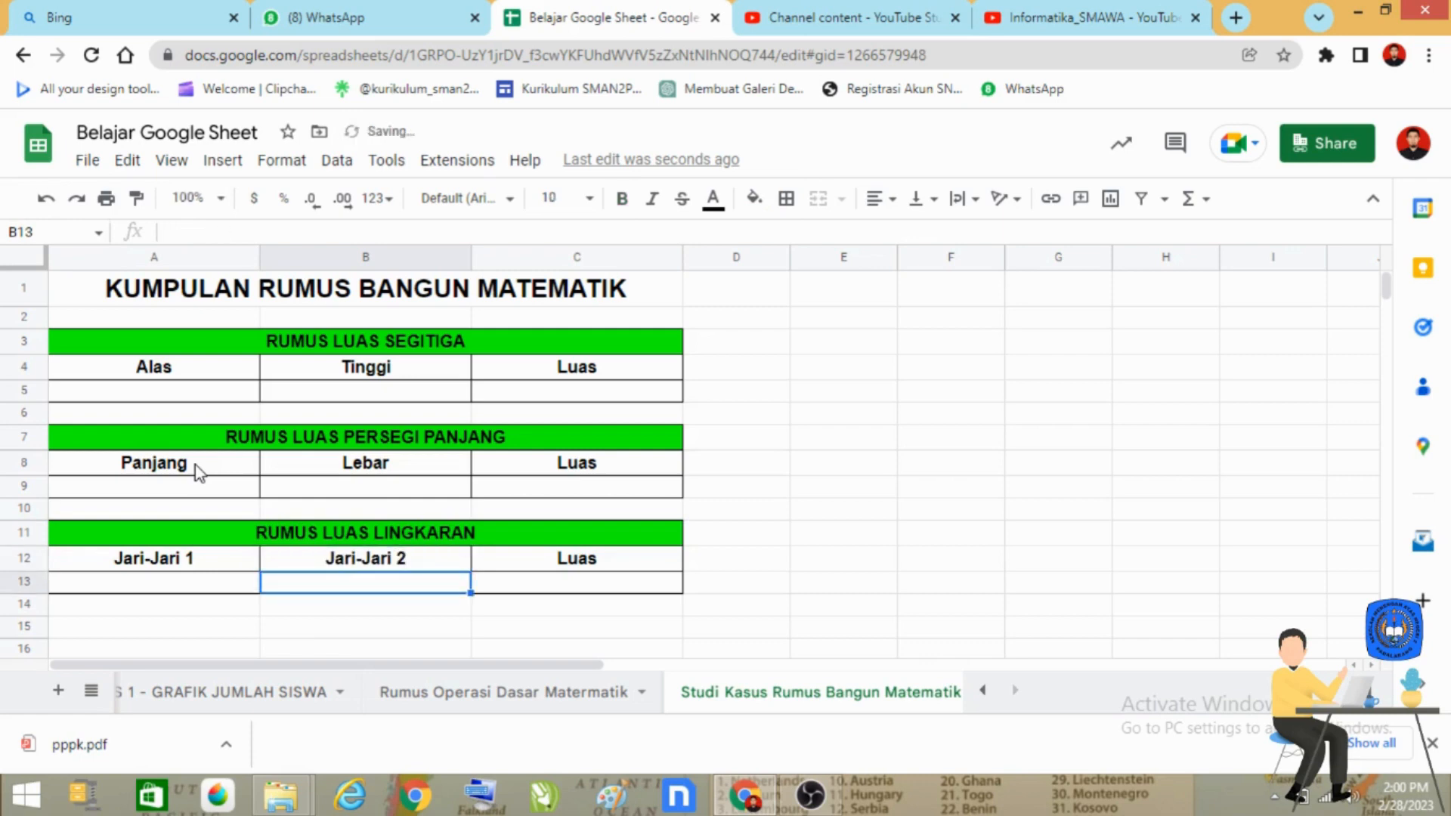
Step: Clear the second column header of the circle table in B12
key(Right)
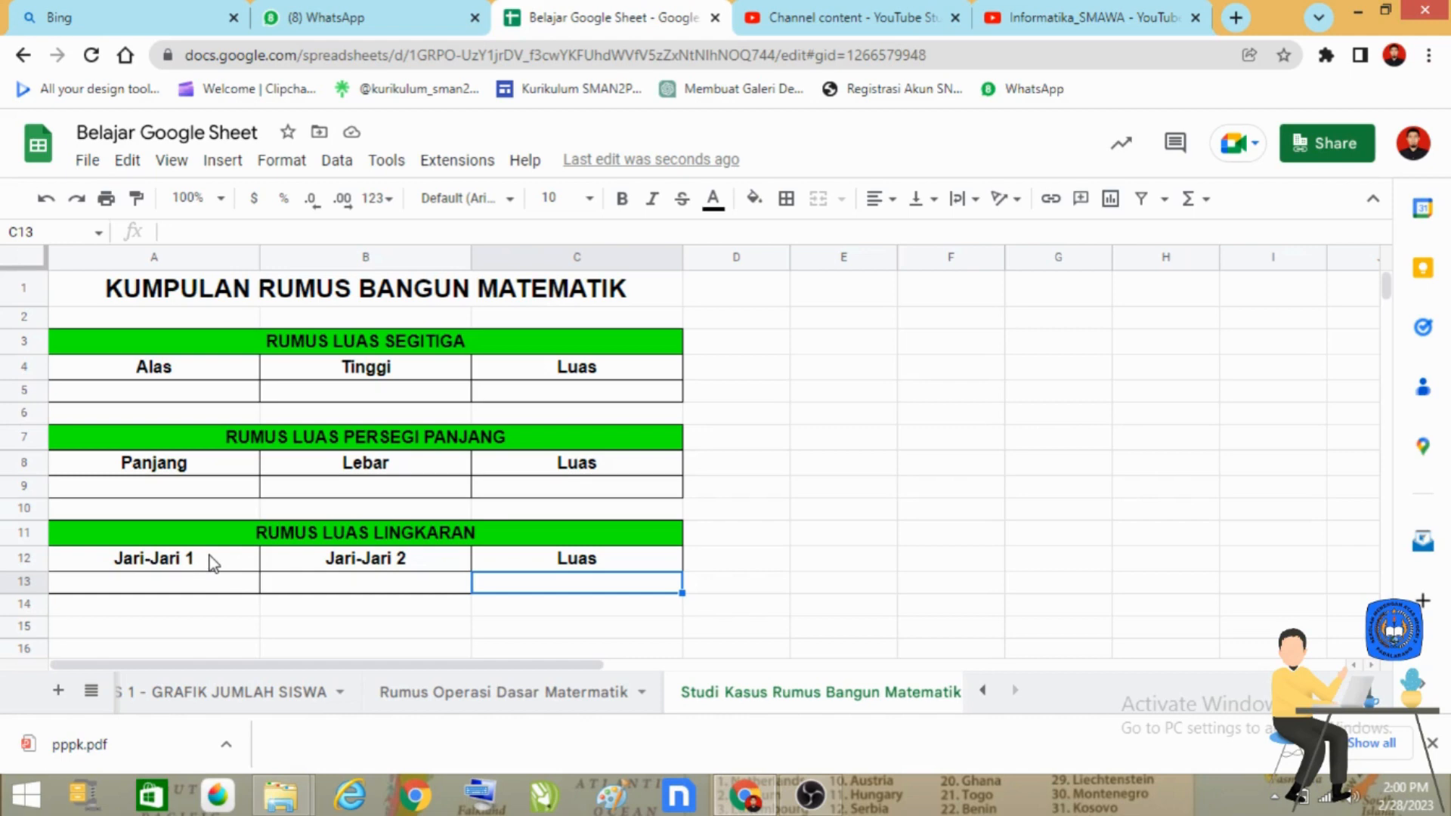
click(368, 564)
key(Delete)
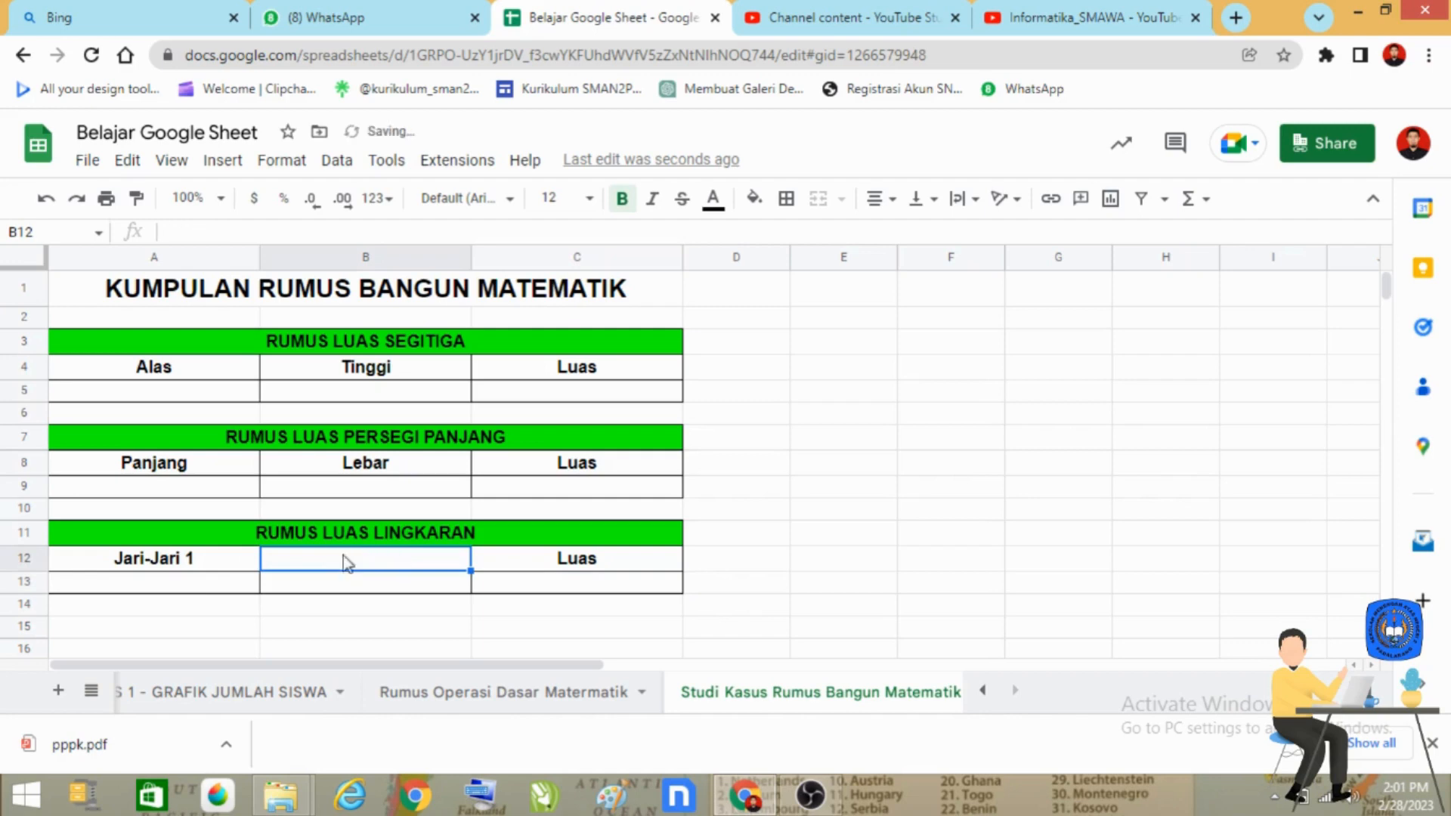
click(181, 591)
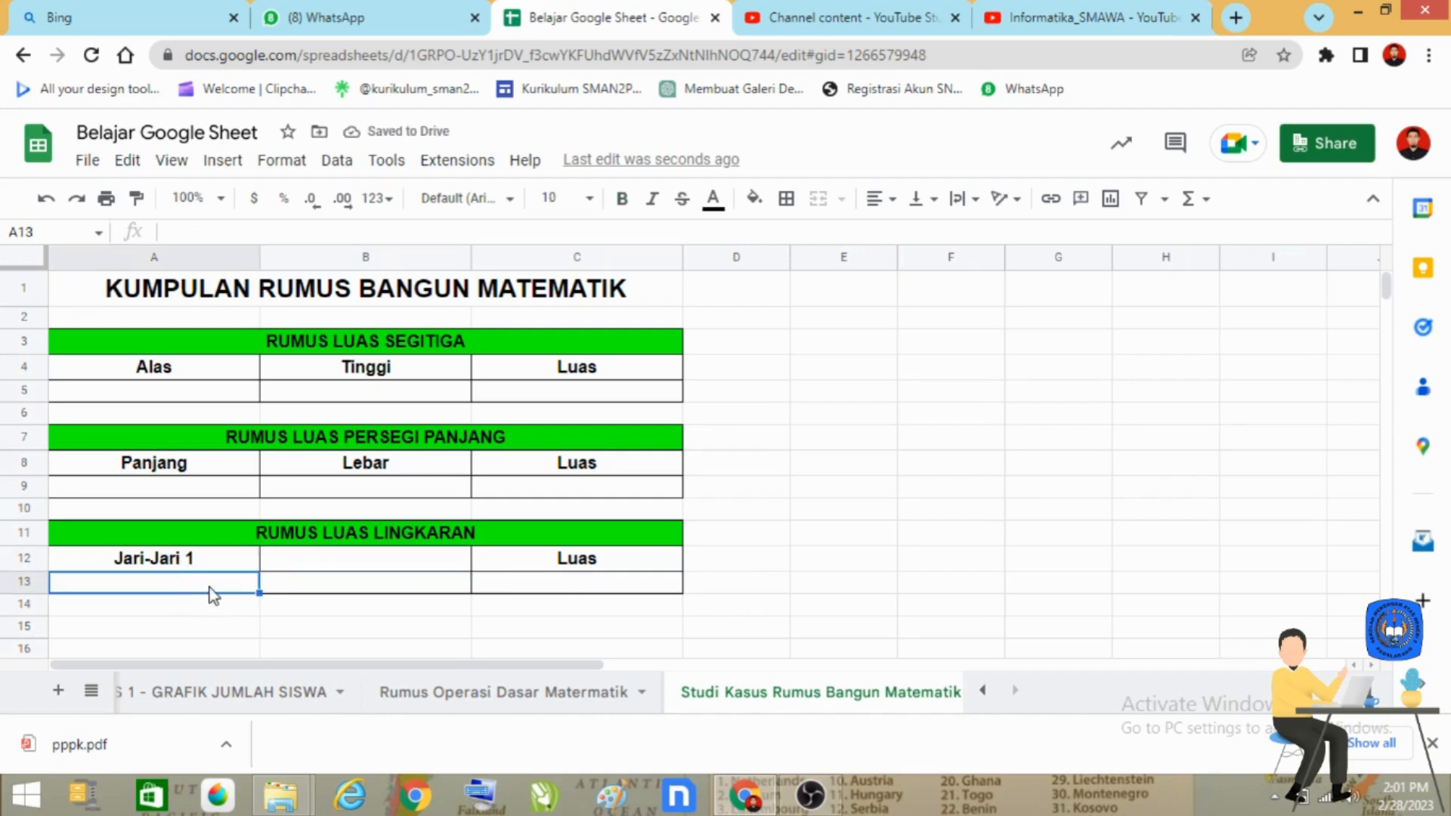
click(607, 586)
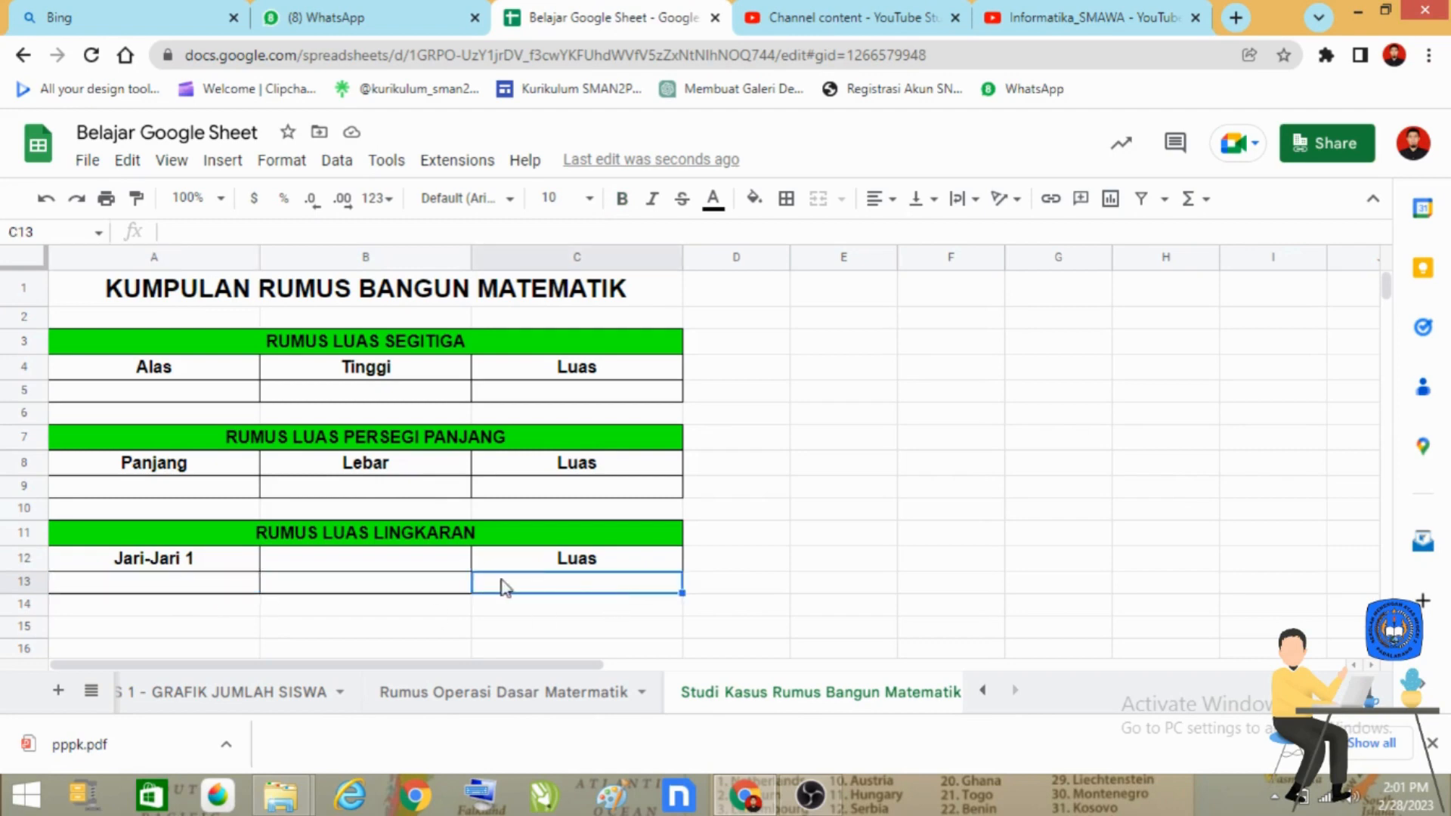
click(203, 562)
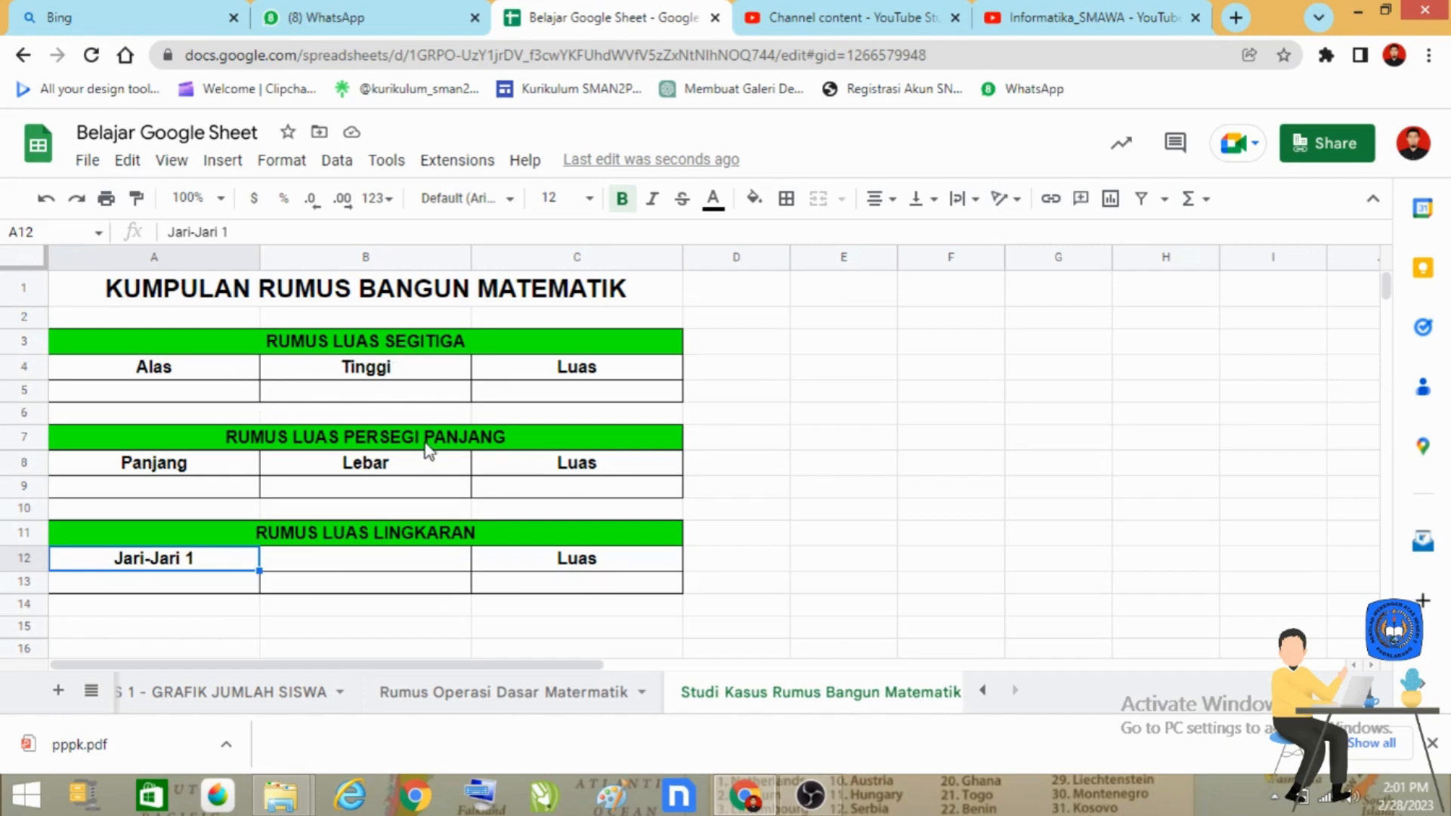
Step: Fill the rectangle table's heading A7:C7 with yellow and the circle table's heading A11:C11 with cyan
click(492, 437)
click(753, 198)
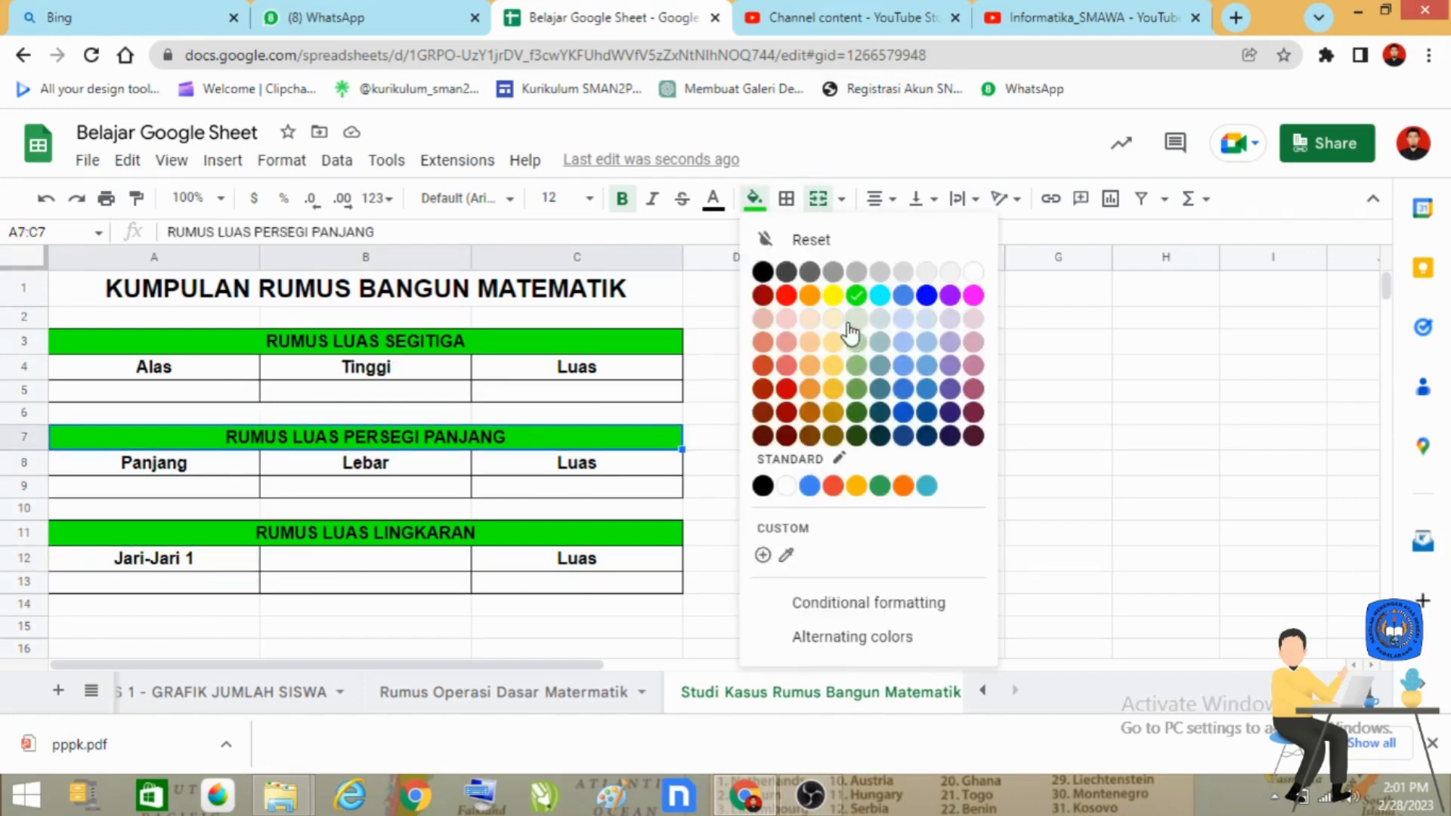
click(832, 295)
click(544, 533)
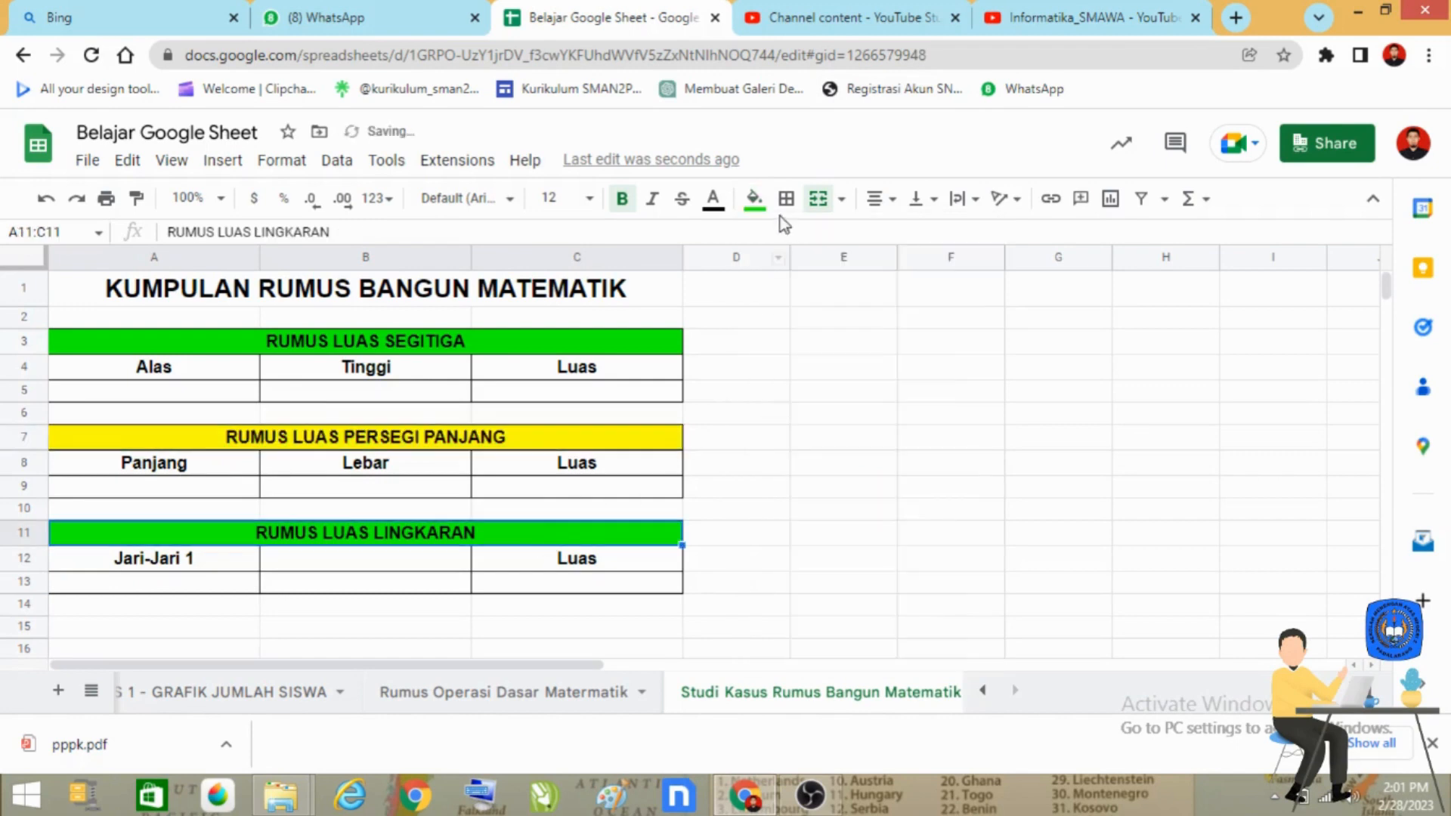
click(753, 198)
click(877, 294)
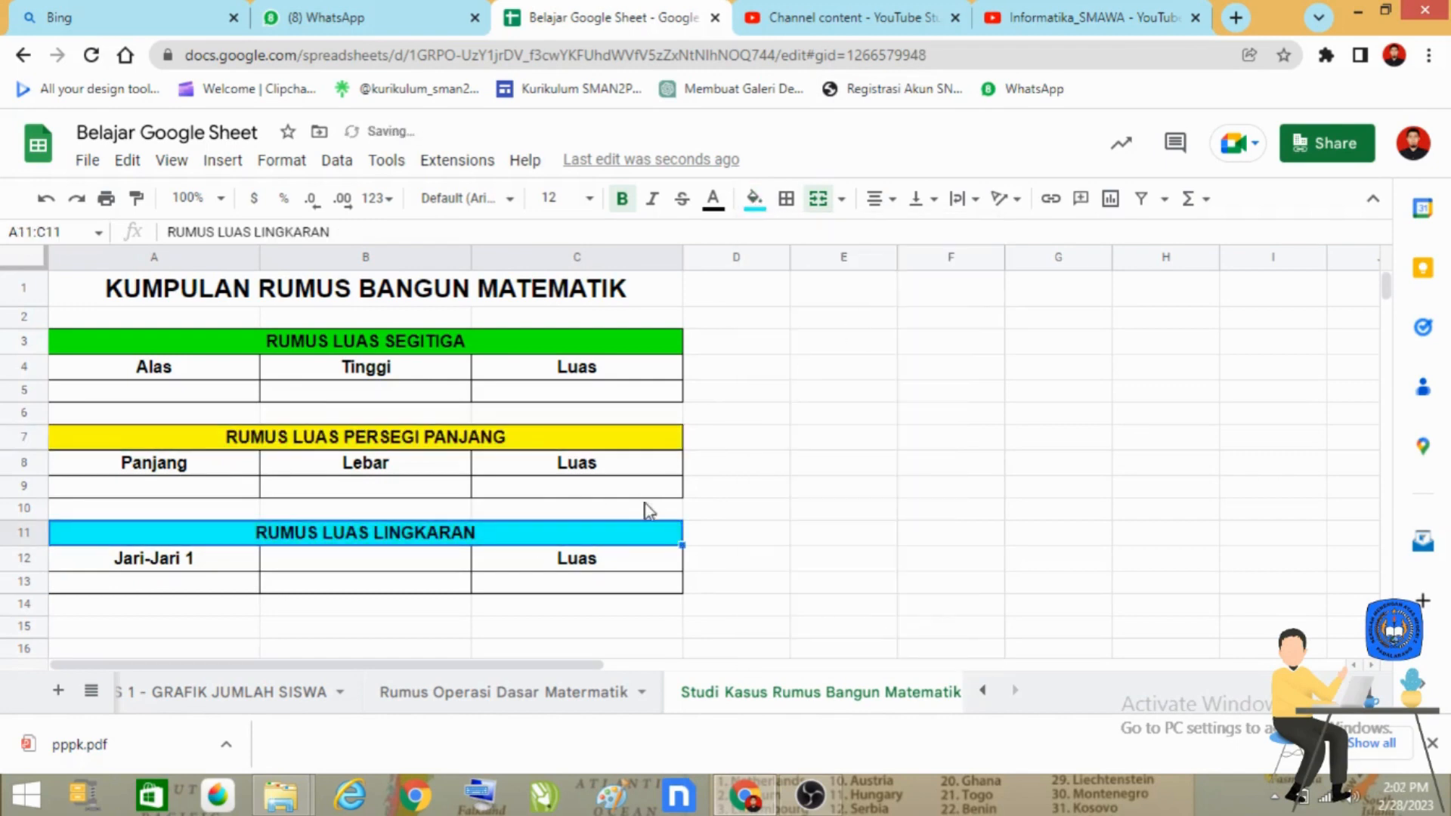
click(656, 601)
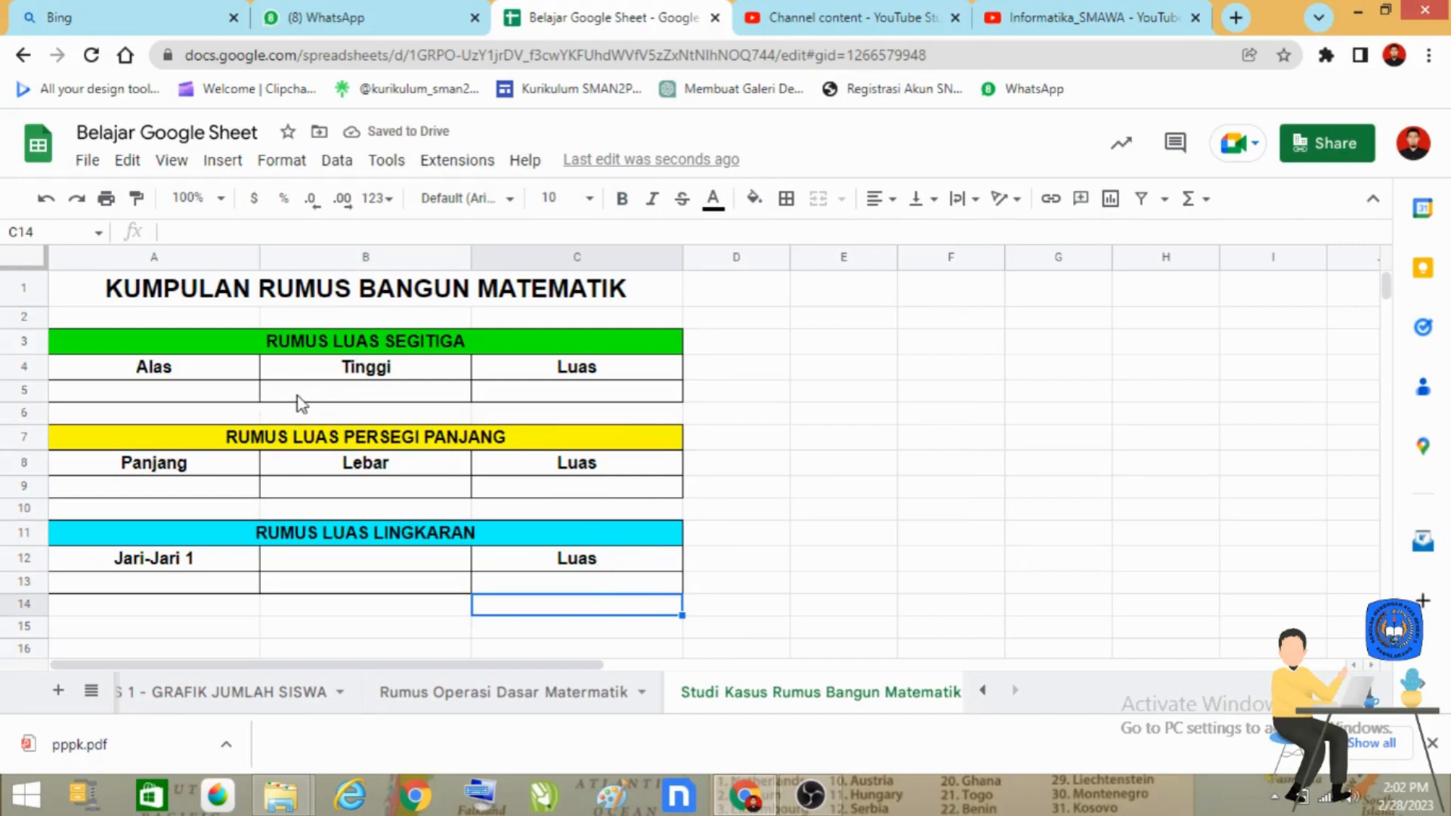
click(572, 393)
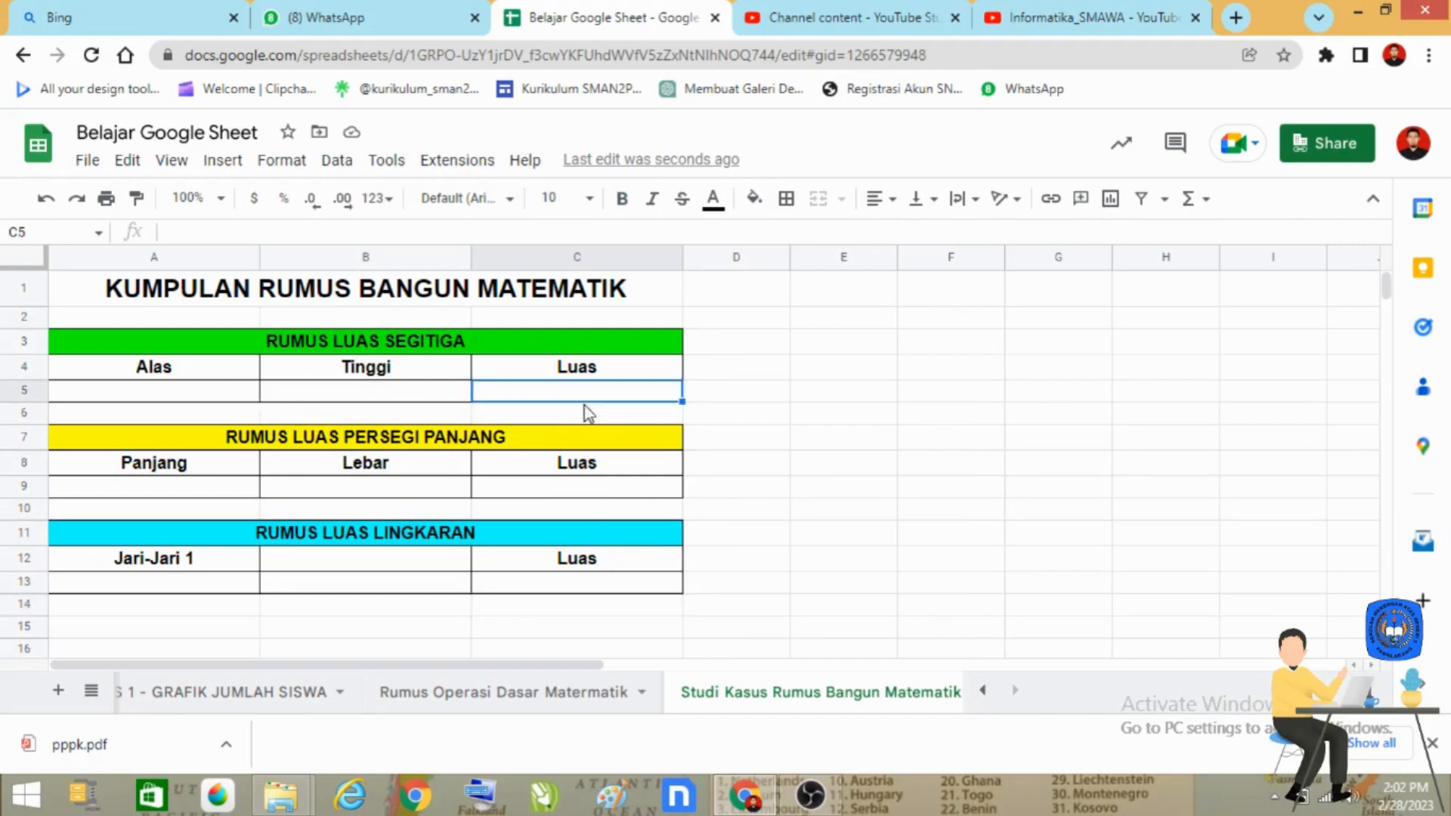
click(176, 390)
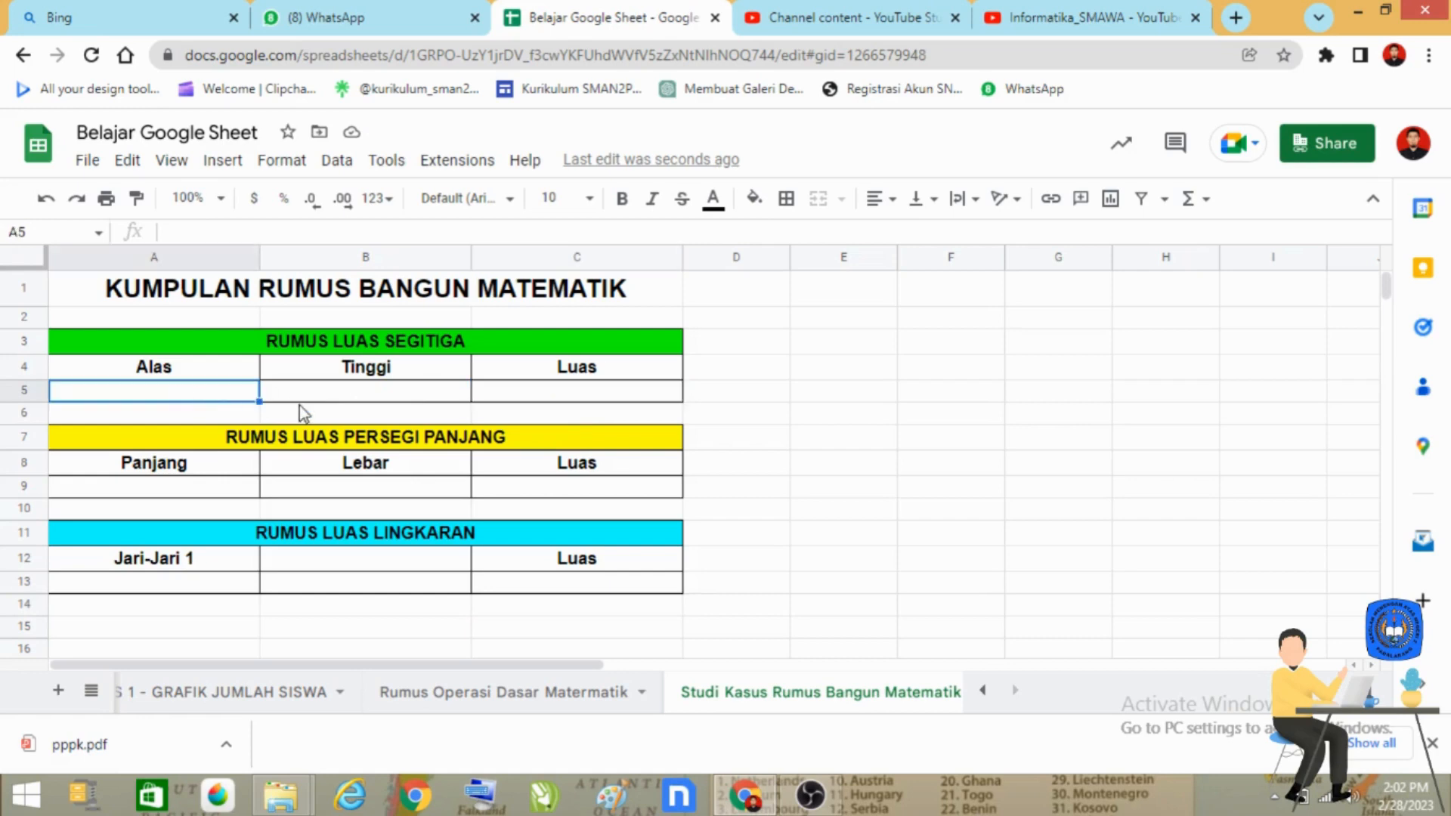
click(402, 400)
click(610, 396)
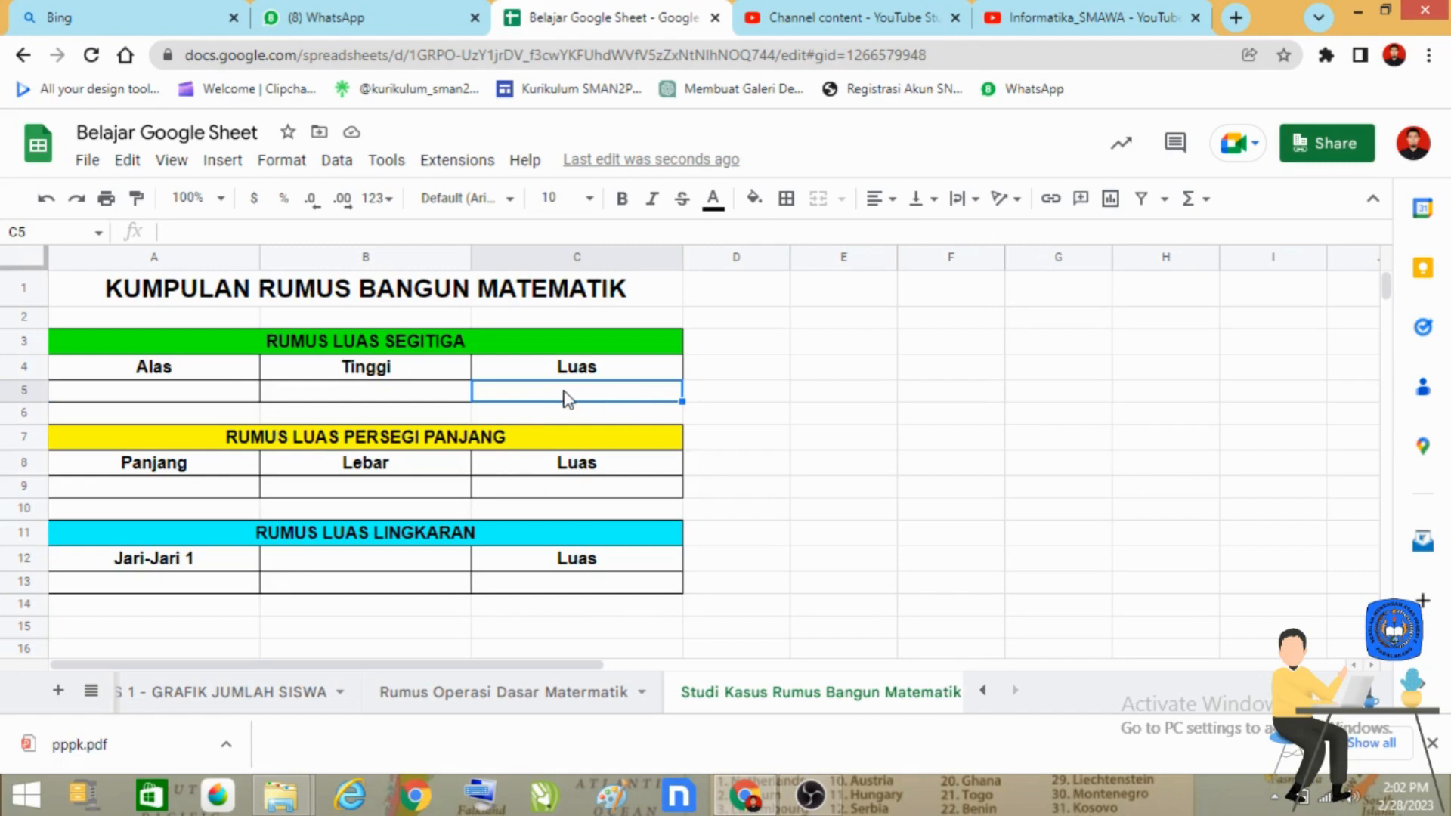
click(575, 490)
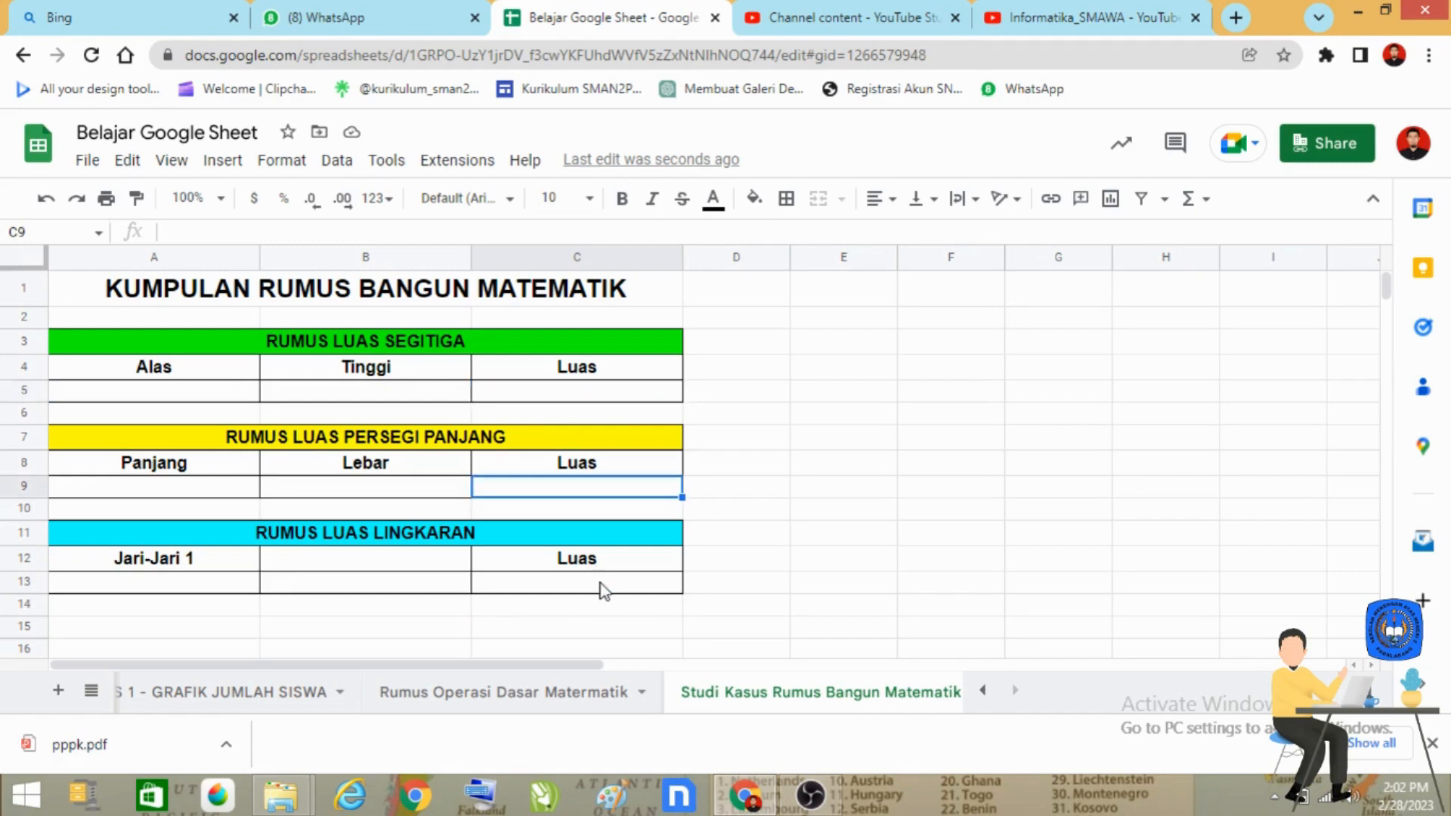
click(602, 588)
Step: Enter the triangle area formula =0.5*(A5*B5) in cell C5 under "Luas"
click(630, 391)
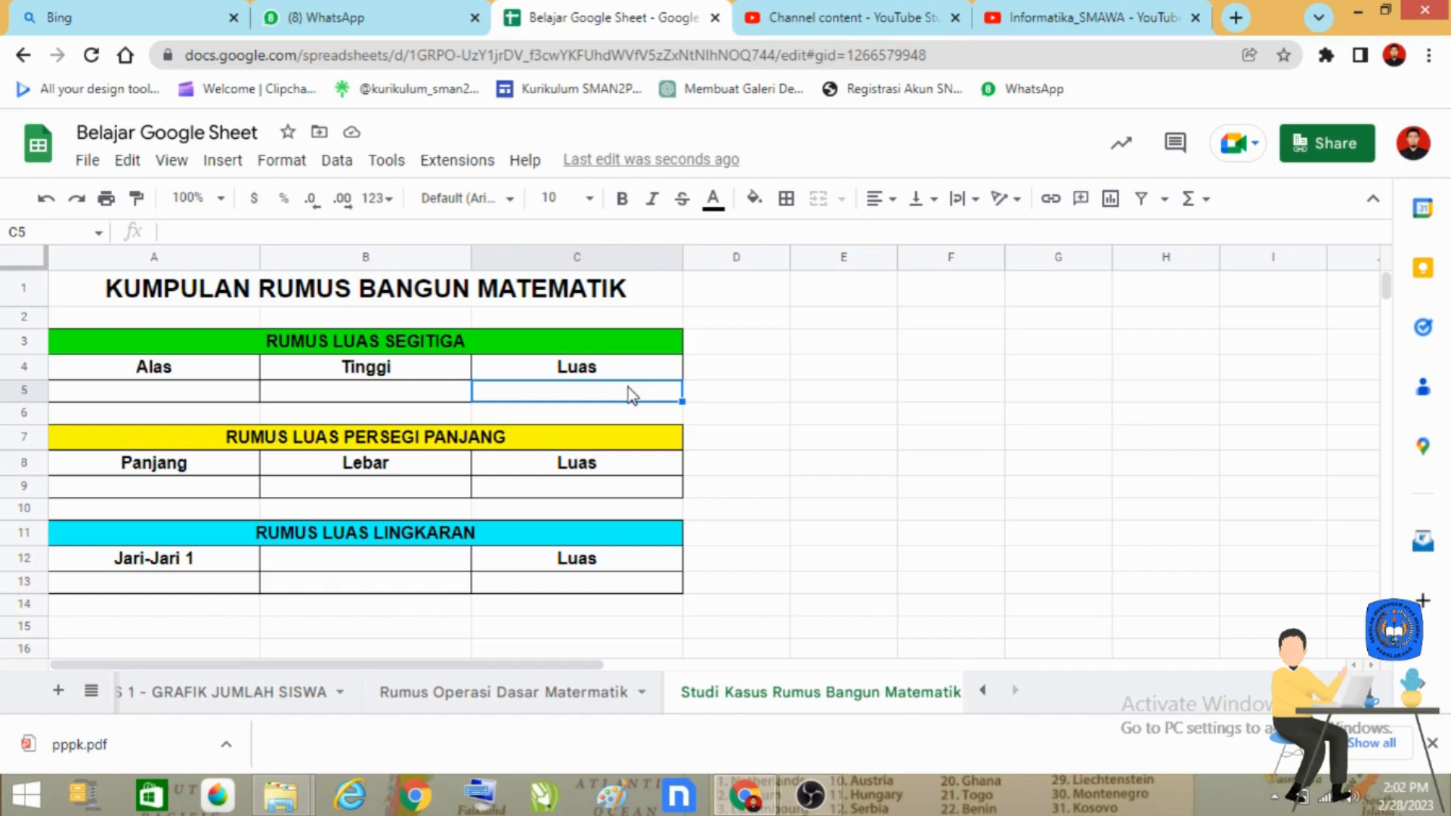
text(=)
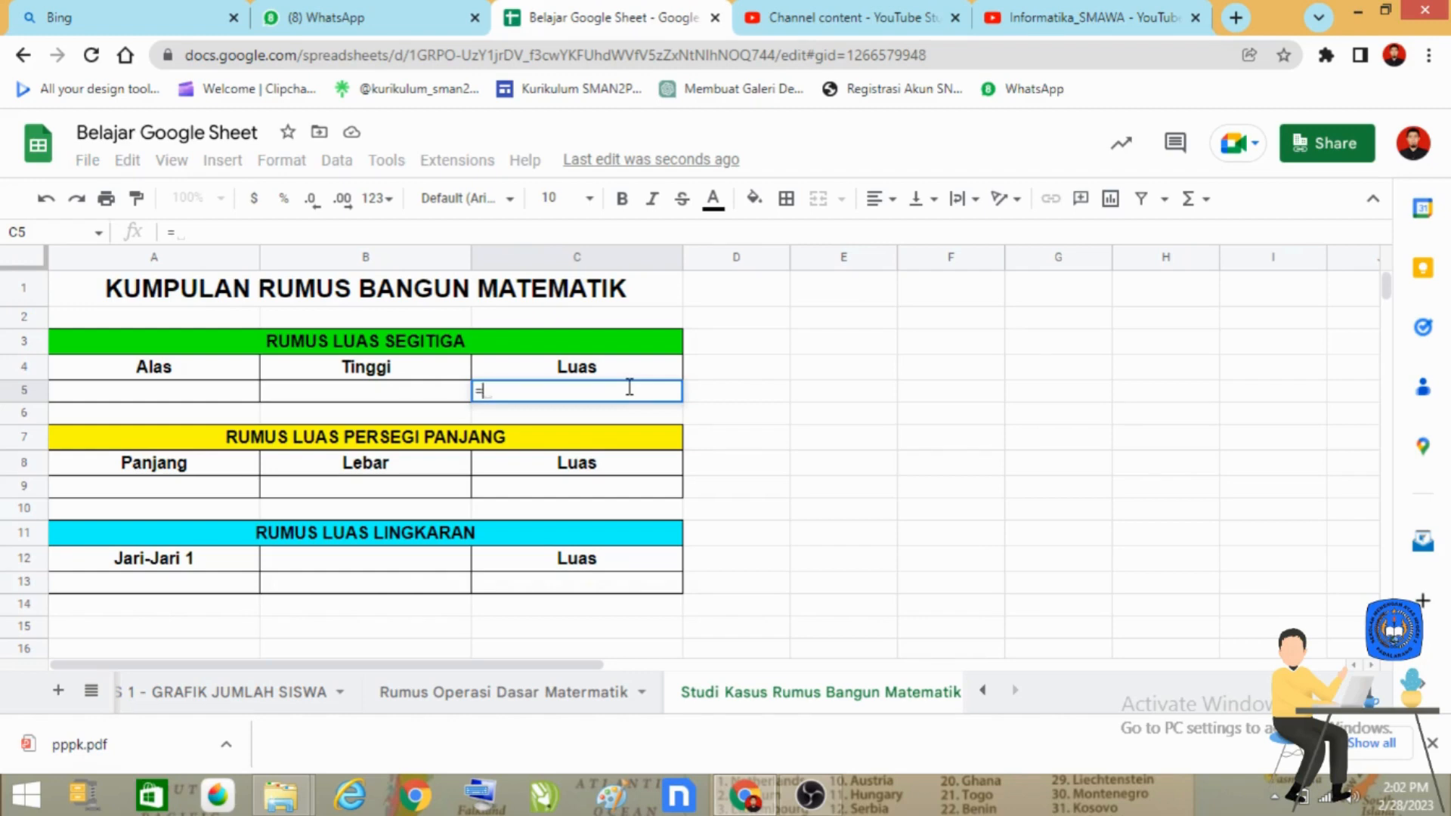
text(0)
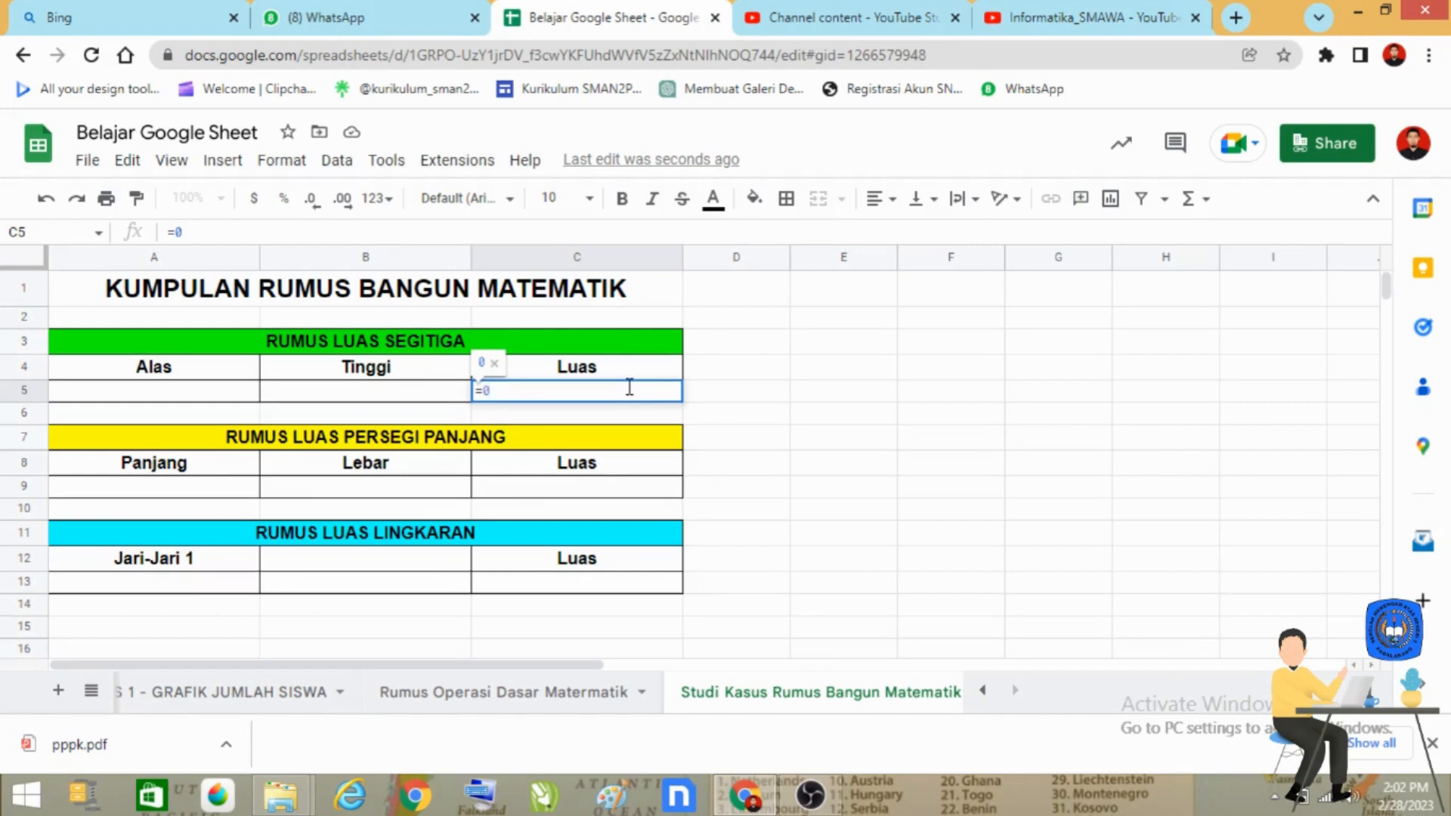
text(.5)
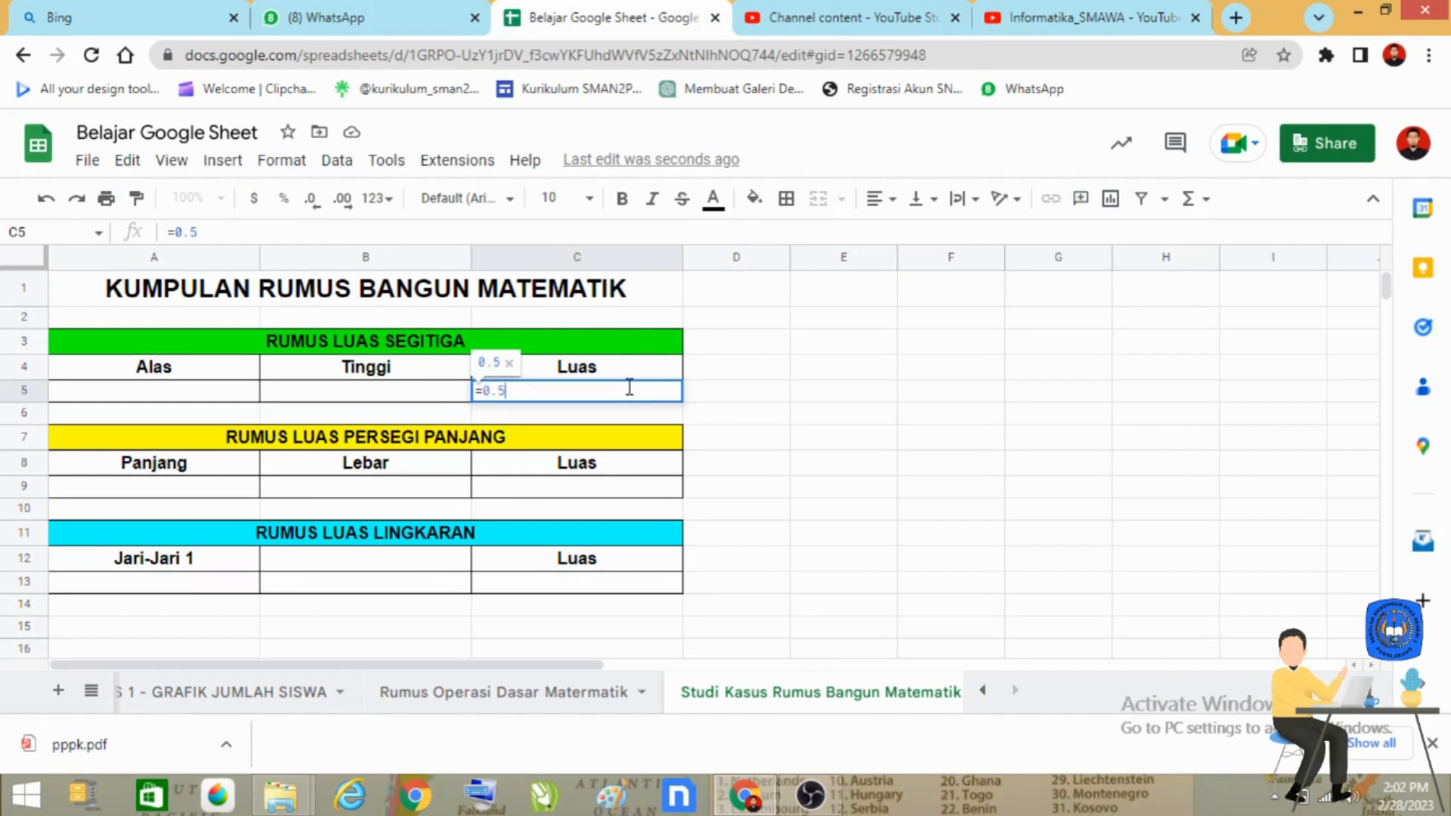
text(*)
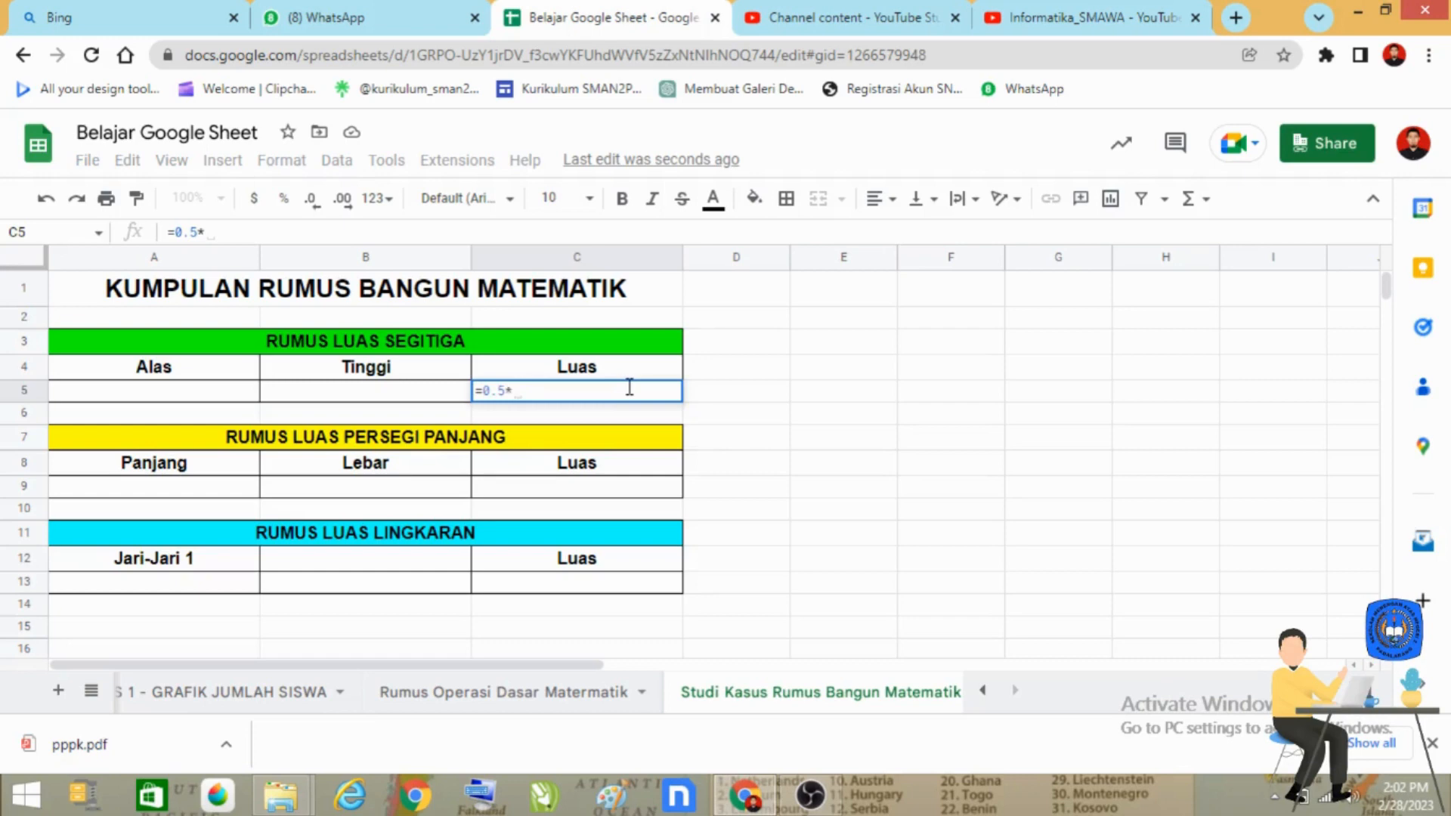
text(()
click(155, 398)
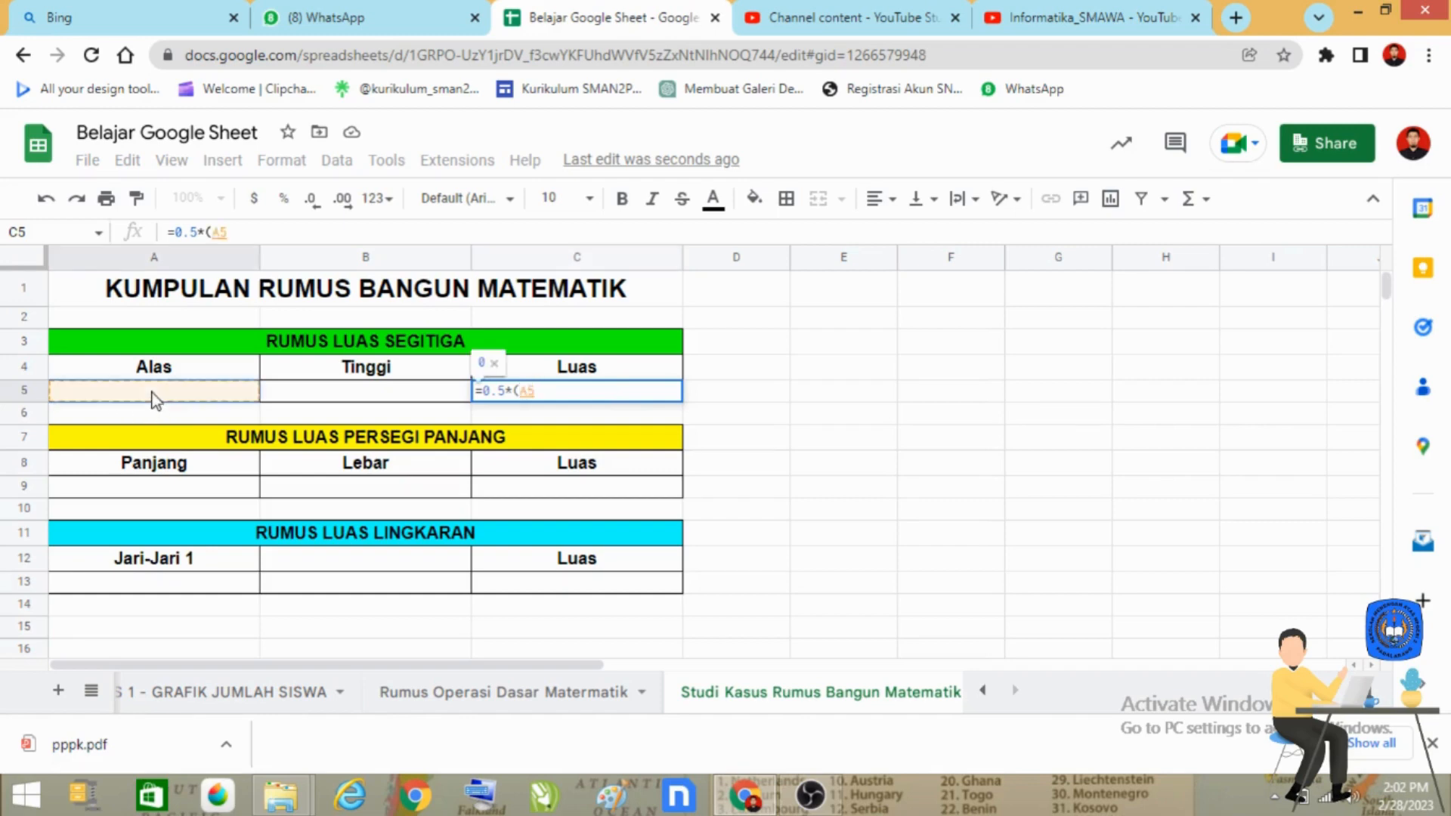
text(*)
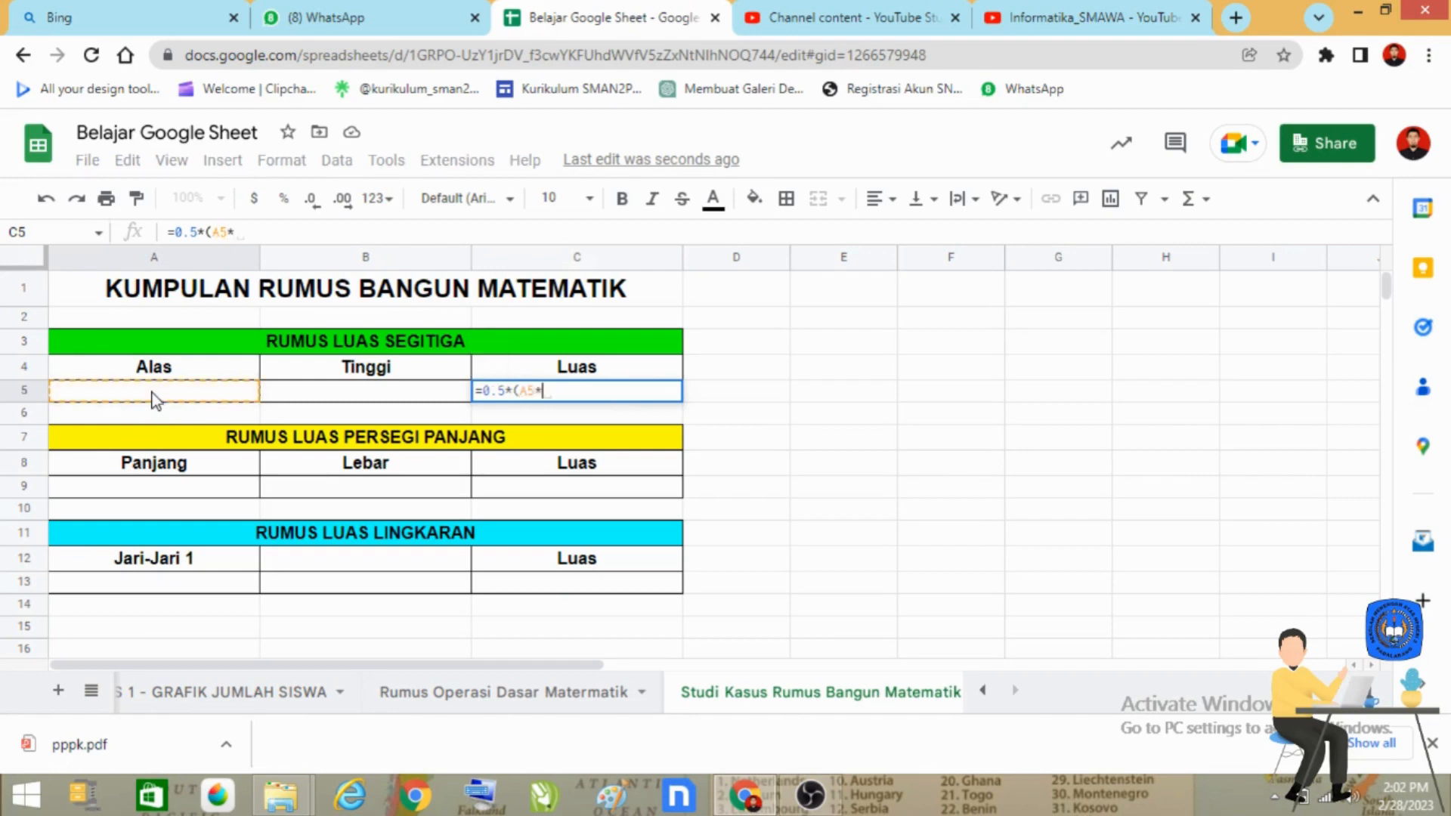
click(385, 388)
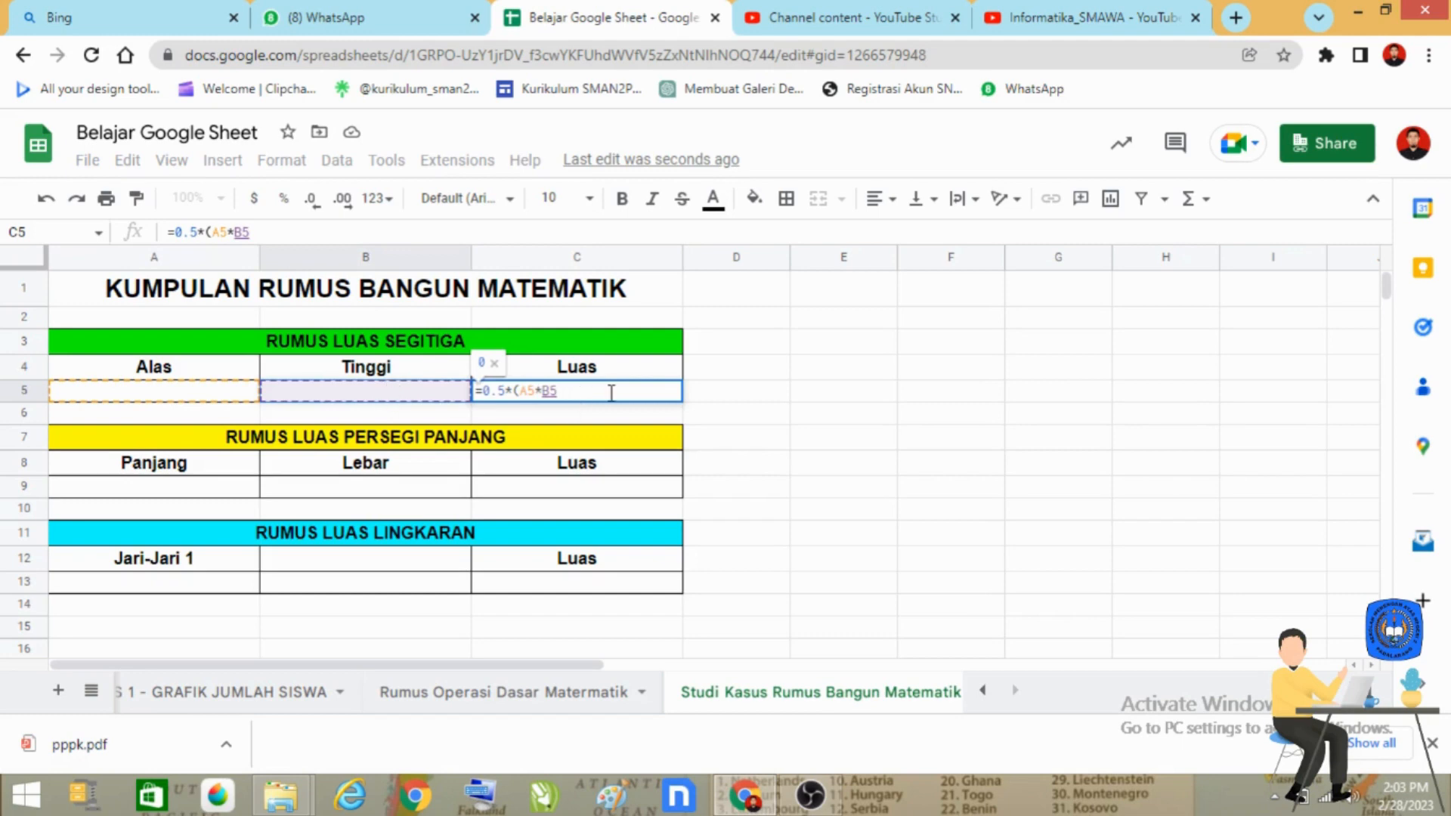
text())
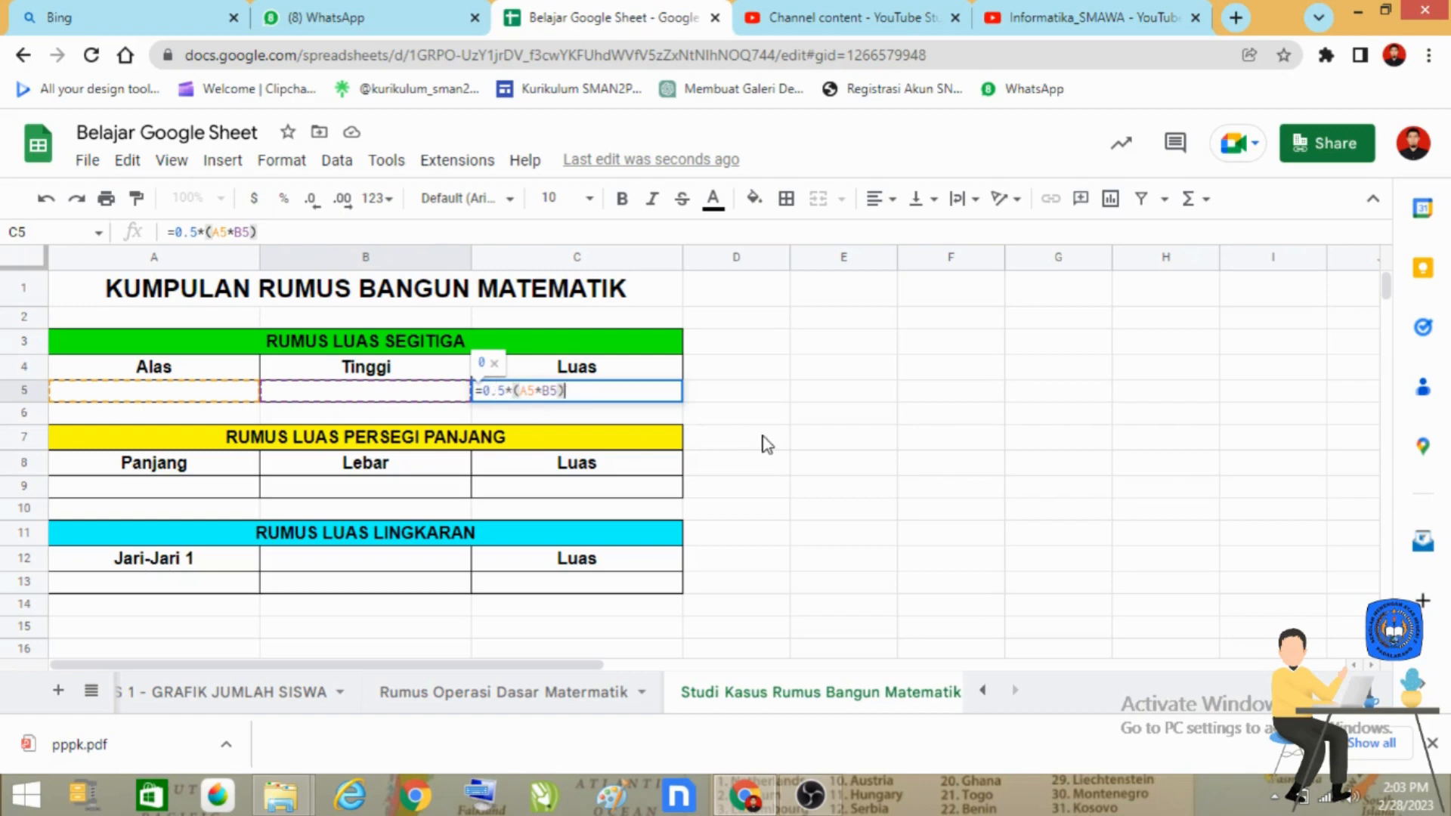
key(Return)
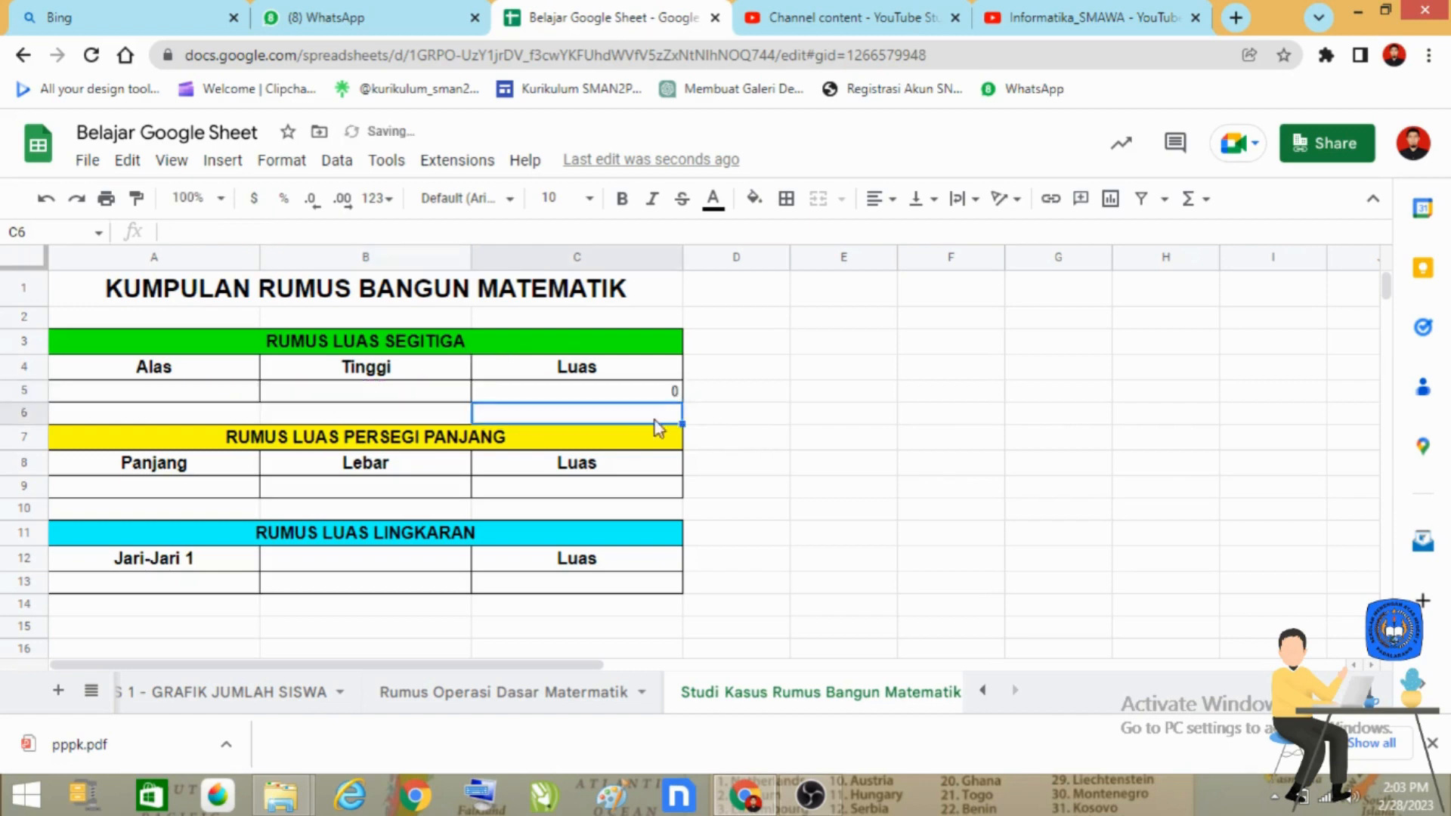
Step: Center the triangle's area result in C5 horizontally
click(663, 399)
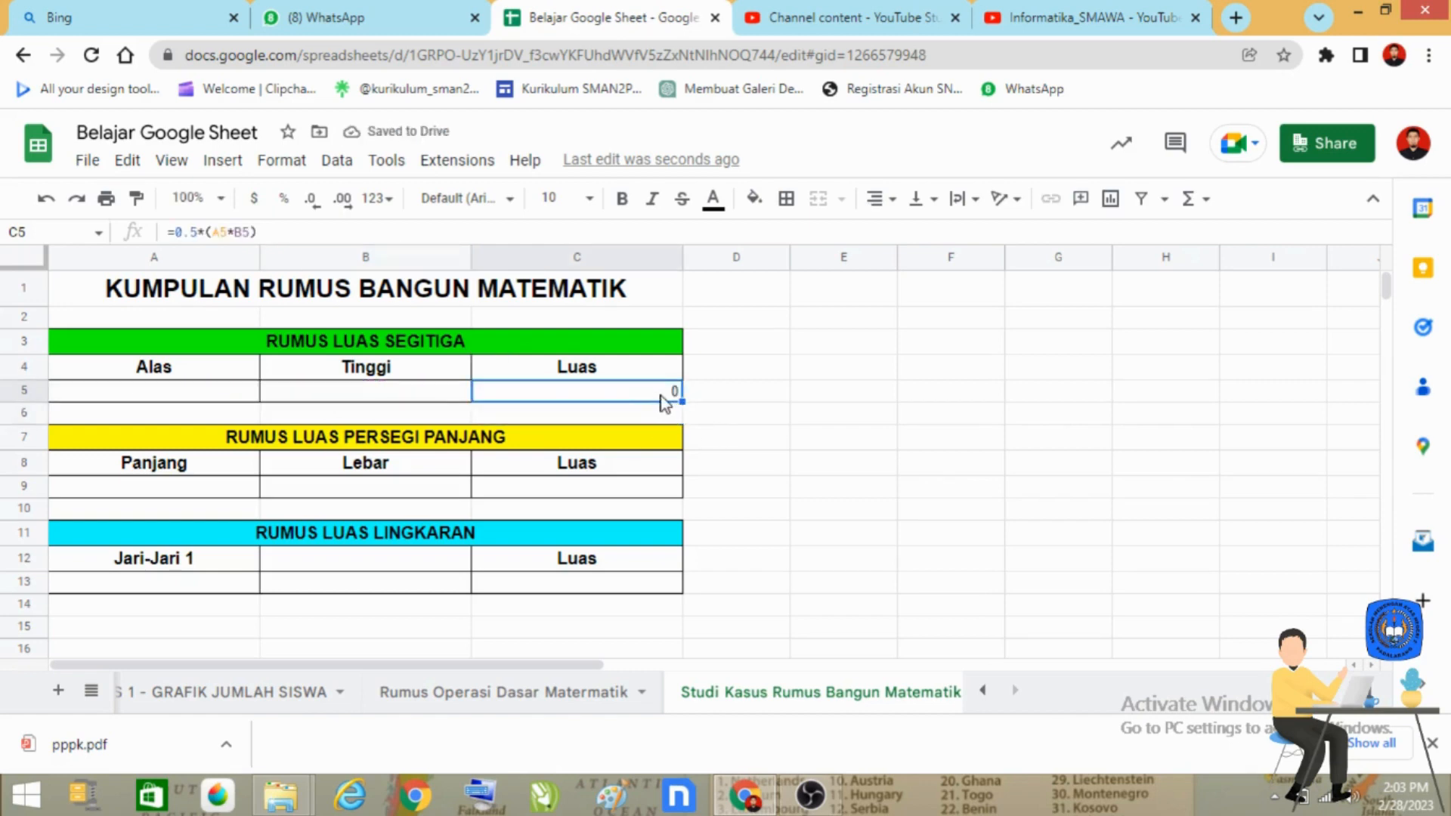
click(878, 199)
click(904, 235)
Step: Enter 5 as the triangle's base in A5 and 7 as its height in B5
click(201, 401)
click(385, 396)
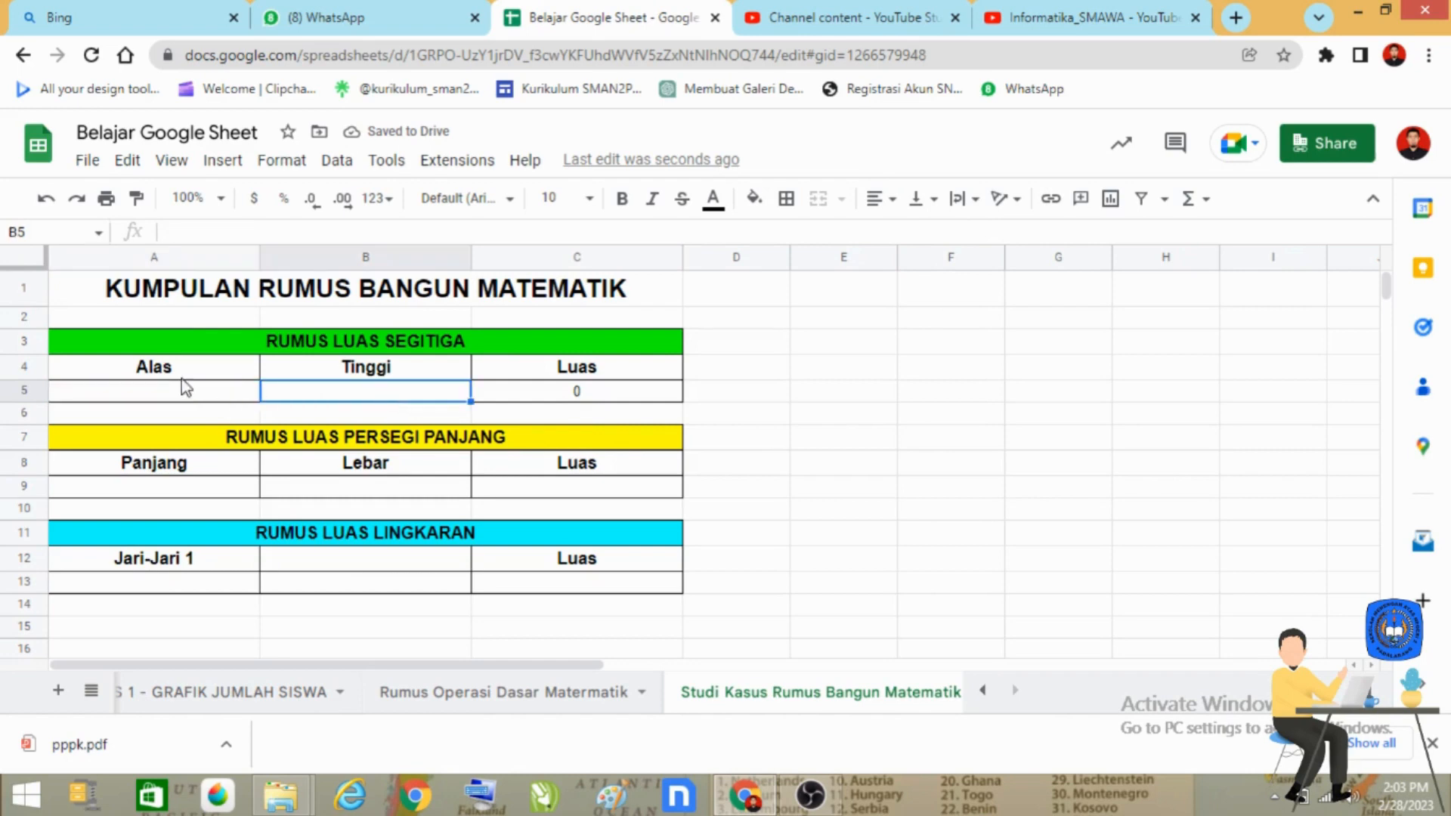
click(179, 400)
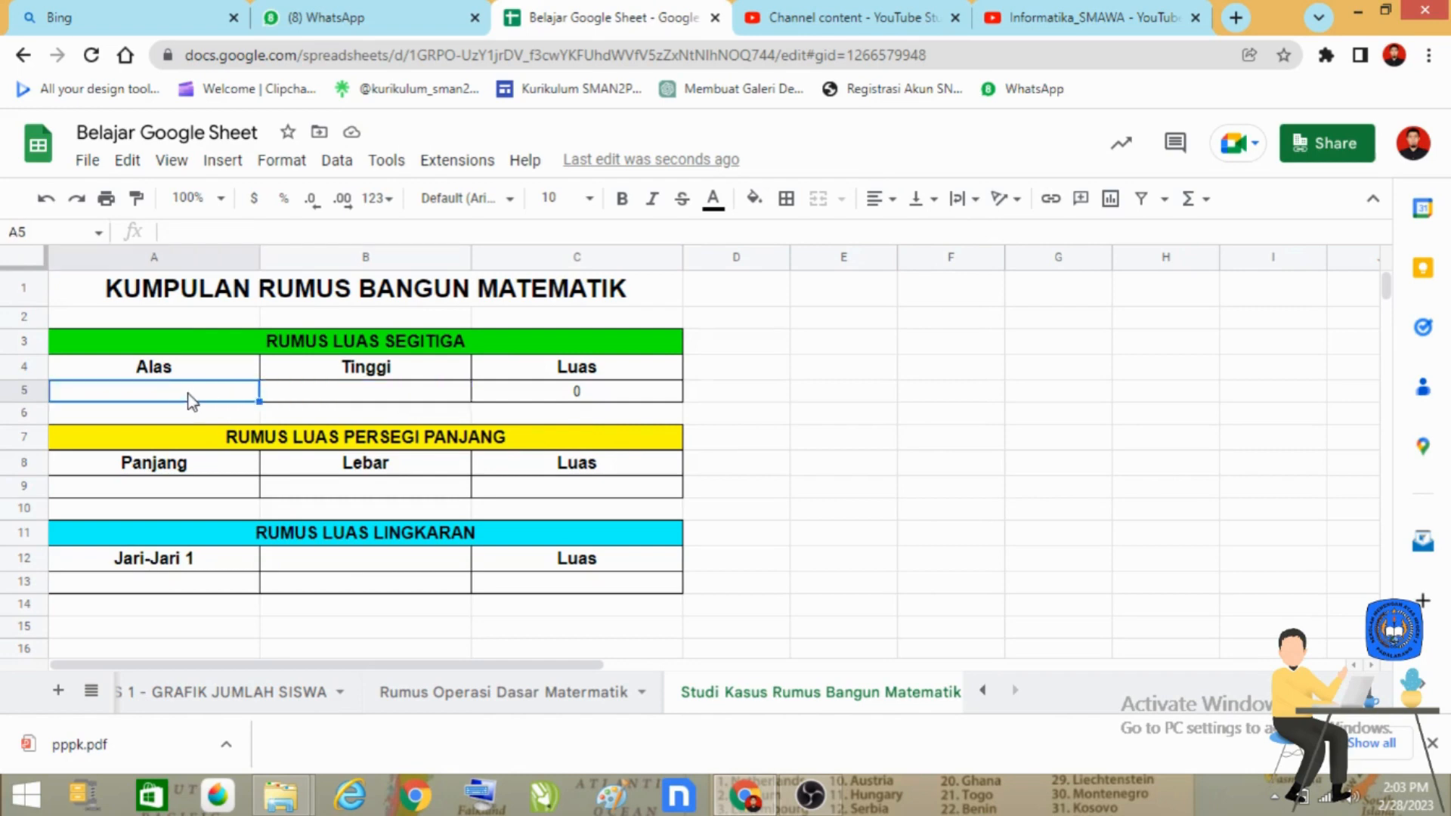
text(5)
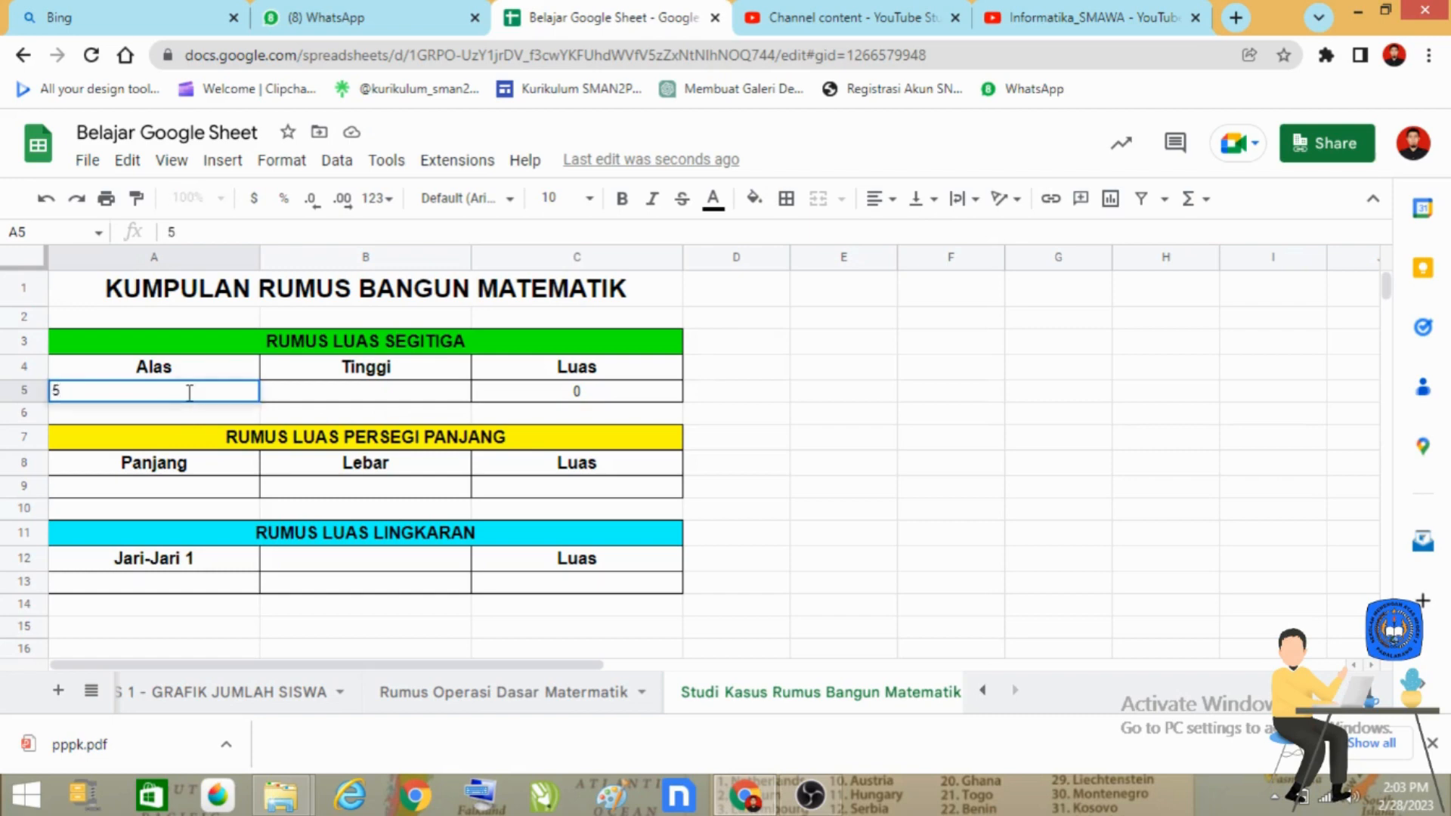
key(Tab)
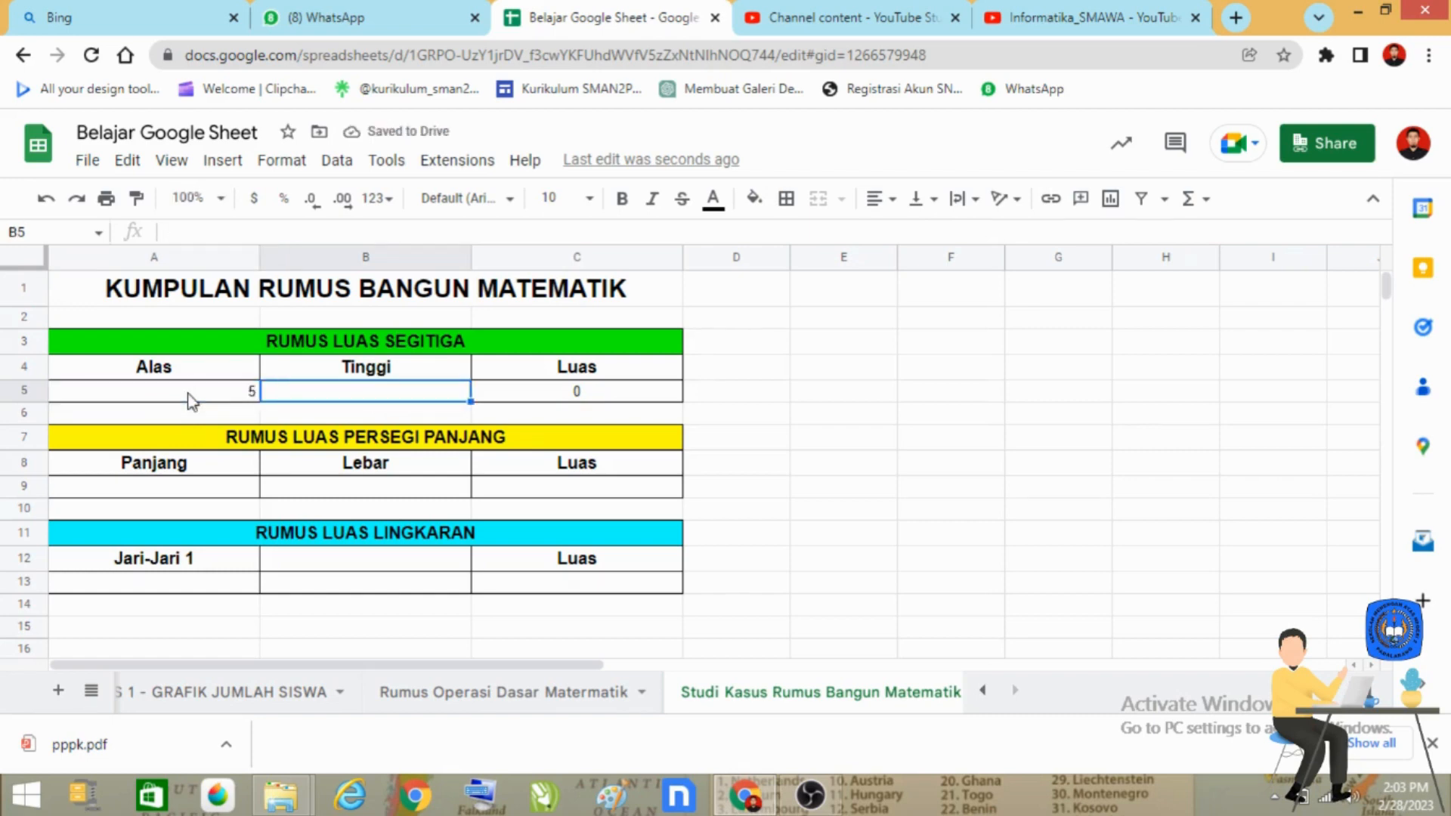
text(7)
key(Return)
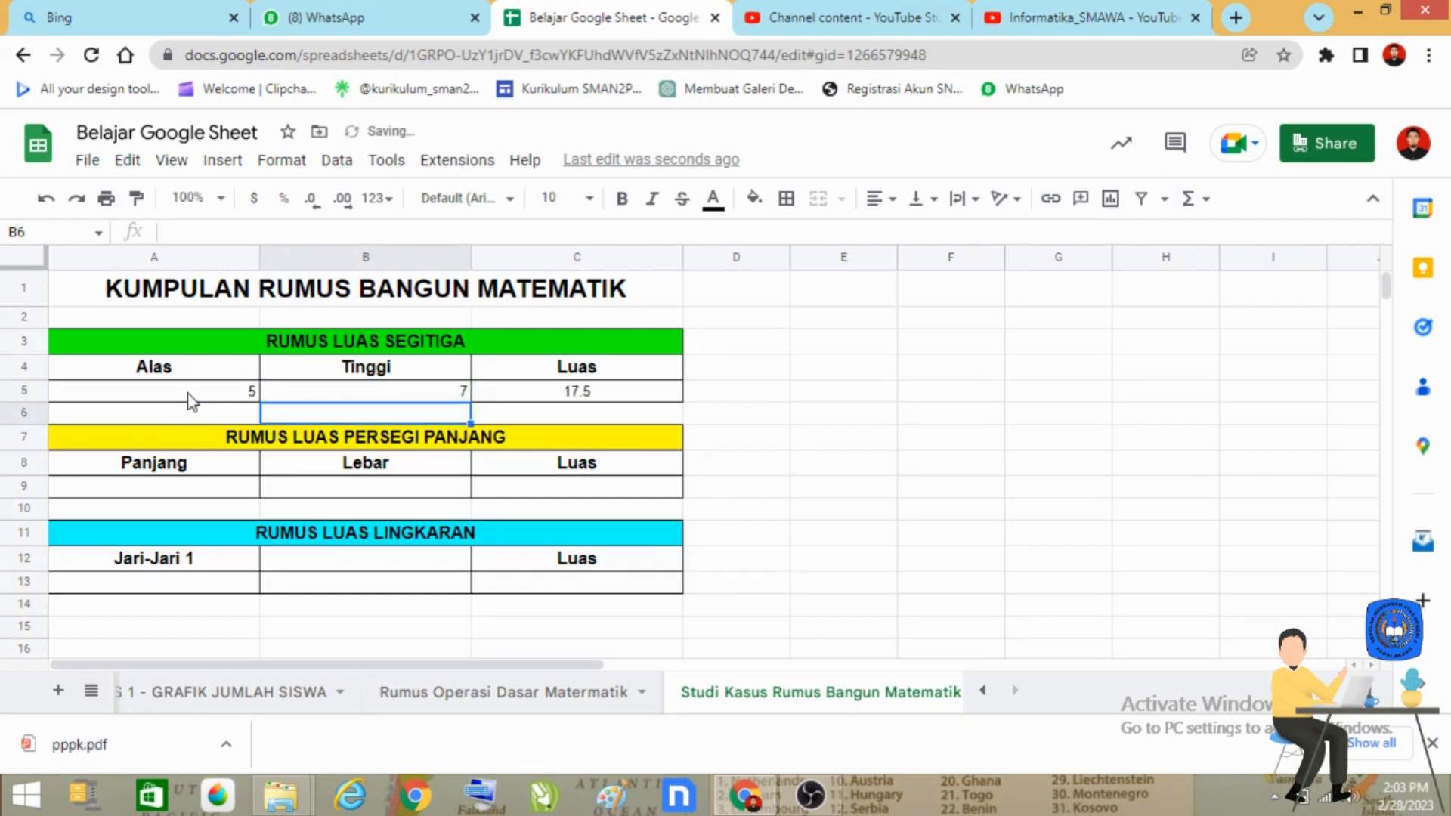
Step: Center the triangle table's value row A5:C5 horizontally
click(590, 394)
drag(201, 401, 547, 408)
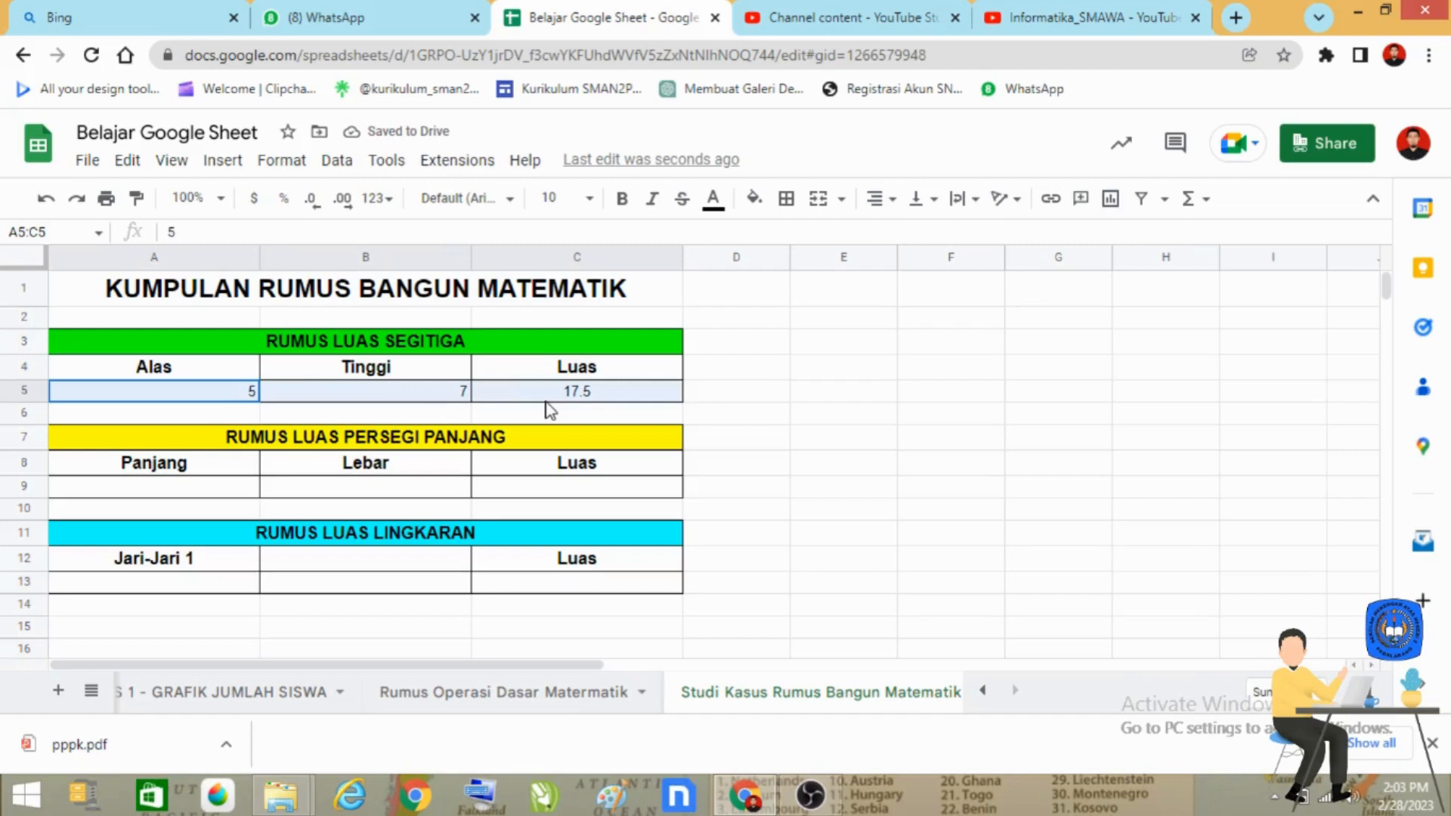
click(878, 199)
click(905, 234)
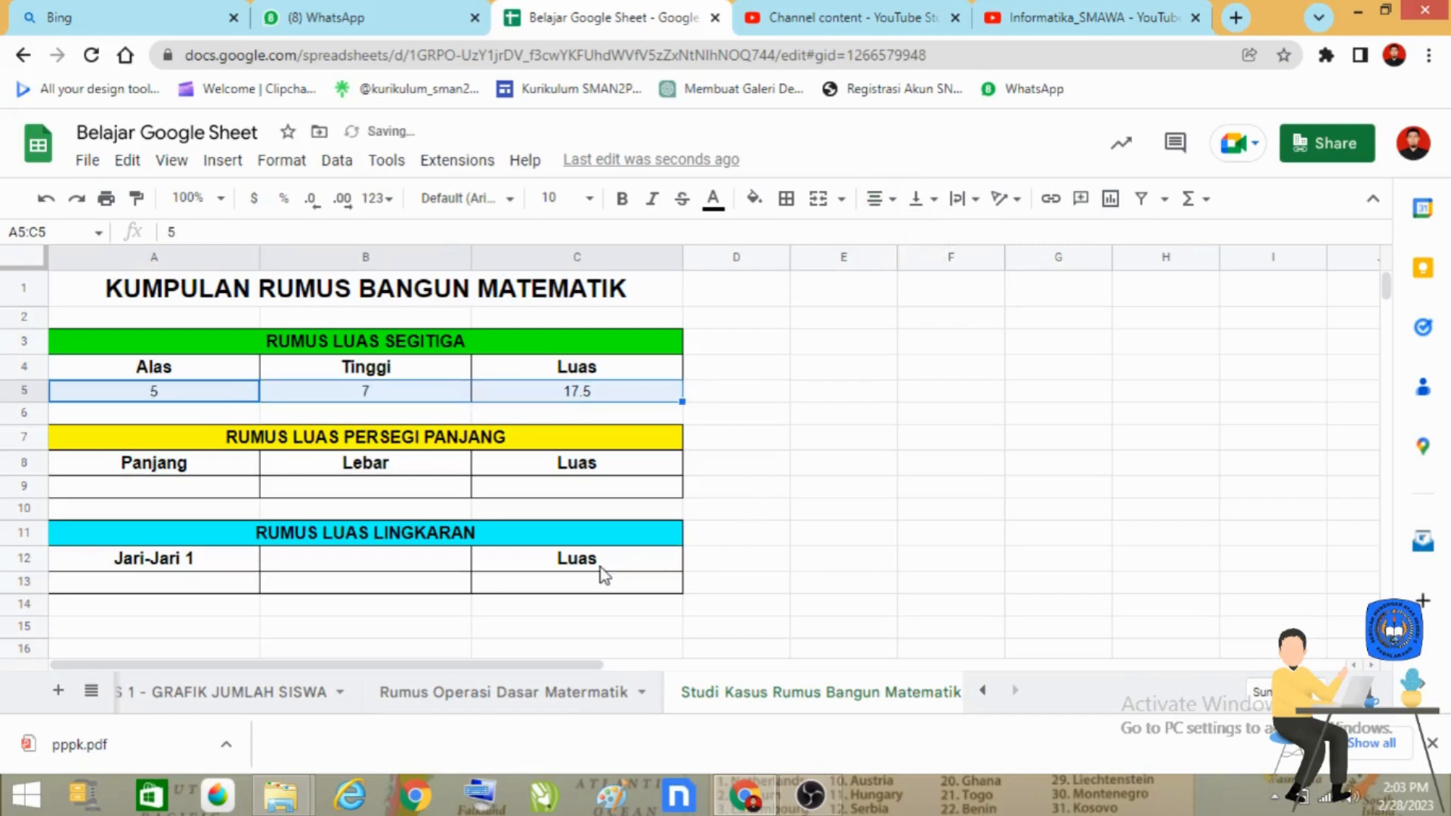
Step: Center the value rows of the rectangle table (A9:C9) and the circle table (A13:C13) horizontally
drag(161, 488, 556, 488)
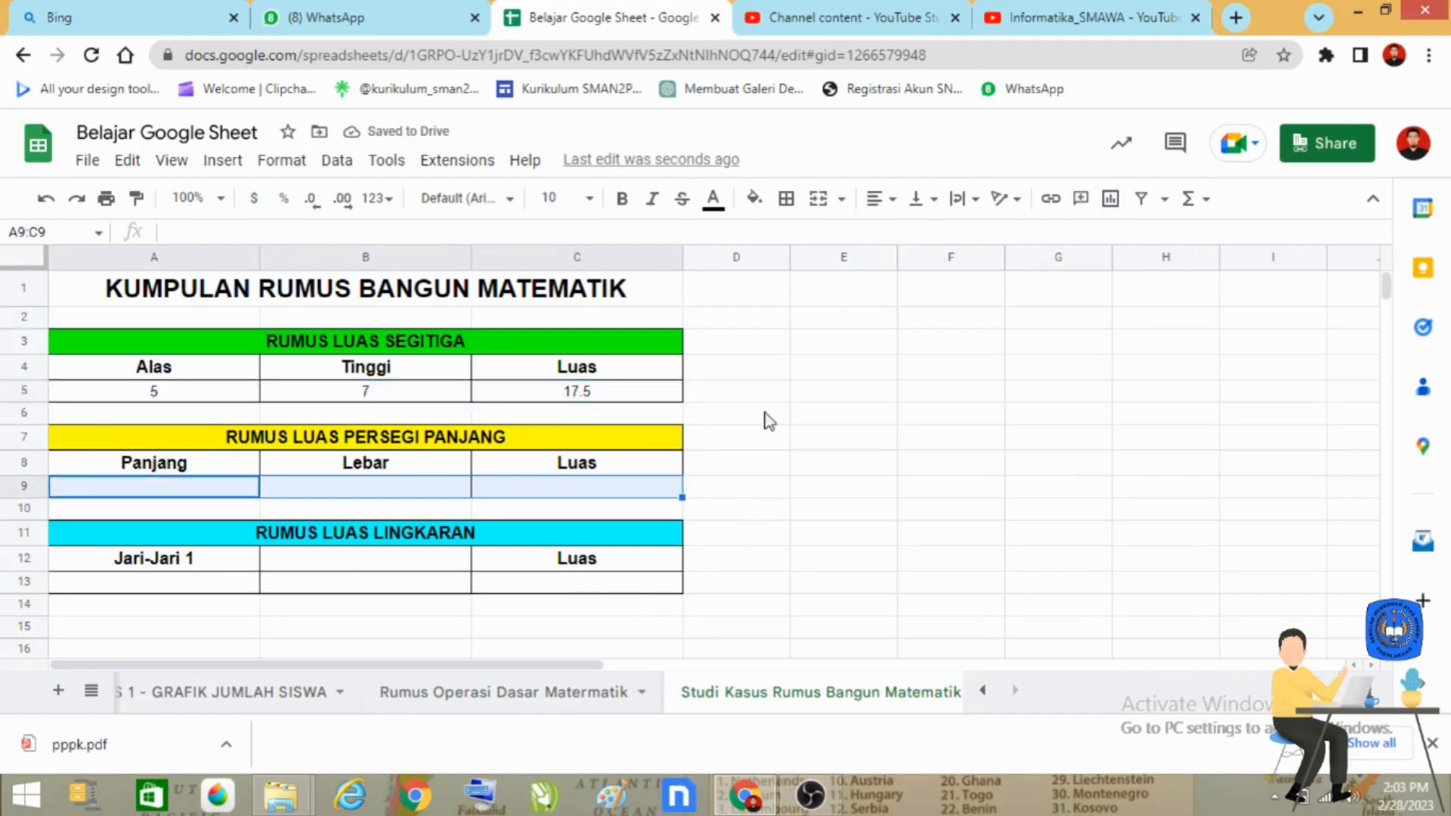
click(877, 204)
click(900, 239)
drag(184, 584, 573, 591)
click(879, 198)
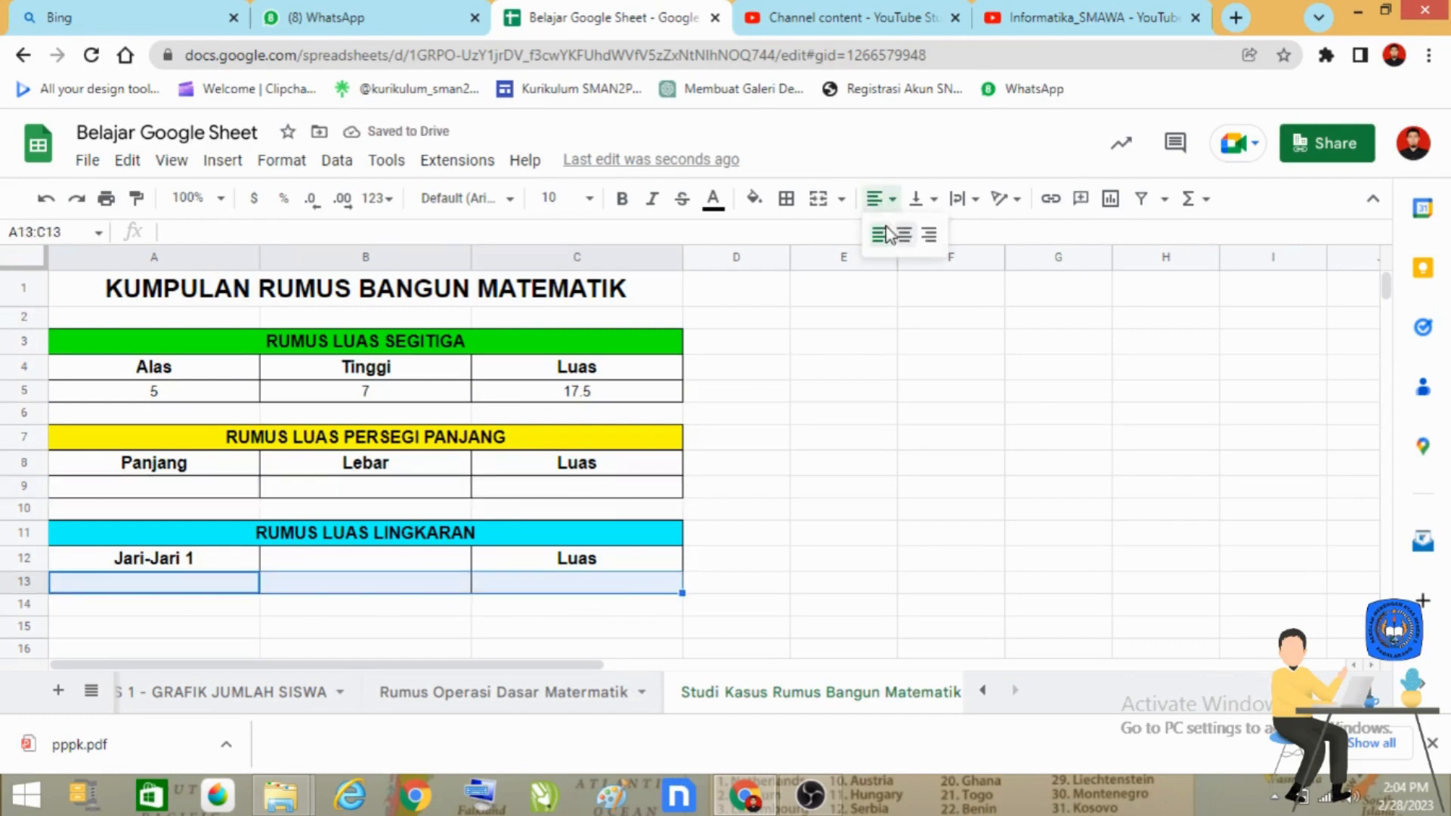
click(902, 244)
click(831, 604)
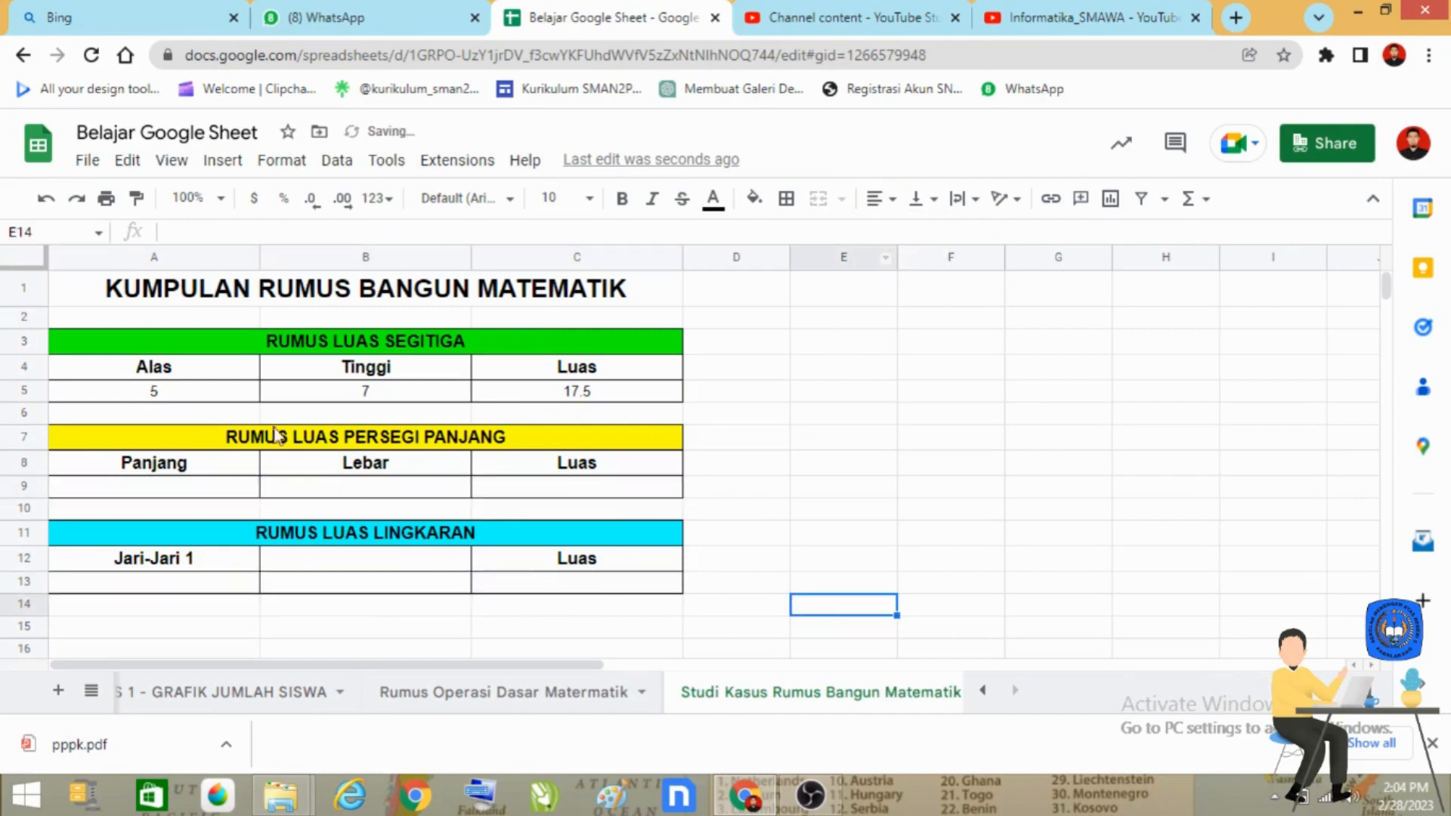
Step: Enter the rectangle's area formula =A9*B9 in C9
click(155, 394)
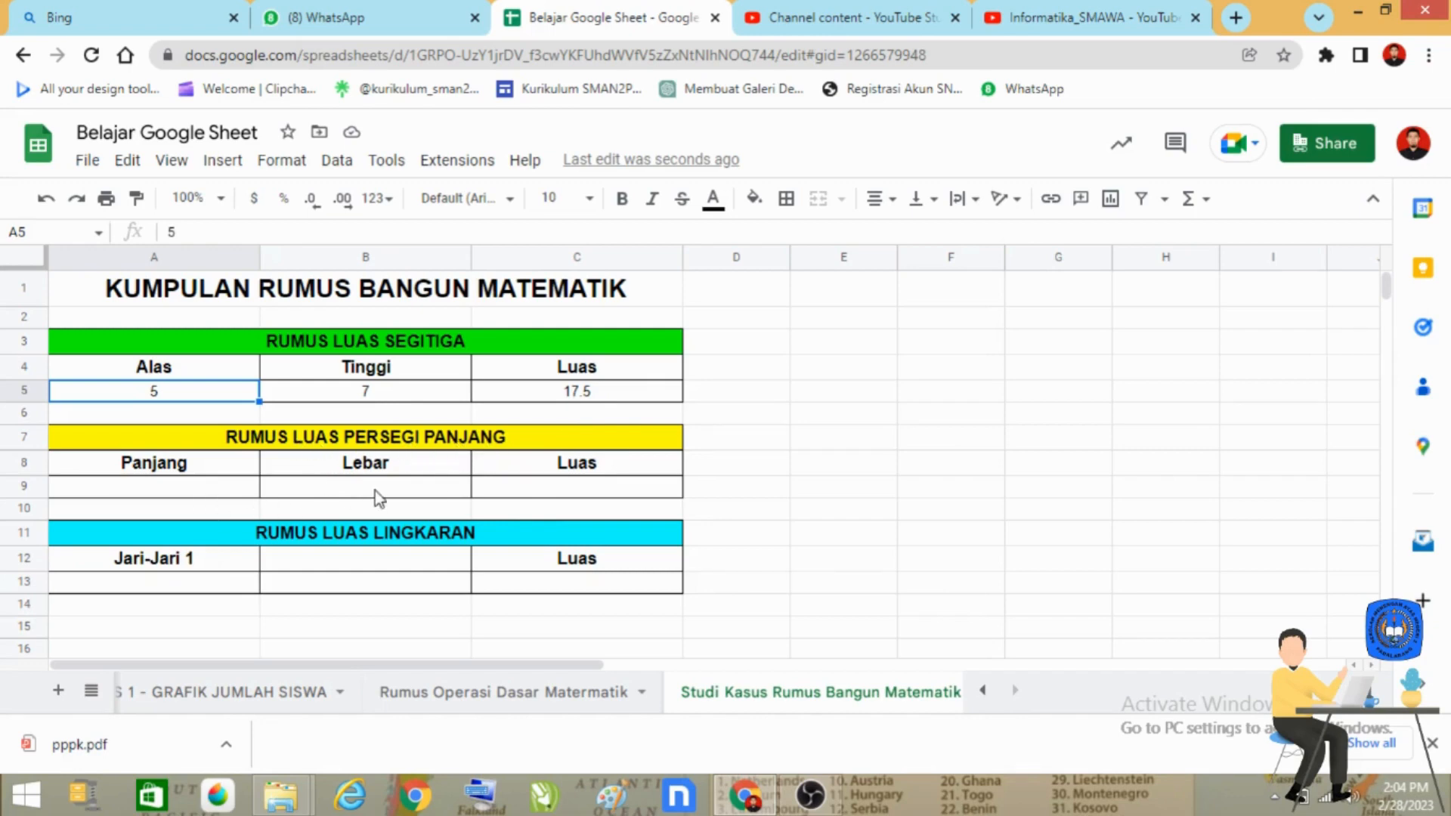
click(619, 488)
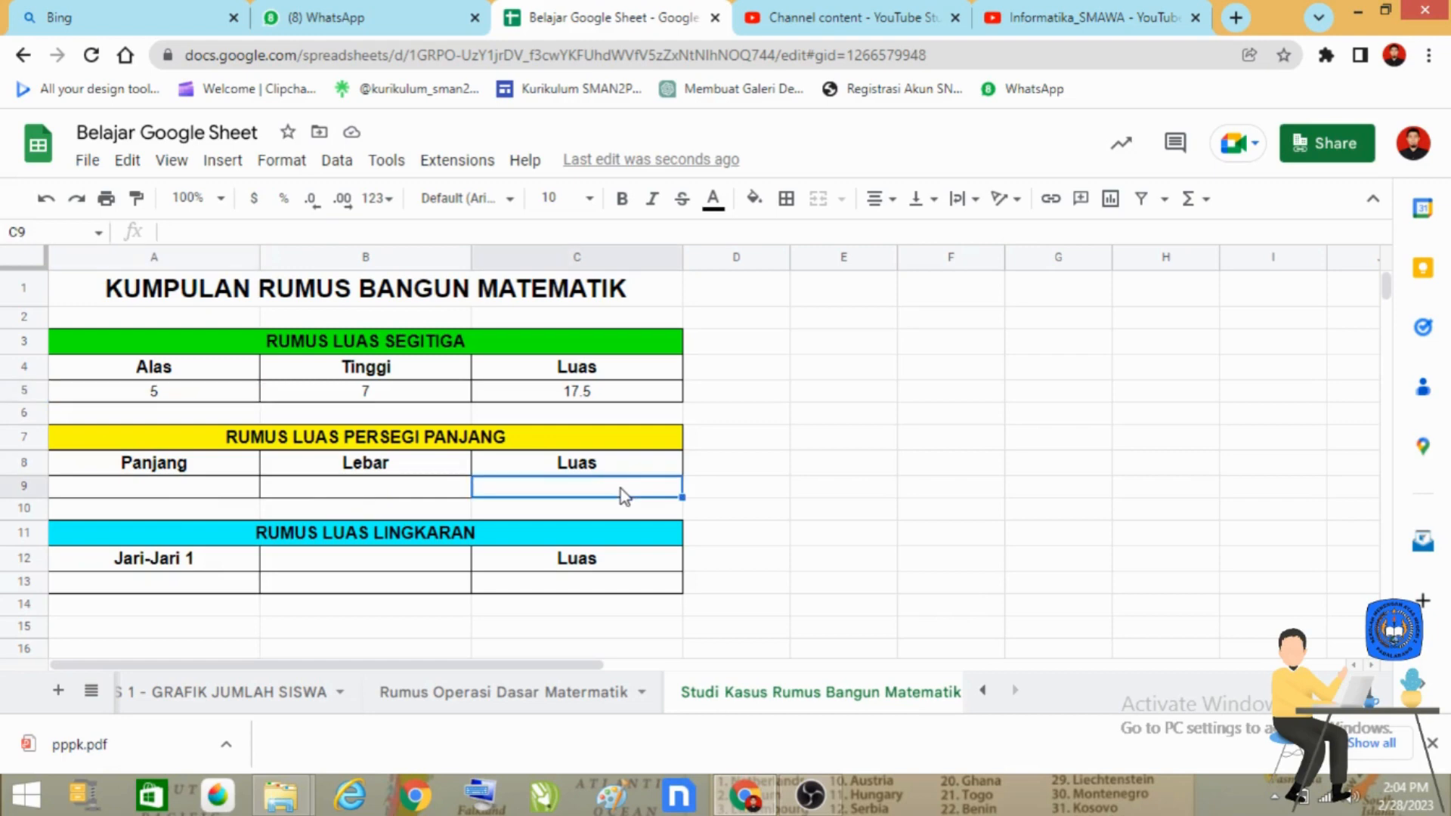
text(=)
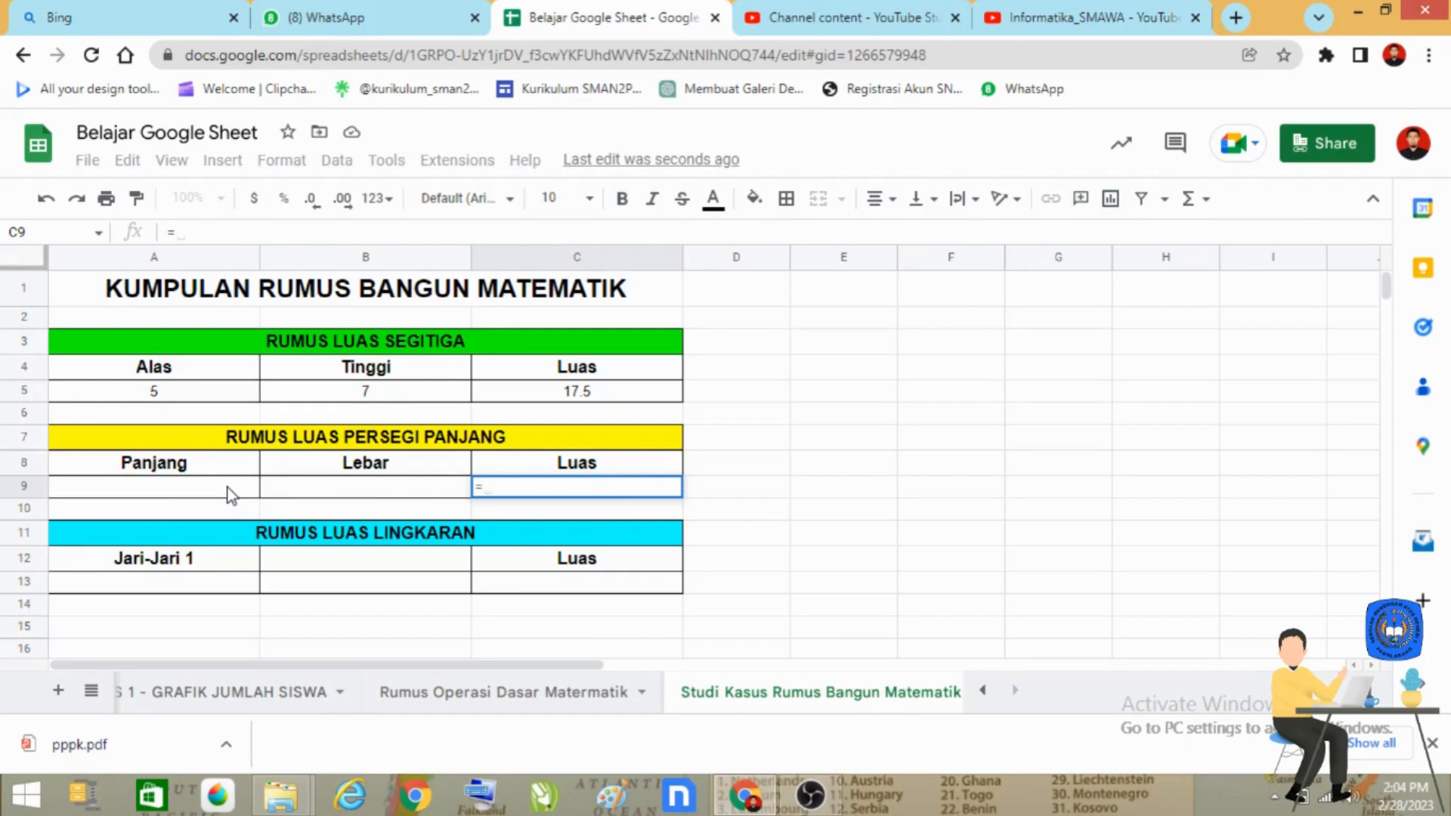
click(185, 488)
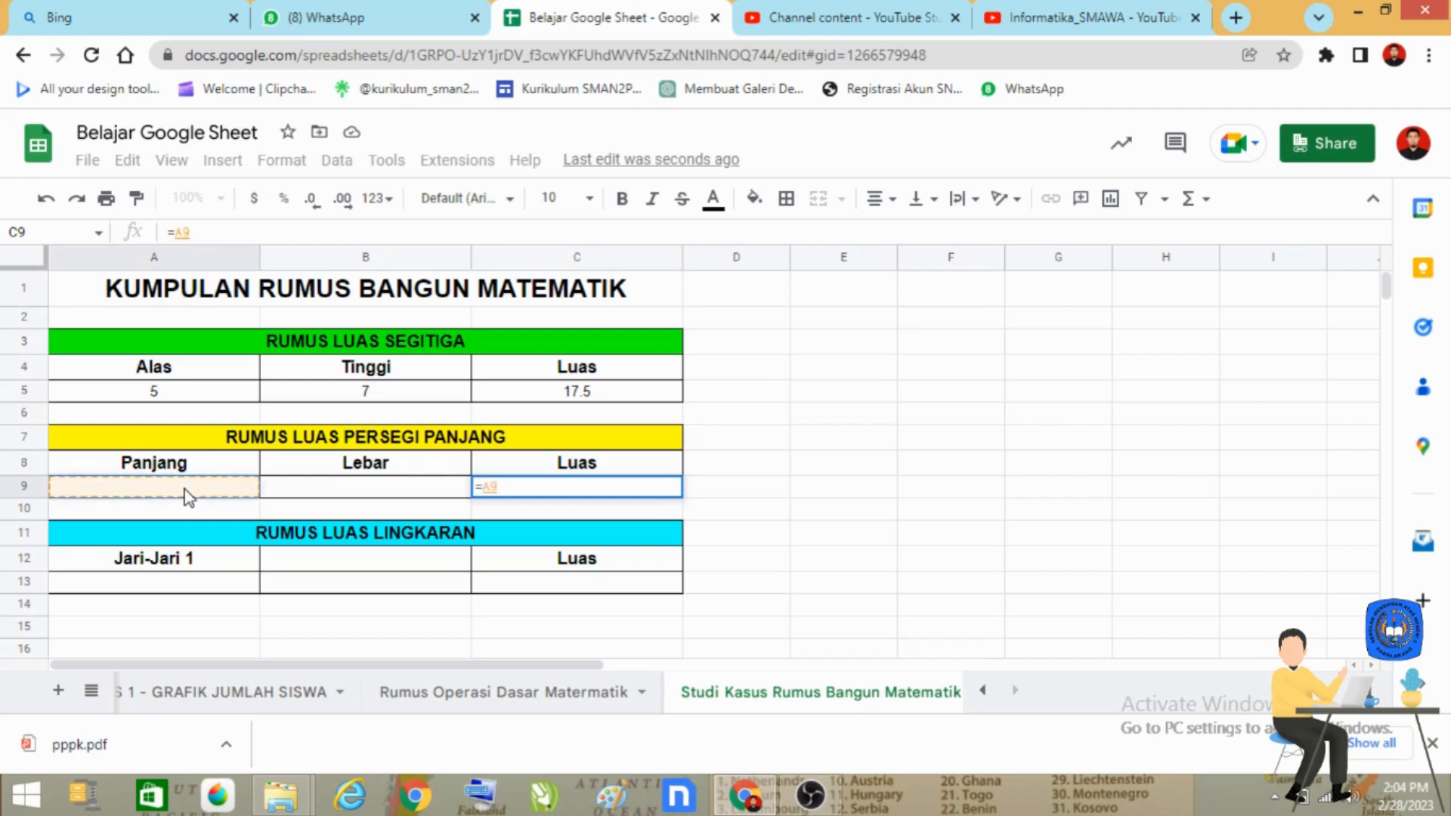
text(*)
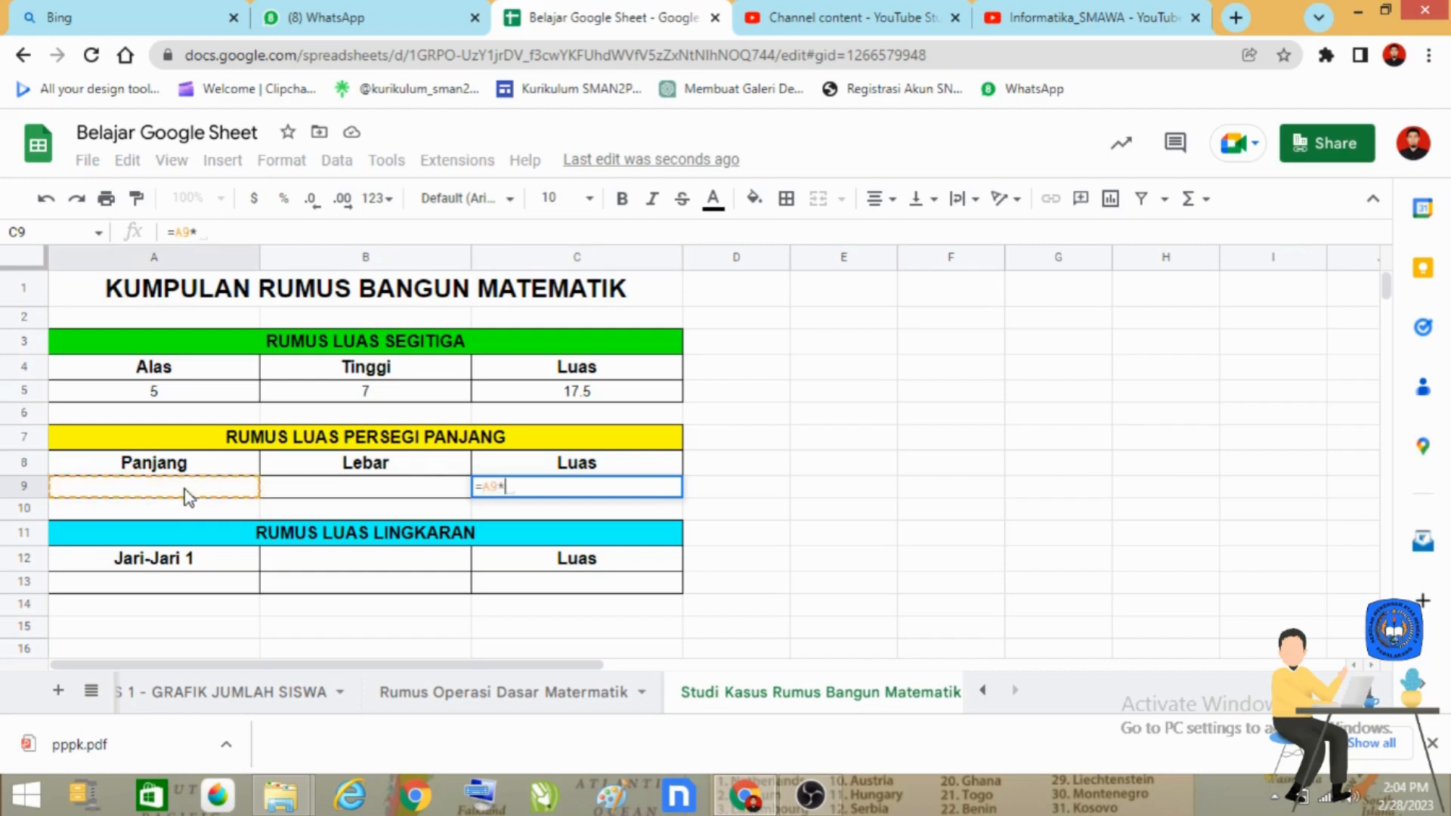
click(378, 488)
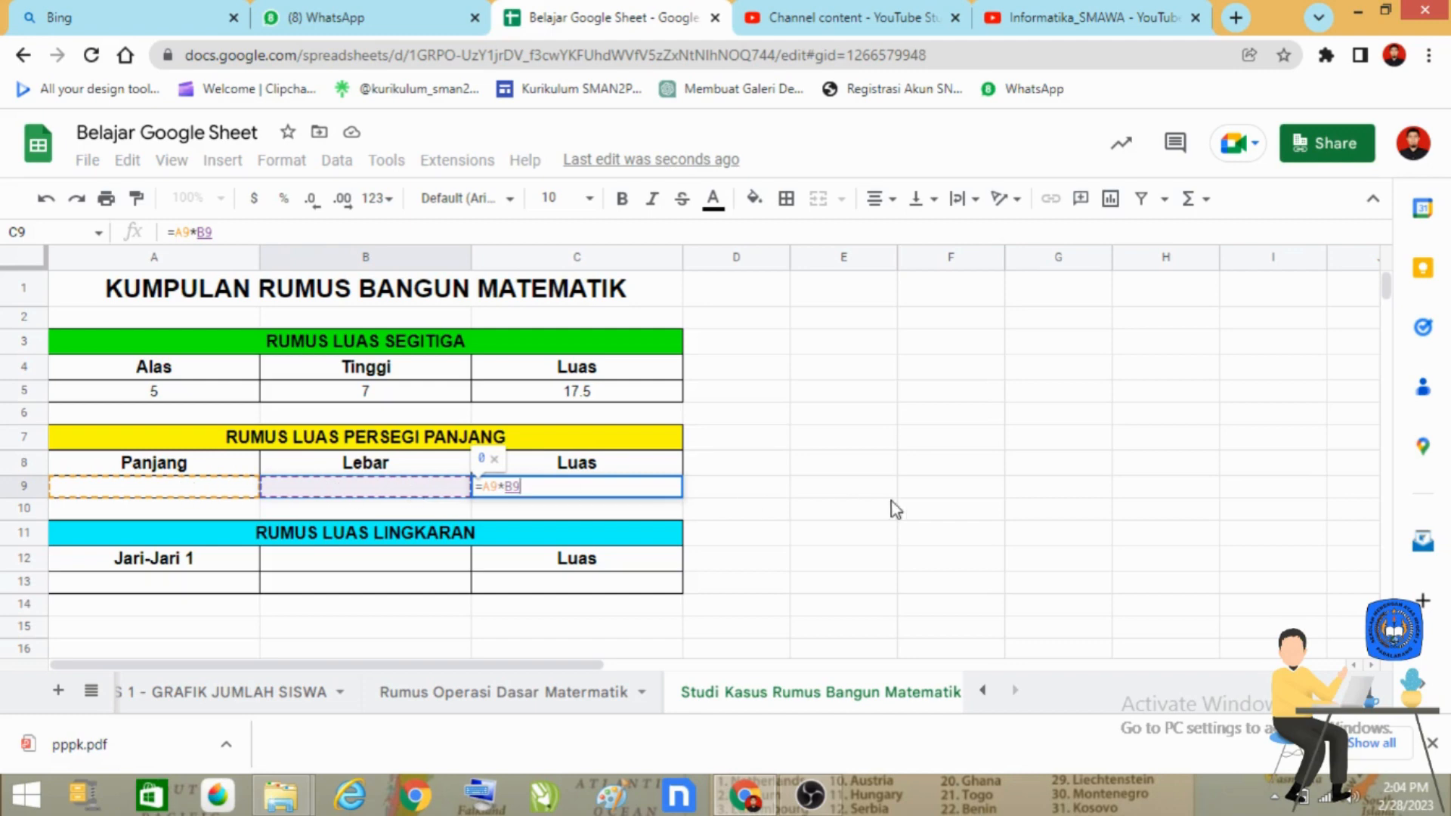
key(Return)
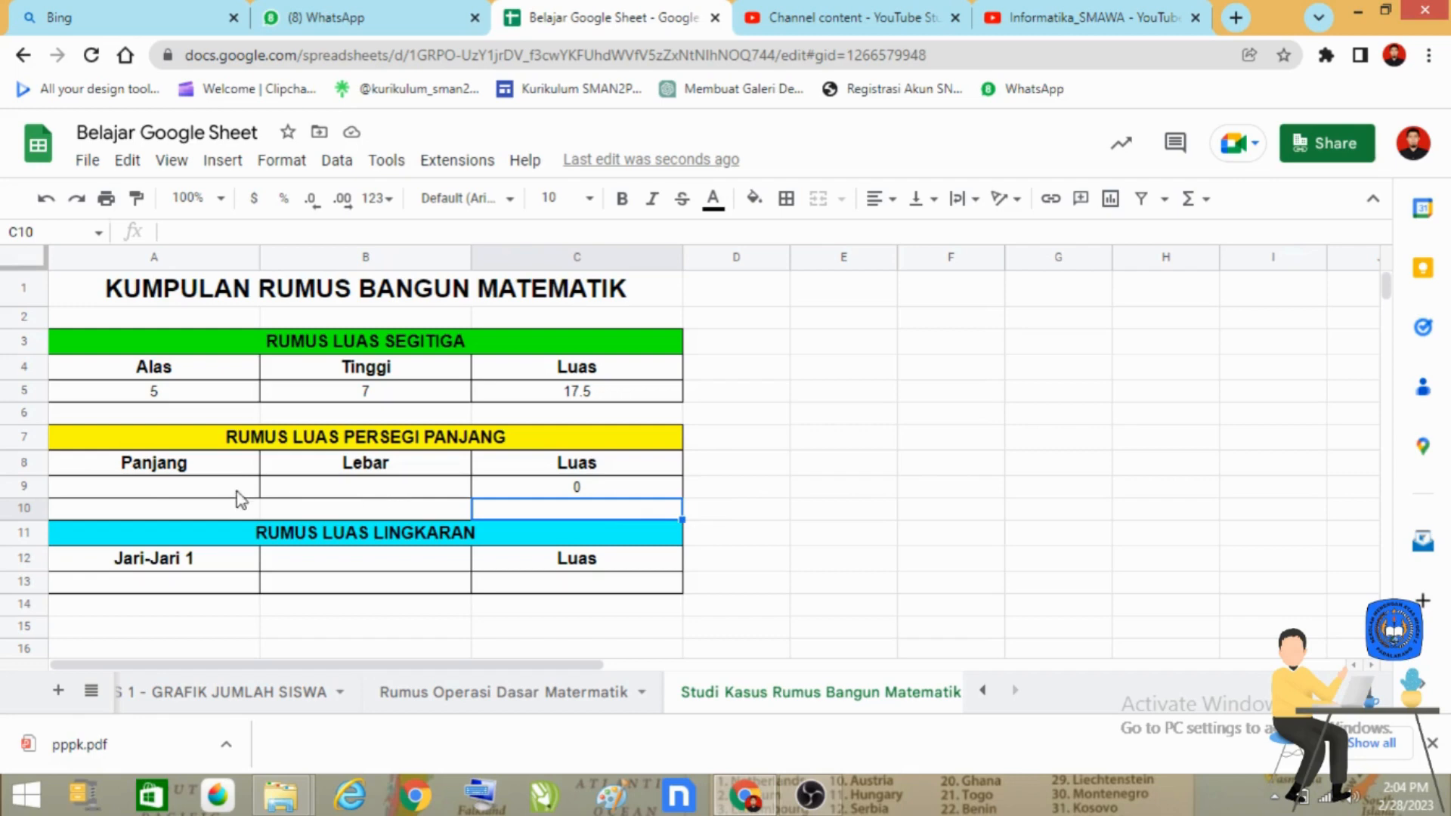
Step: Enter 9 as the rectangle's length in A9 and 5 as its width in B9, and check the area formula in C9
click(201, 495)
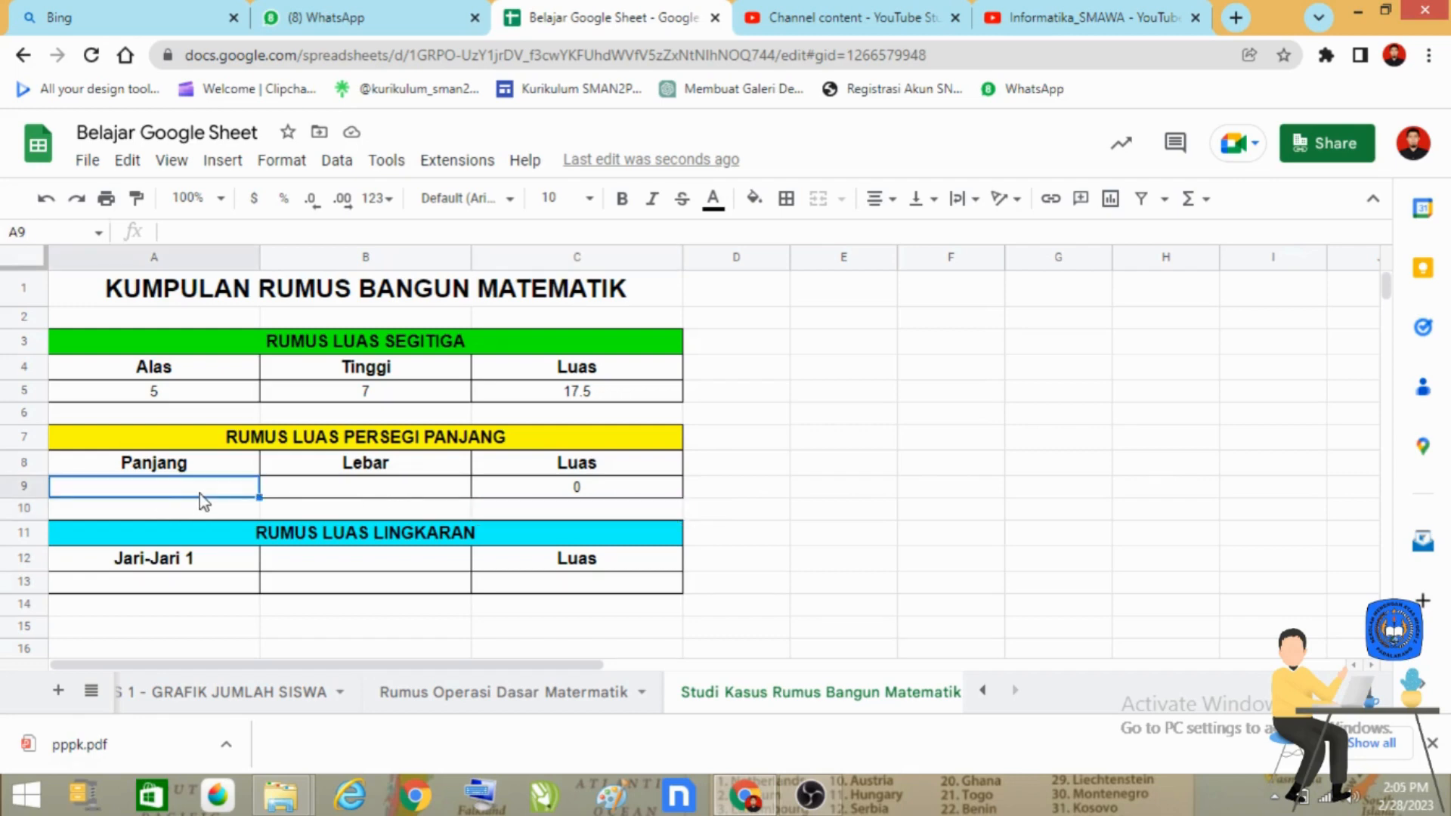
text(5)
key(Tab)
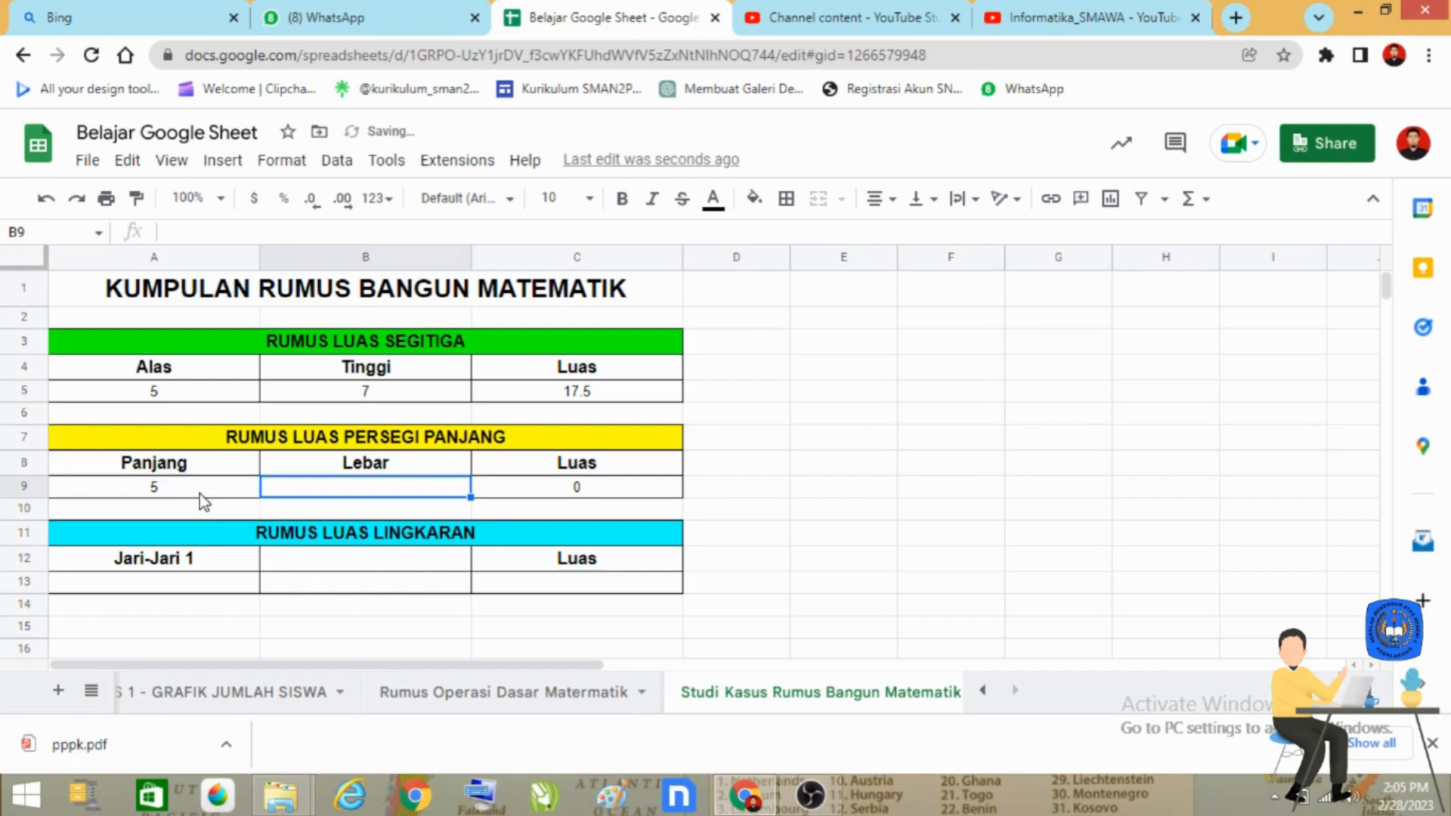
key(Return)
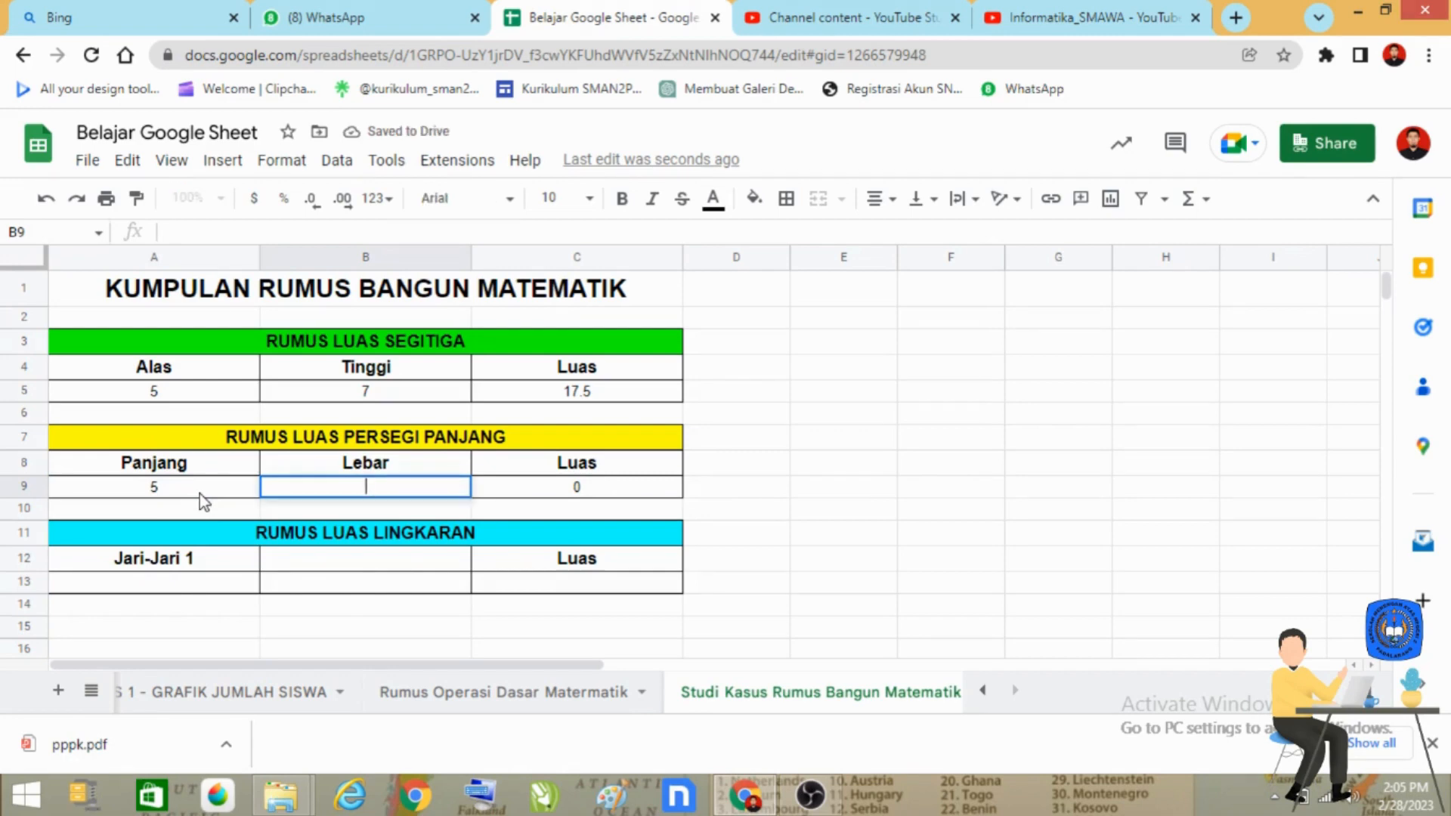
click(200, 492)
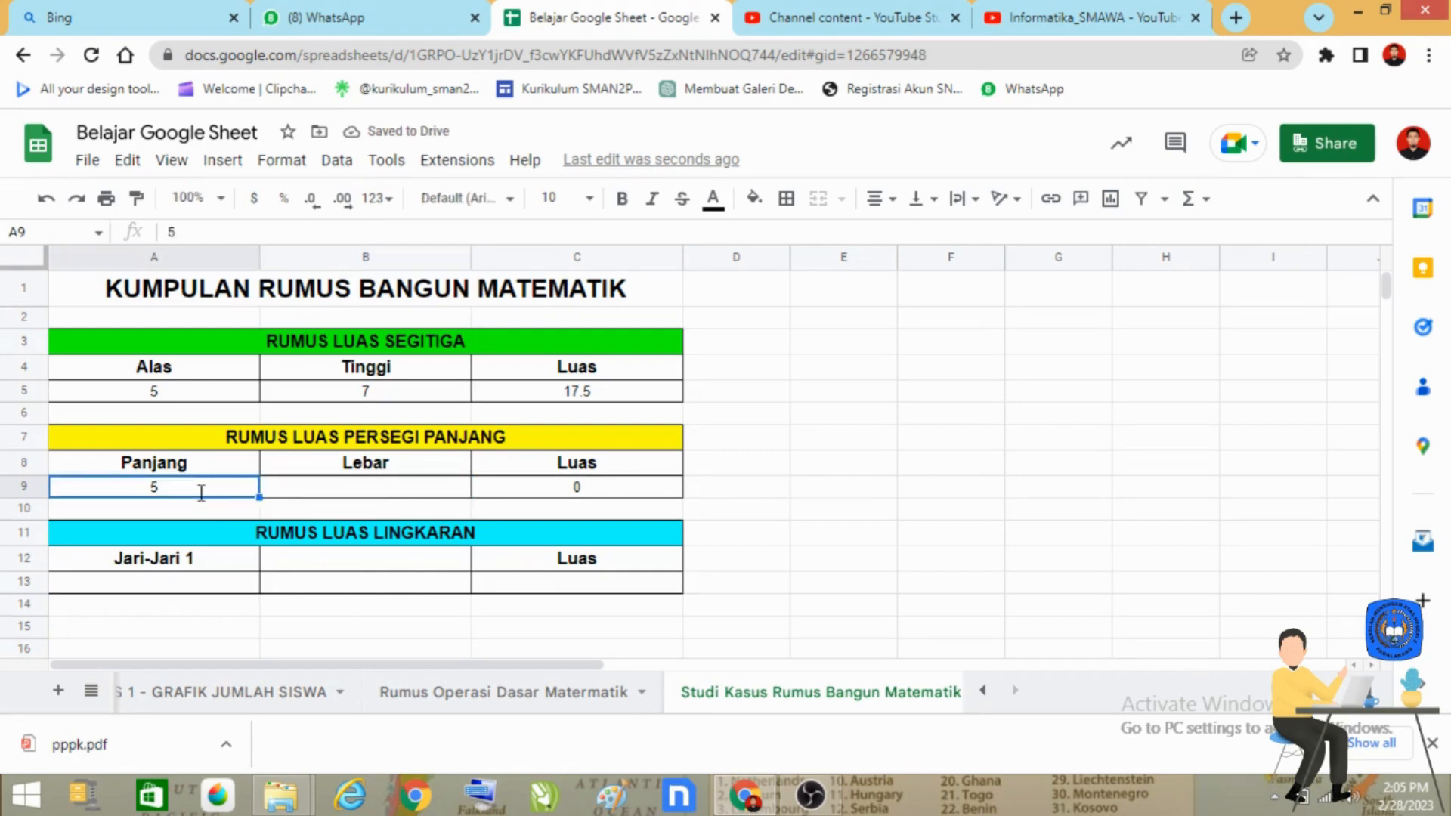
text(9)
key(Tab)
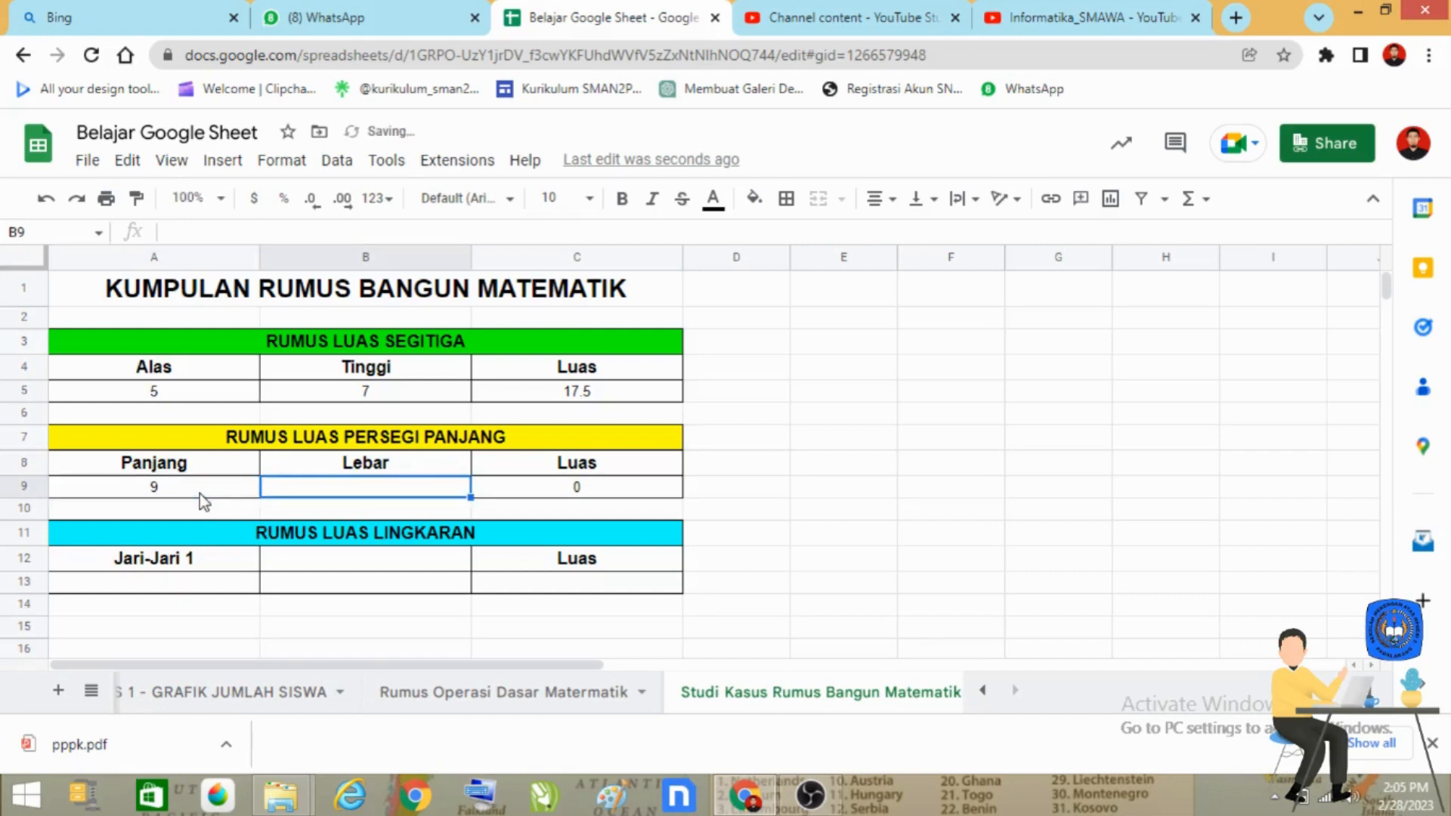
text(5)
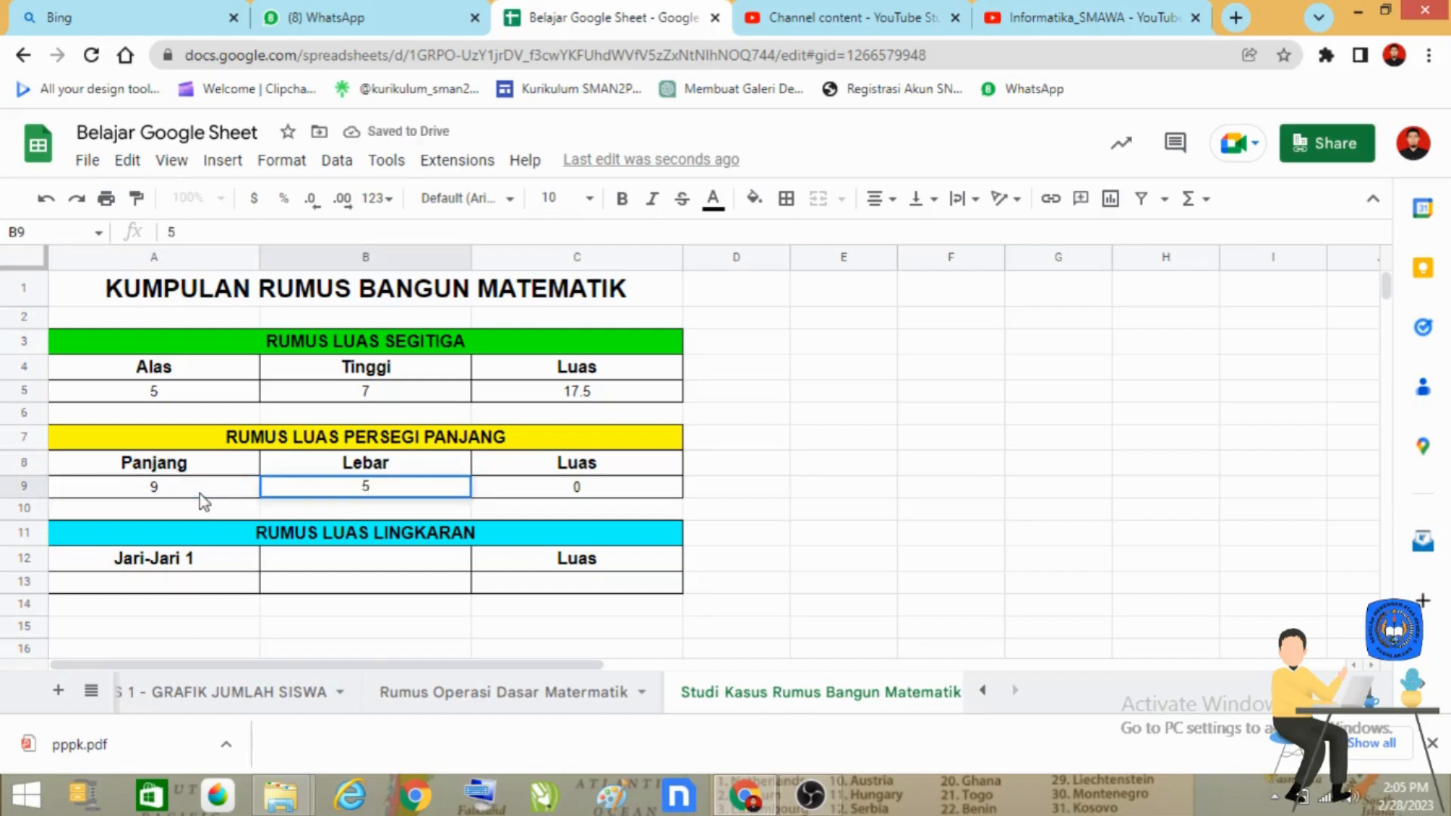
key(Return)
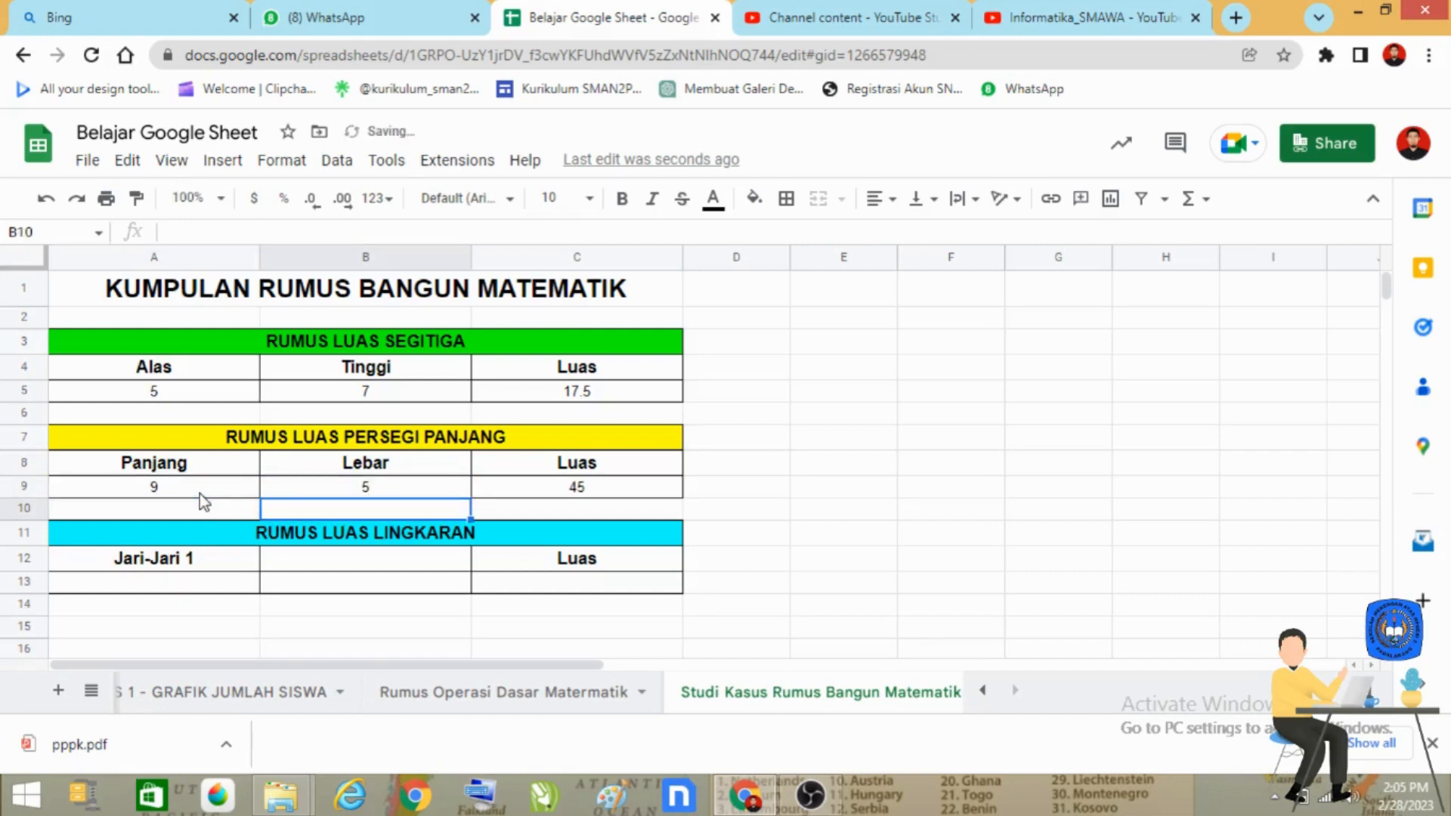
click(604, 493)
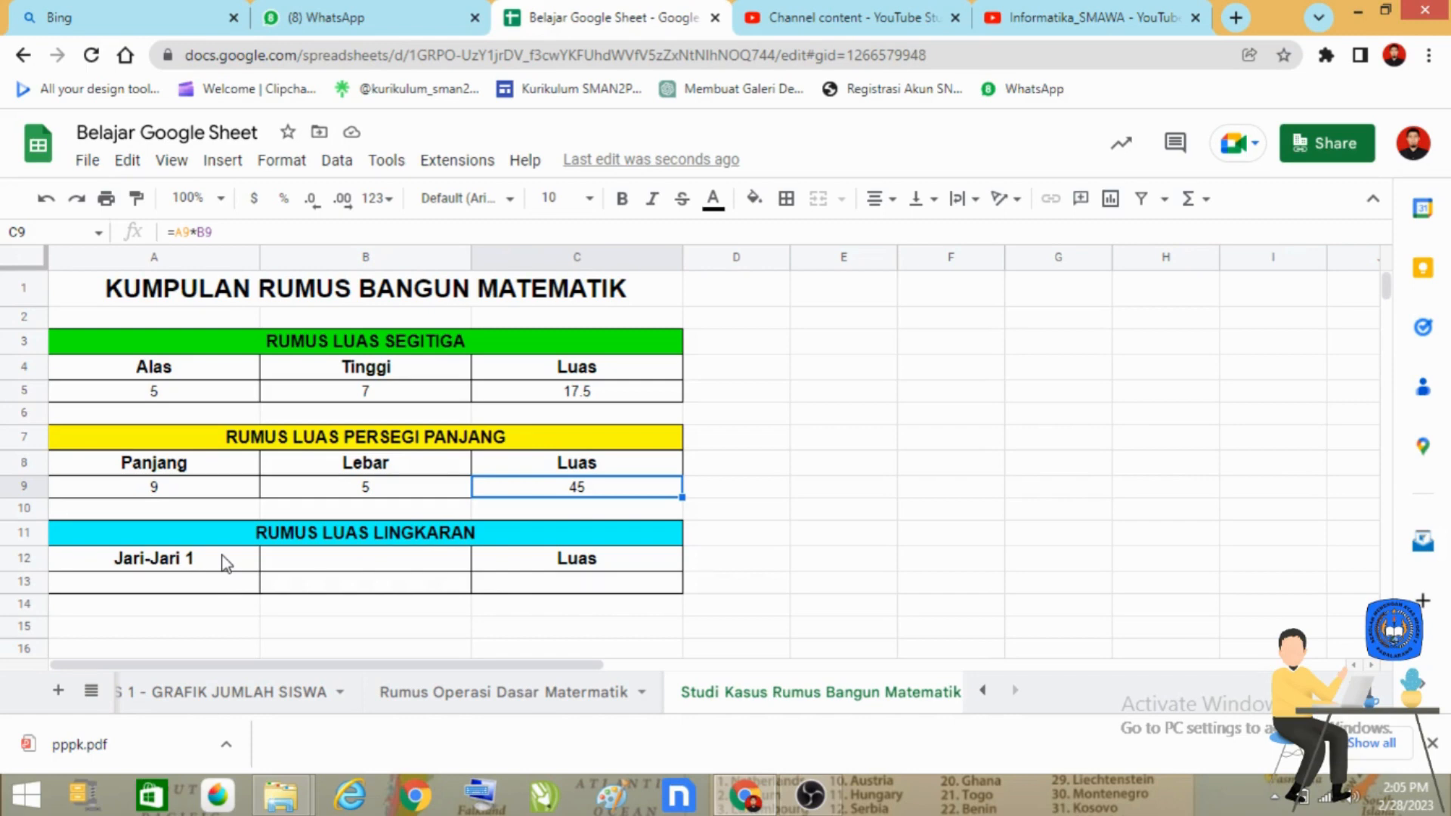
Step: Enter the circle's area formula =3.14*A13*A13 in C13
click(596, 591)
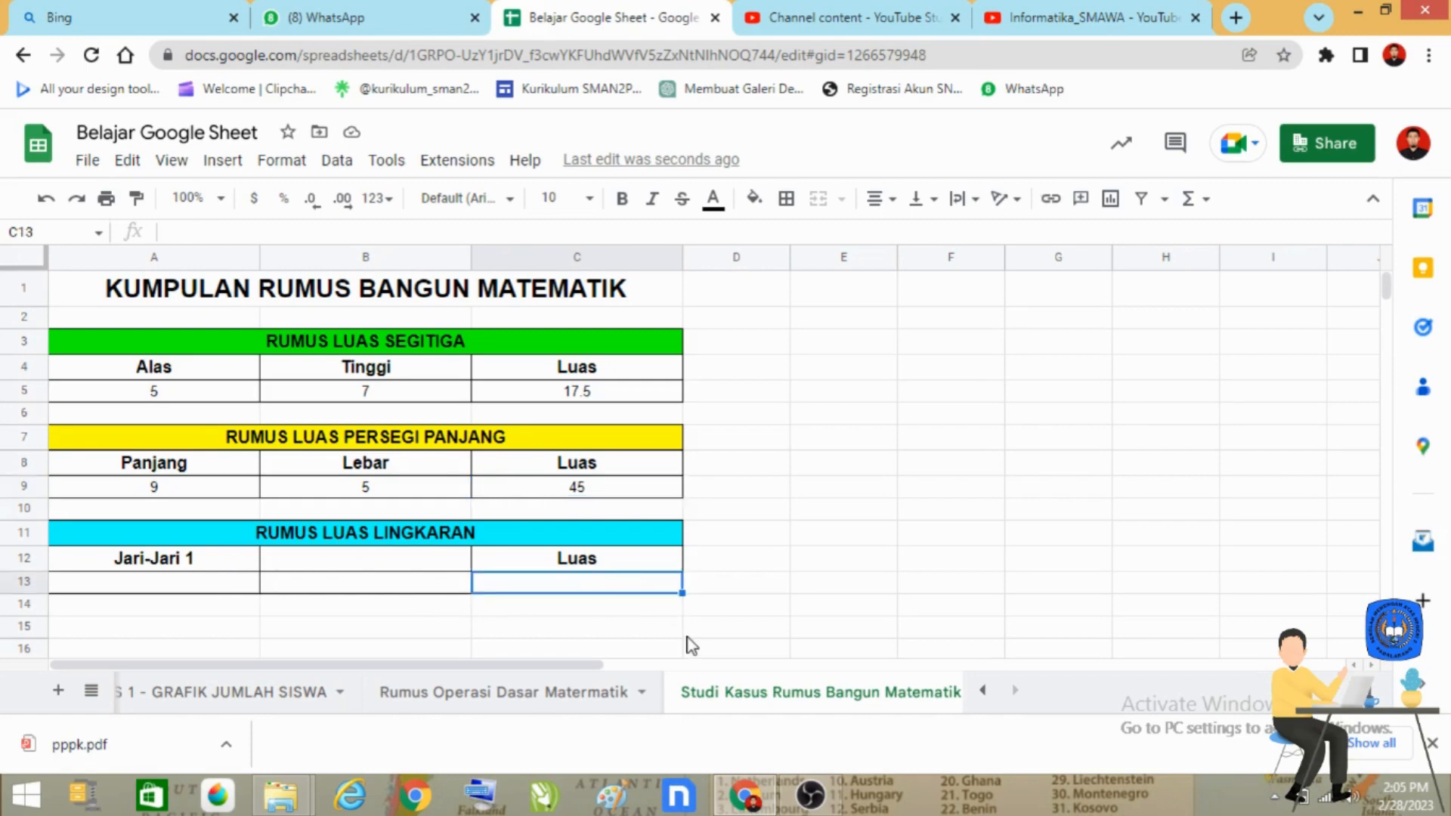
text(=)
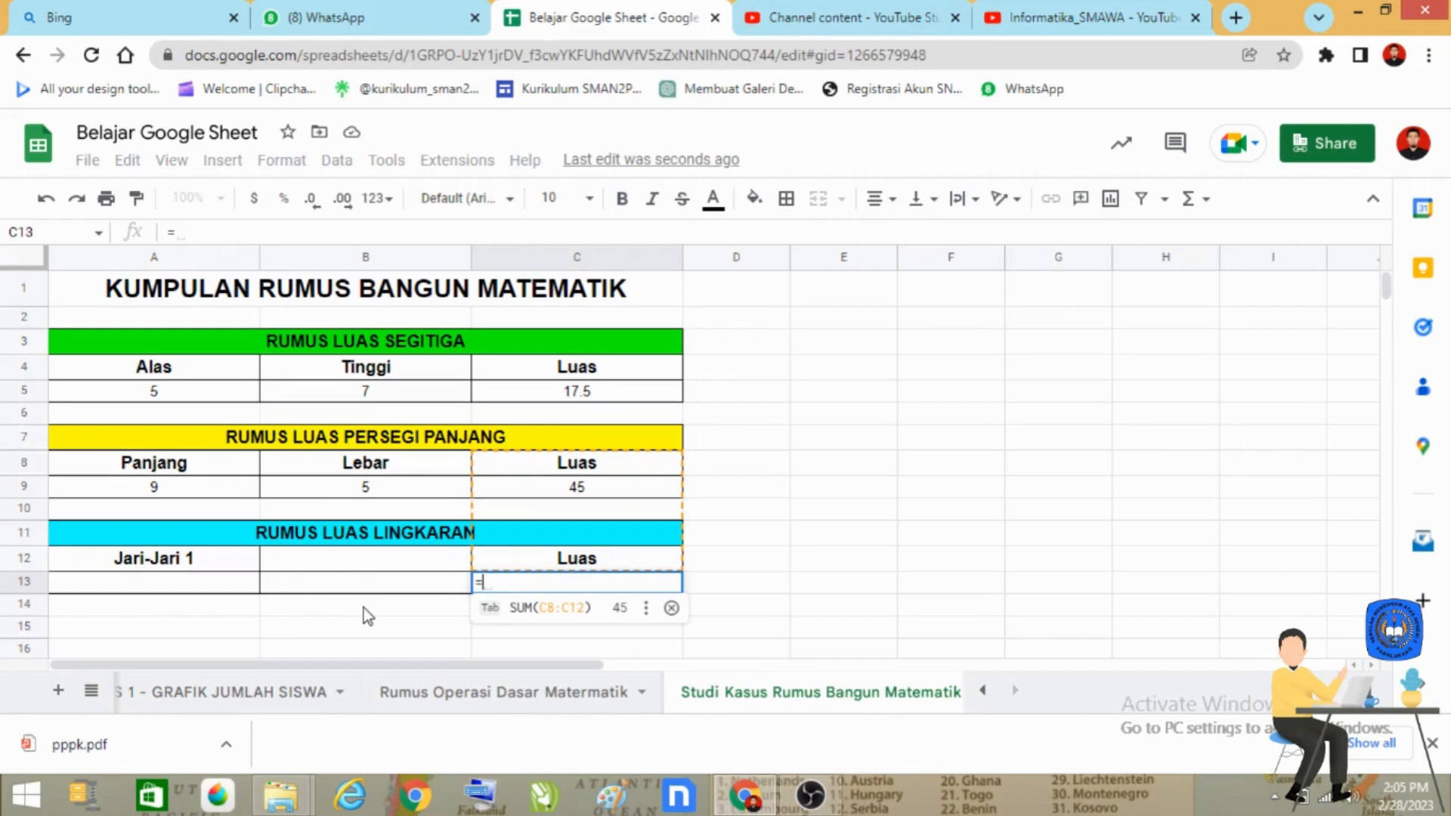
text(3.14)
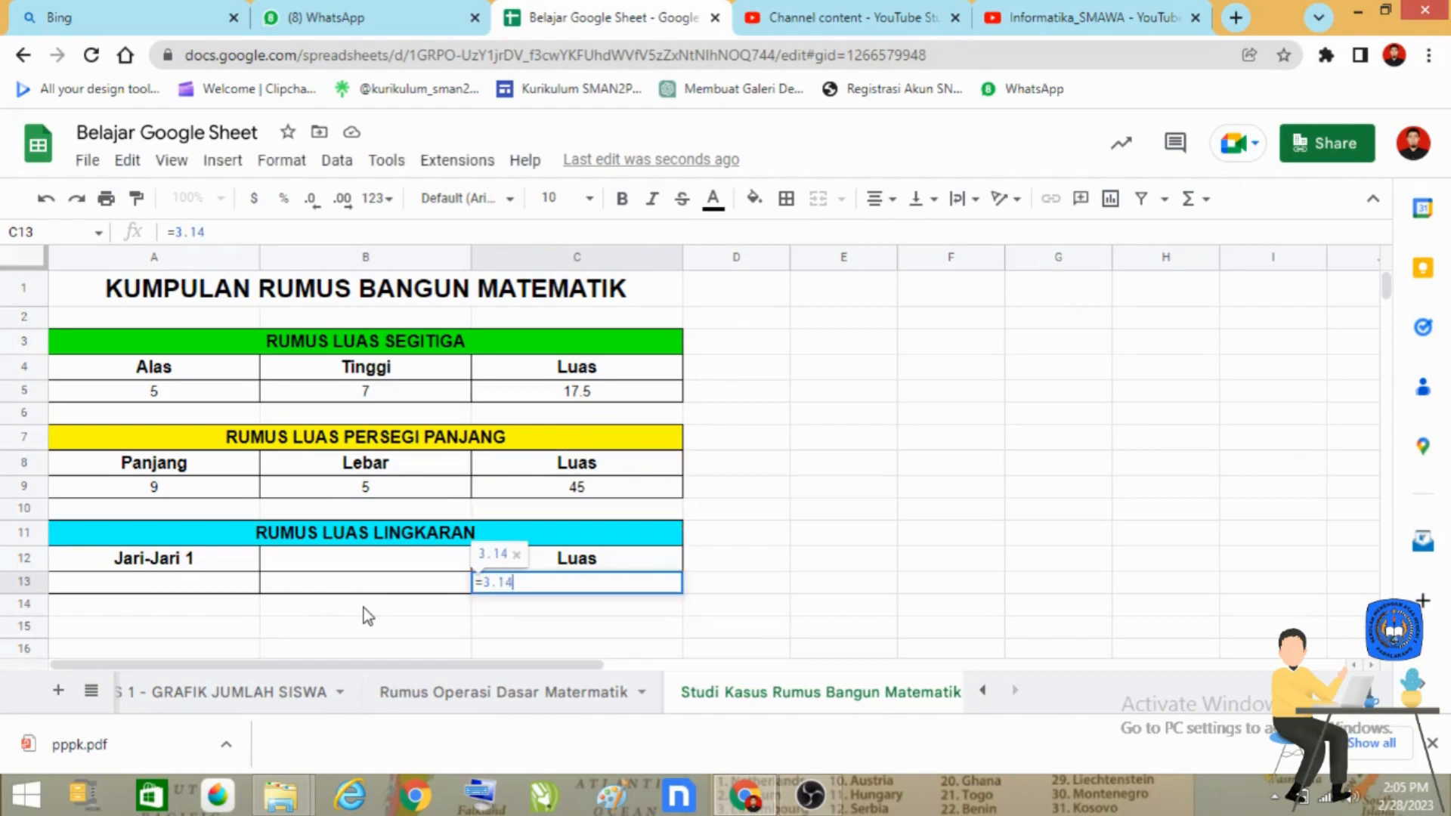
text(*)
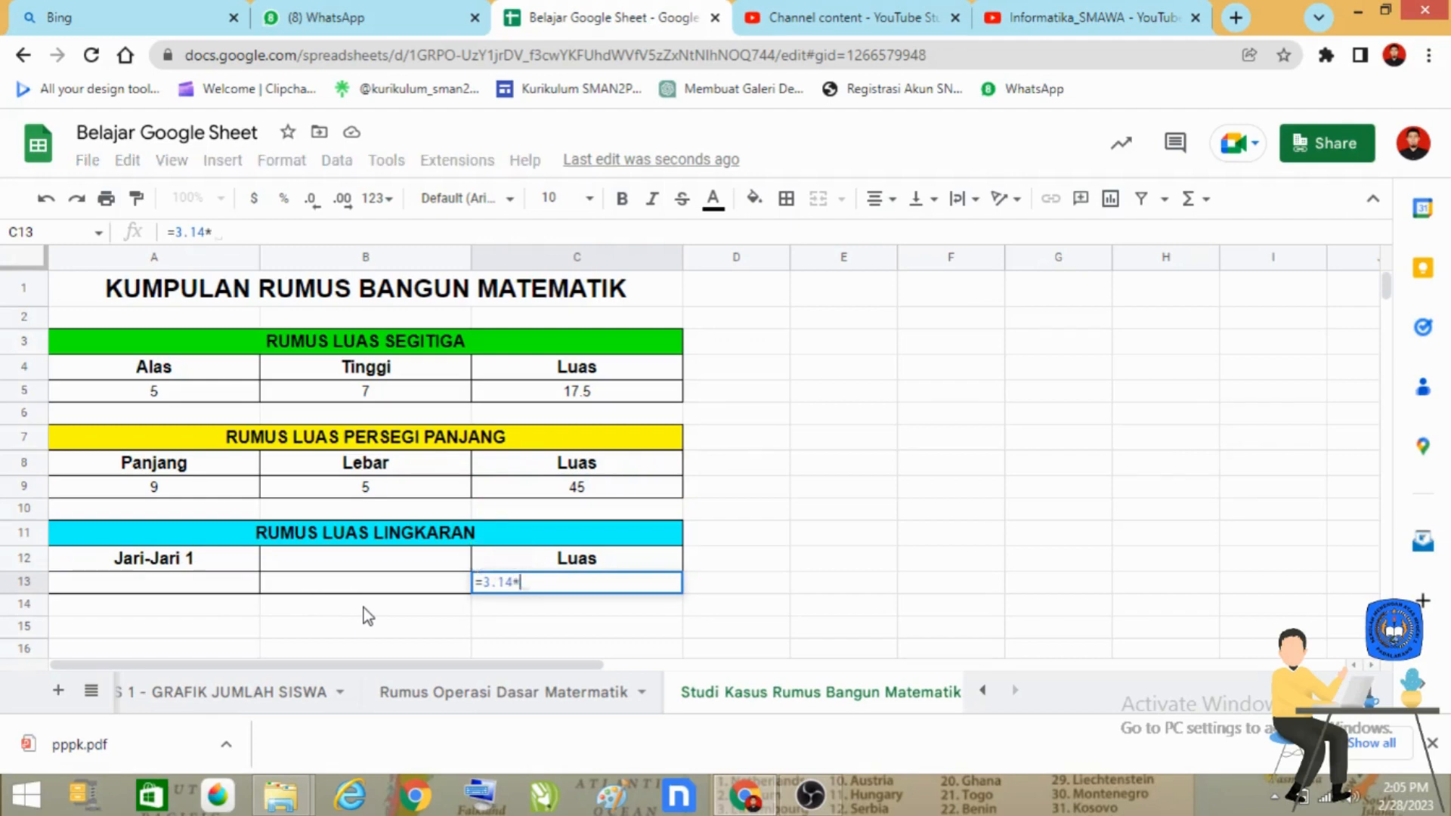
click(202, 588)
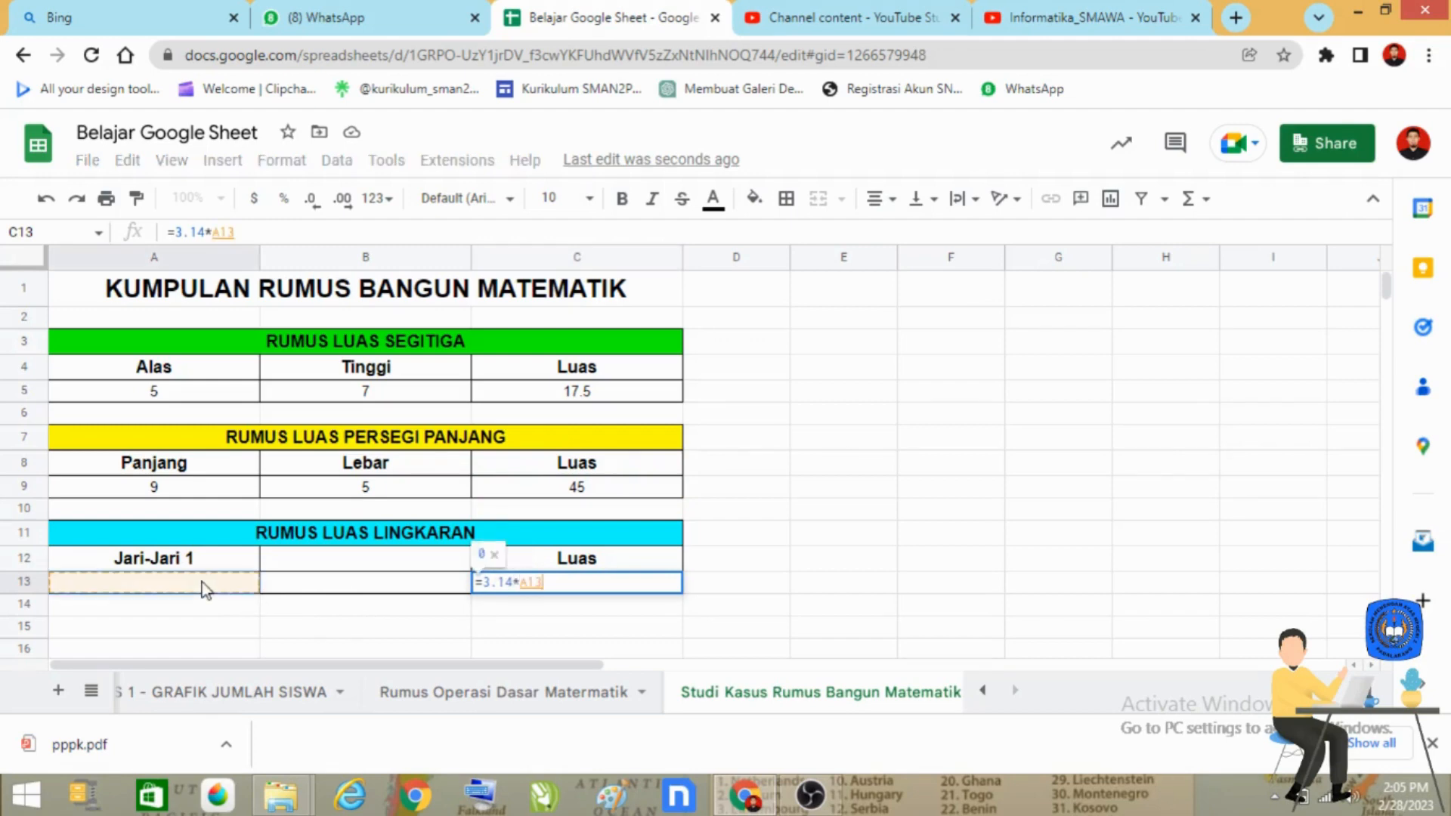
text(*)
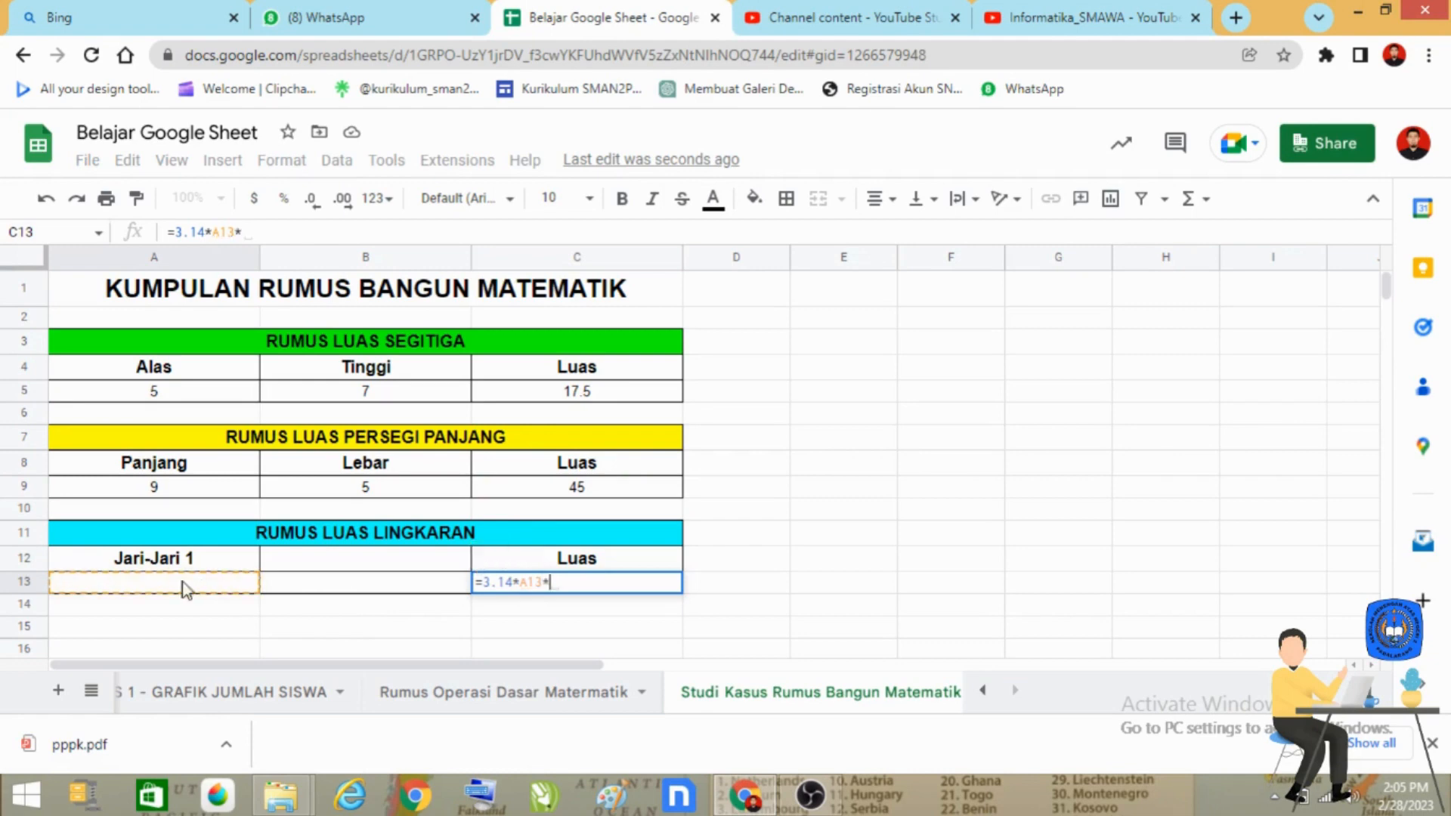
click(144, 588)
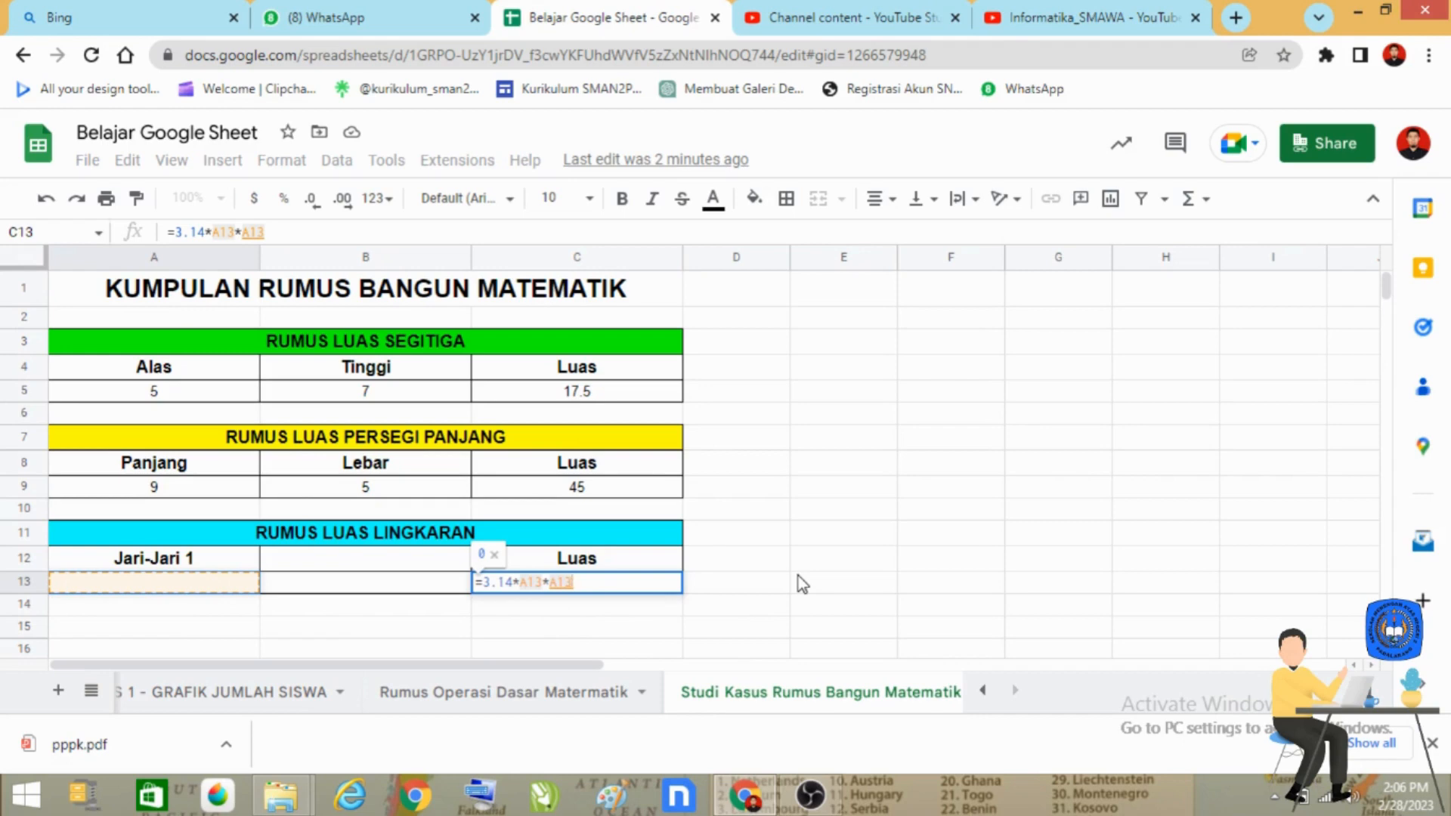
key(Return)
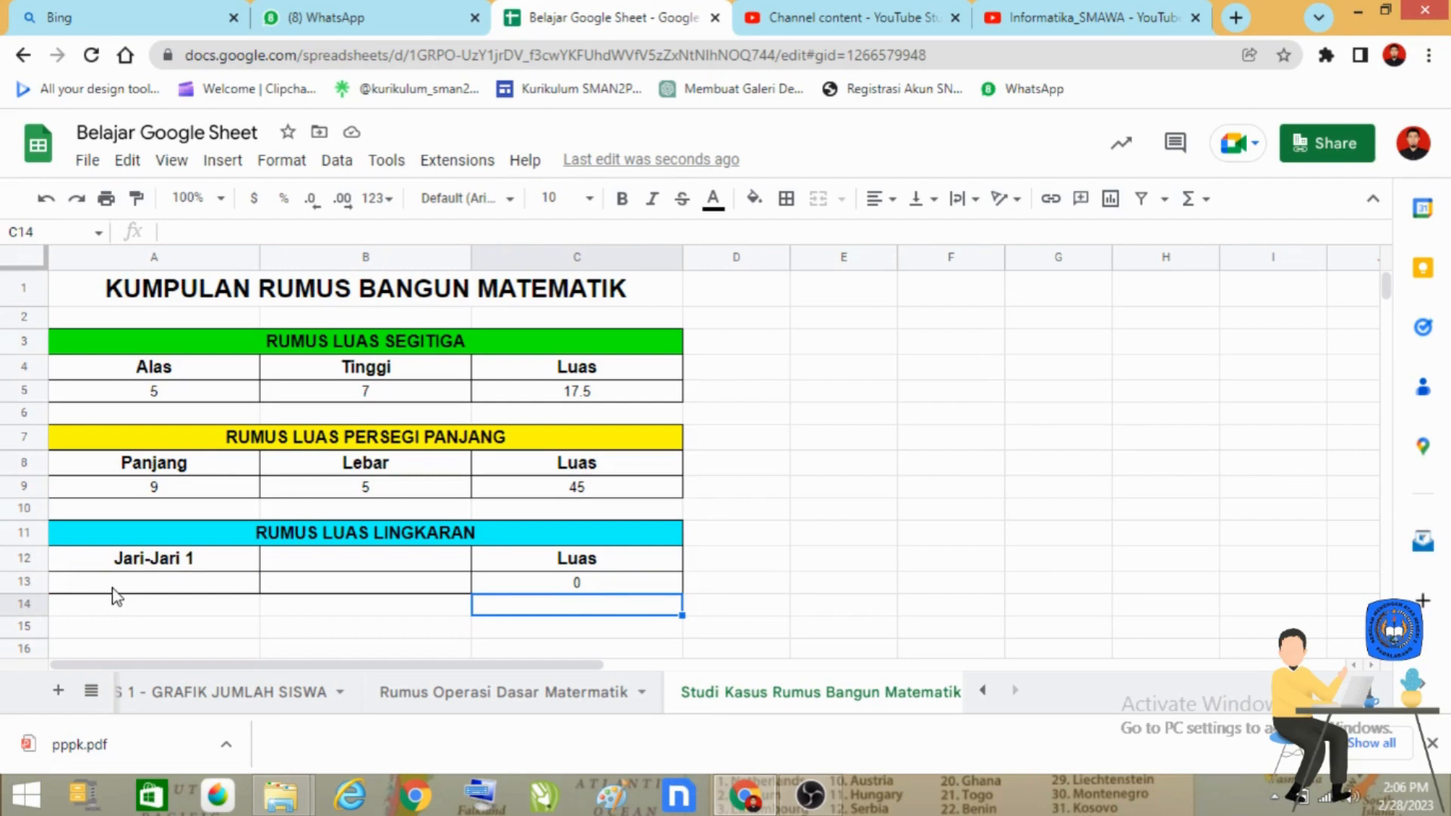
Step: Enter 8 as the circle's radius in A13 and check the area formula in C13
click(160, 585)
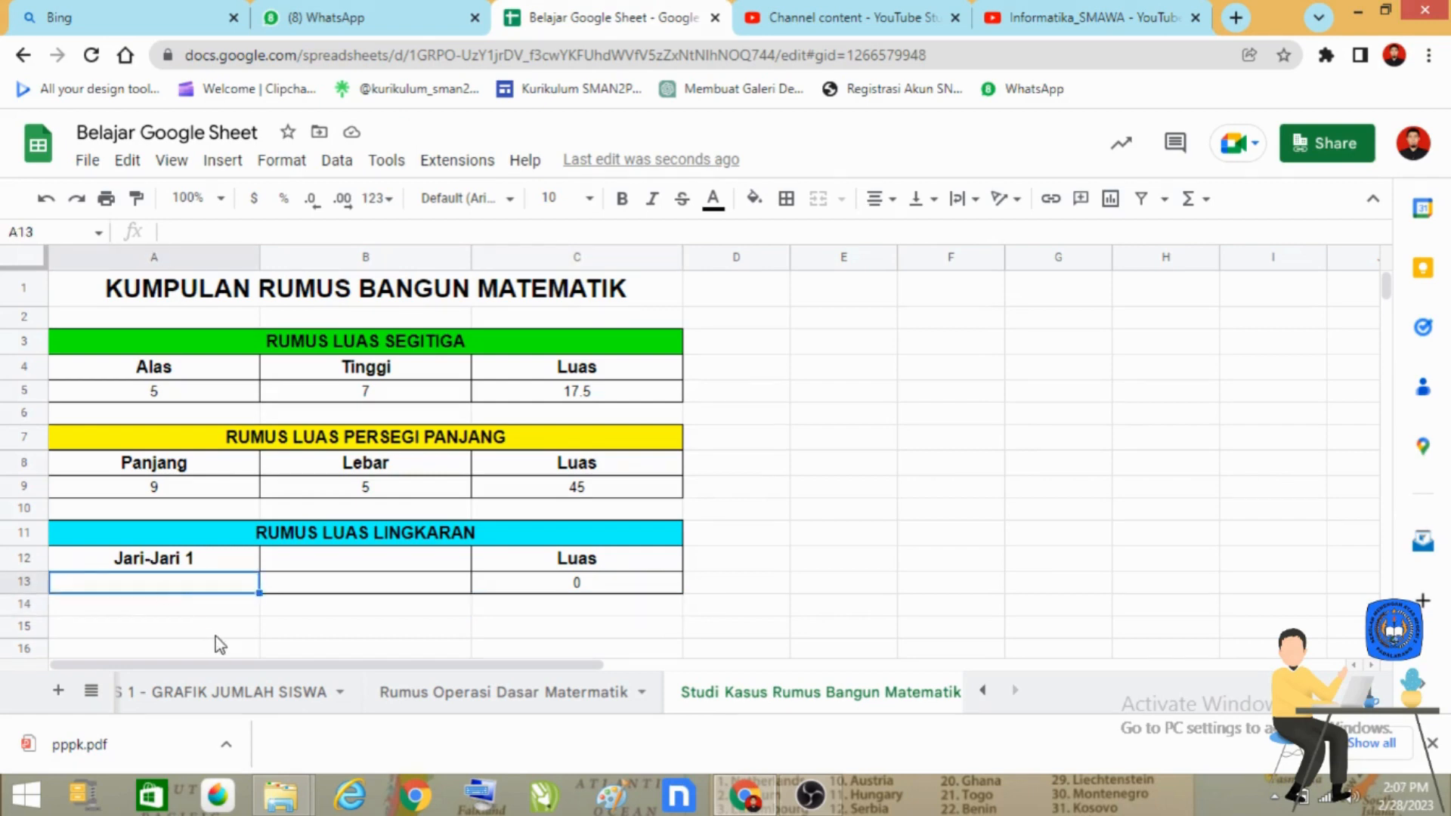
text(8)
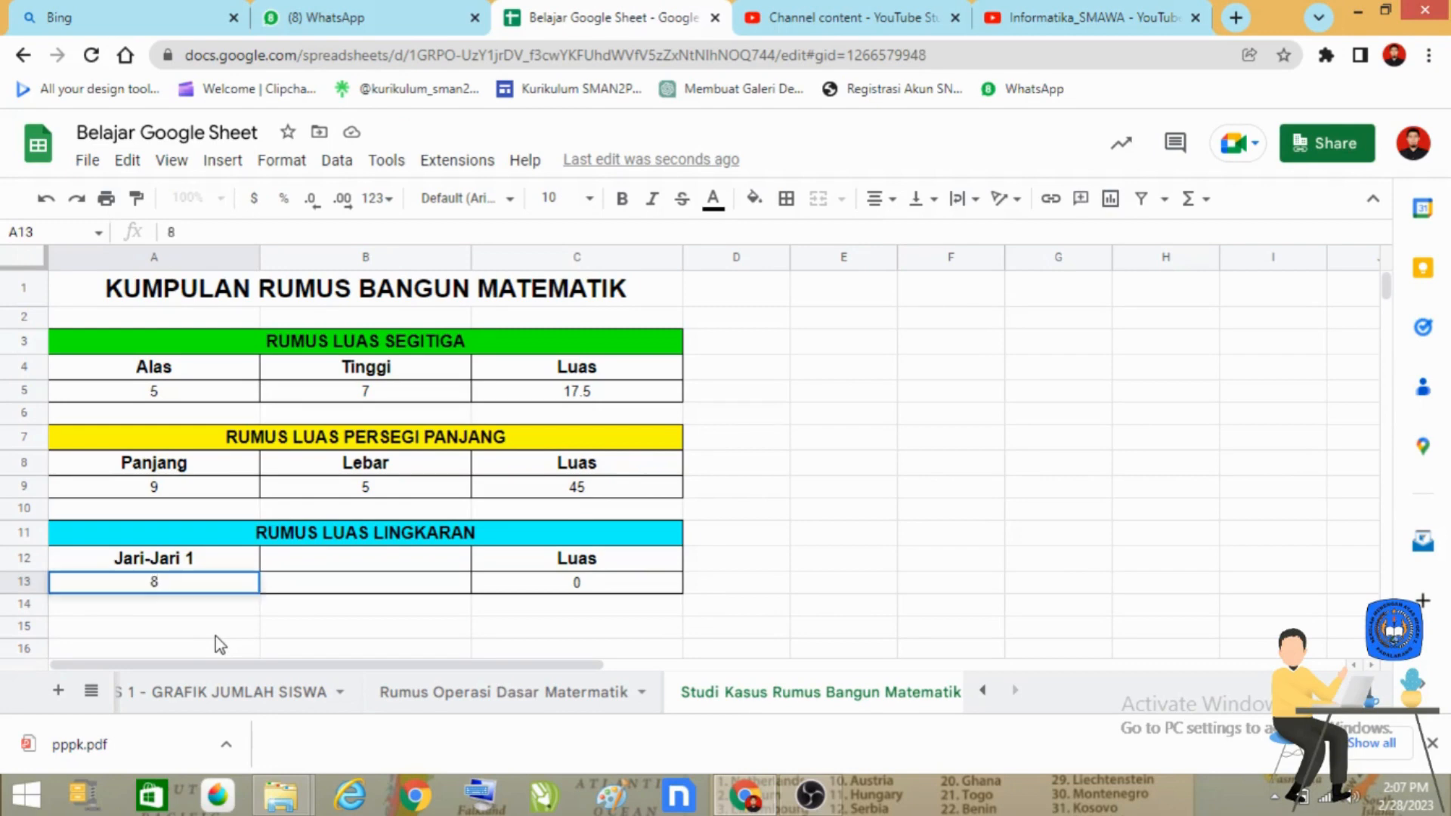
key(Return)
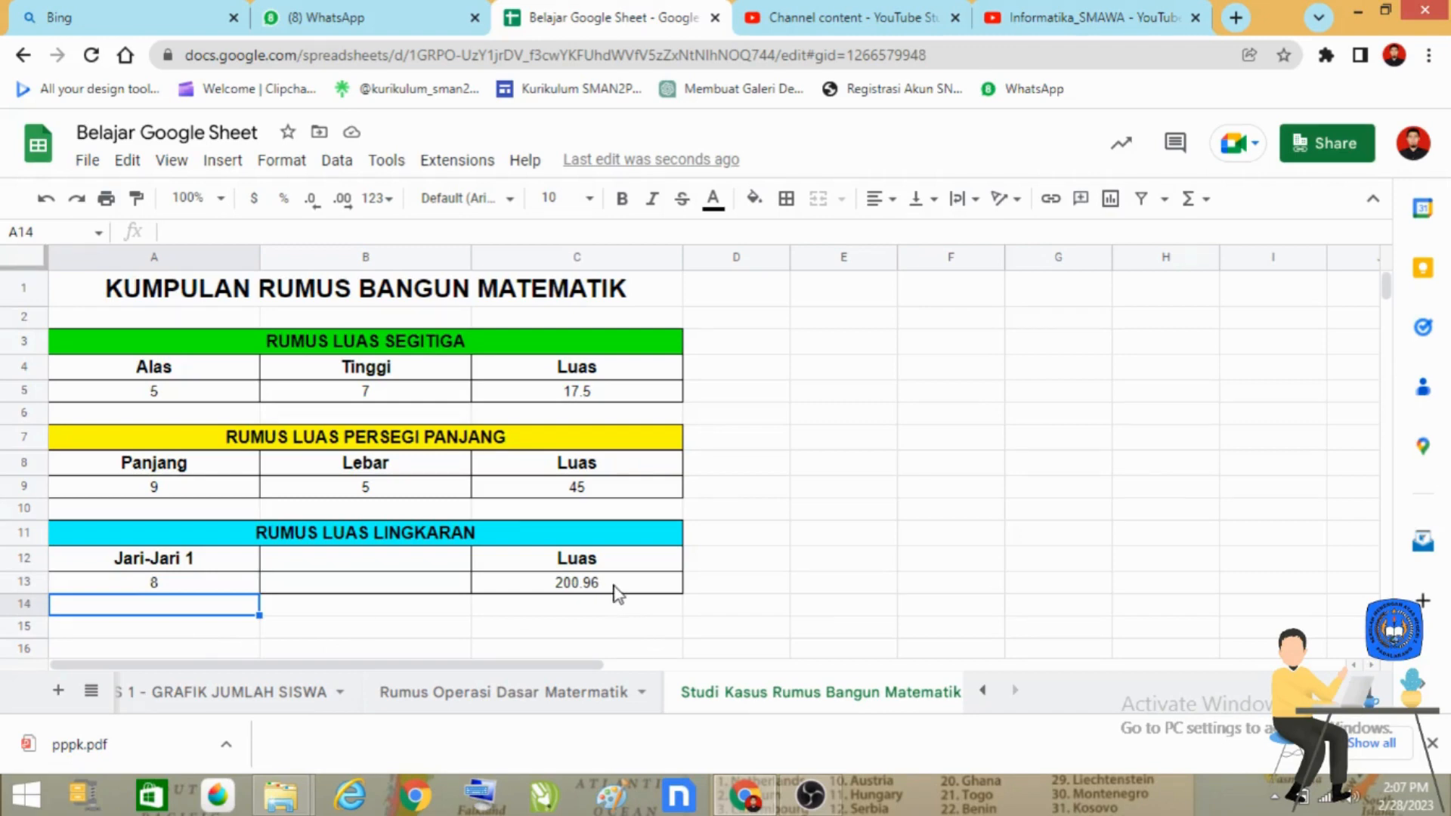
click(190, 584)
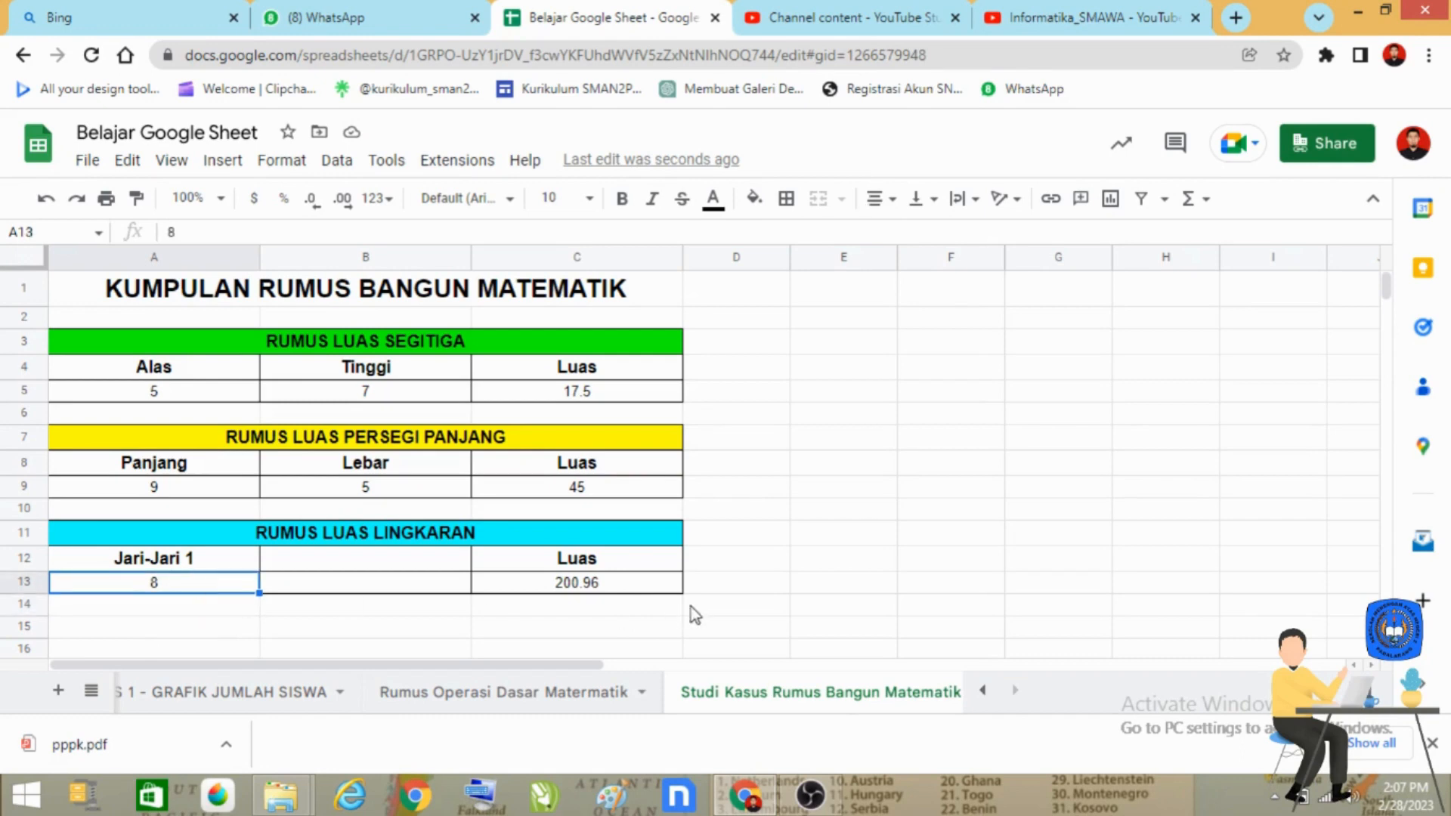
click(606, 586)
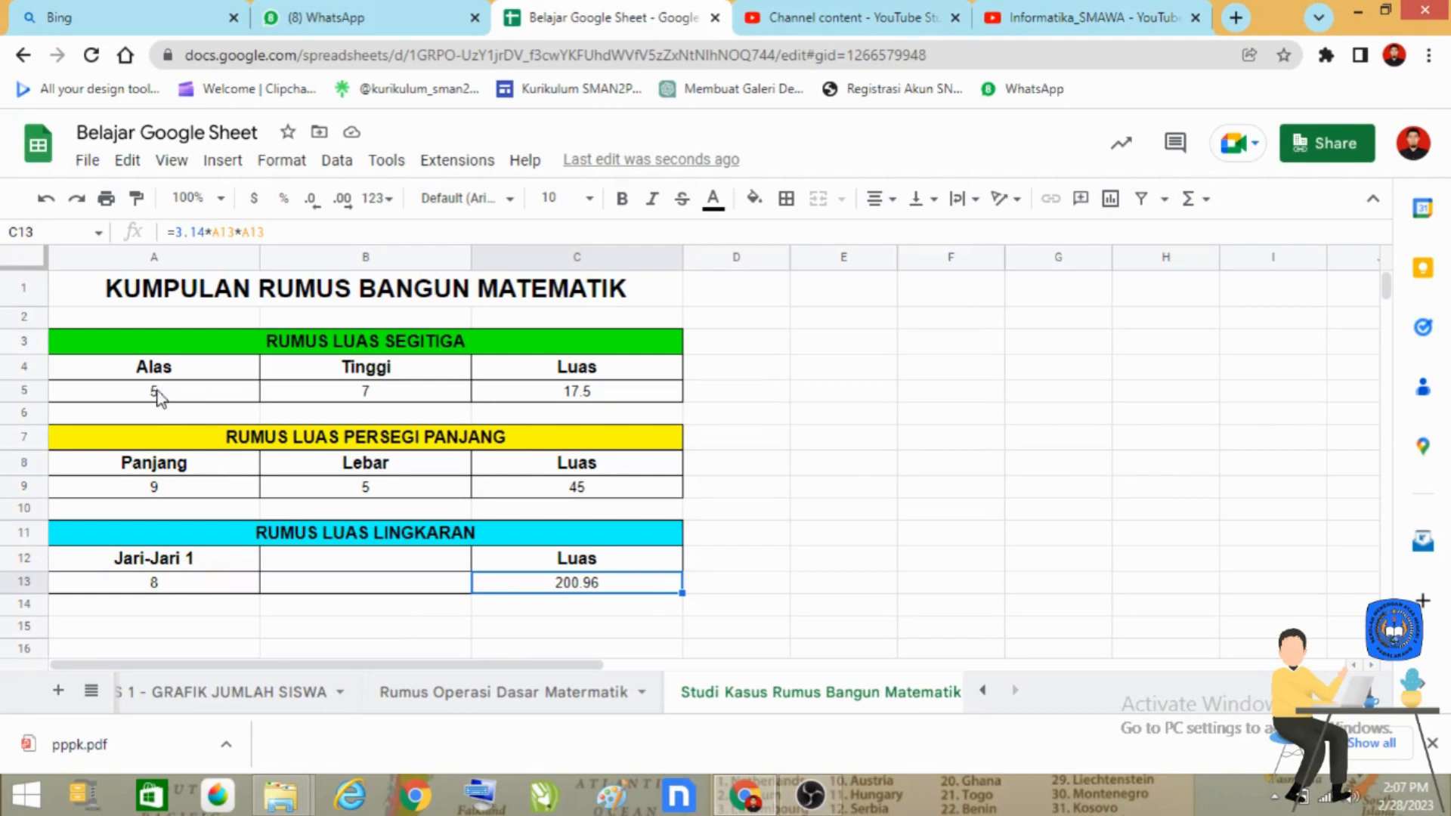
Step: Clear the sample inputs of all three tables in A5:B5, A9:B9 and A13, keeping the area formulas
drag(151, 398, 415, 406)
key(Delete)
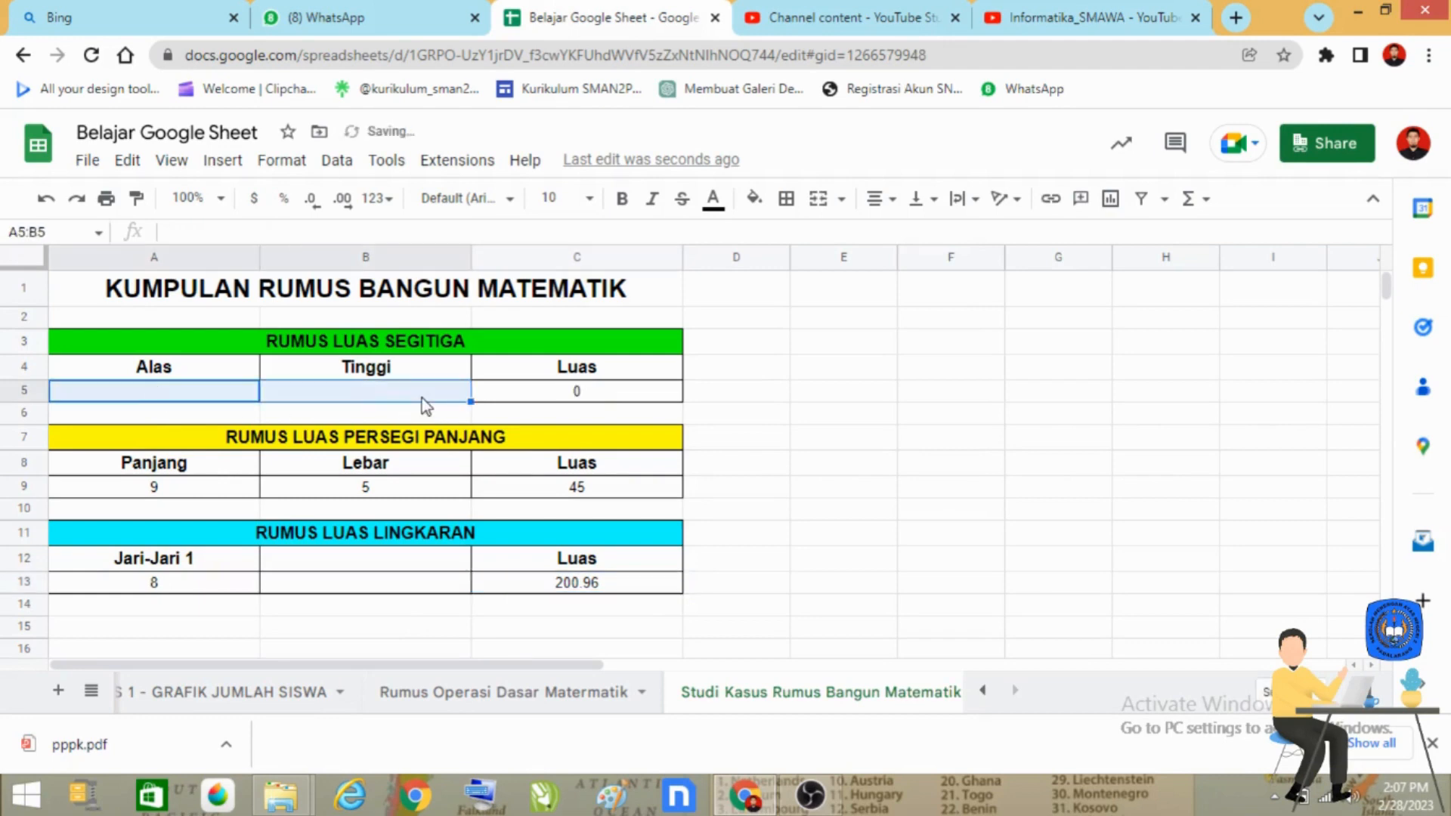
drag(151, 487, 346, 488)
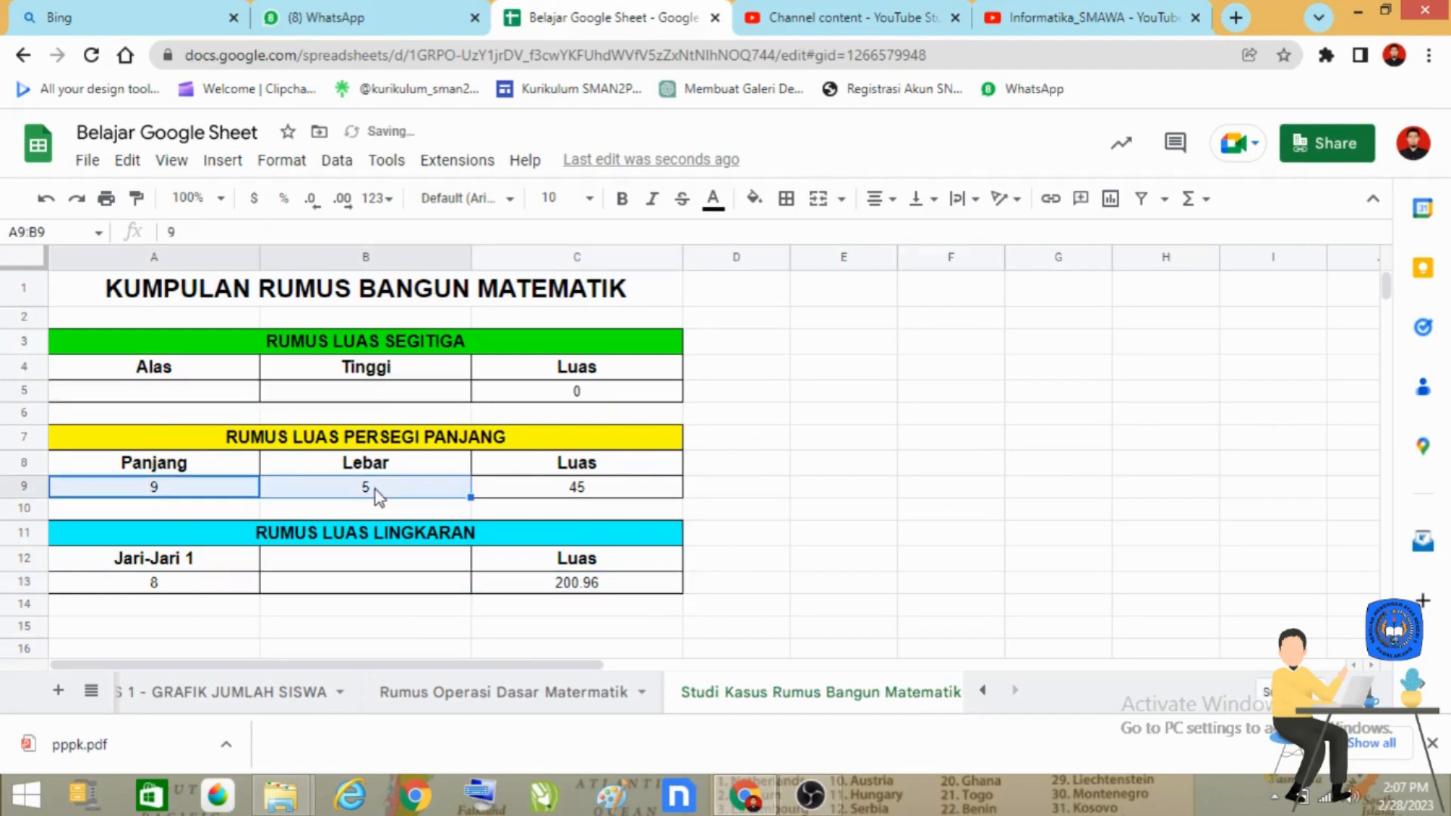
key(Delete)
click(145, 586)
key(Delete)
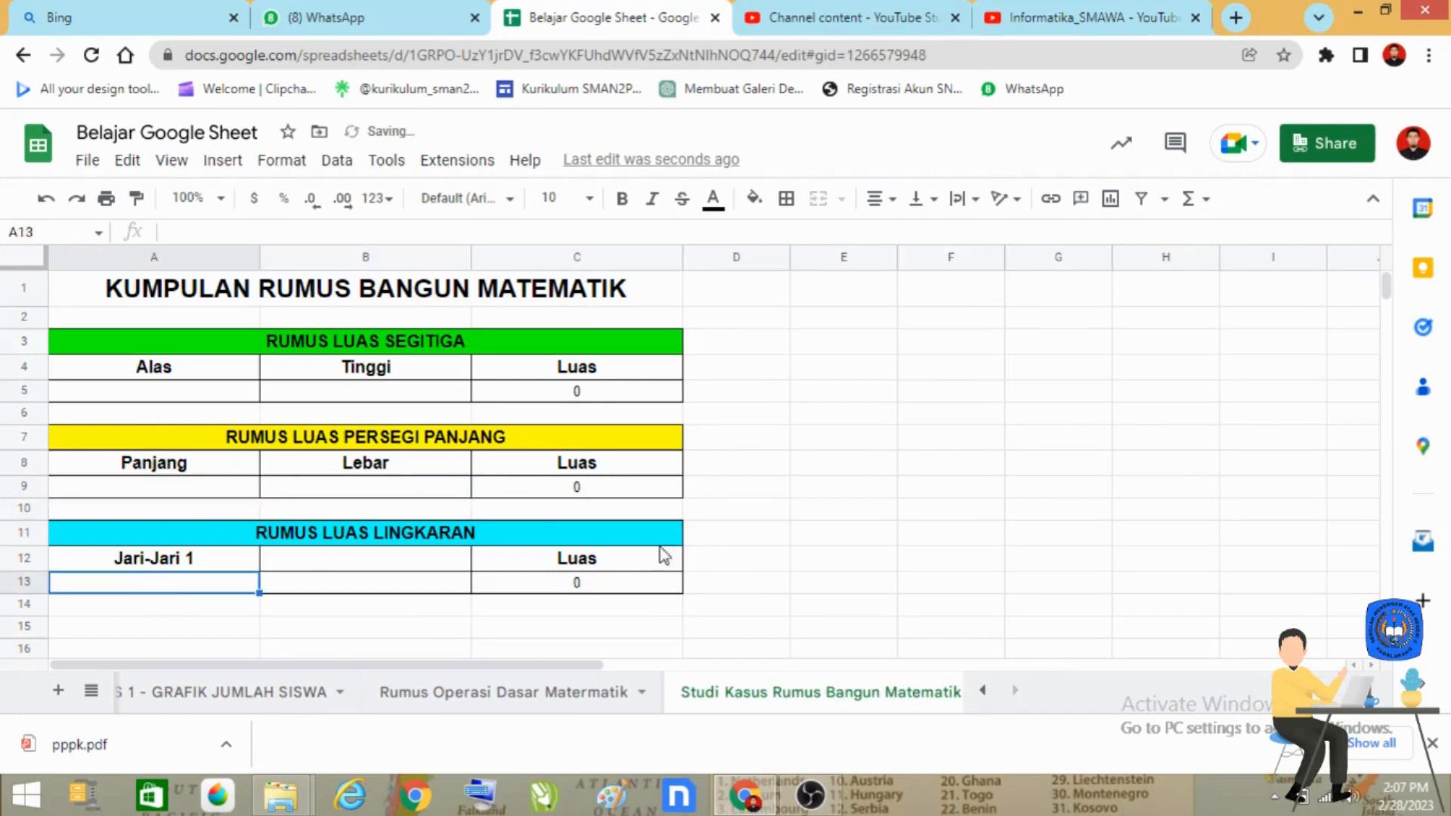
click(804, 559)
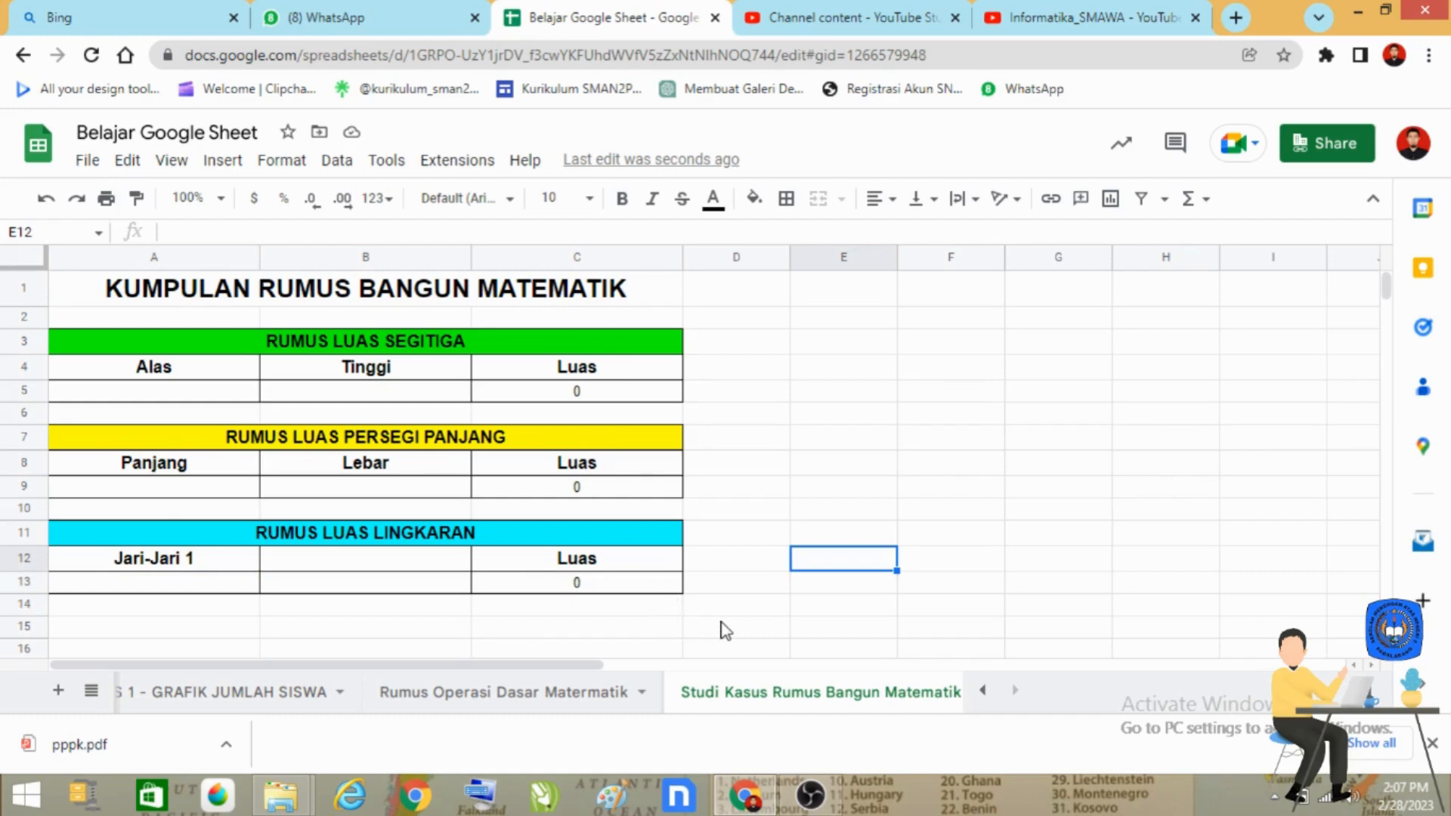
click(201, 391)
click(387, 397)
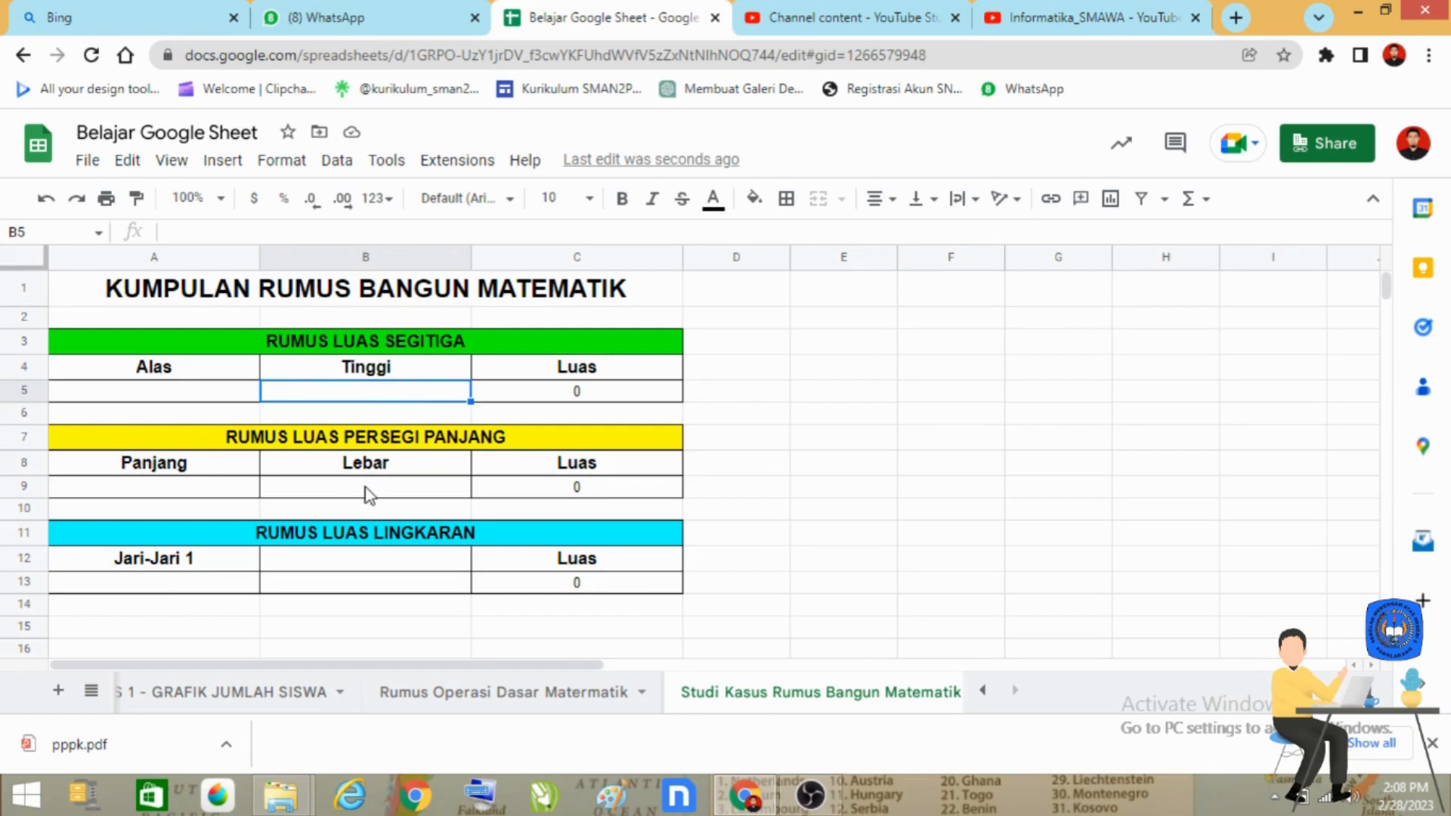
click(314, 583)
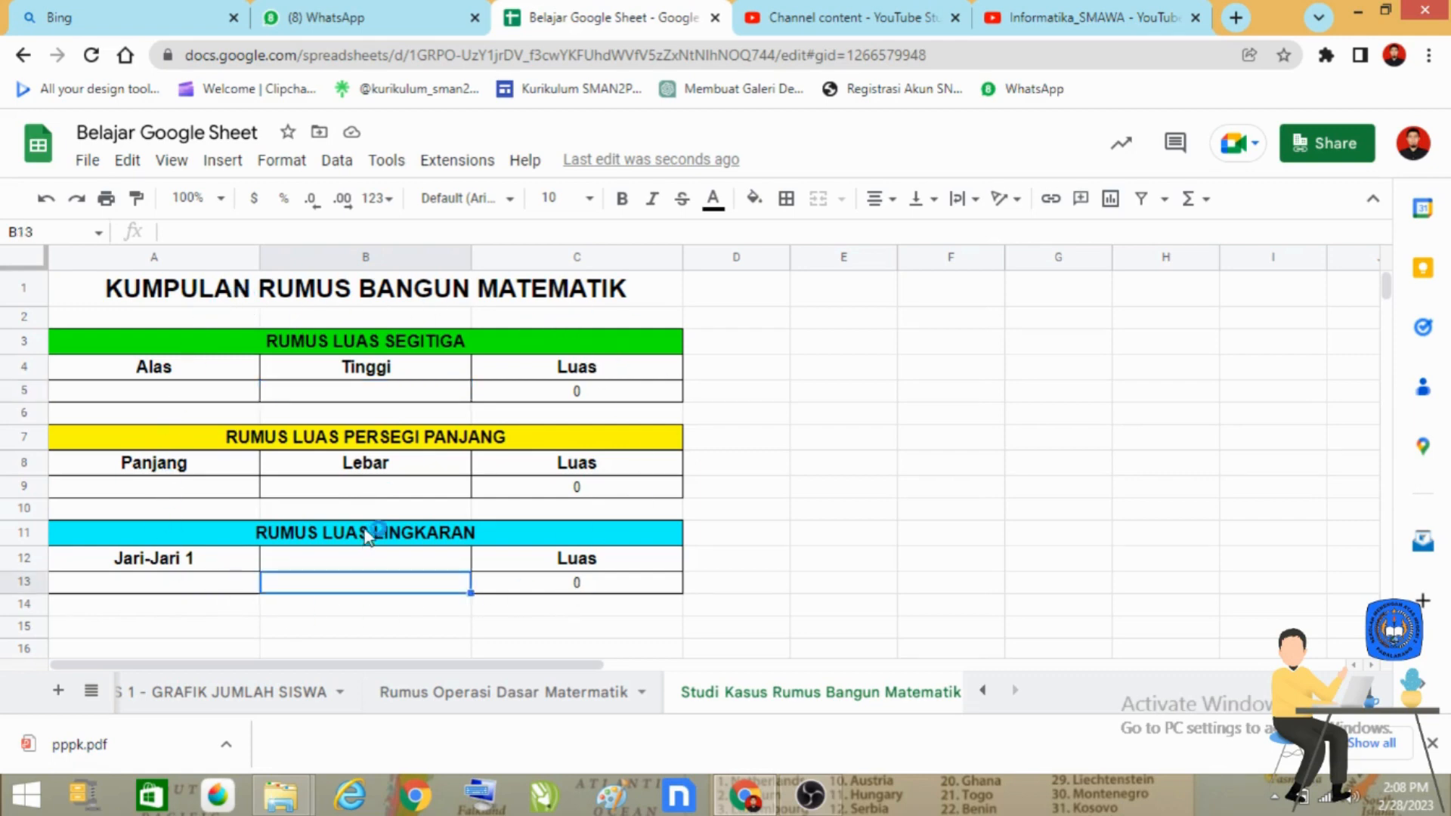
scroll(367, 531, down, 1)
scroll(370, 529, up, 1)
scroll(347, 533, down, 1)
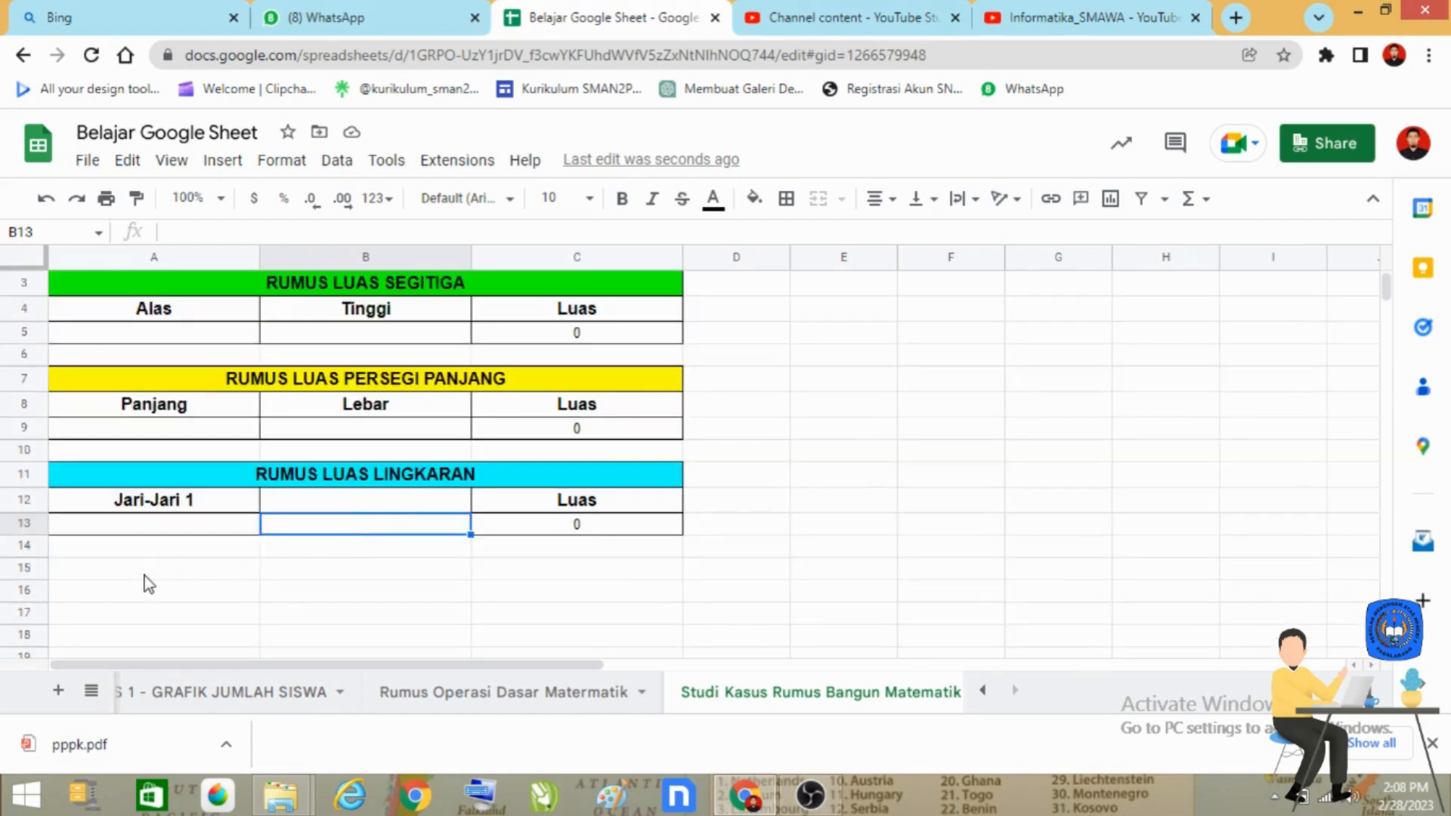
scroll(146, 586, down, 1)
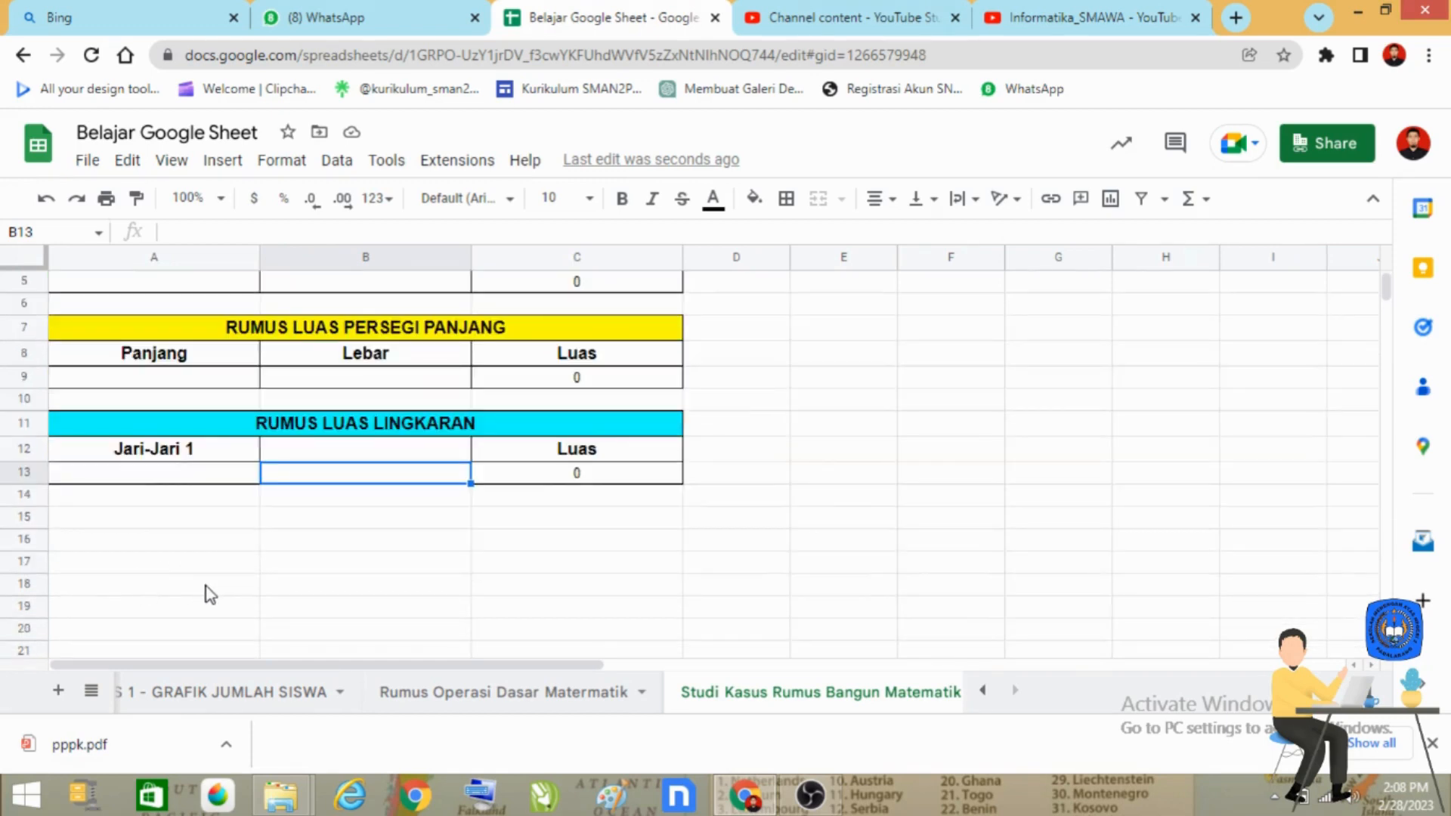
scroll(211, 595, up, 2)
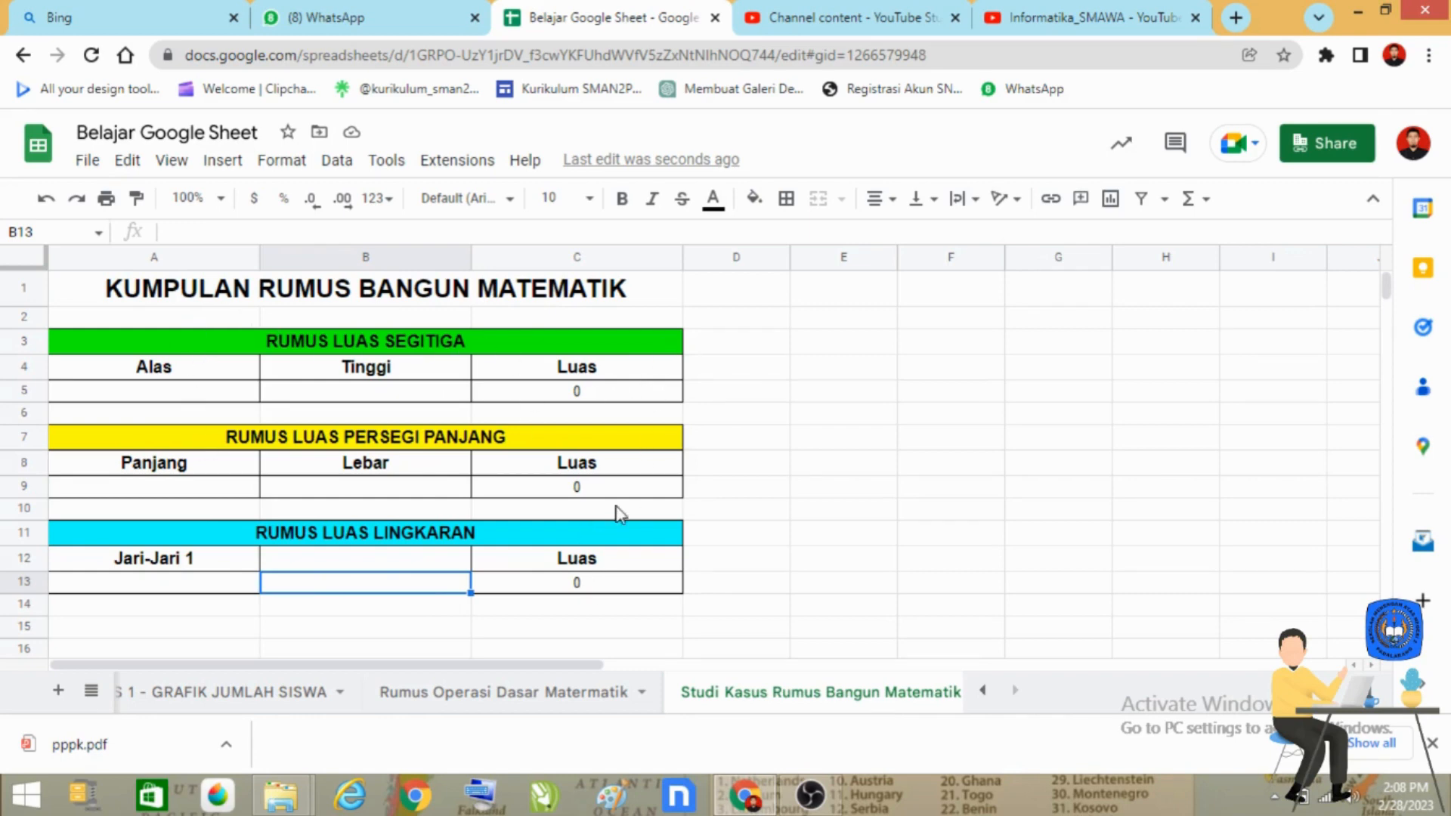
scroll(512, 651, down, 1)
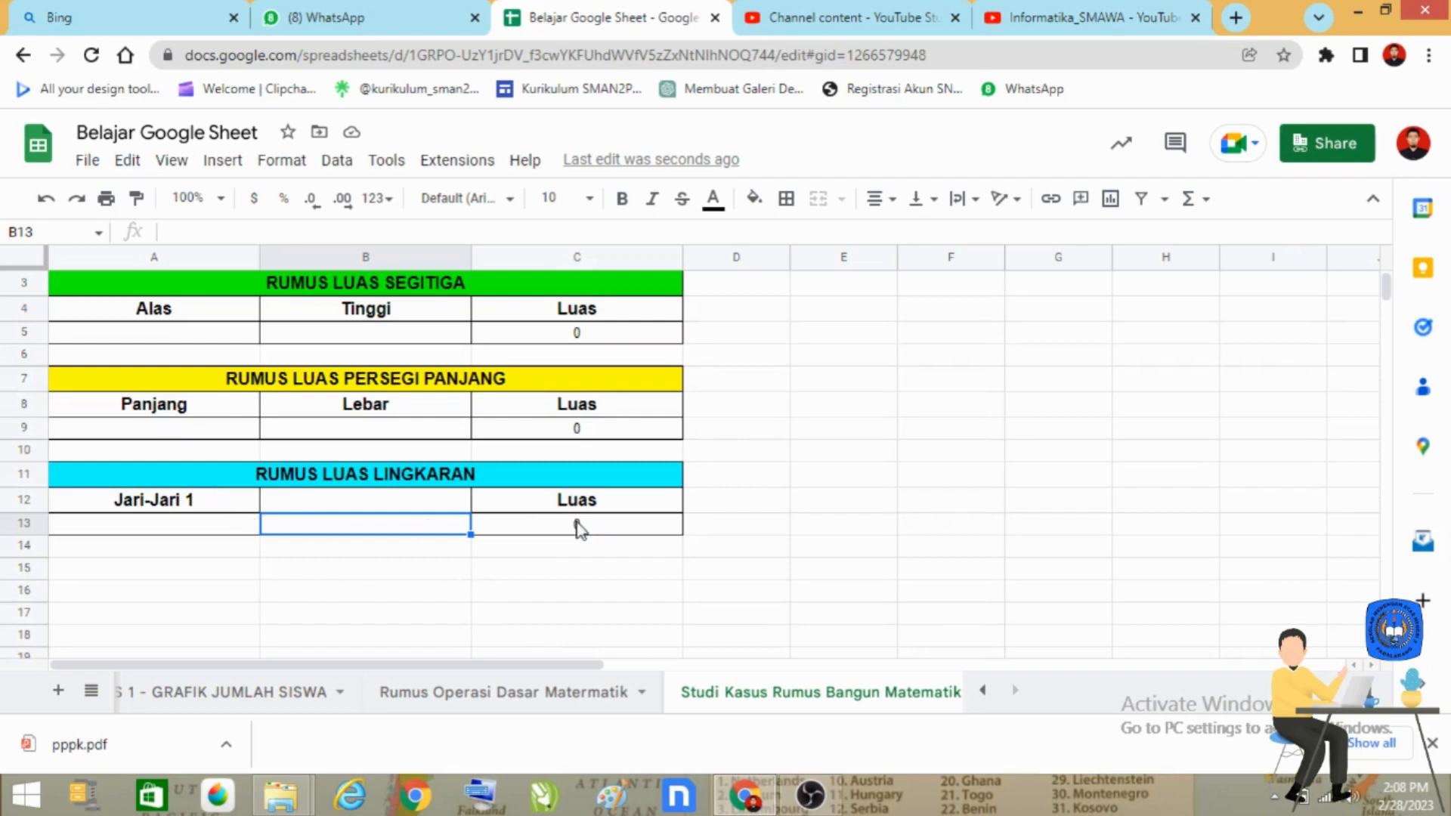
scroll(576, 529, up, 1)
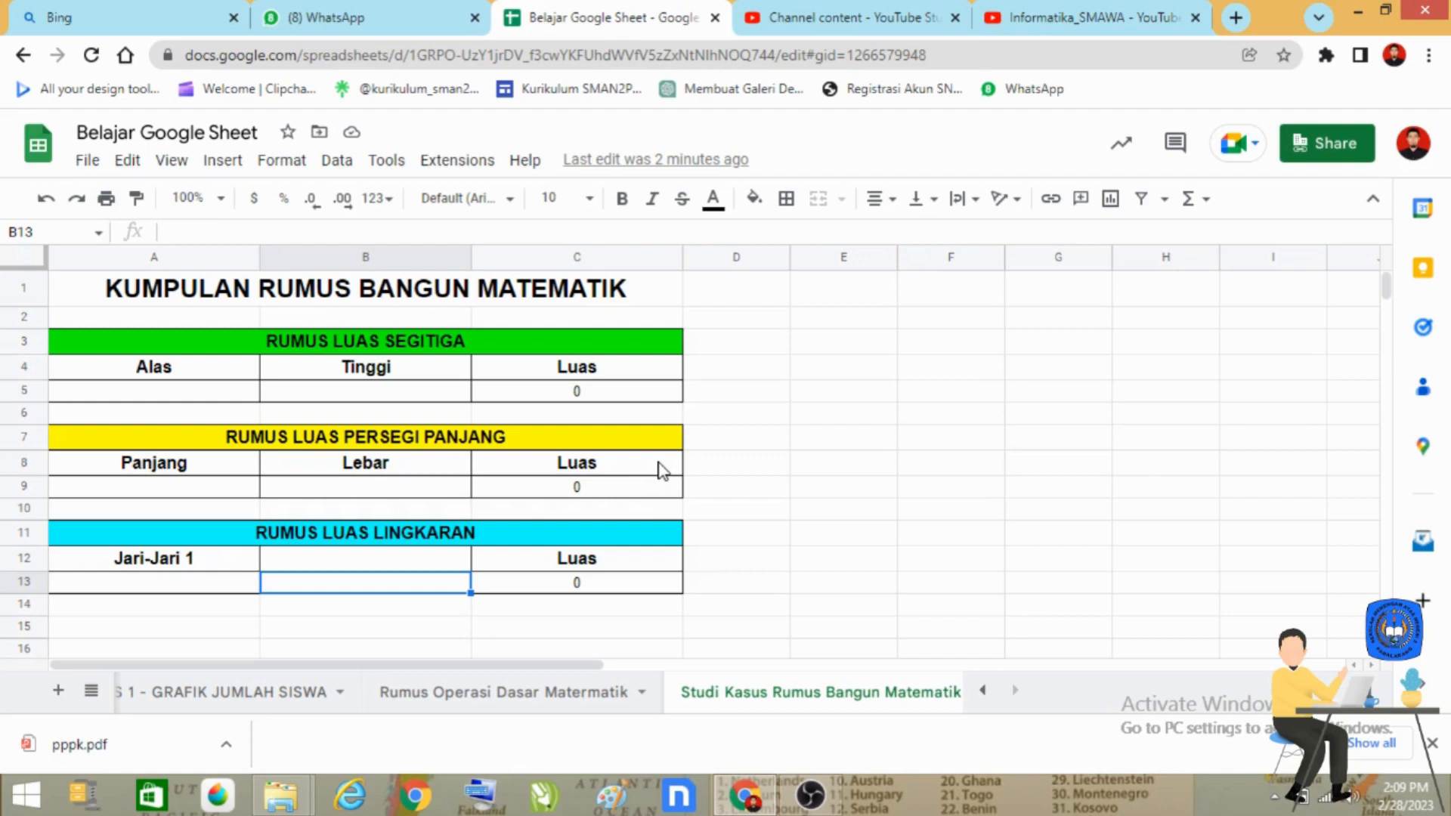
scroll(659, 470, down, 1)
scroll(673, 472, up, 1)
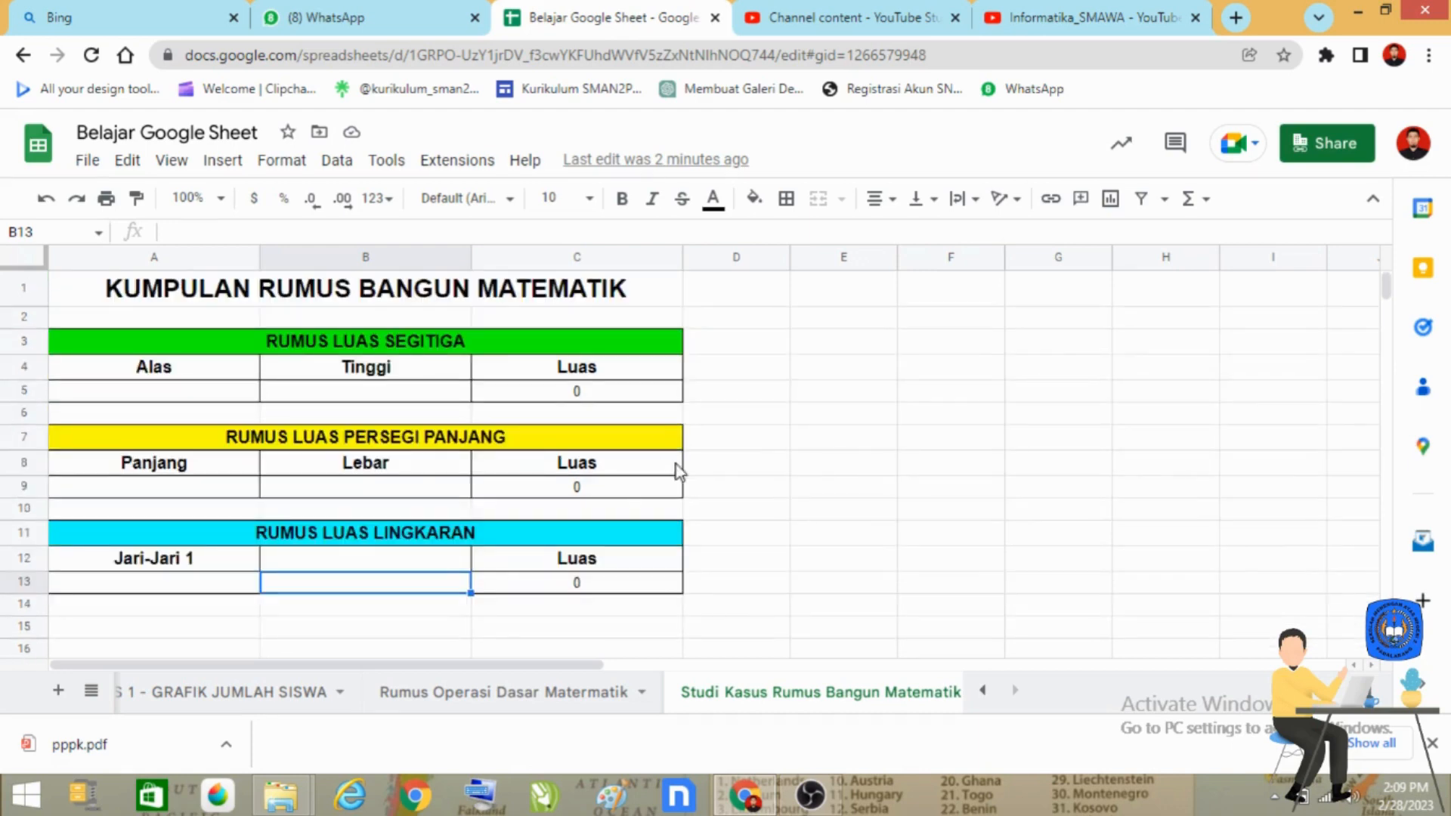